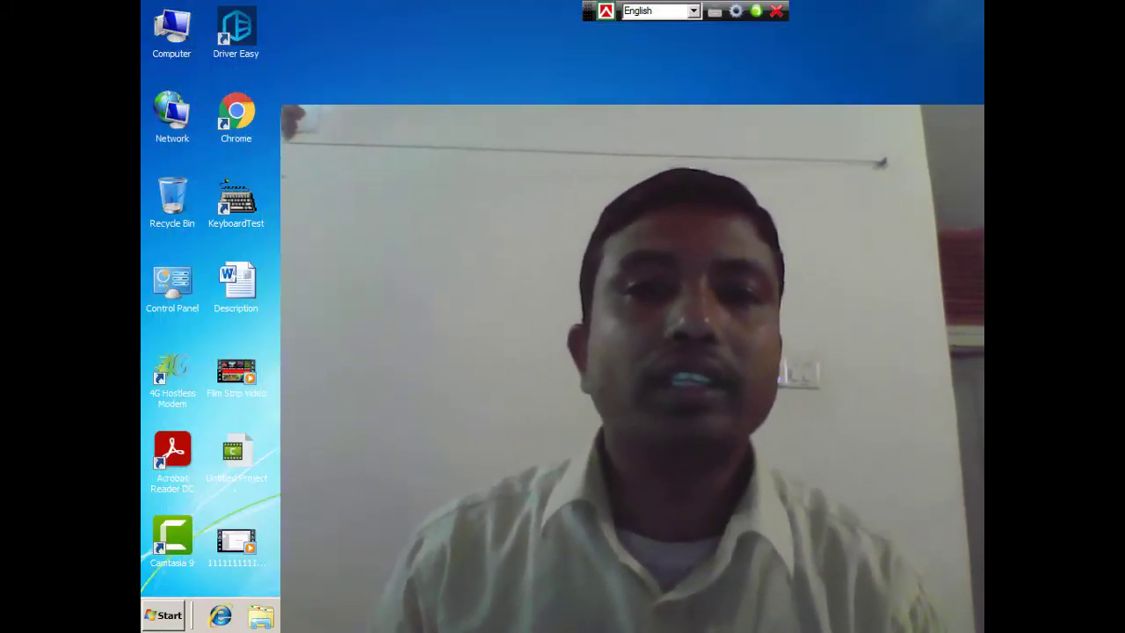
Bring the Film Strip Video window up in Windows Media Player from the taskbar
left_click(299, 616)
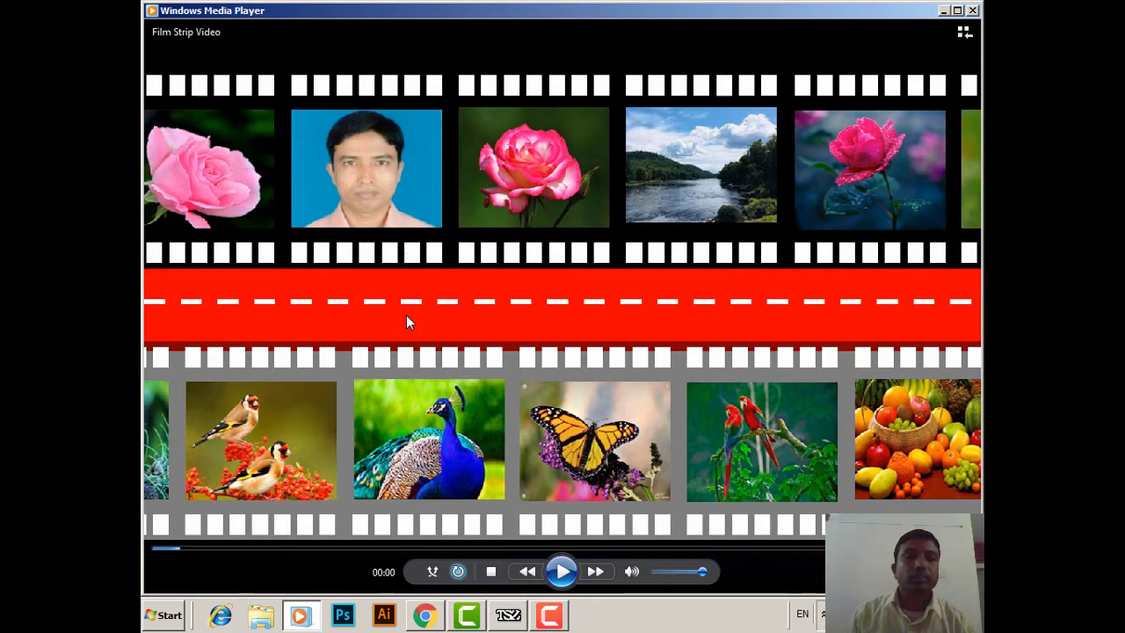
Play the two-strip film video in Windows Media Player
left_click(563, 573)
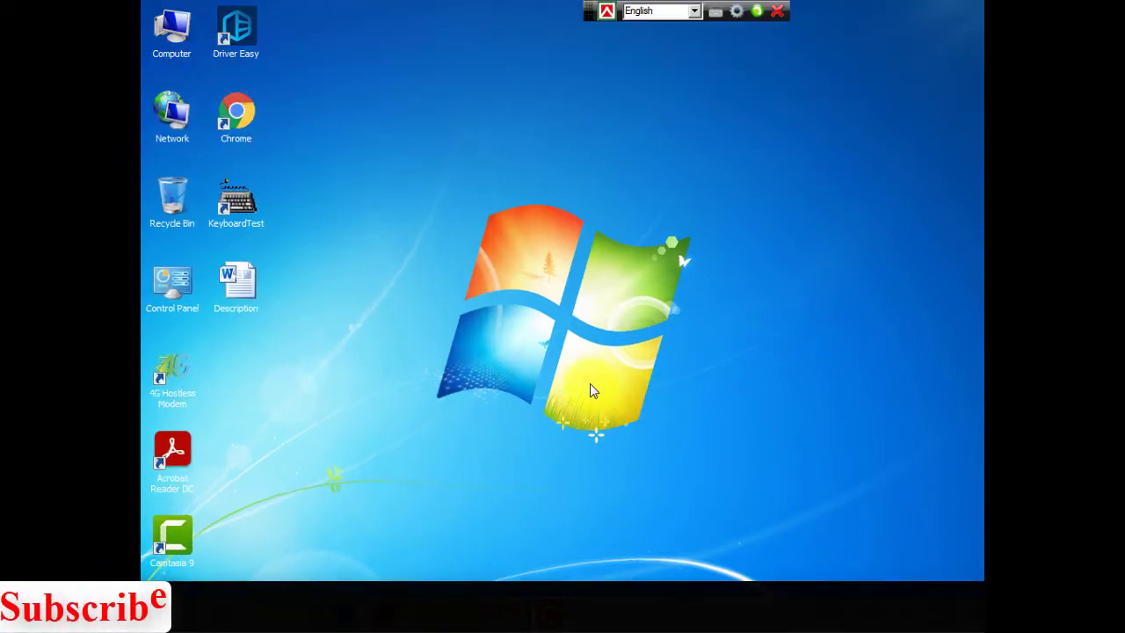
Restore Presentation1 in PowerPoint and switch its first slide to the Blank layout
mouse_move(510, 611)
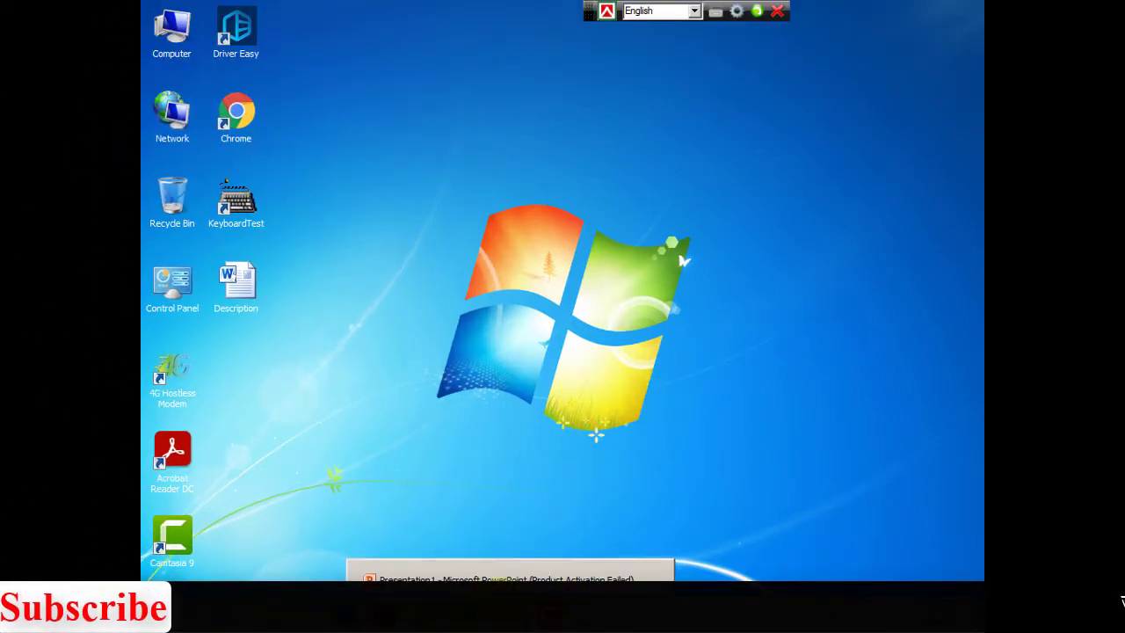
left_click(510, 575)
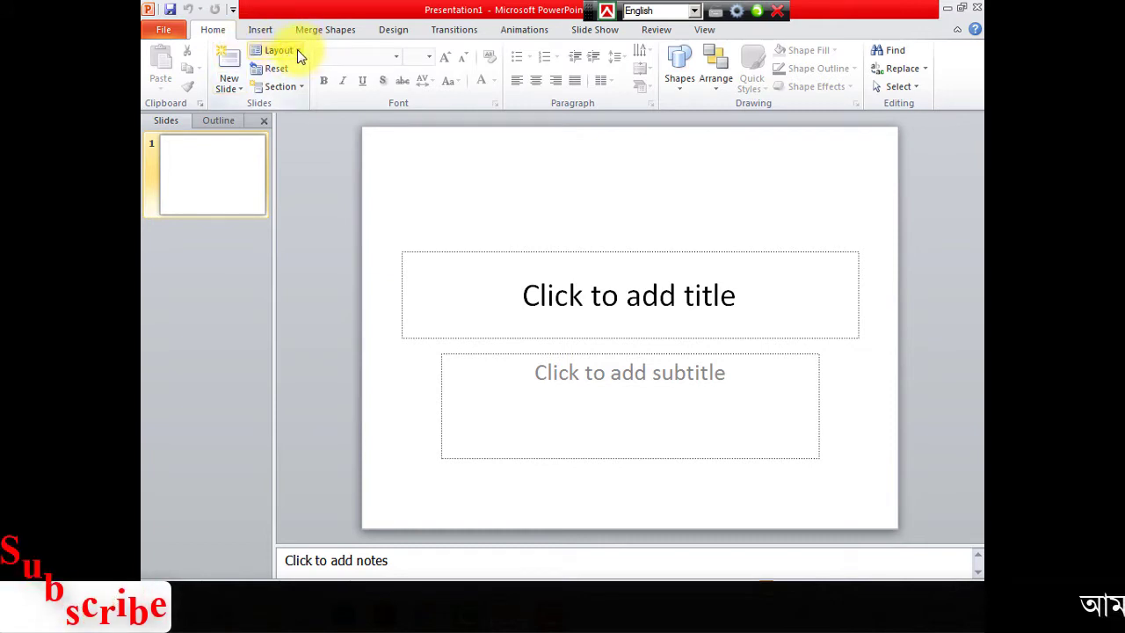
left_click(297, 51)
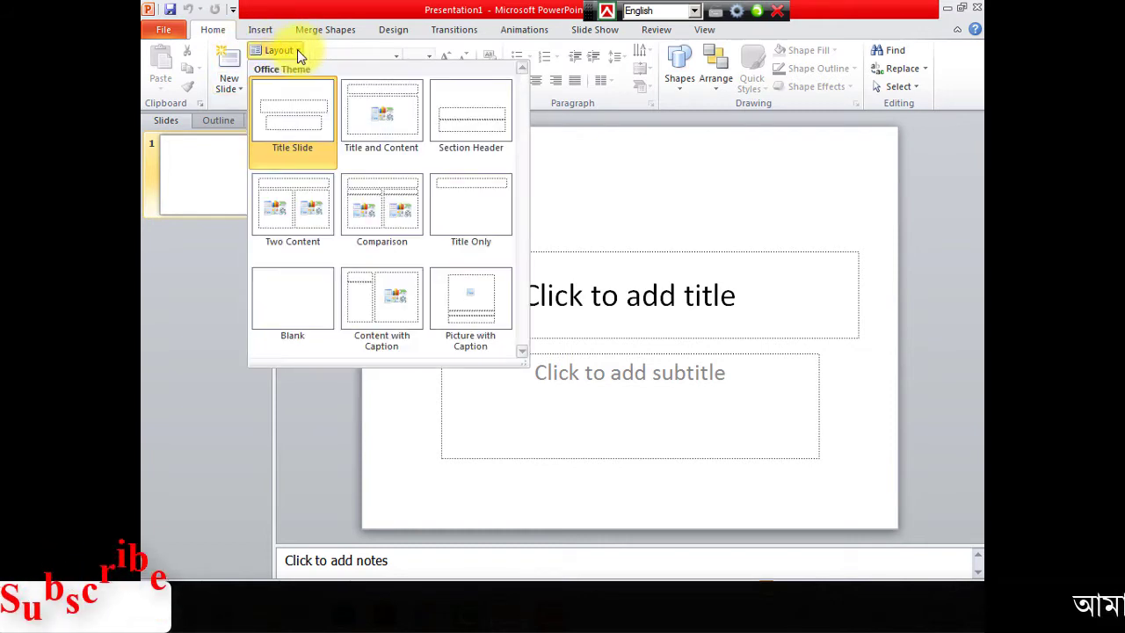
left_click(292, 311)
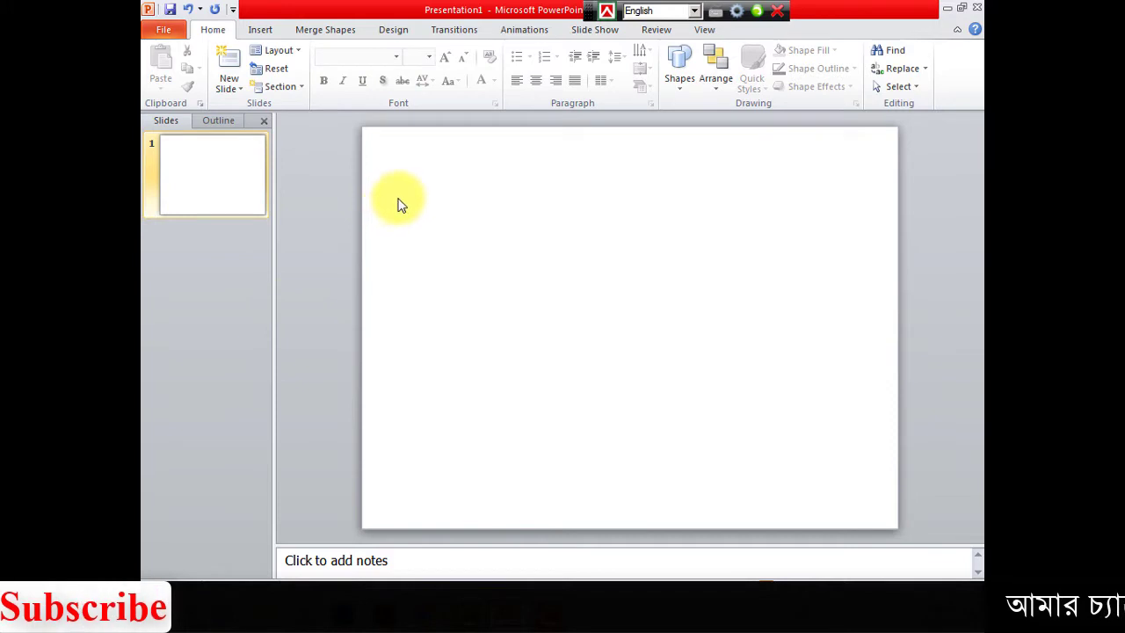
Set a Custom slide size of 13.33 × 7.5 inches in Page Setup
left_click(392, 29)
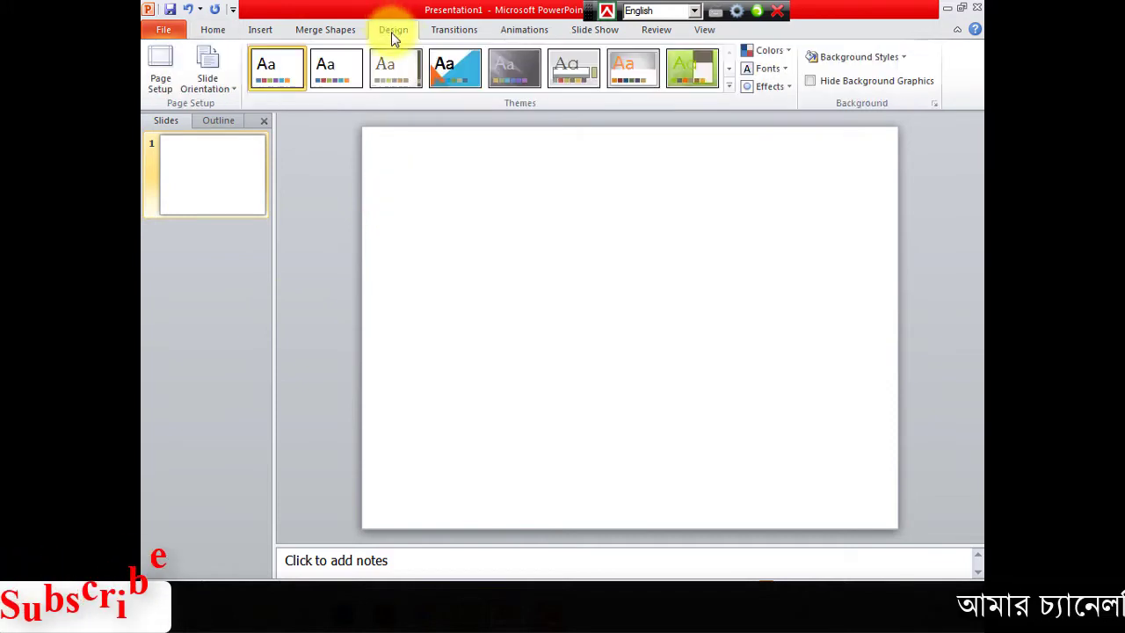
left_click(163, 62)
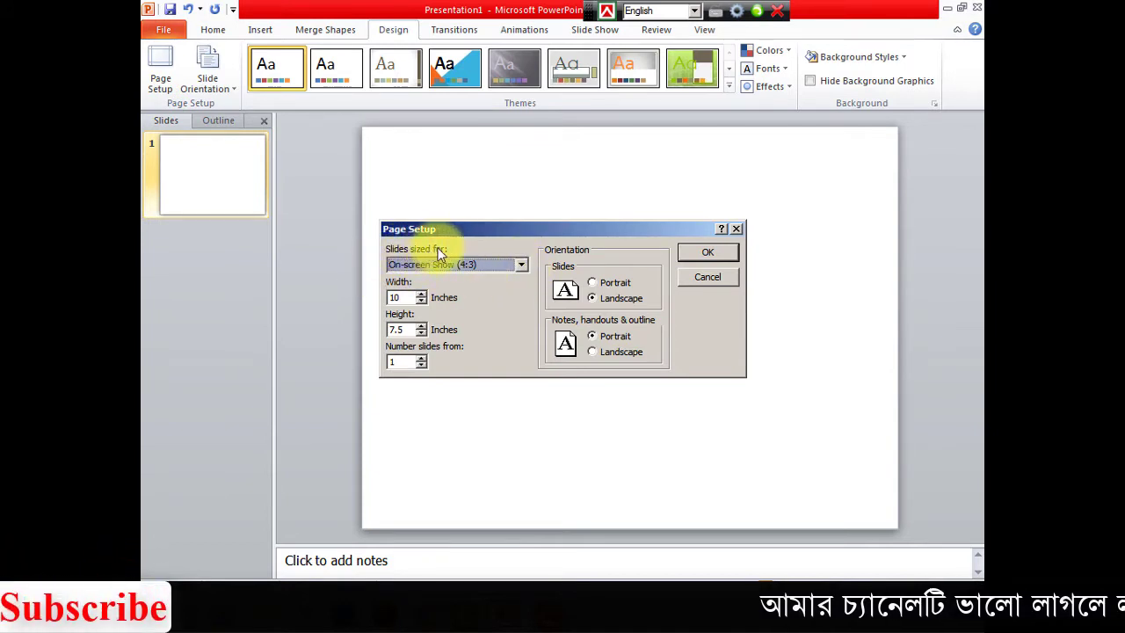
left_click(520, 267)
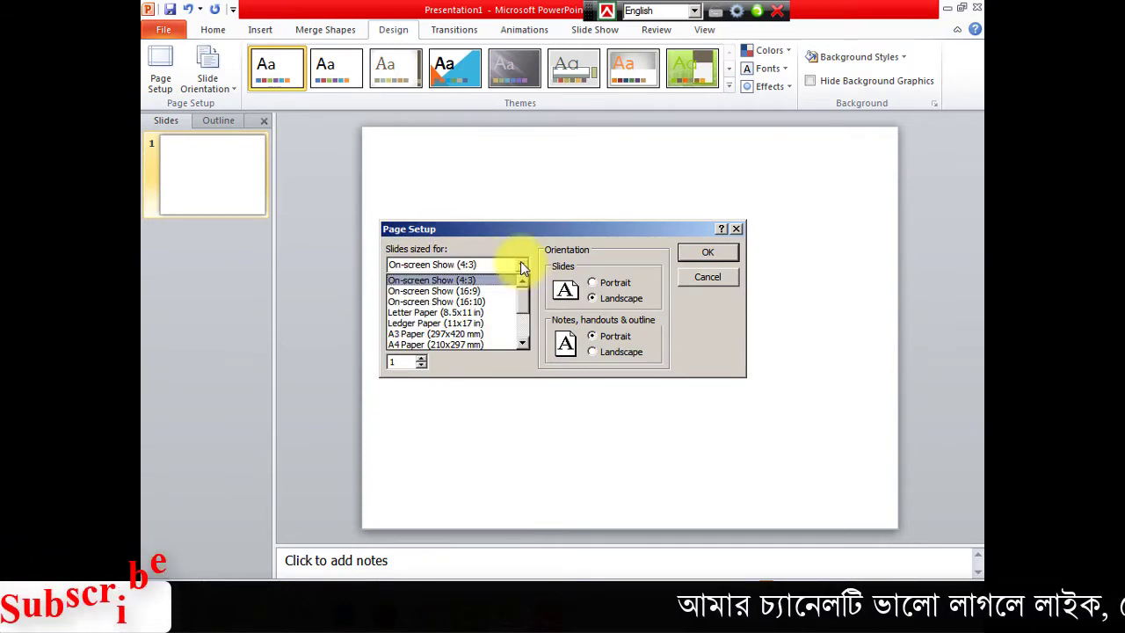
left_click_drag(520, 305, 496, 351)
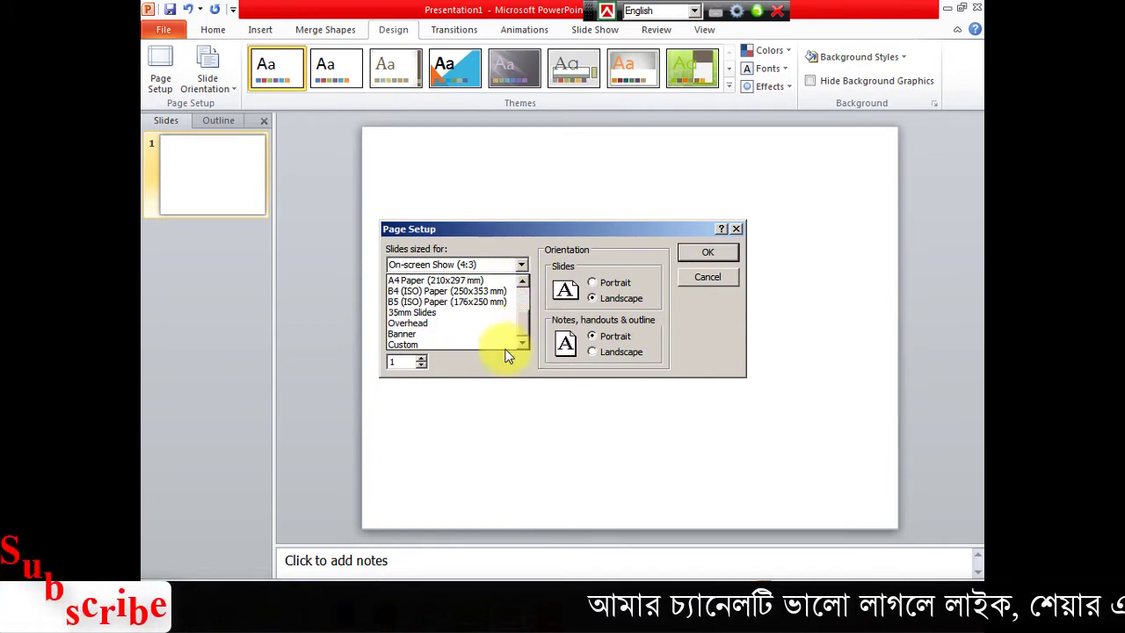
left_click(425, 344)
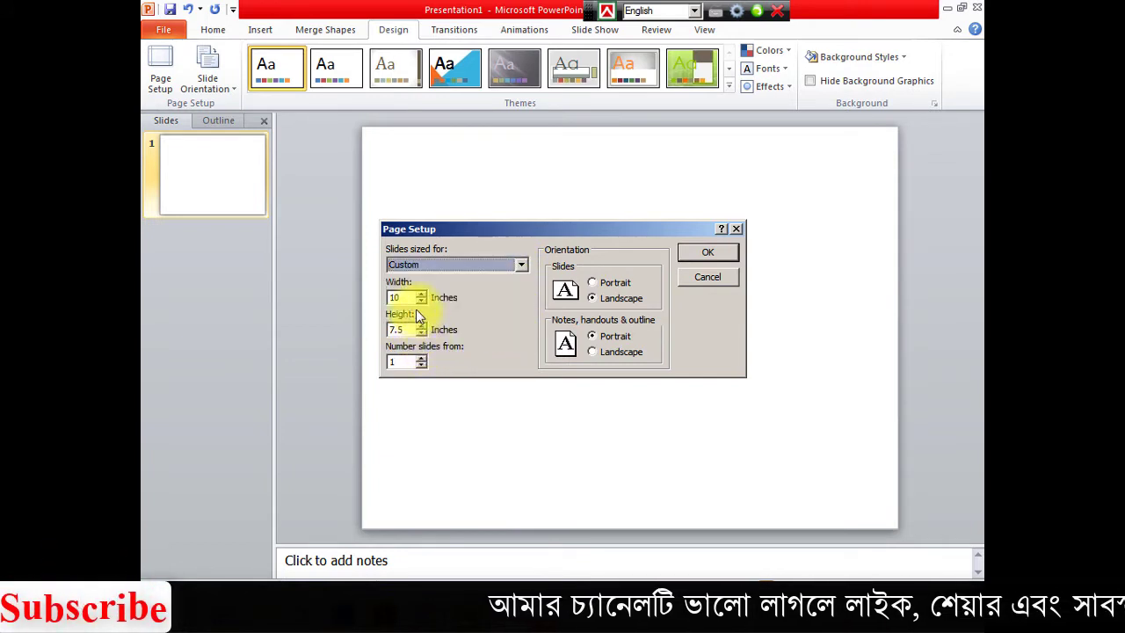
left_click_drag(401, 297, 390, 296)
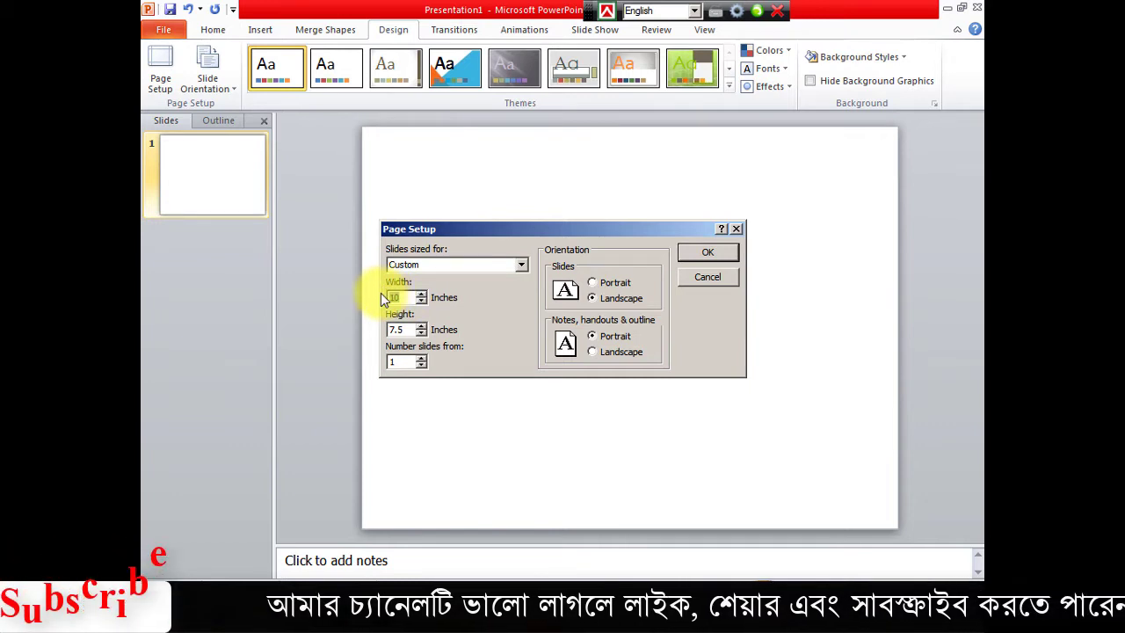
type("13.33")
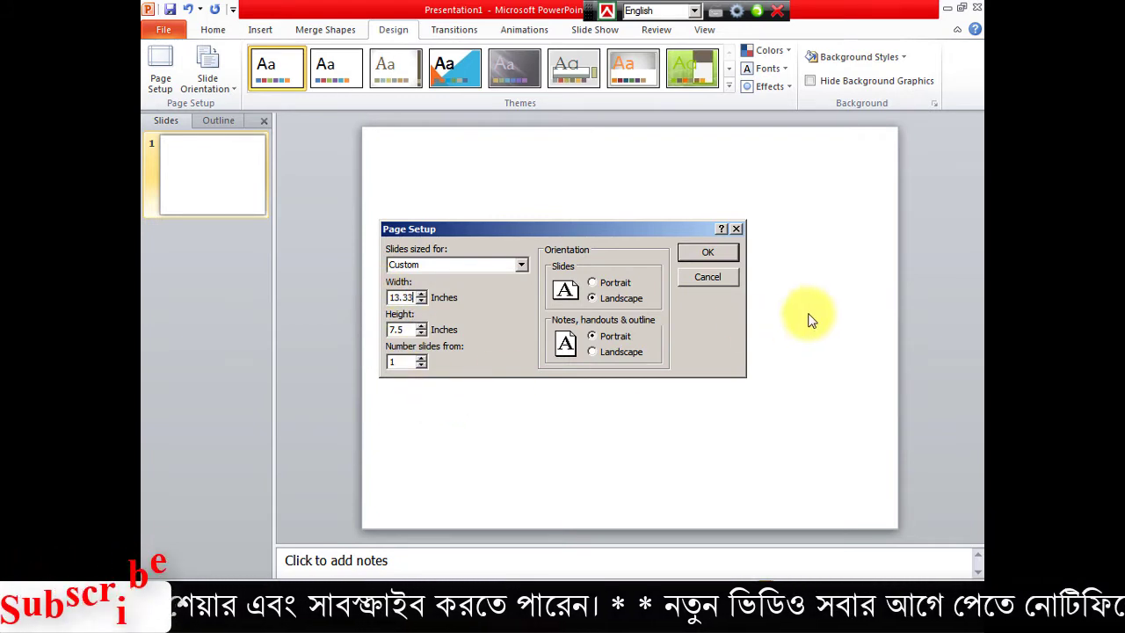
left_click(719, 253)
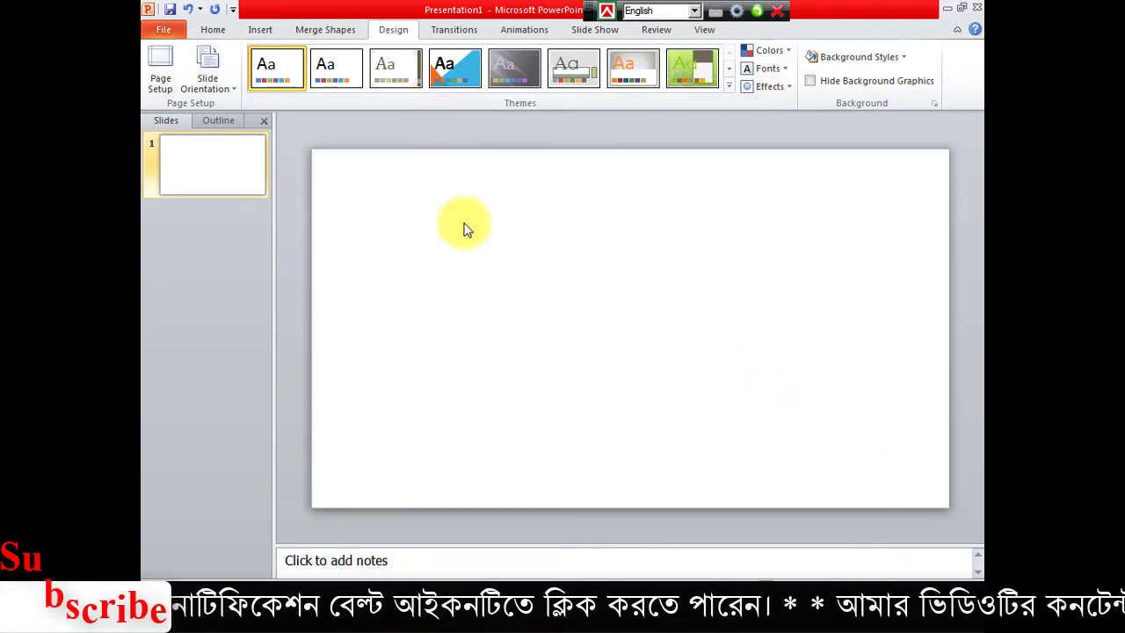
Draw a rectangle spanning the full width across the top of the slide
left_click(260, 27)
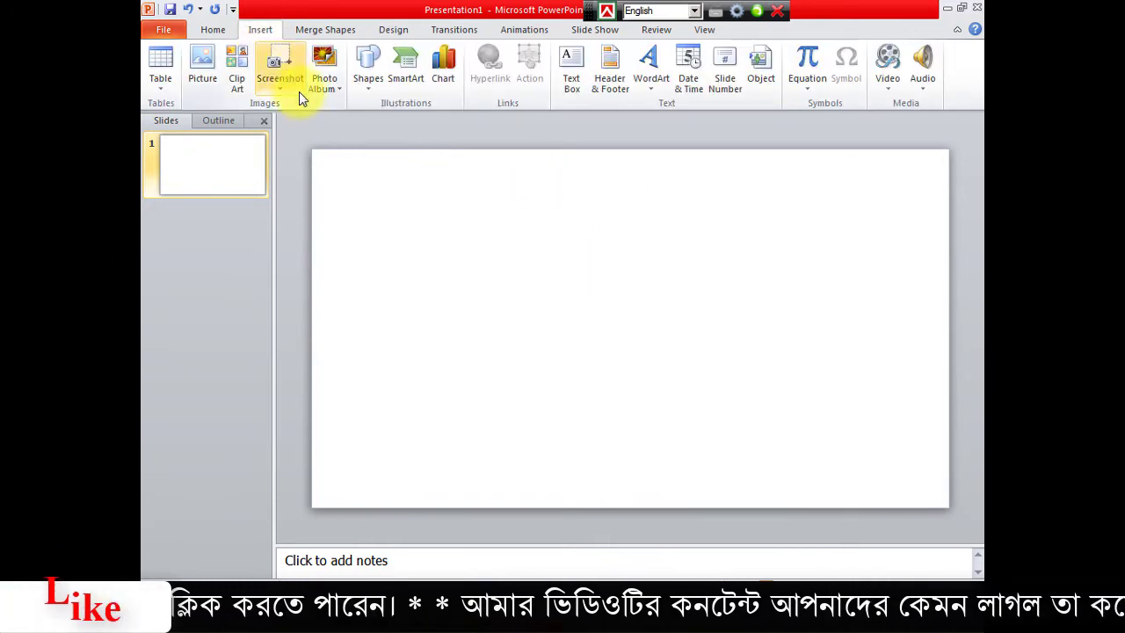
left_click(366, 91)
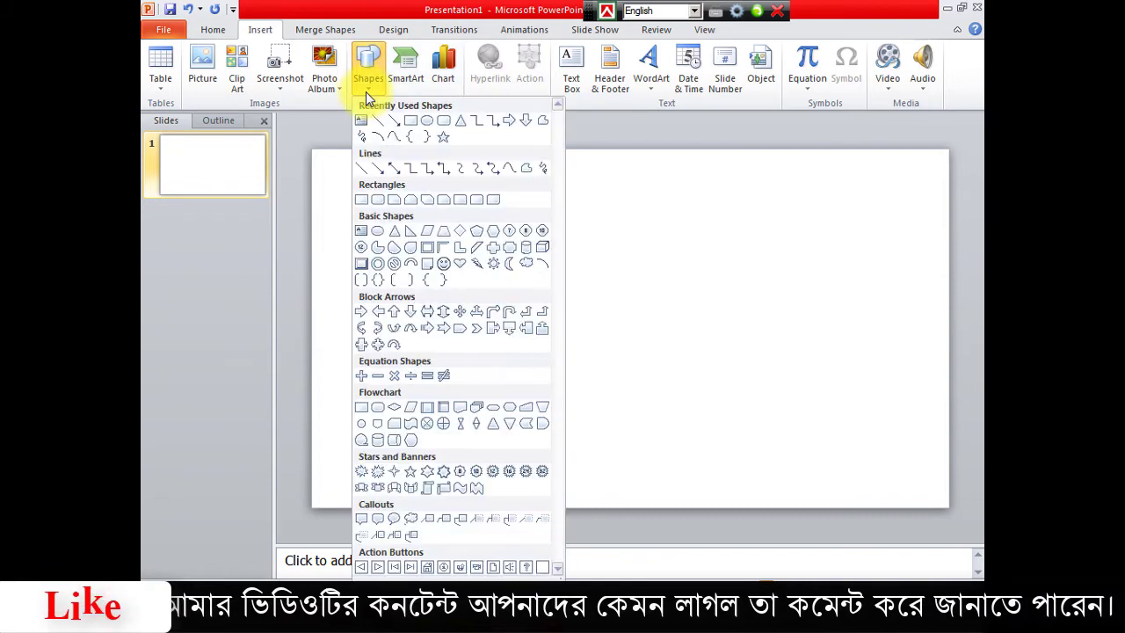
left_click(409, 120)
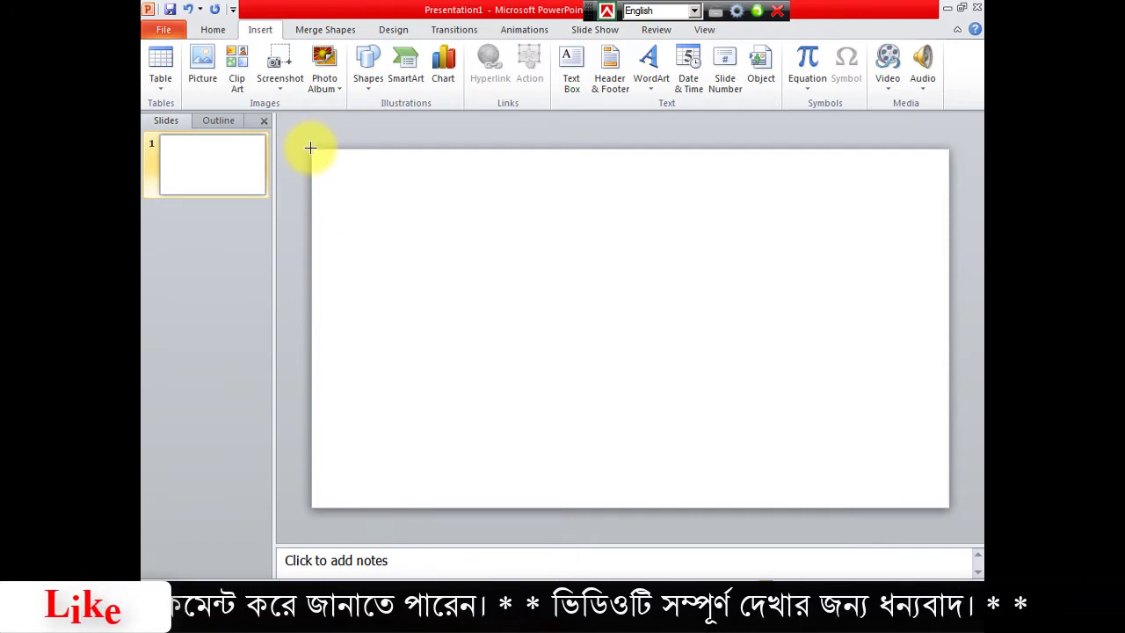
left_click_drag(310, 148, 949, 291)
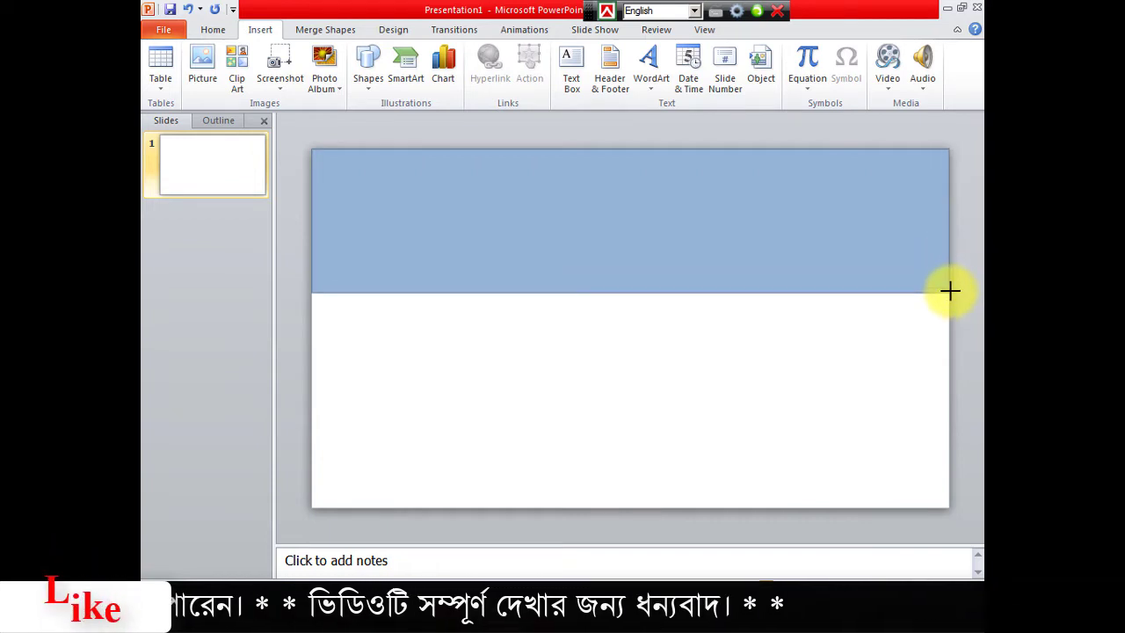
left_click_drag(949, 290, 949, 291)
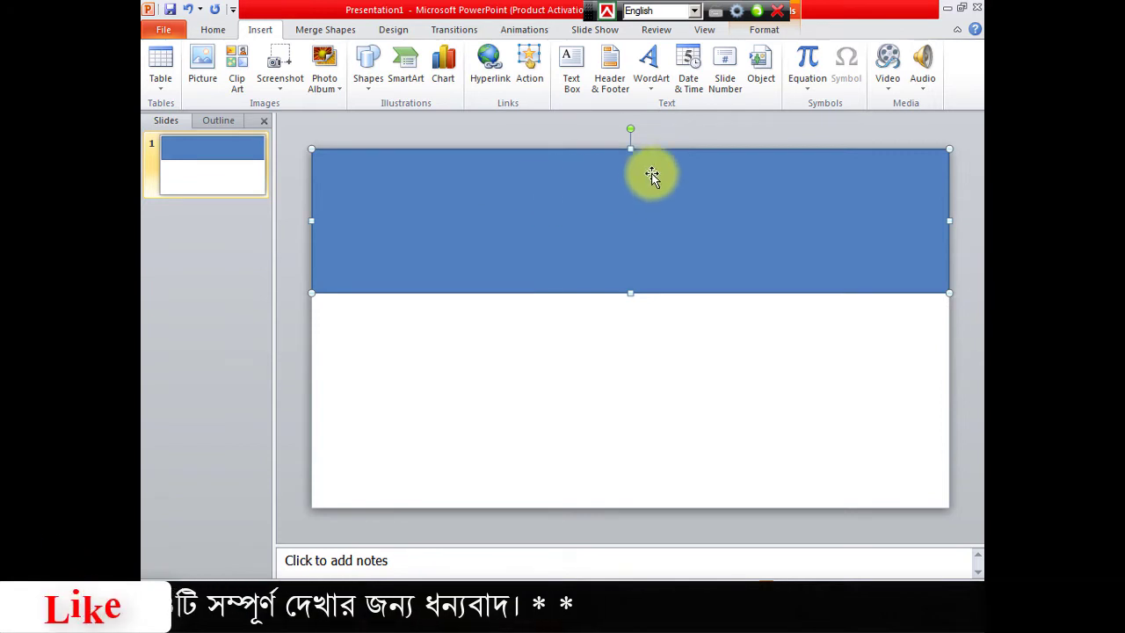
Give the top rectangle no outline and a black fill
left_click(764, 32)
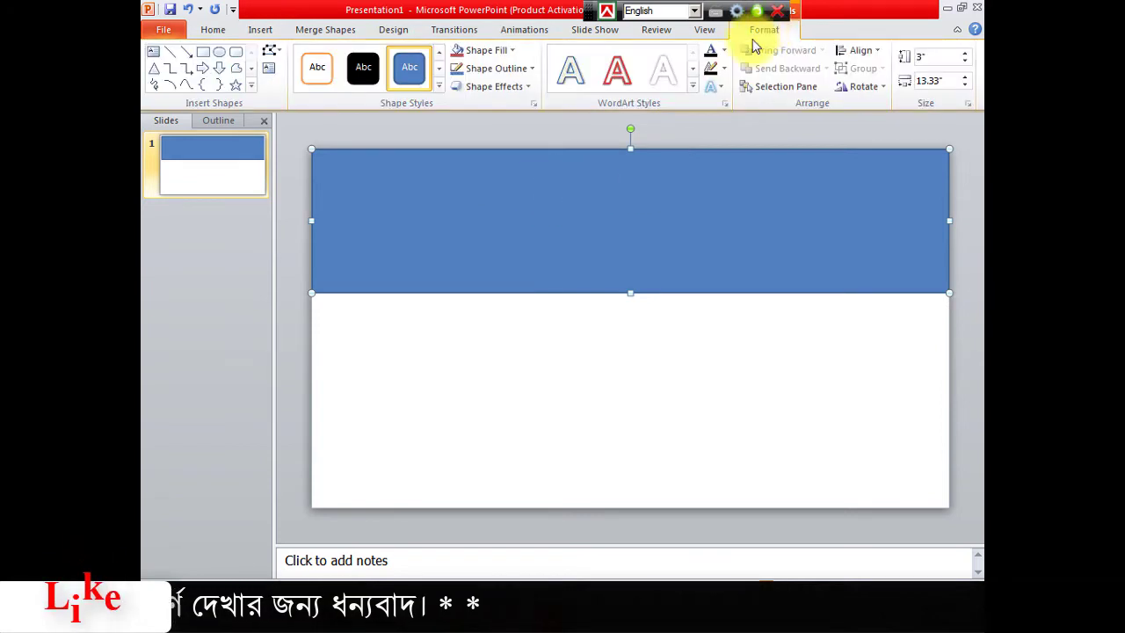
left_click(532, 69)
left_click(470, 205)
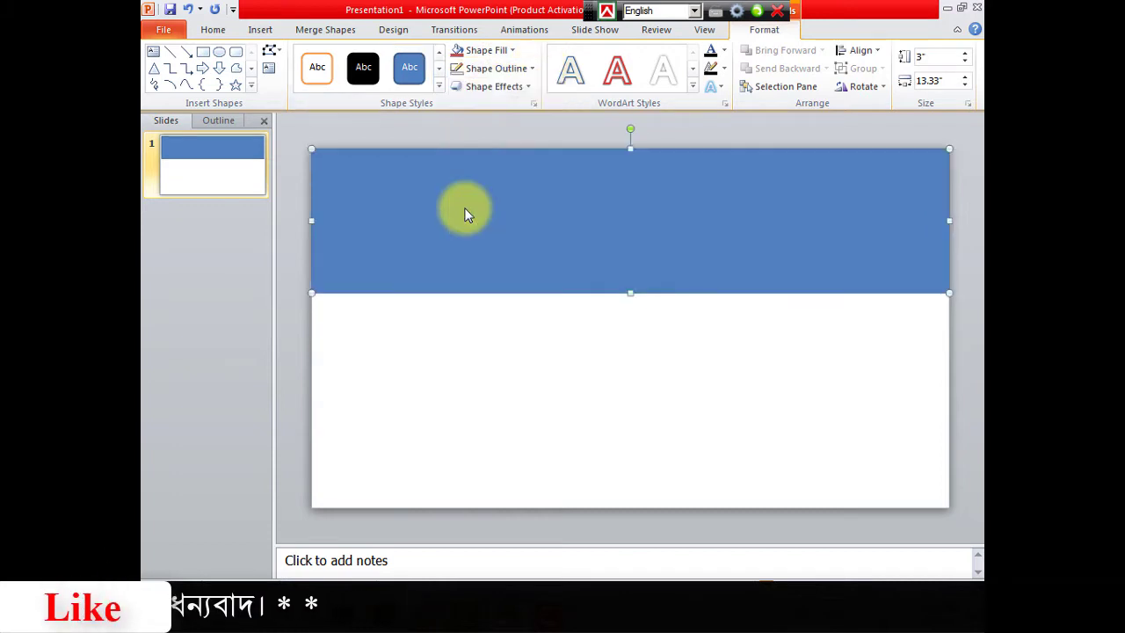
left_click(515, 54)
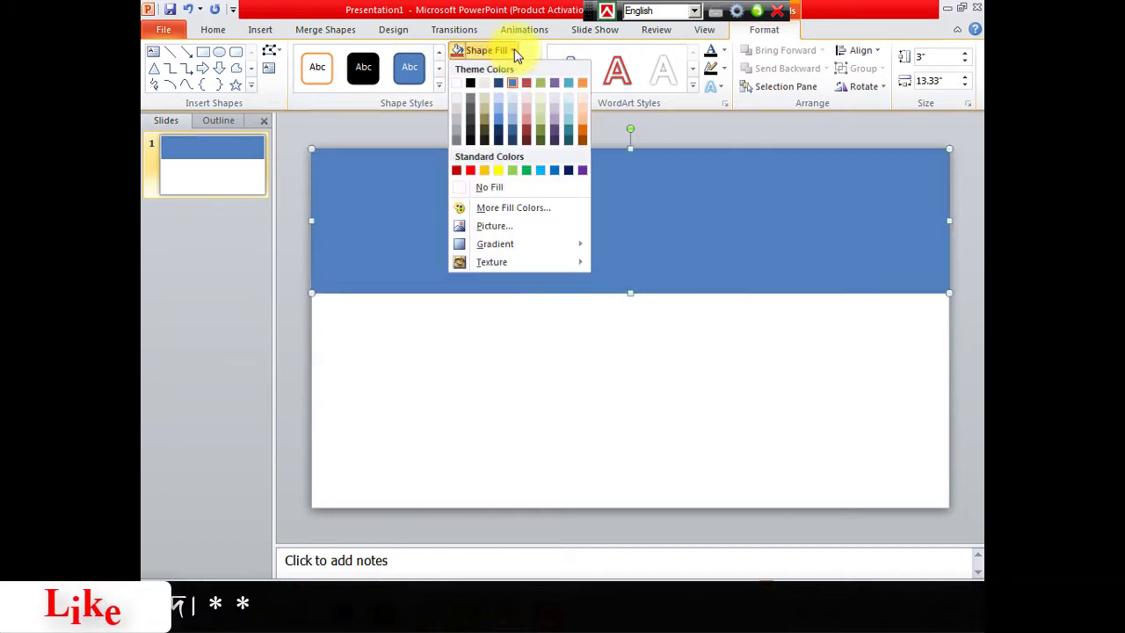
left_click(469, 82)
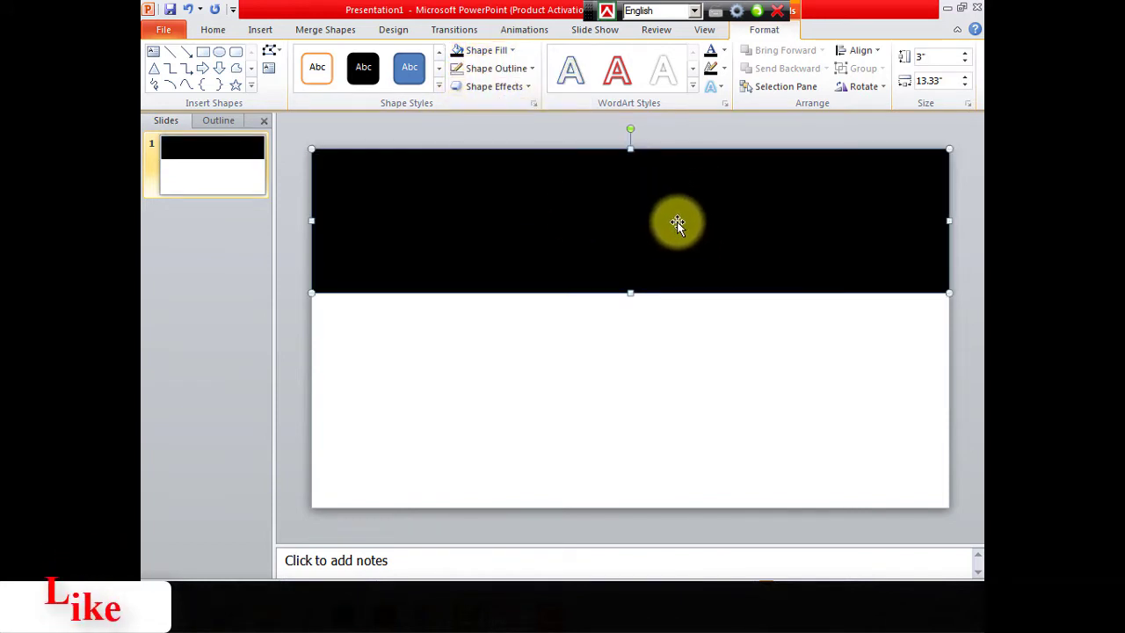
Ctrl-drag a copy of the black rectangle down to the slide's bottom
key("ctrl")
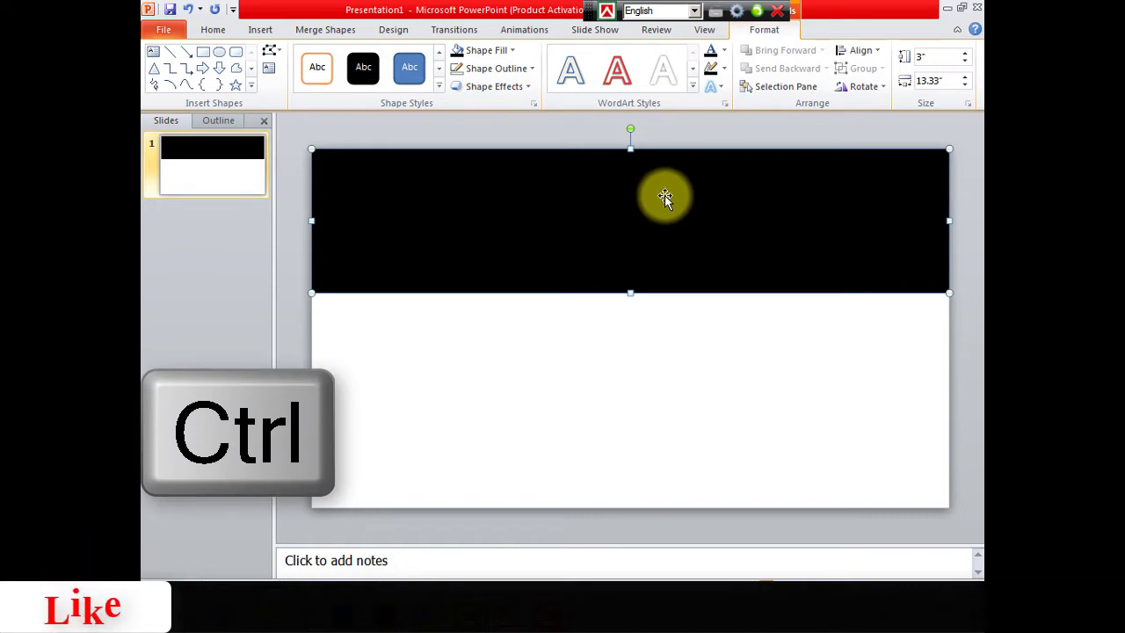
left_click_drag(664, 196, 651, 331)
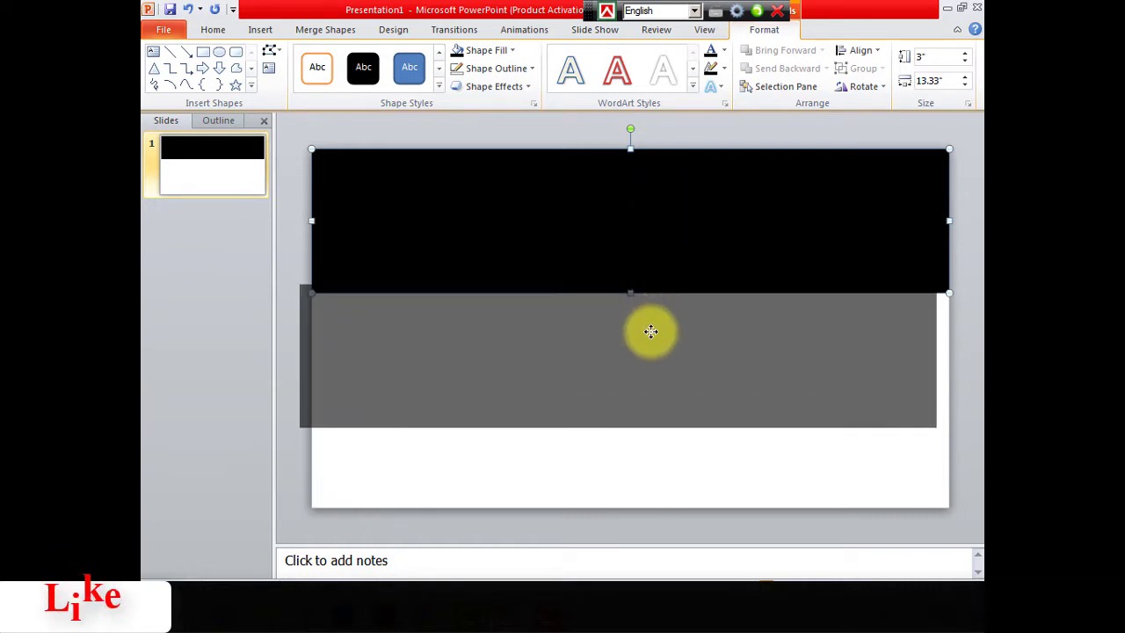
left_click_drag(650, 331, 642, 409)
left_click(743, 324)
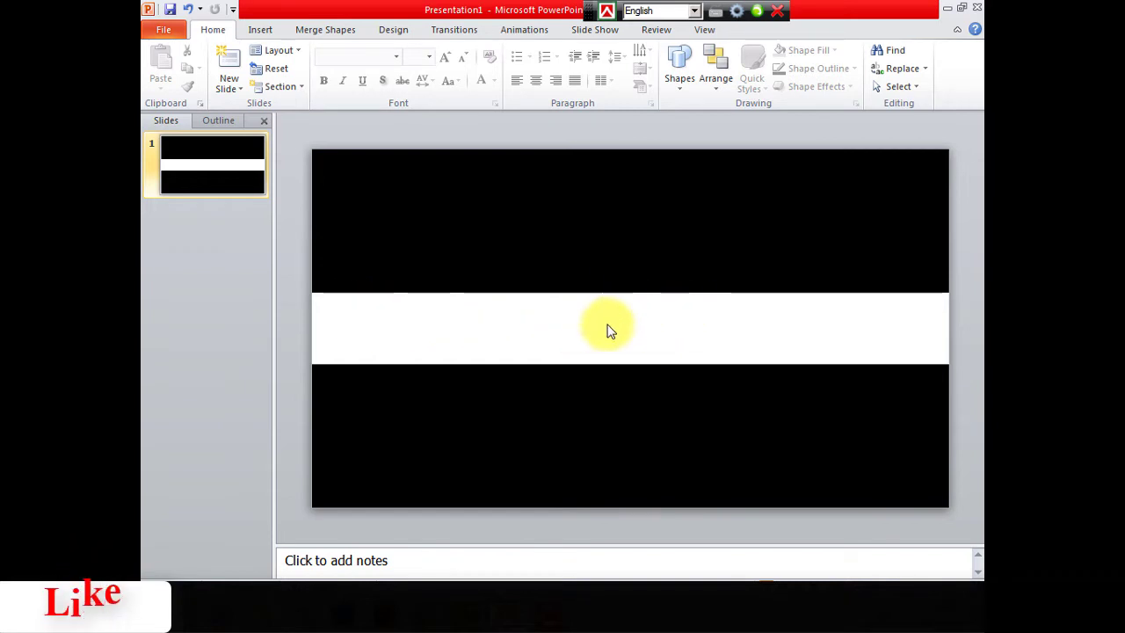
Make the top band 3.17 inches tall and delete the bottom black rectangle
left_click(666, 232)
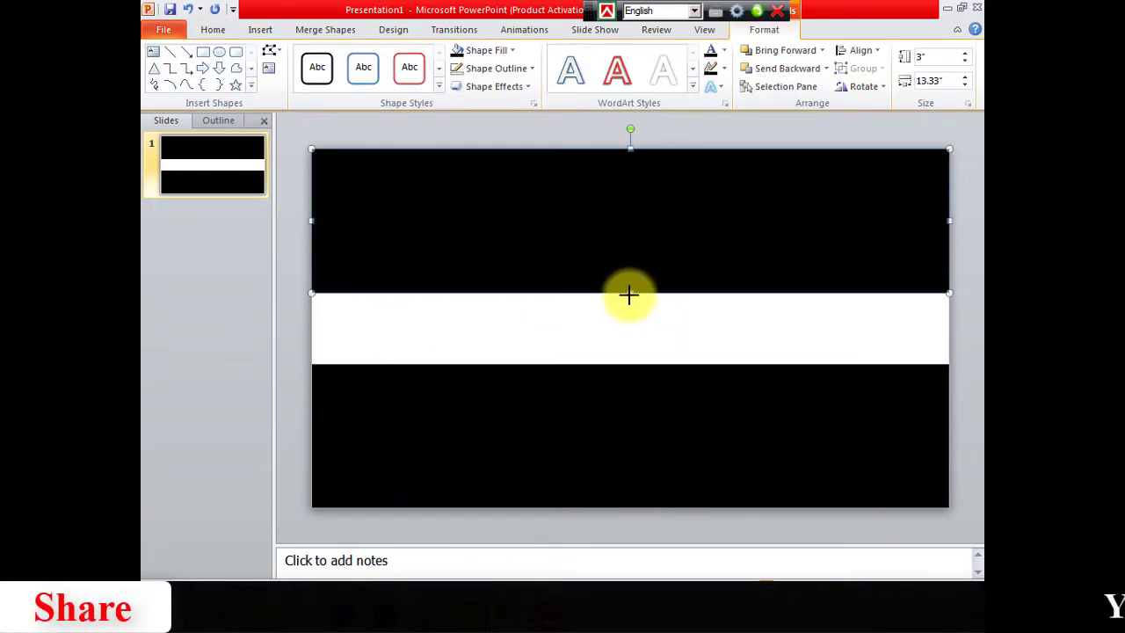
left_click_drag(628, 294, 629, 303)
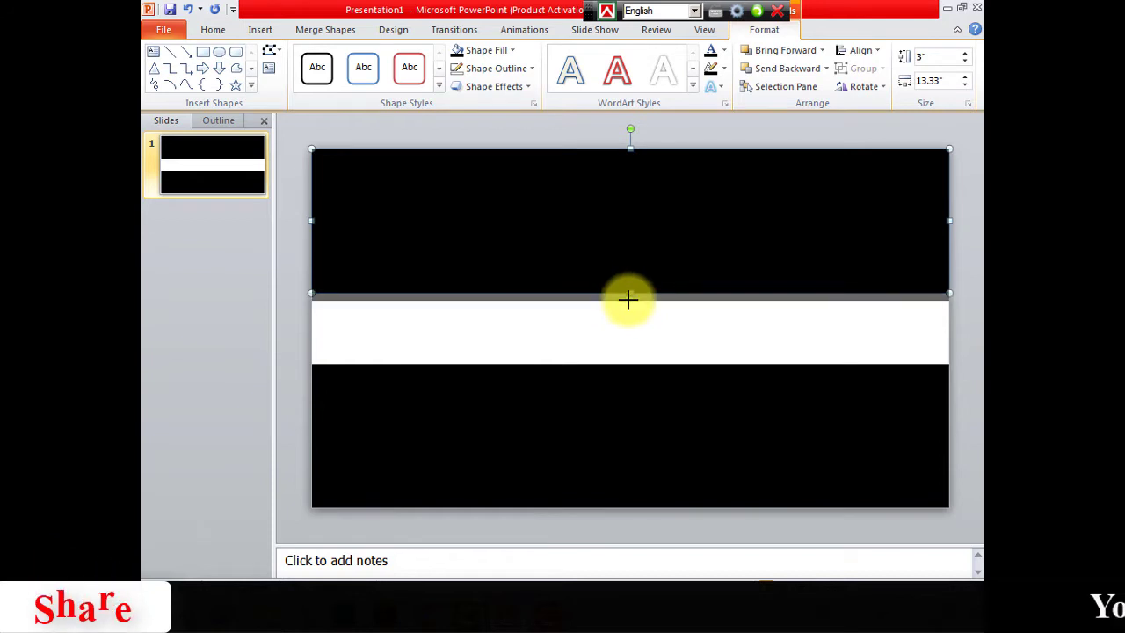
left_click(632, 389)
key("Delete")
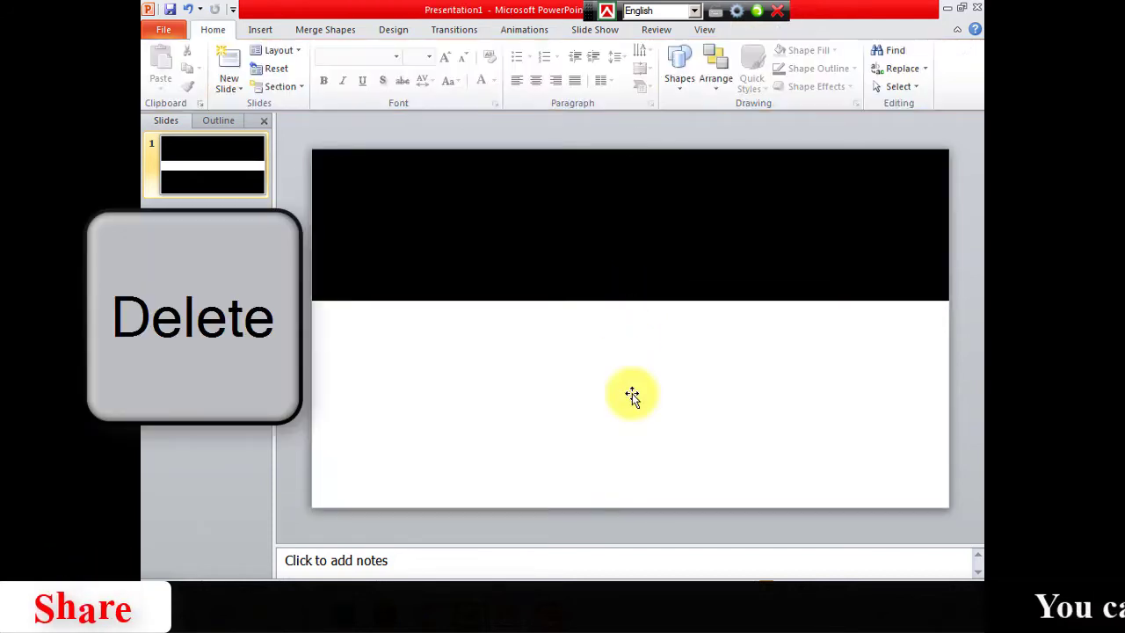
left_click(591, 229)
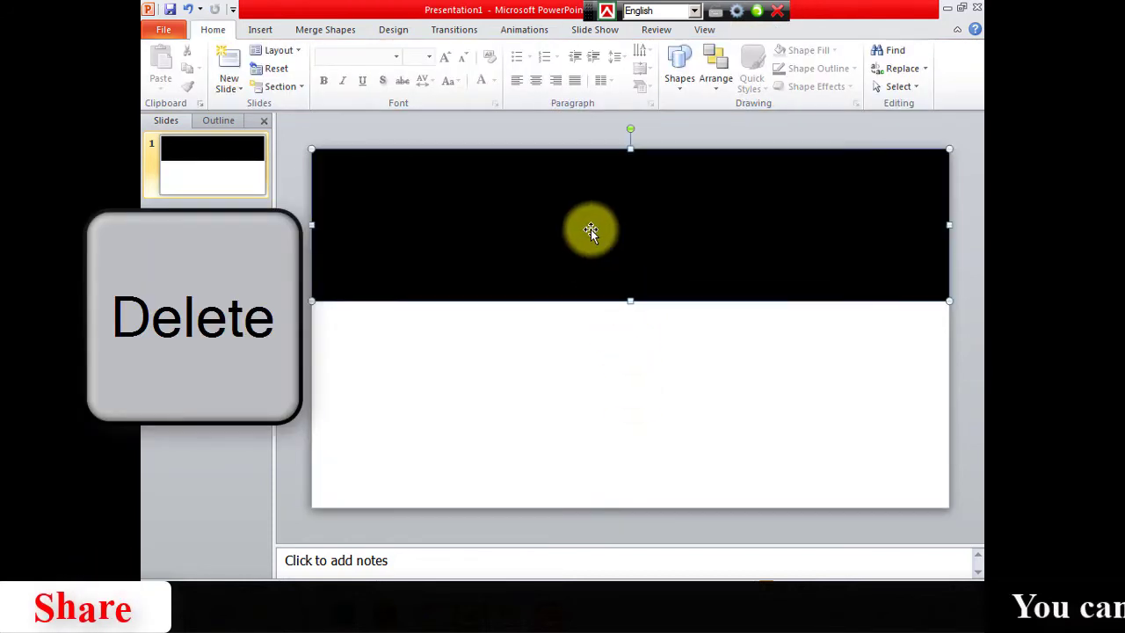
left_click(573, 369)
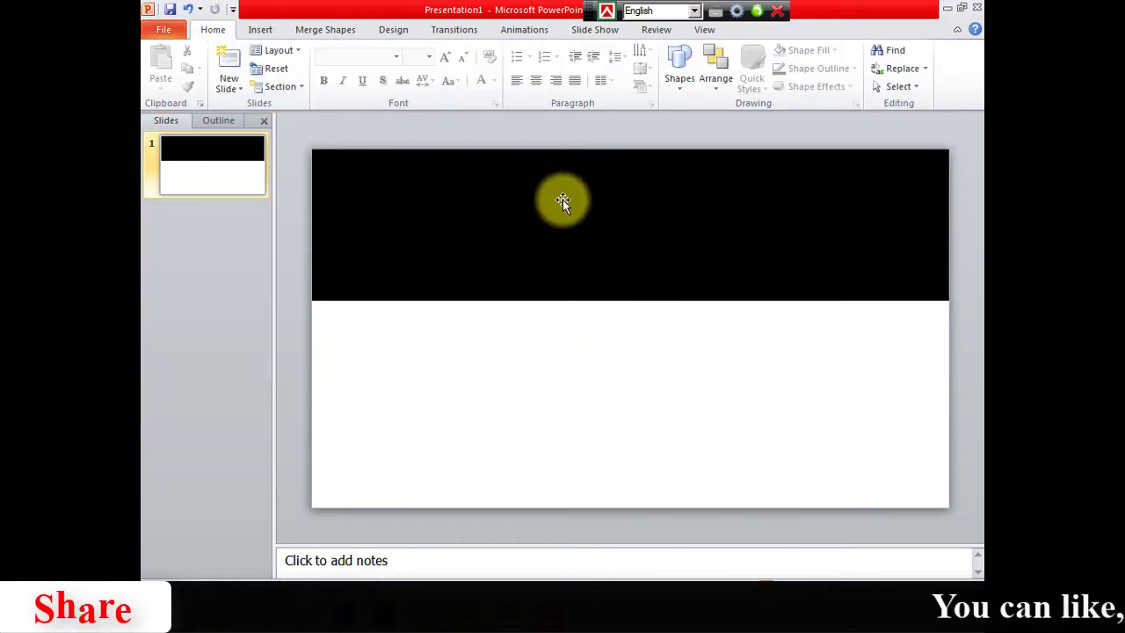
left_click(511, 196)
left_click(511, 196)
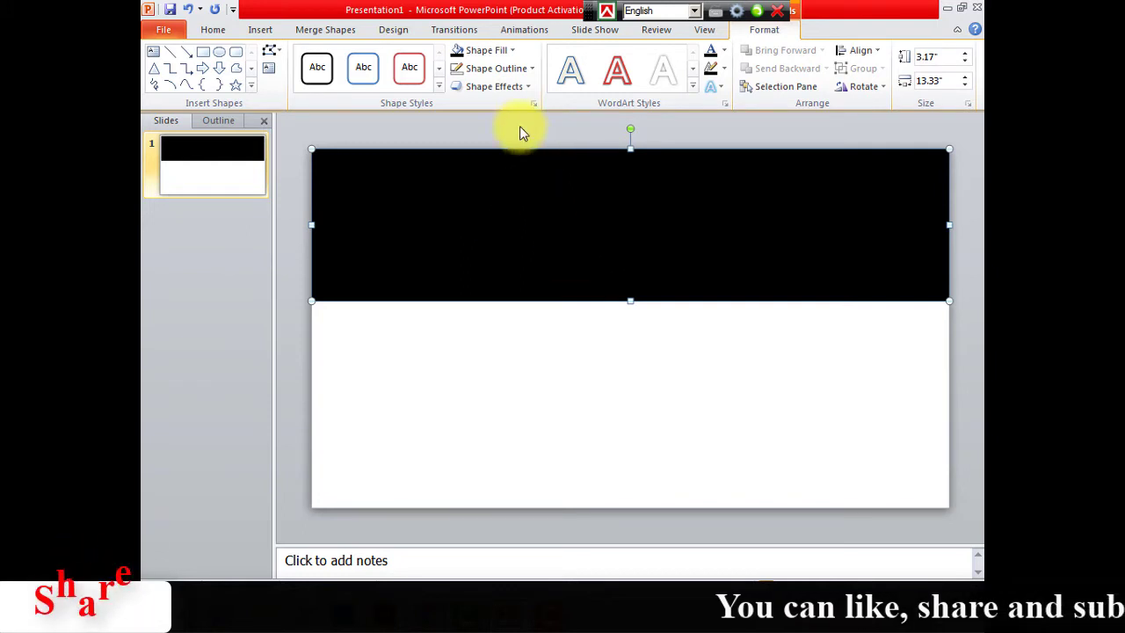
left_click(461, 372)
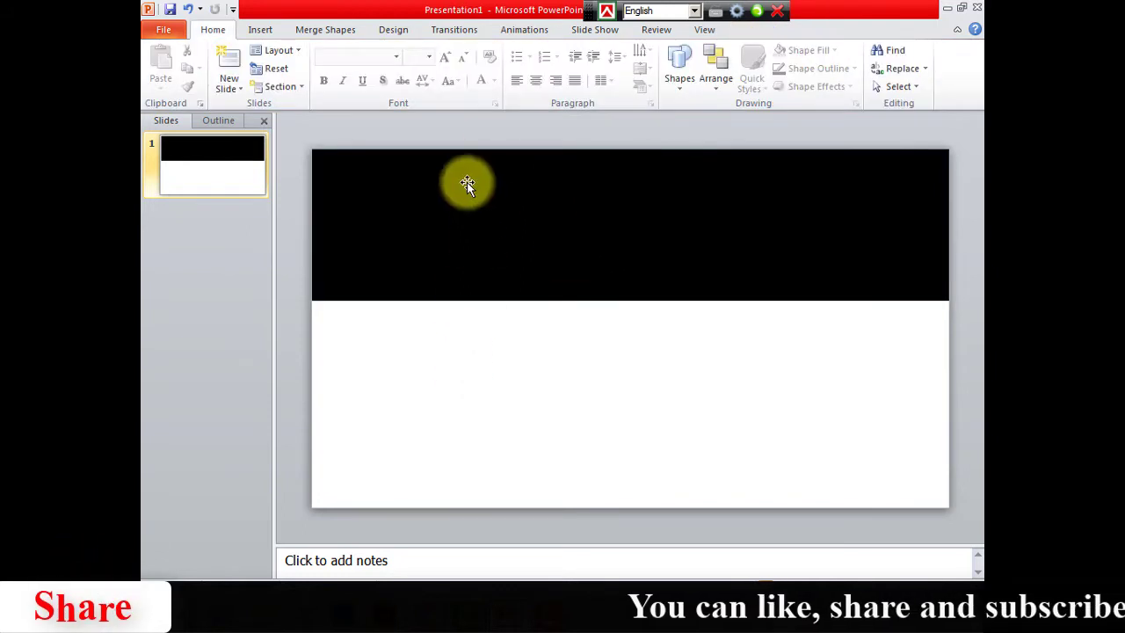
Insert the pink rose photo Picture-1 from F:\Moving Strip onto the slide
left_click(258, 29)
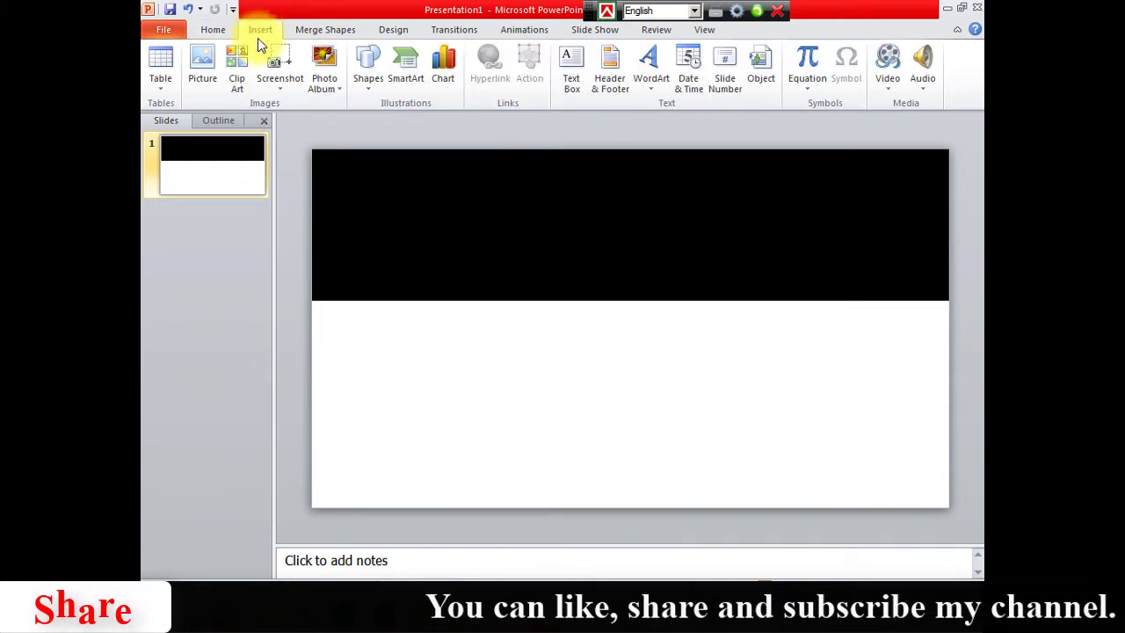
left_click(205, 78)
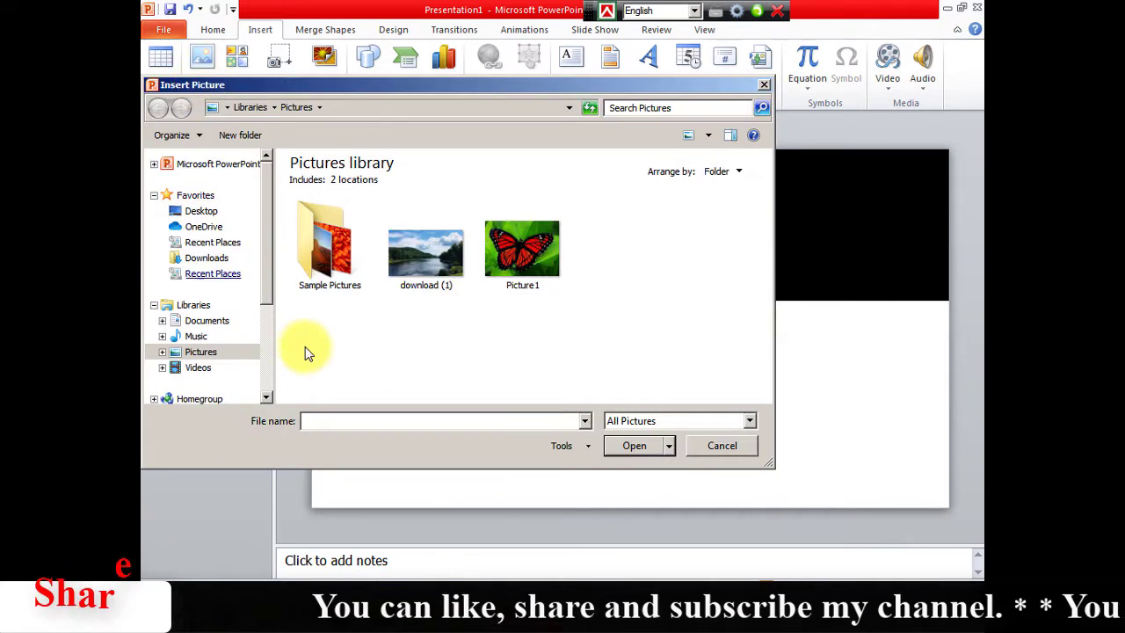
left_click_drag(268, 181, 271, 237)
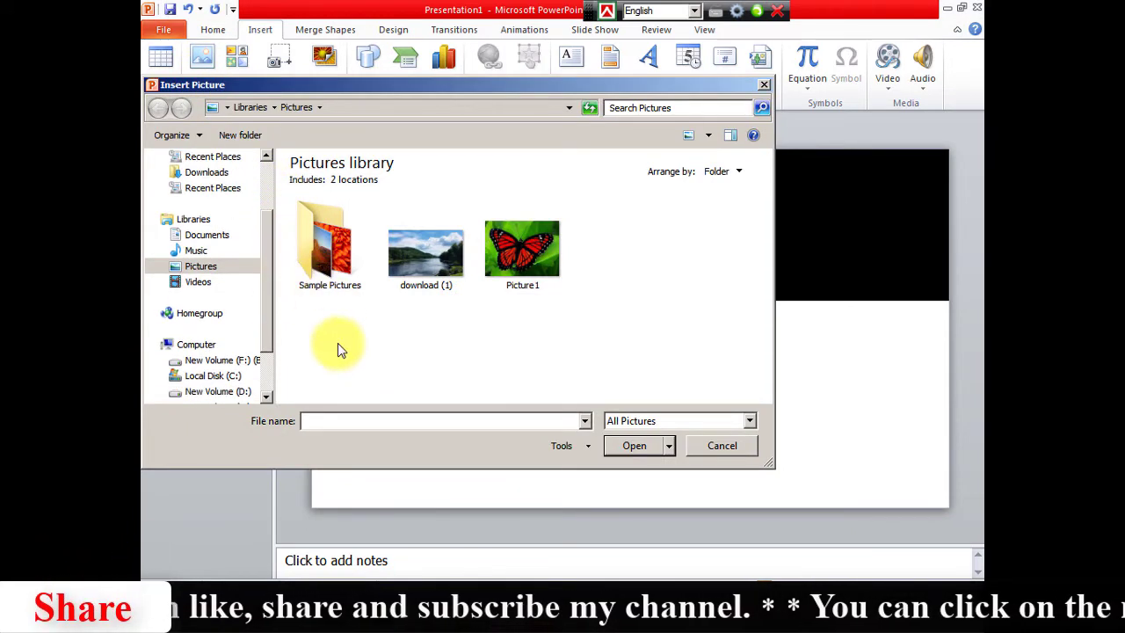
left_click(242, 364)
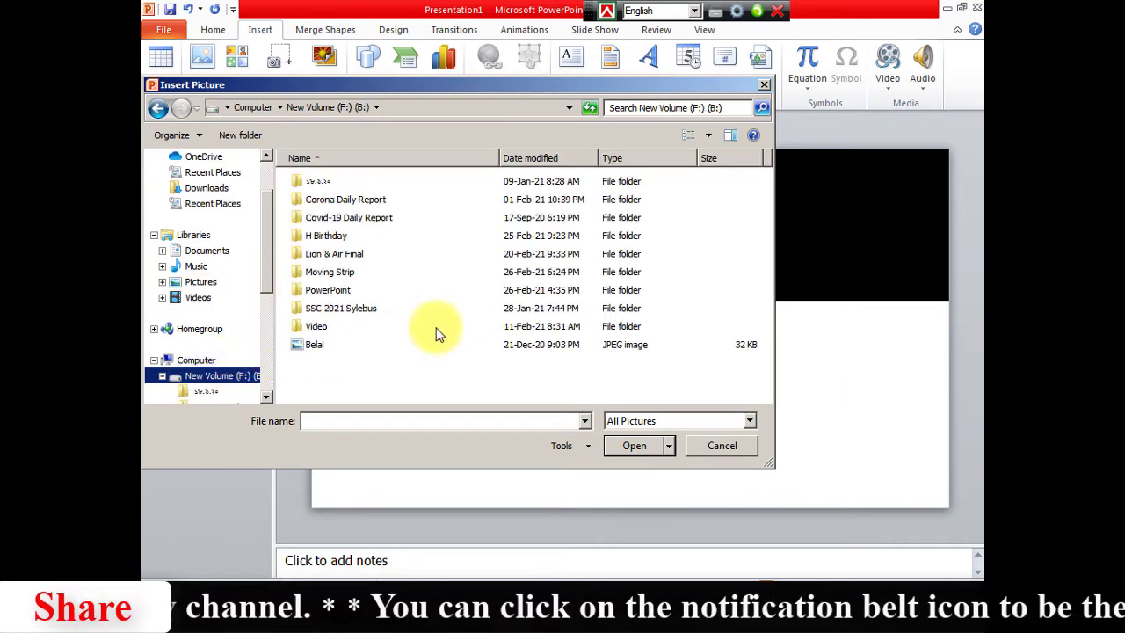
double_click(333, 274)
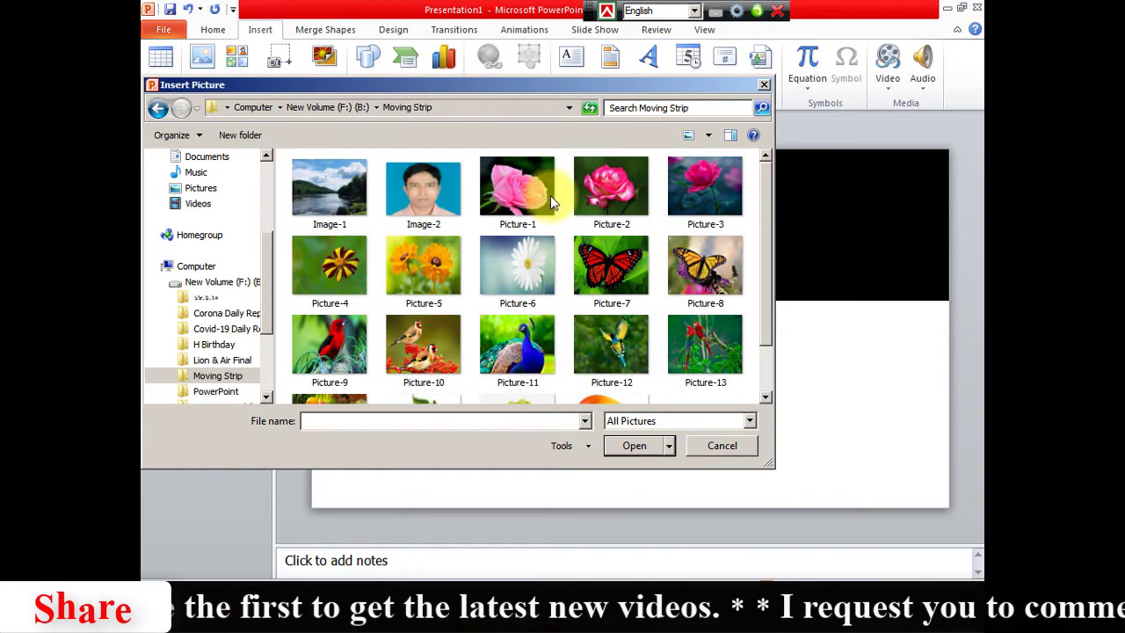
left_click(512, 181)
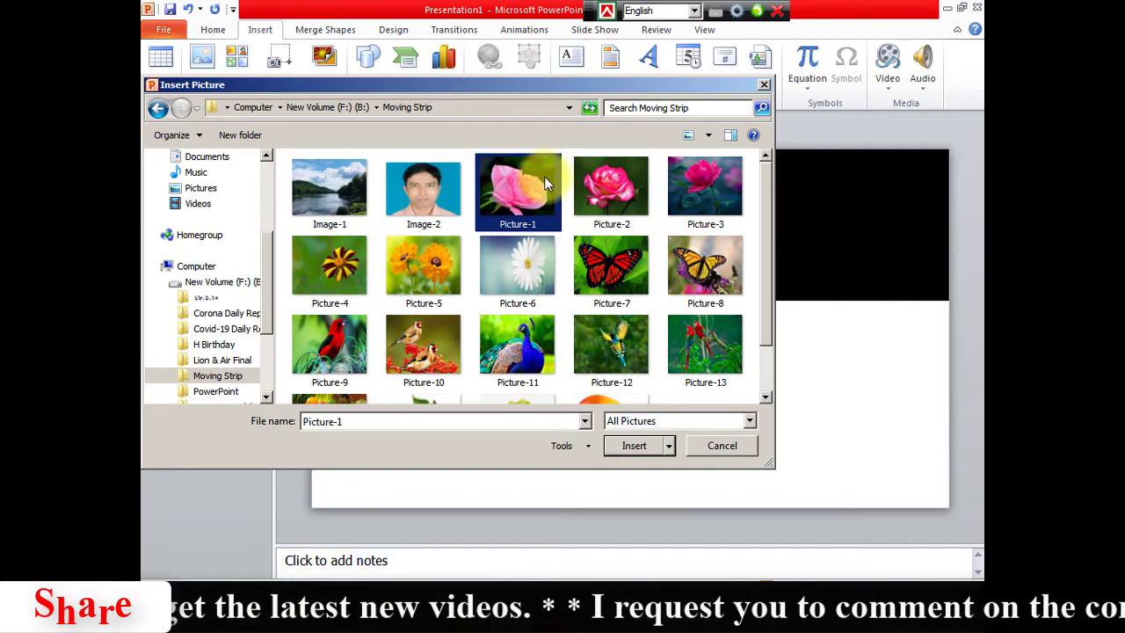
left_click(666, 445)
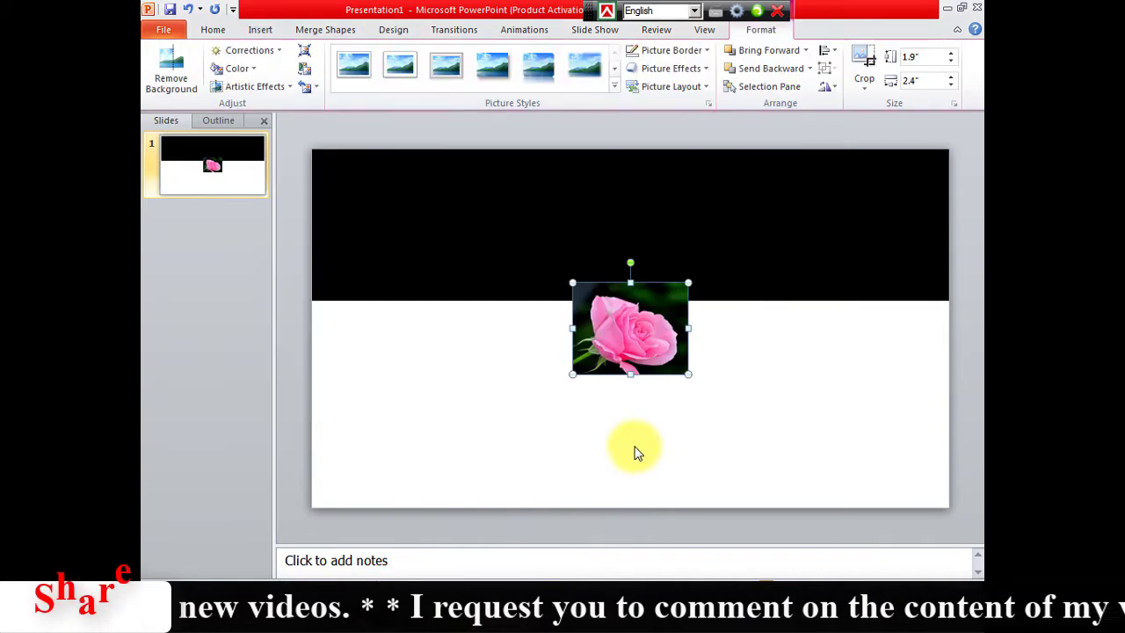
Move the rose photo into the top-left end of the black band
left_click_drag(641, 350, 391, 241)
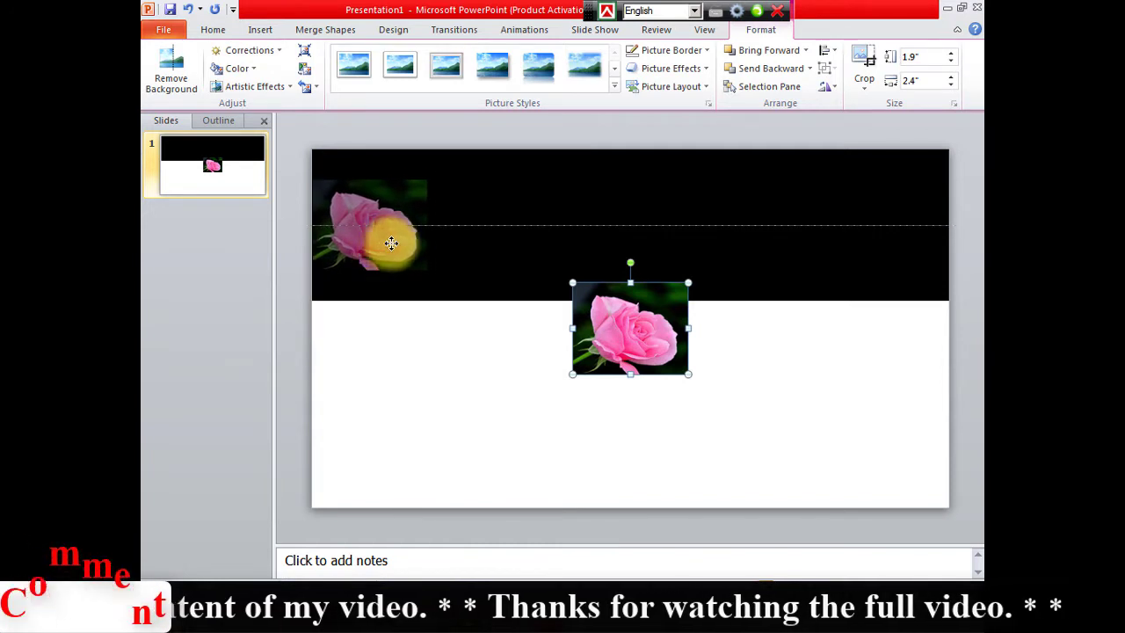
left_click_drag(391, 241, 391, 241)
left_click(472, 421)
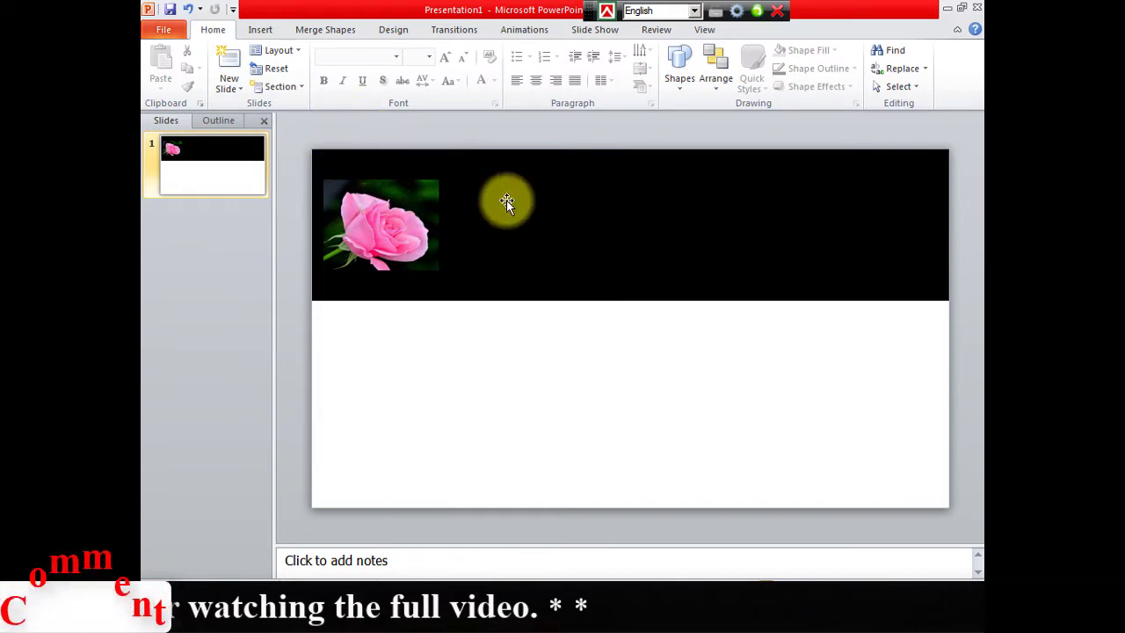
Draw a tiny rectangle in the black band's top-left corner, just above the rose photo
left_click(258, 27)
left_click(365, 87)
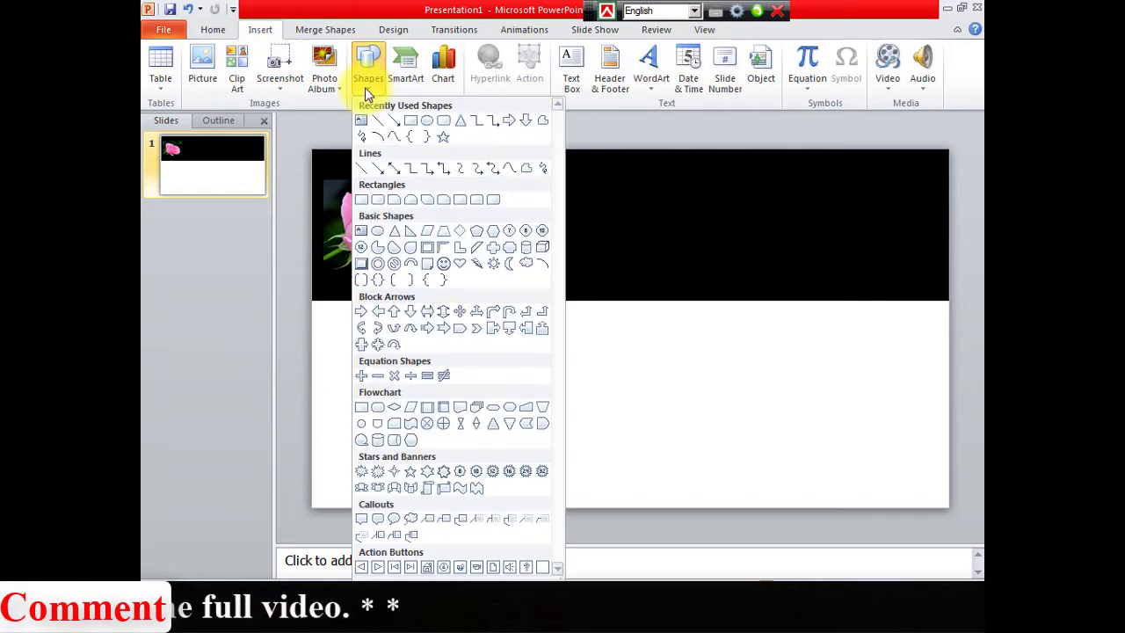
left_click(409, 120)
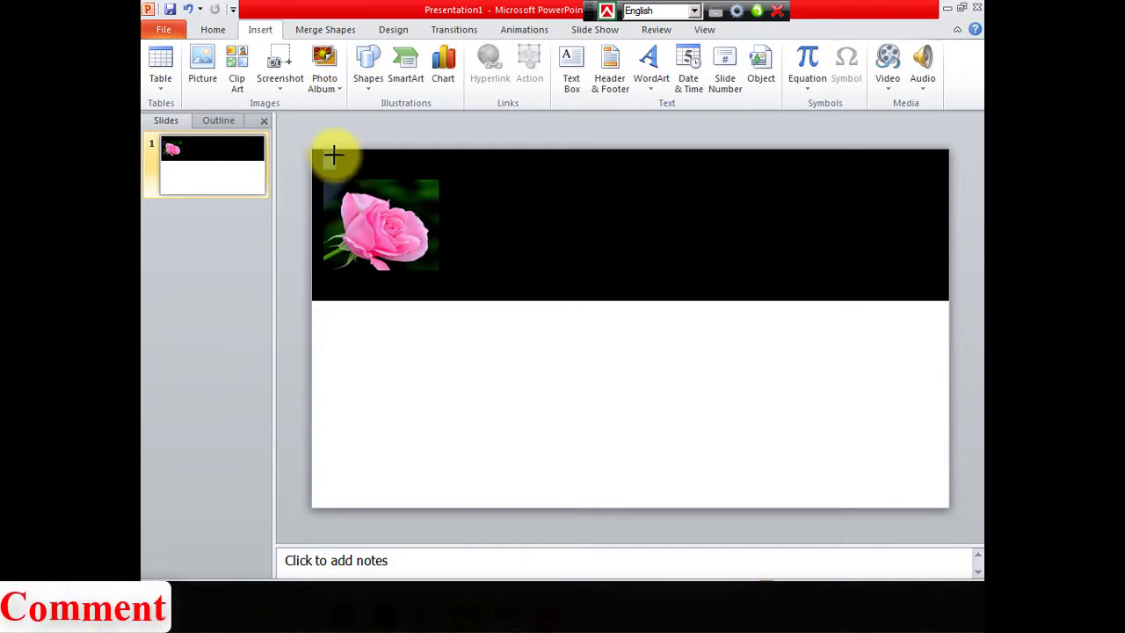
left_click_drag(323, 152, 338, 170)
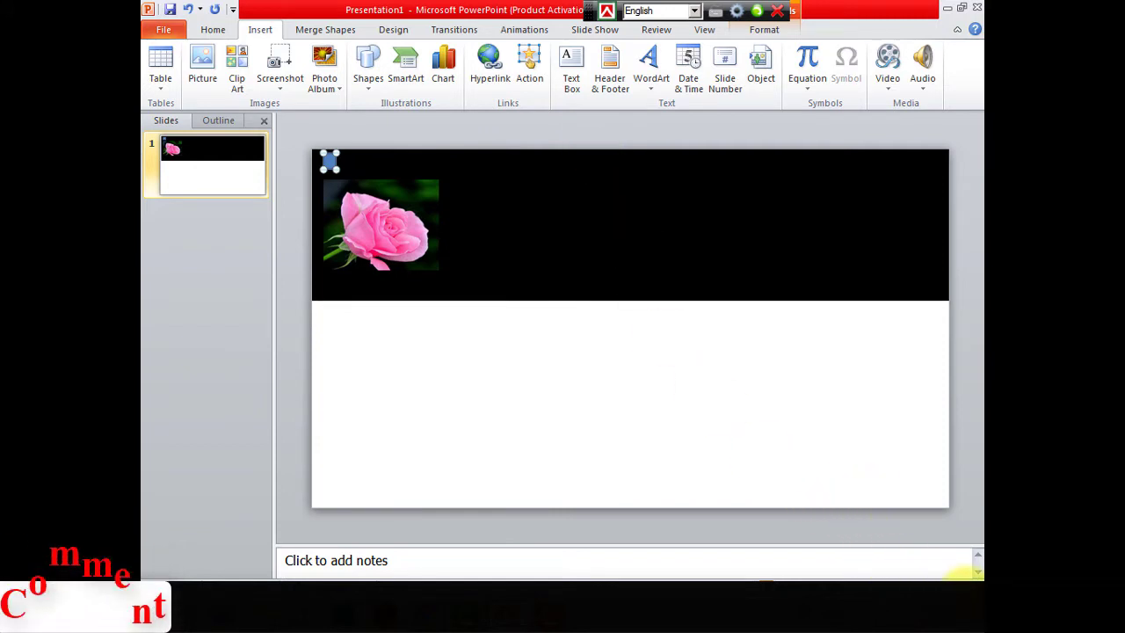
left_click(971, 573)
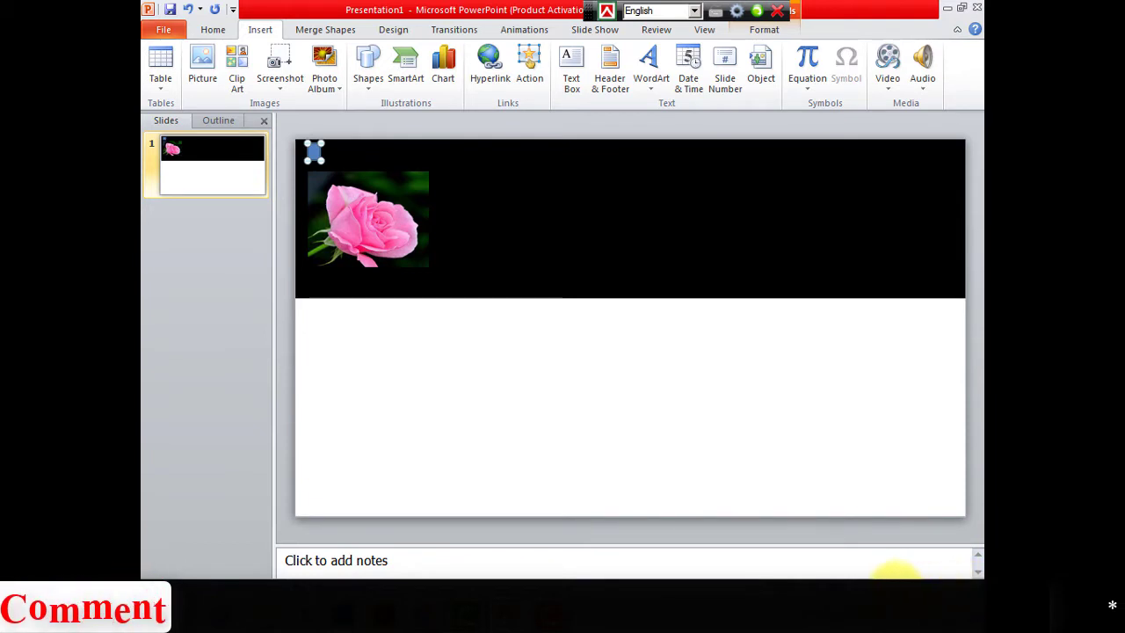
left_click(892, 571)
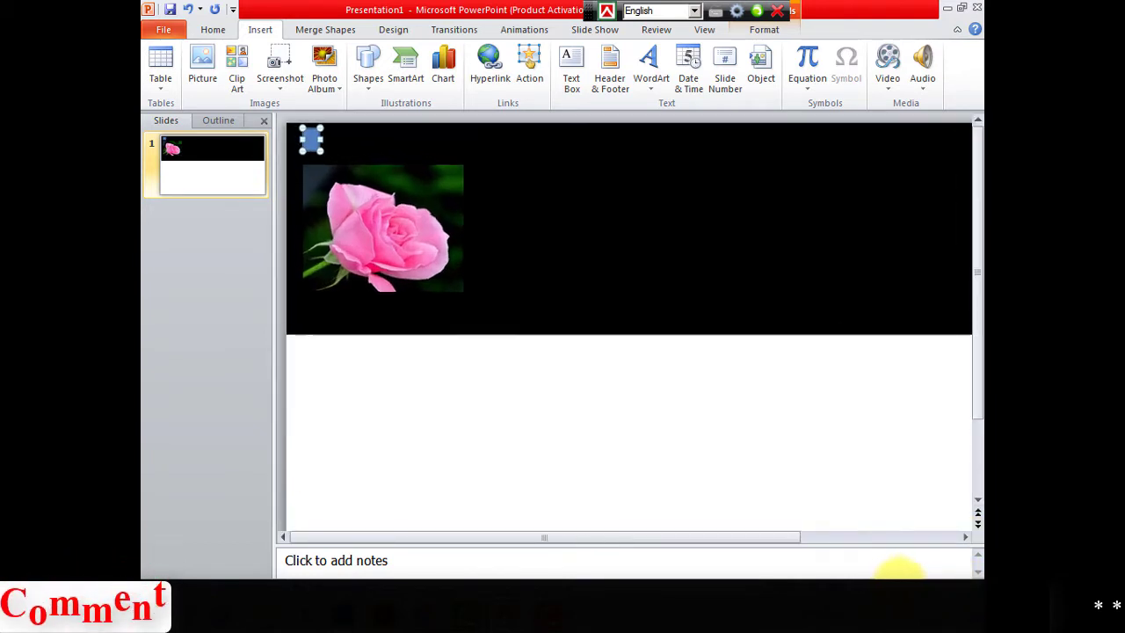
left_click(892, 571)
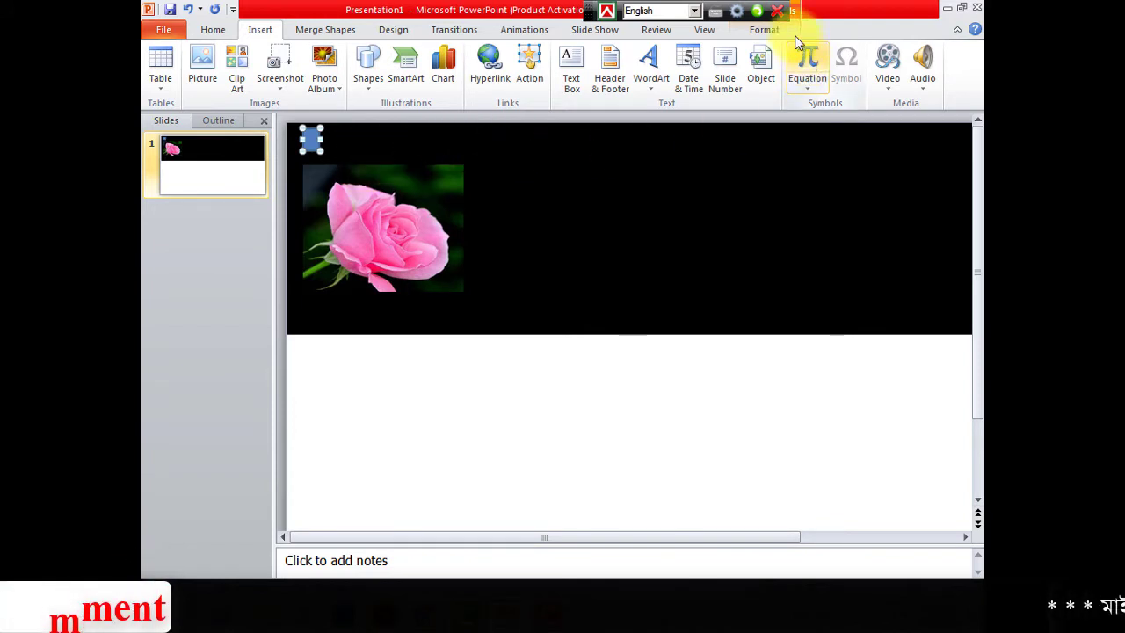
Give the tiny shape no outline and a white fill
left_click(762, 29)
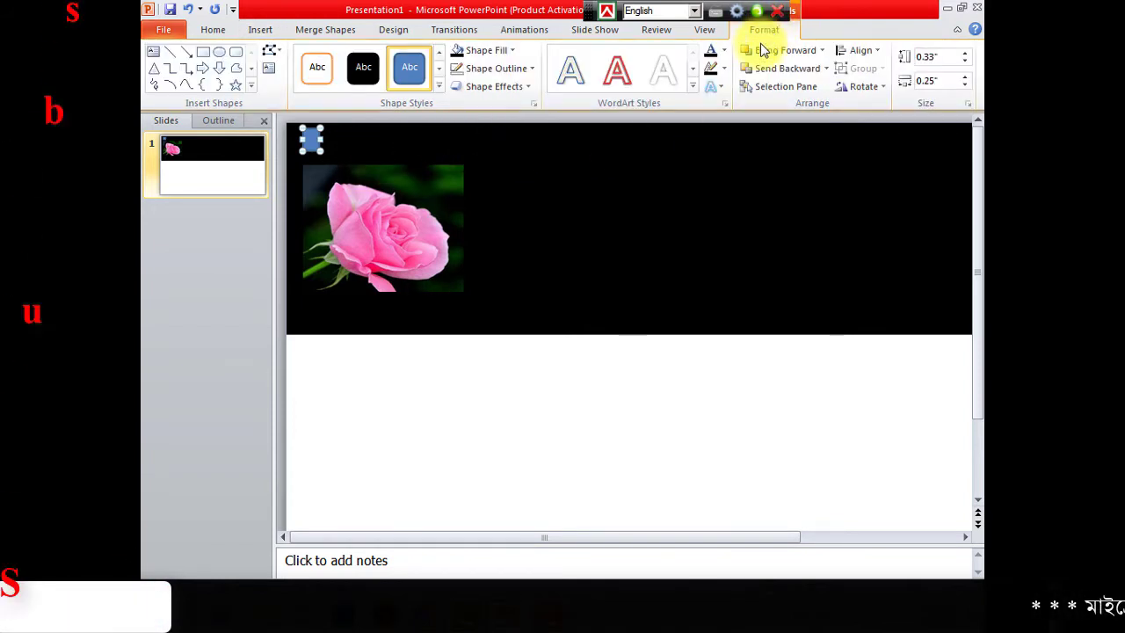
left_click(529, 68)
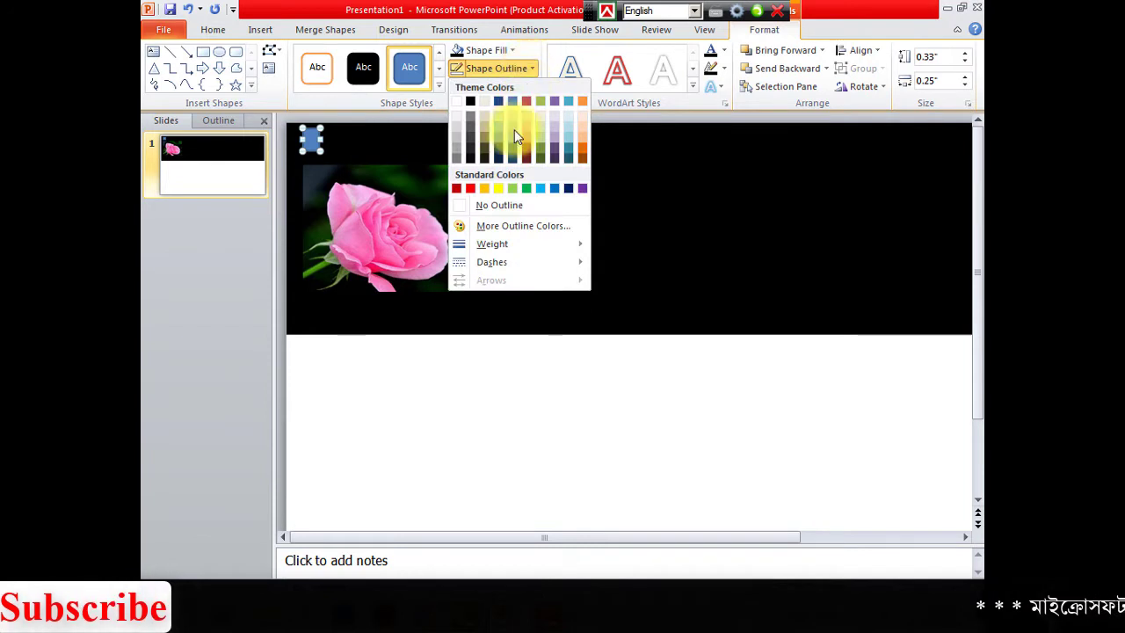
left_click(468, 208)
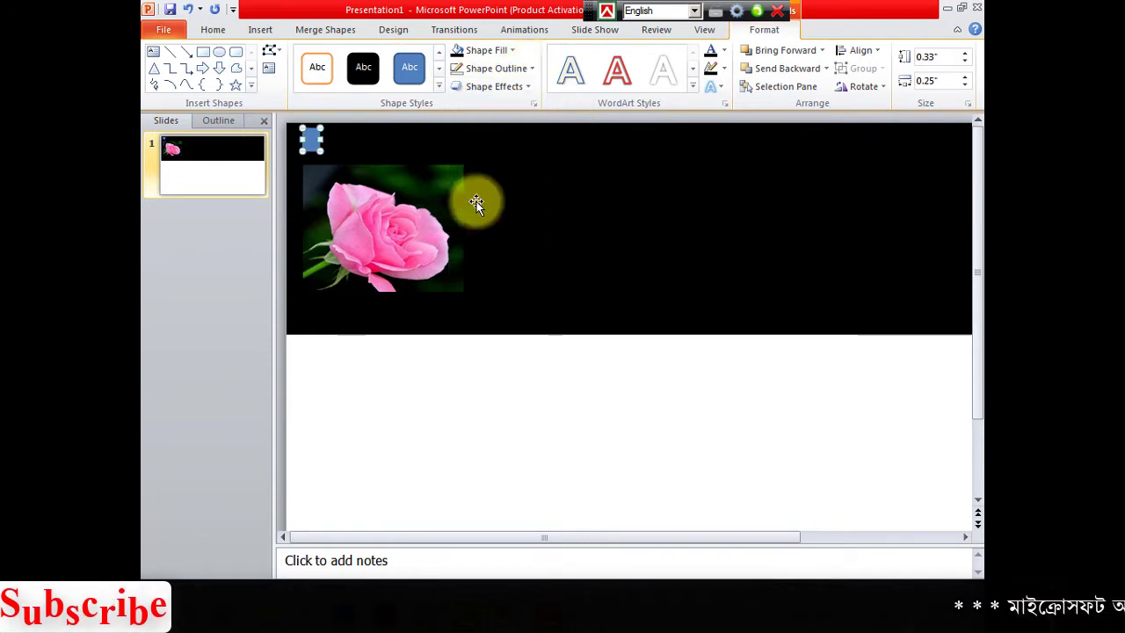
left_click(516, 54)
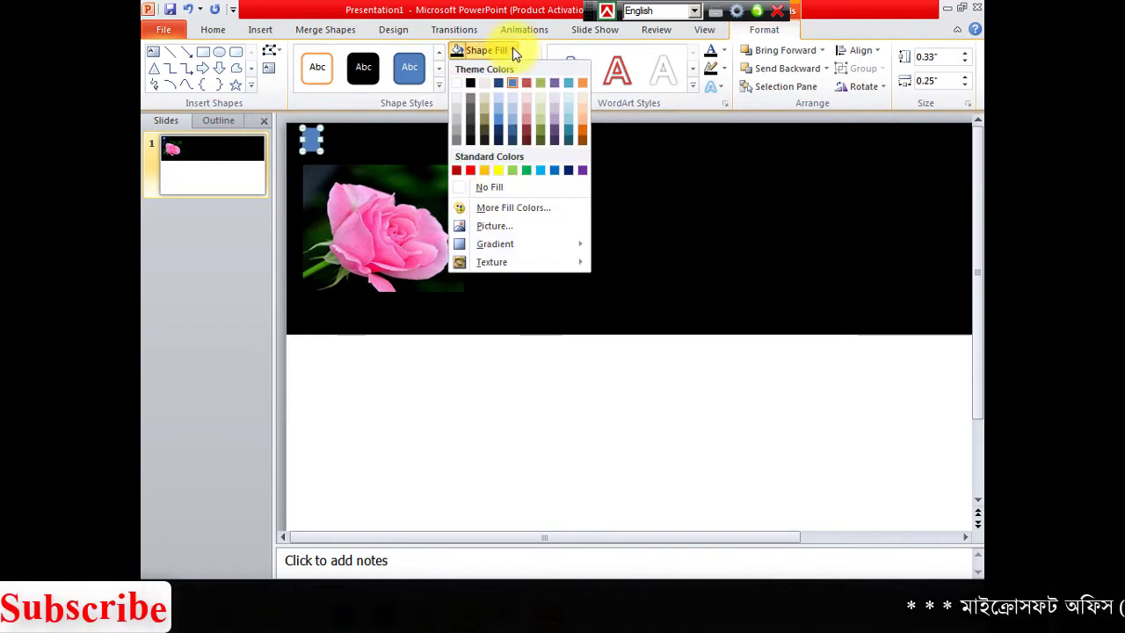
left_click(457, 81)
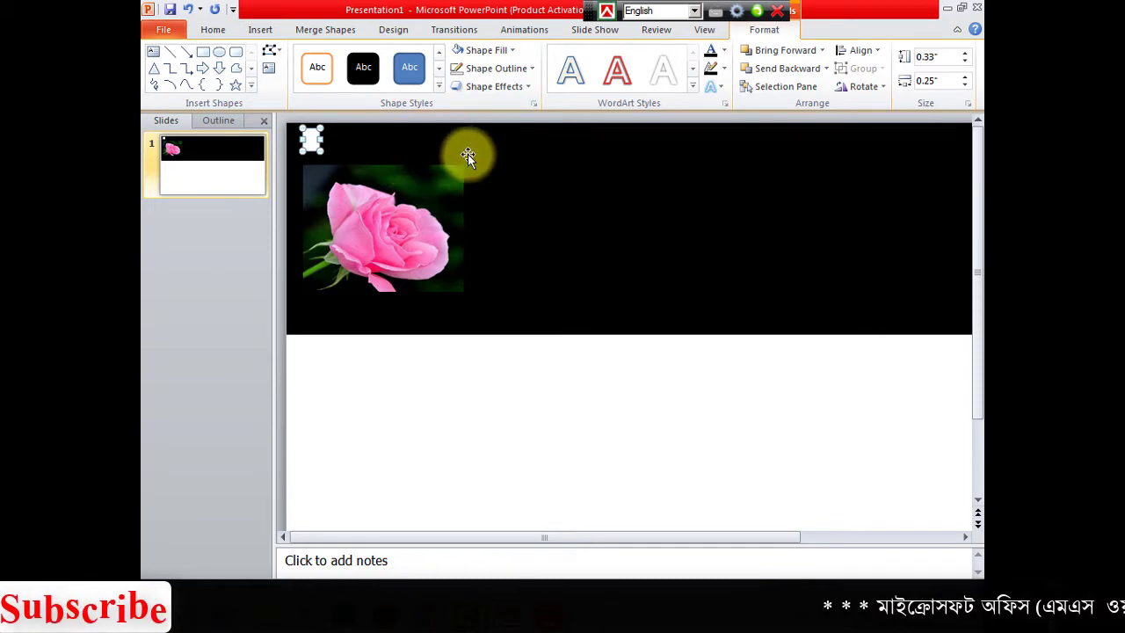
Alternately select the black band and the small white shape to check their sizes
left_click(467, 154)
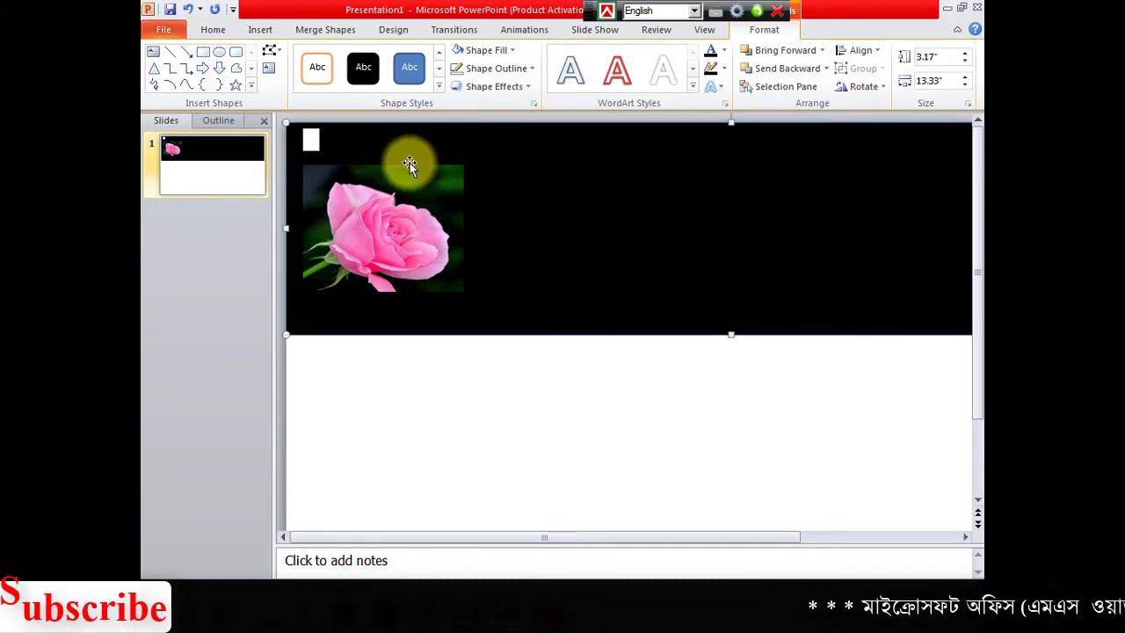
left_click(311, 138)
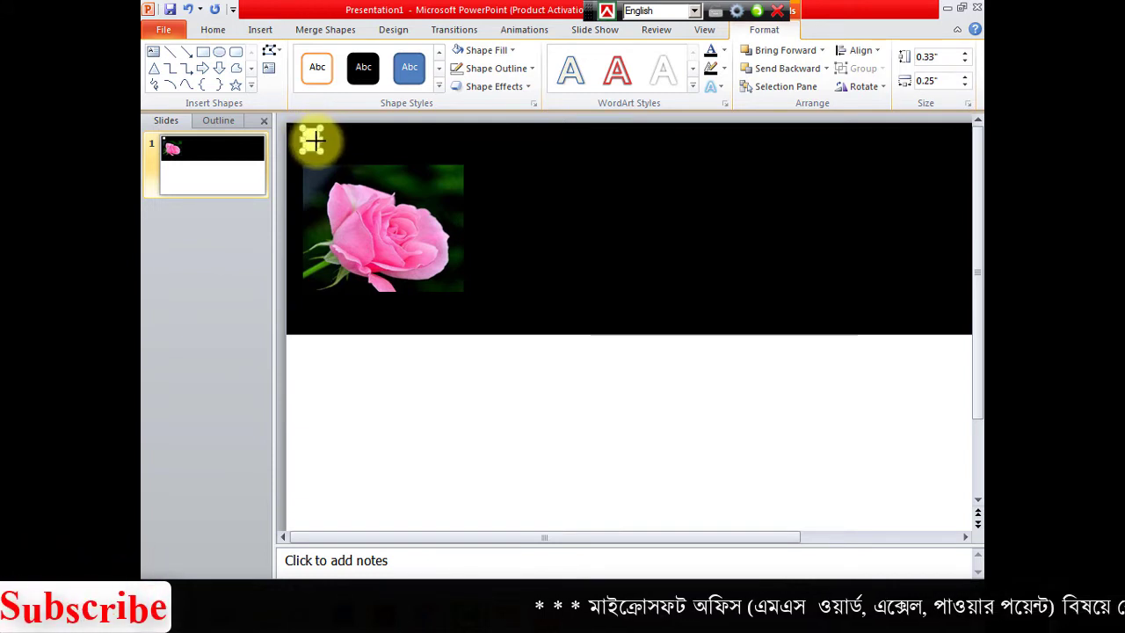
left_click(348, 149)
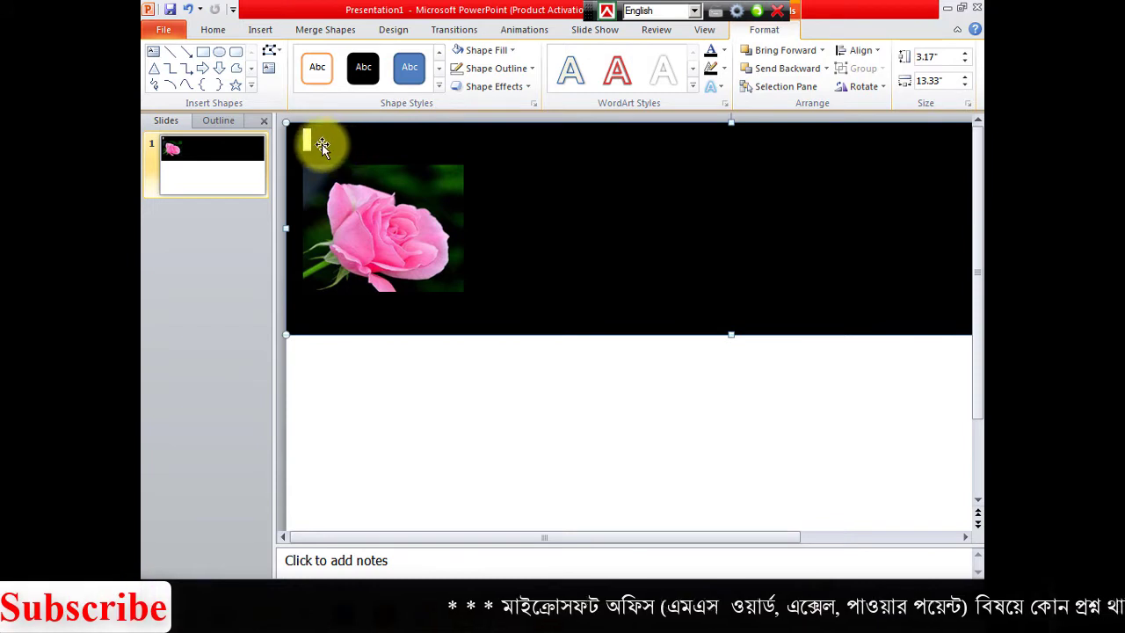
left_click(308, 139)
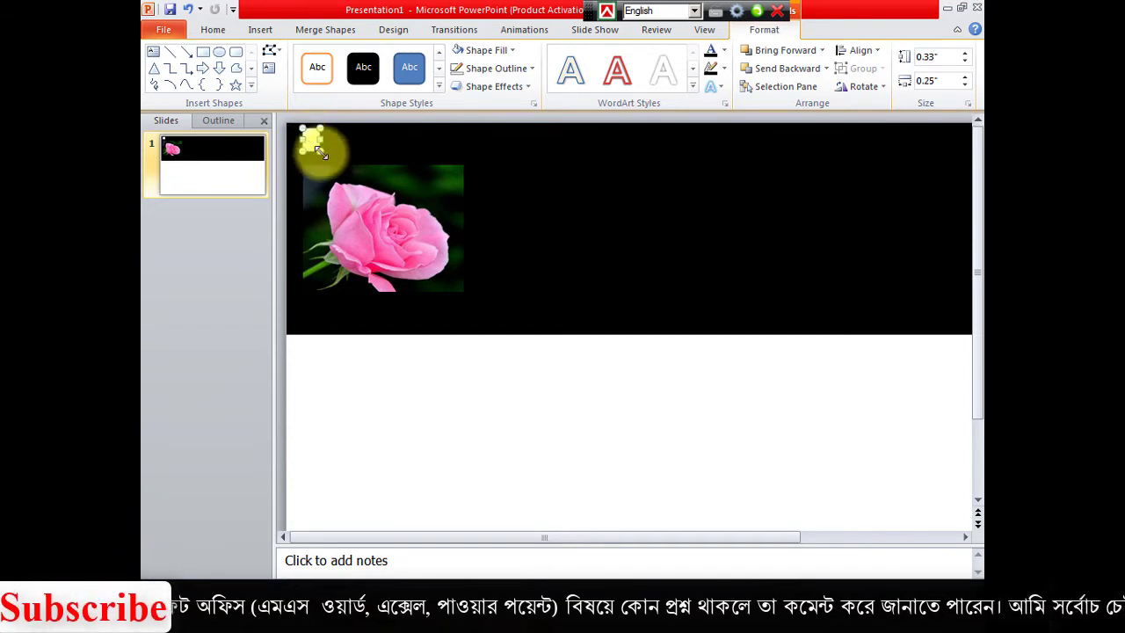
left_click(360, 152)
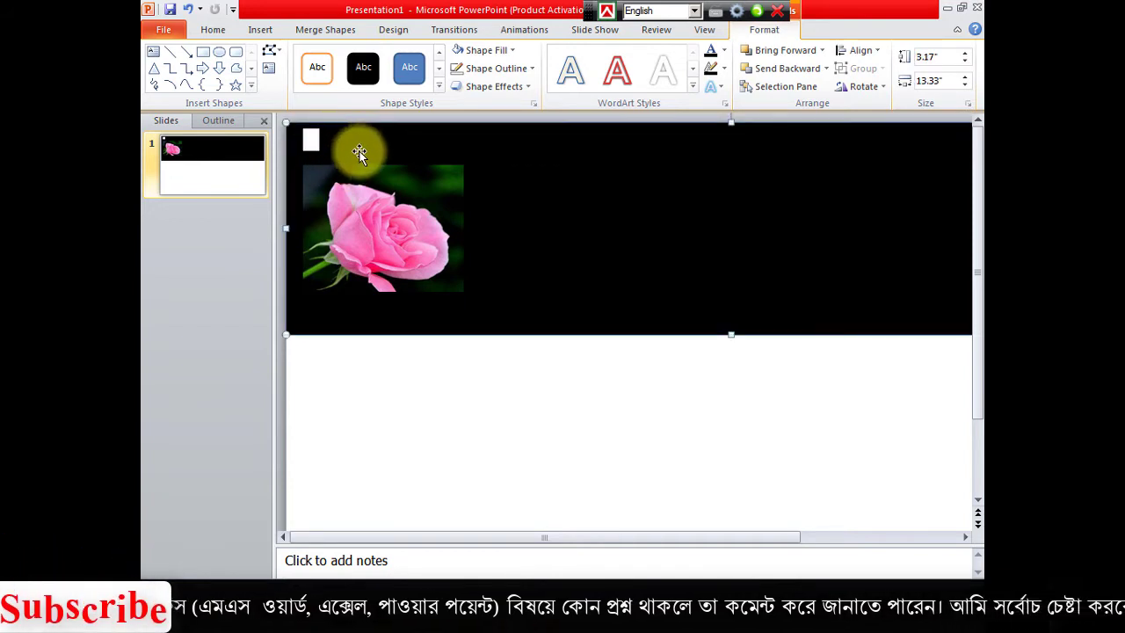
Duplicate the small white square into a row of seven film-strip holes along the black band's top
left_click(310, 138)
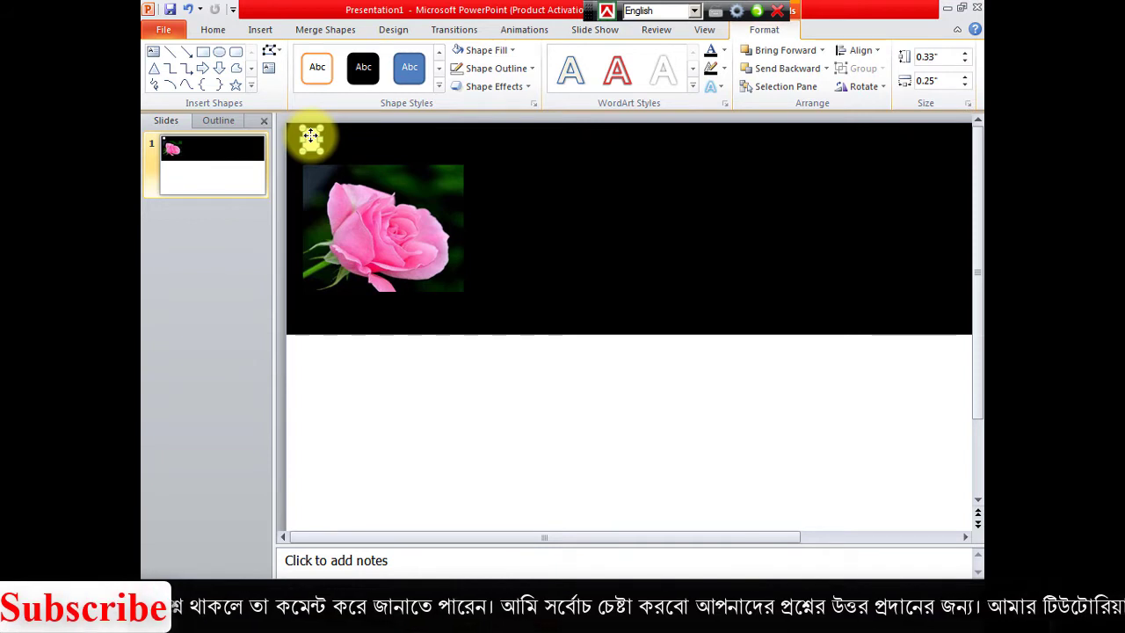
left_click_drag(311, 134, 335, 141)
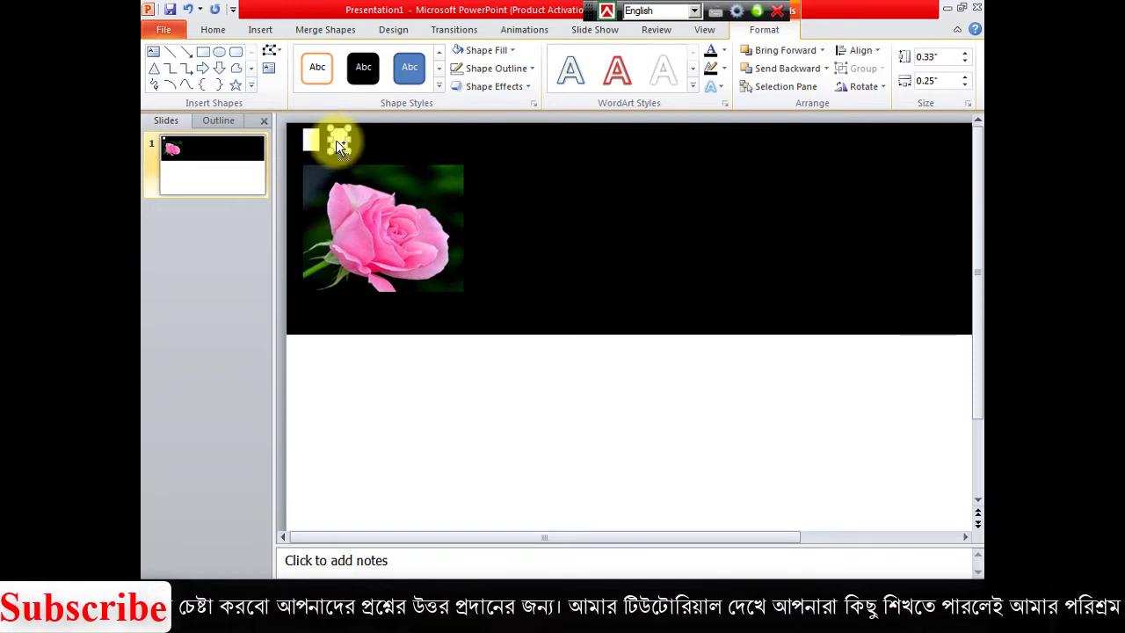
left_click_drag(337, 140, 454, 143)
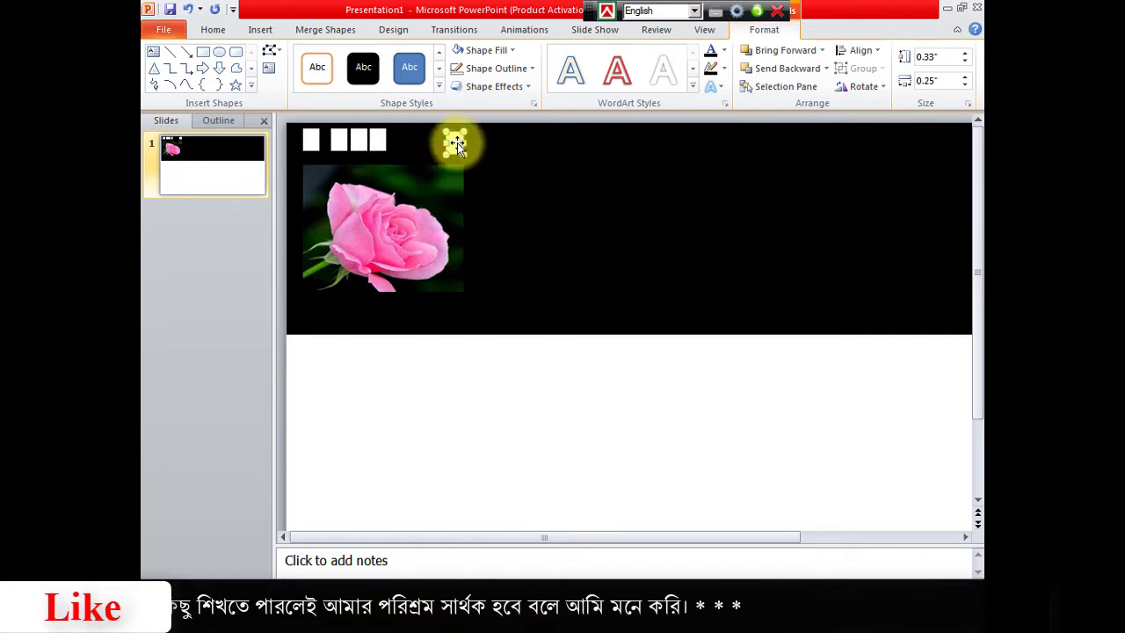
left_click_drag(450, 141, 428, 138)
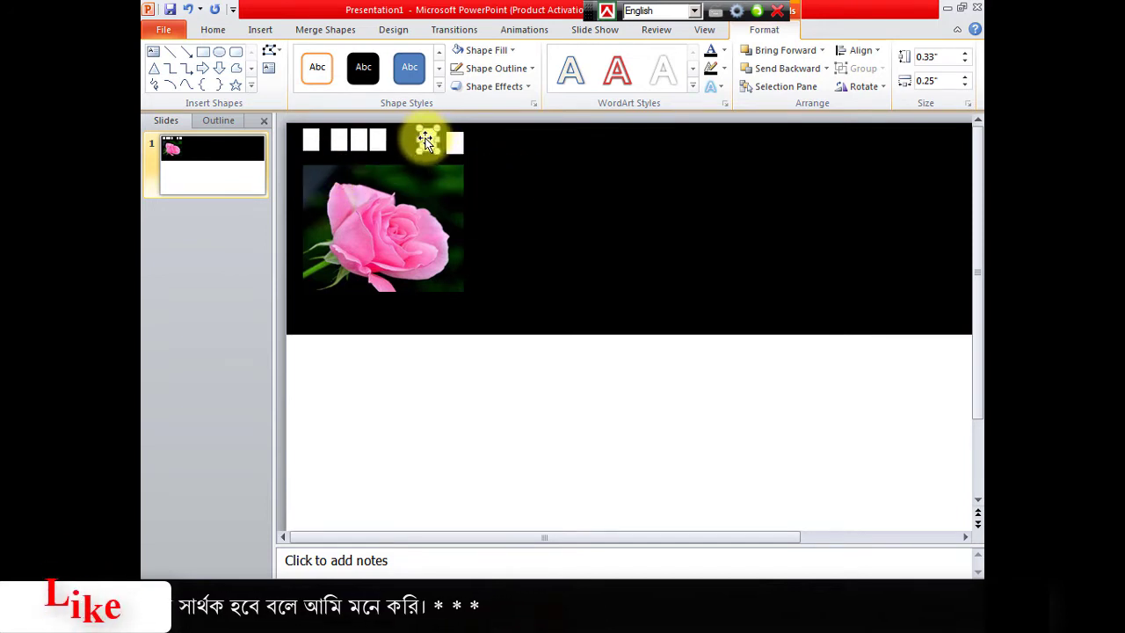
left_click_drag(427, 138, 405, 140)
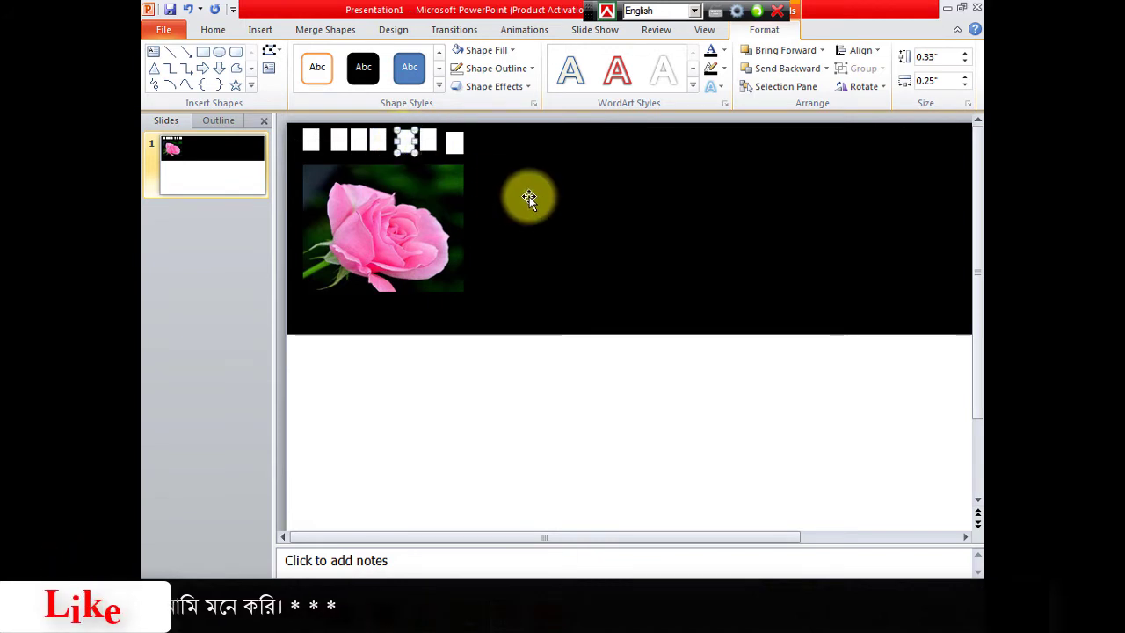
left_click(527, 196)
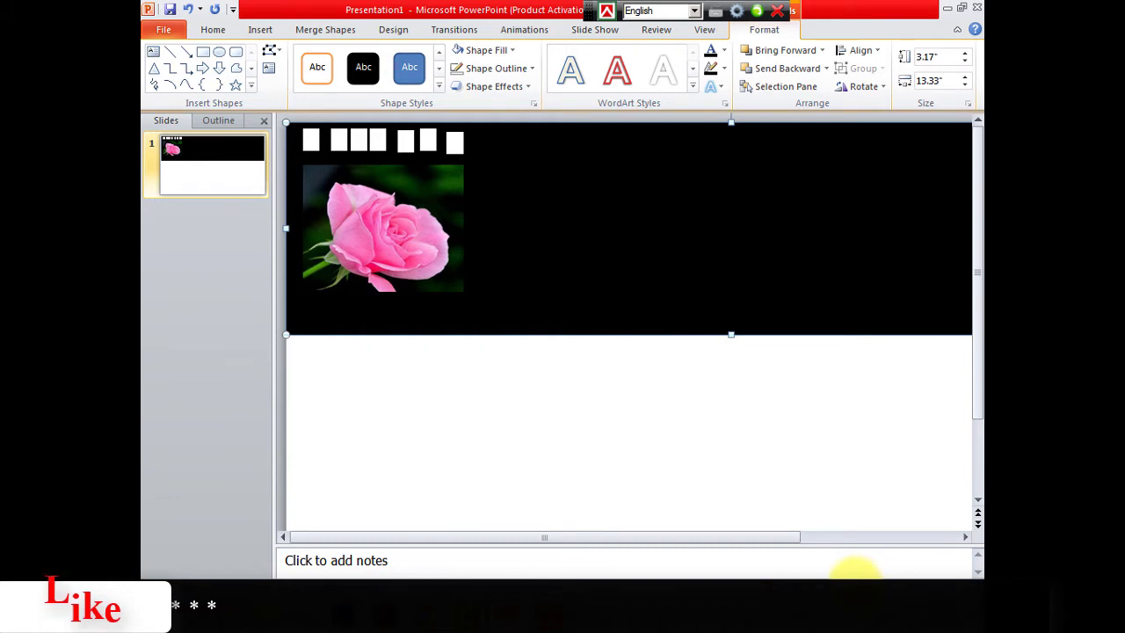
scroll(857, 573, "down", 2)
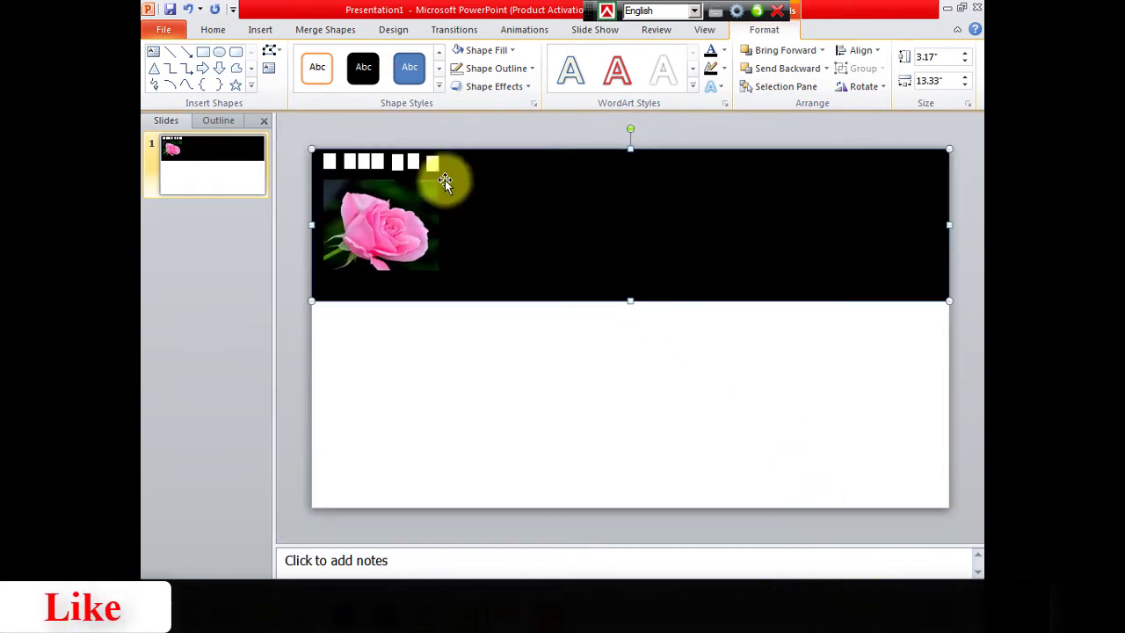
left_click(428, 125)
Align the seven white squares by their top edges and distribute them horizontally
mouse_move(311, 124)
left_mouse_down()
mouse_move(422, 178)
mouse_move(458, 180)
left_mouse_up()
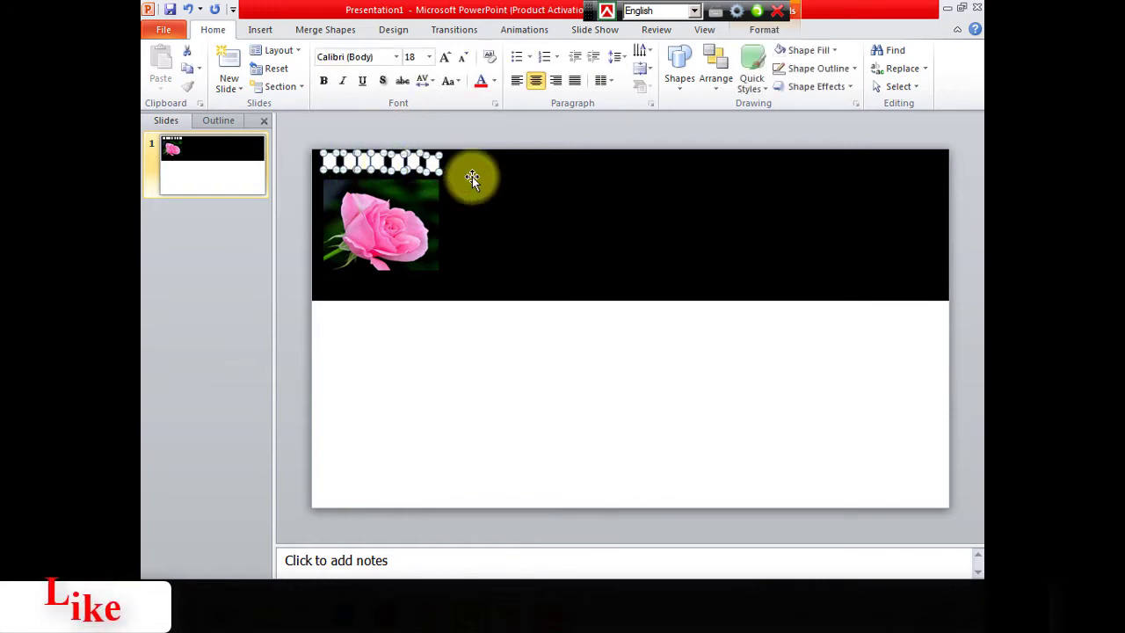
left_click(768, 33)
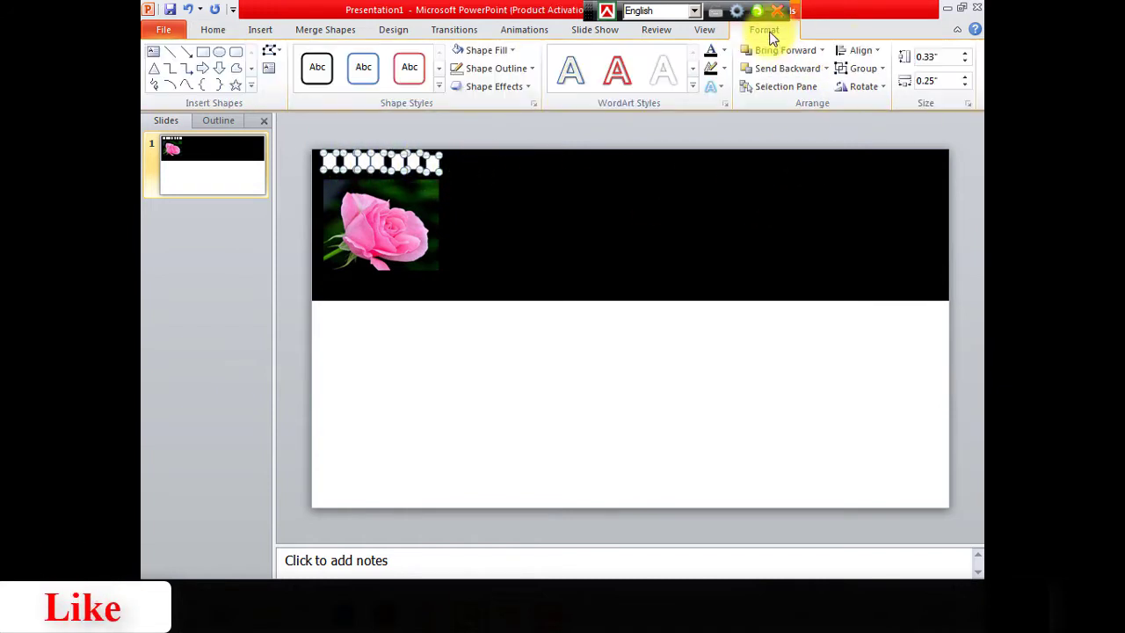
left_click(876, 50)
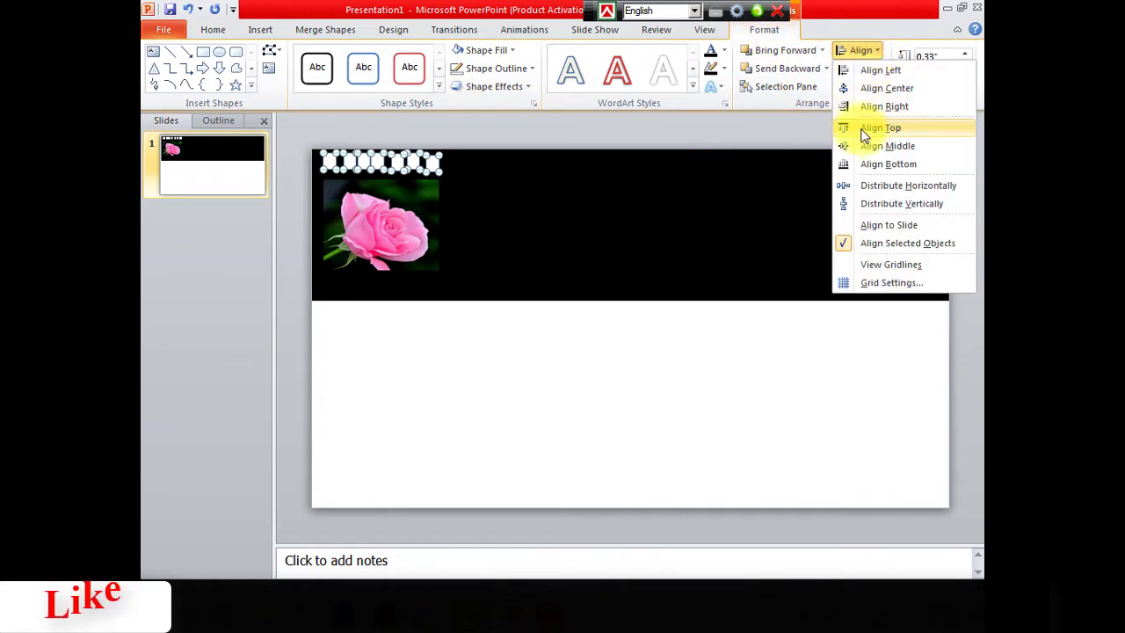
left_click(911, 130)
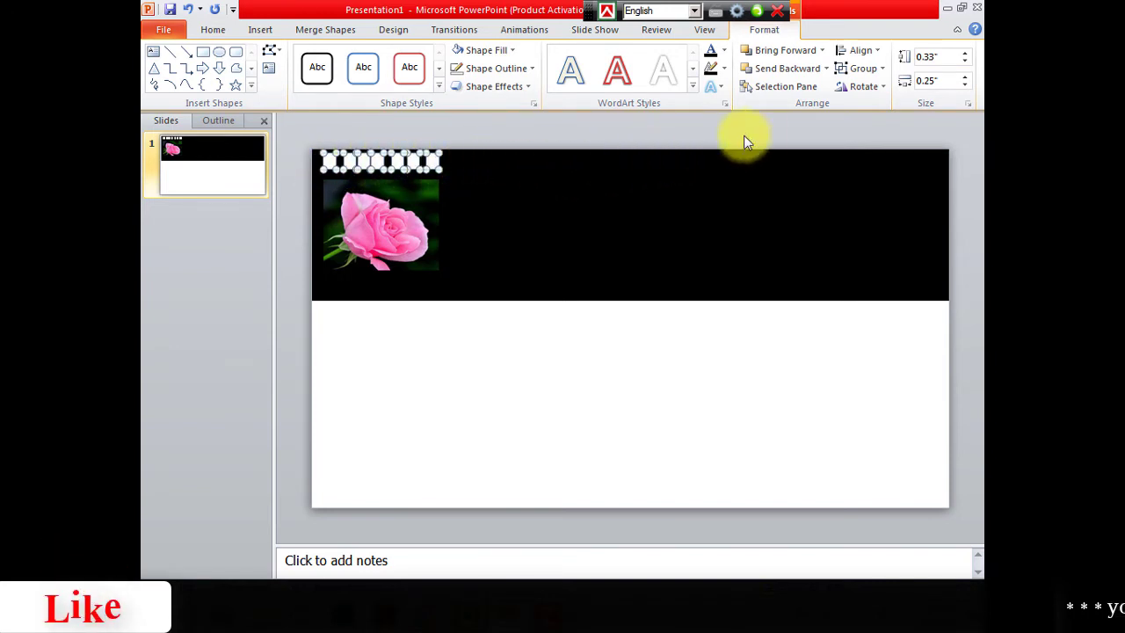
left_click(861, 51)
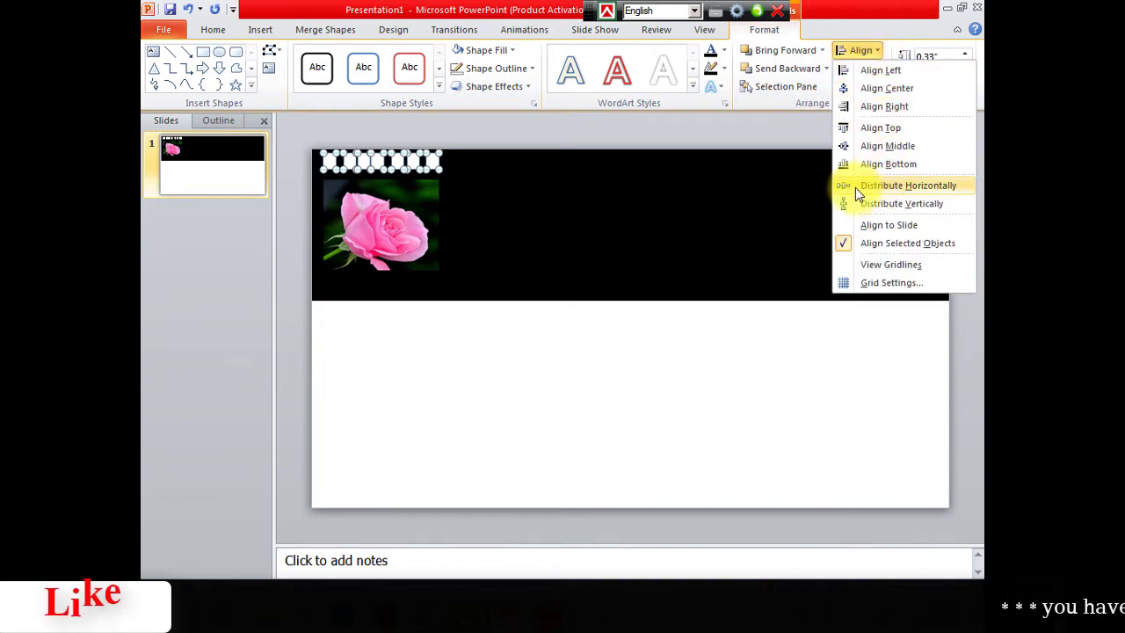
left_click(946, 183)
left_click(526, 142)
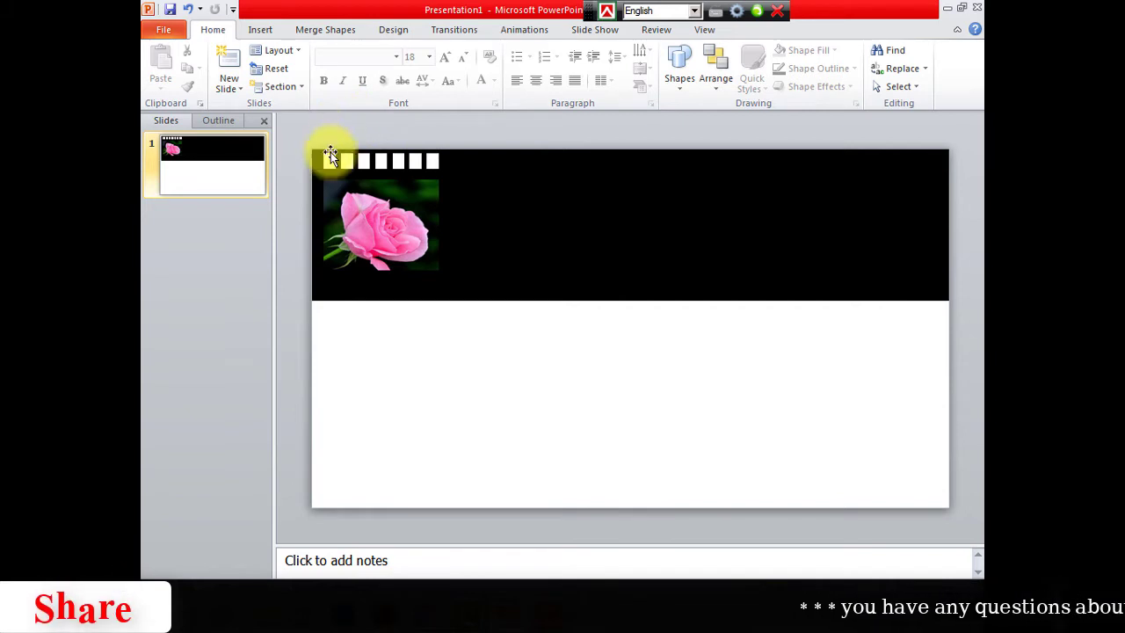
left_click_drag(312, 126, 443, 173)
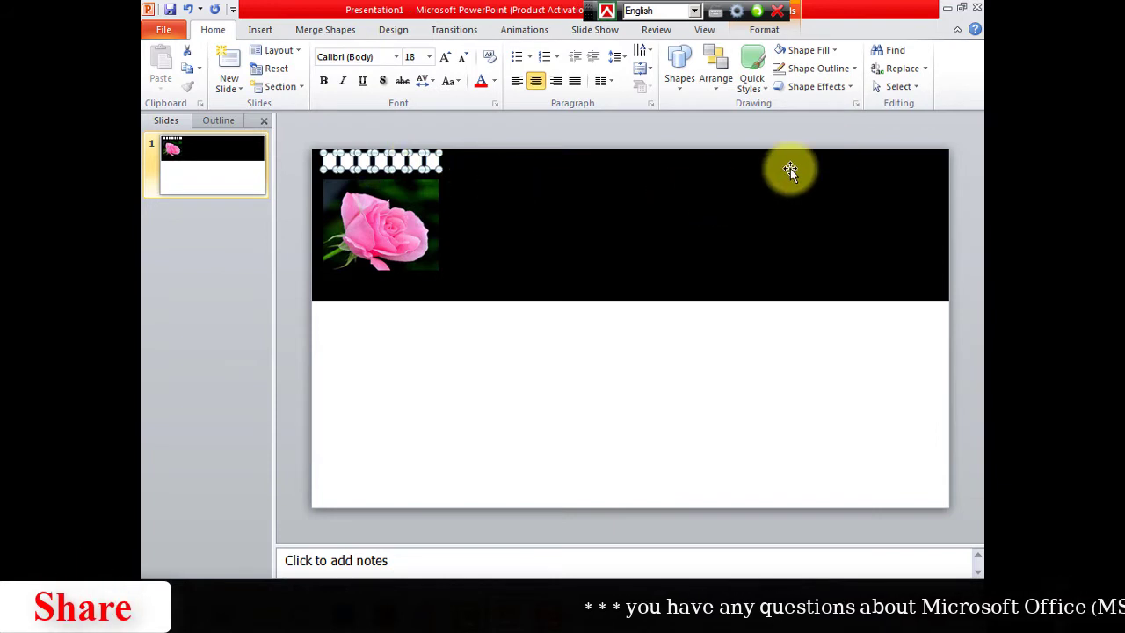
Group the seven squares and place a duplicate of the group just to their right
left_click(771, 29)
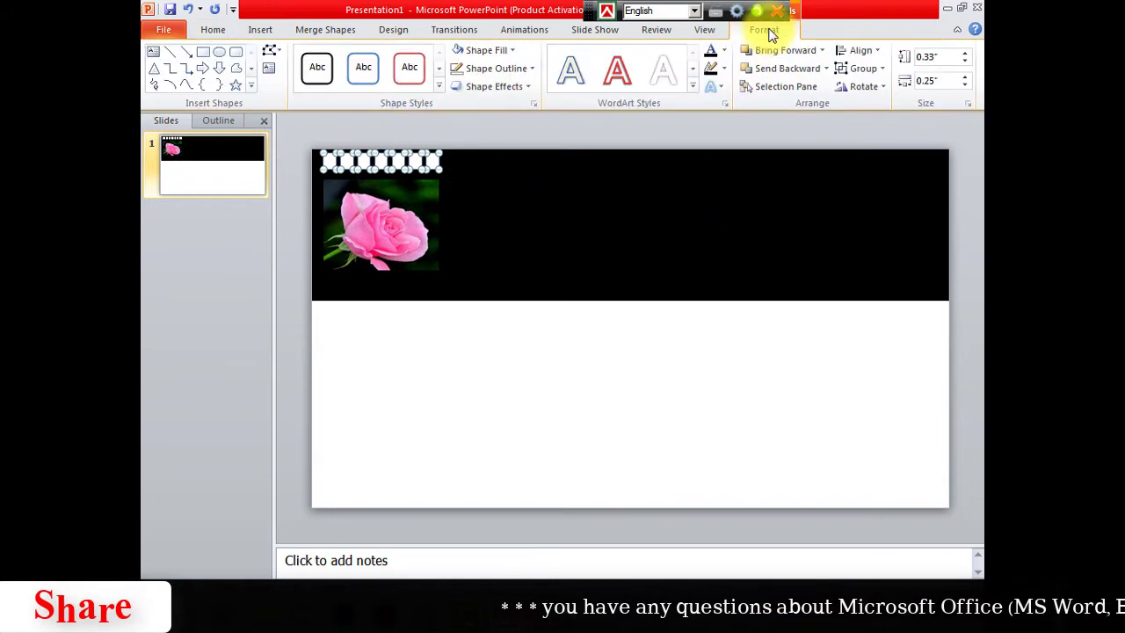
left_click(882, 69)
left_click(883, 91)
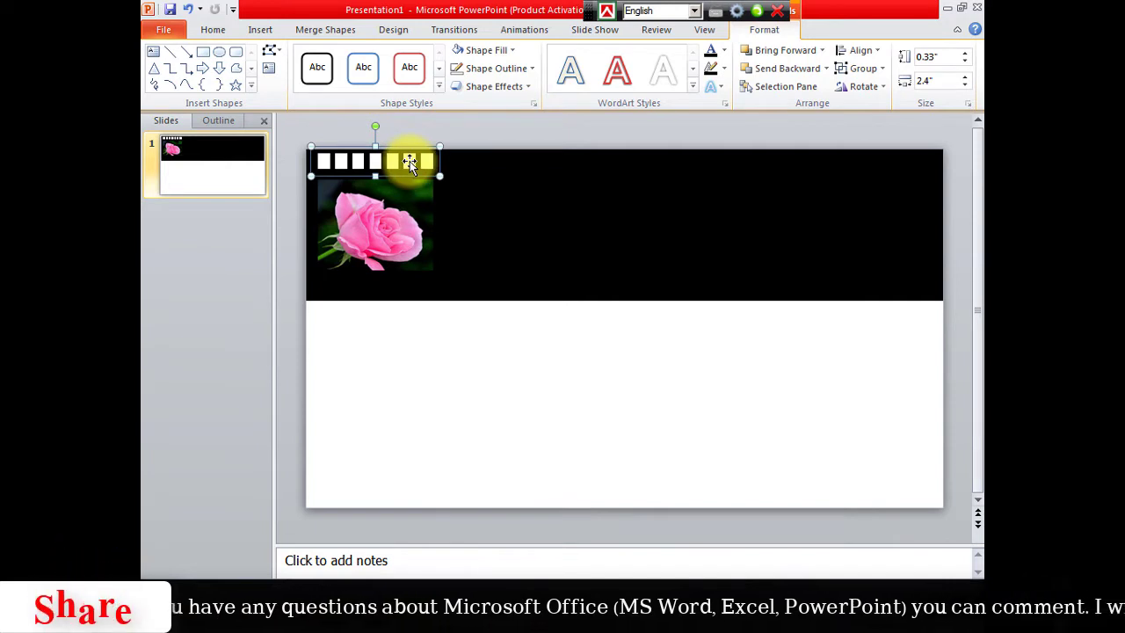
left_click_drag(410, 161, 533, 161)
Copy both square strips to the right, nudging the copies left to sit beside the originals
left_click(587, 128)
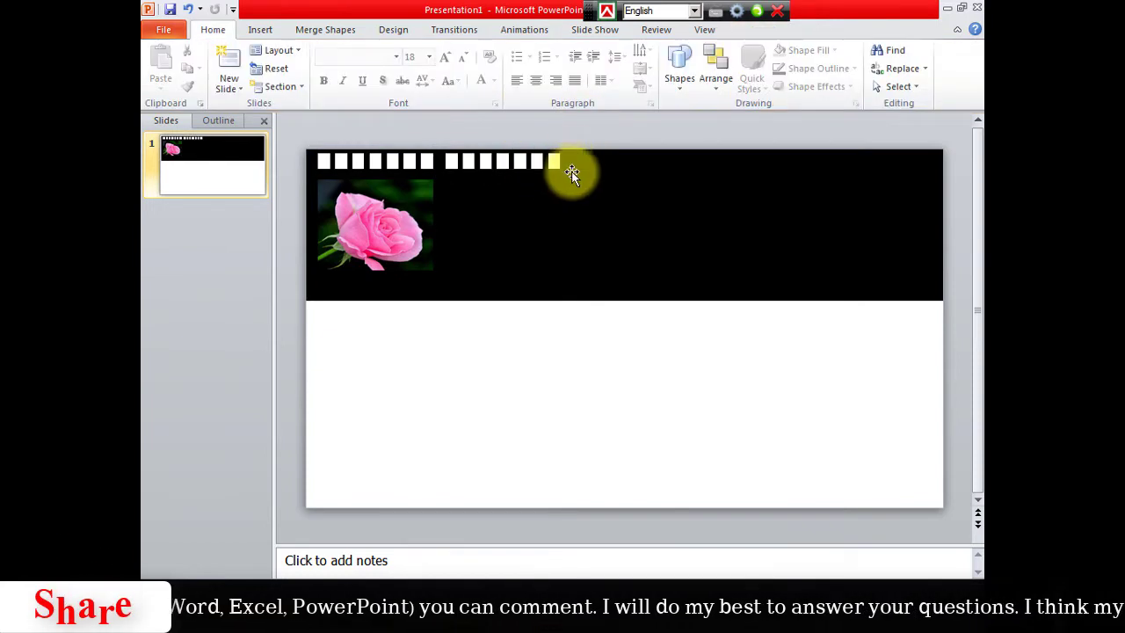
left_click_drag(312, 128, 578, 180)
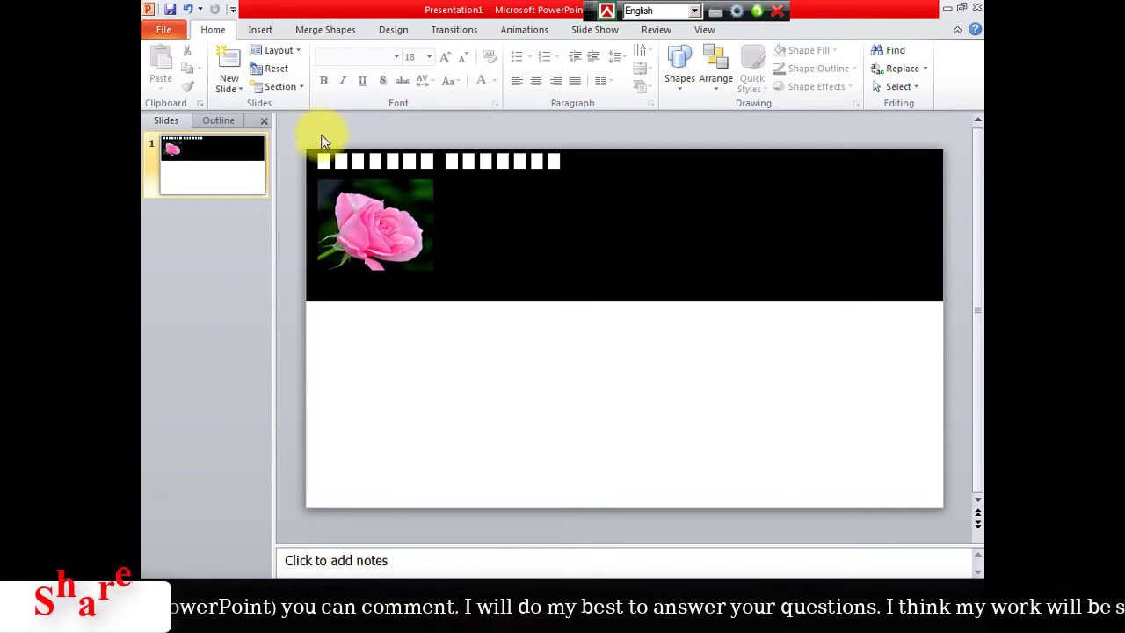
left_click(545, 165)
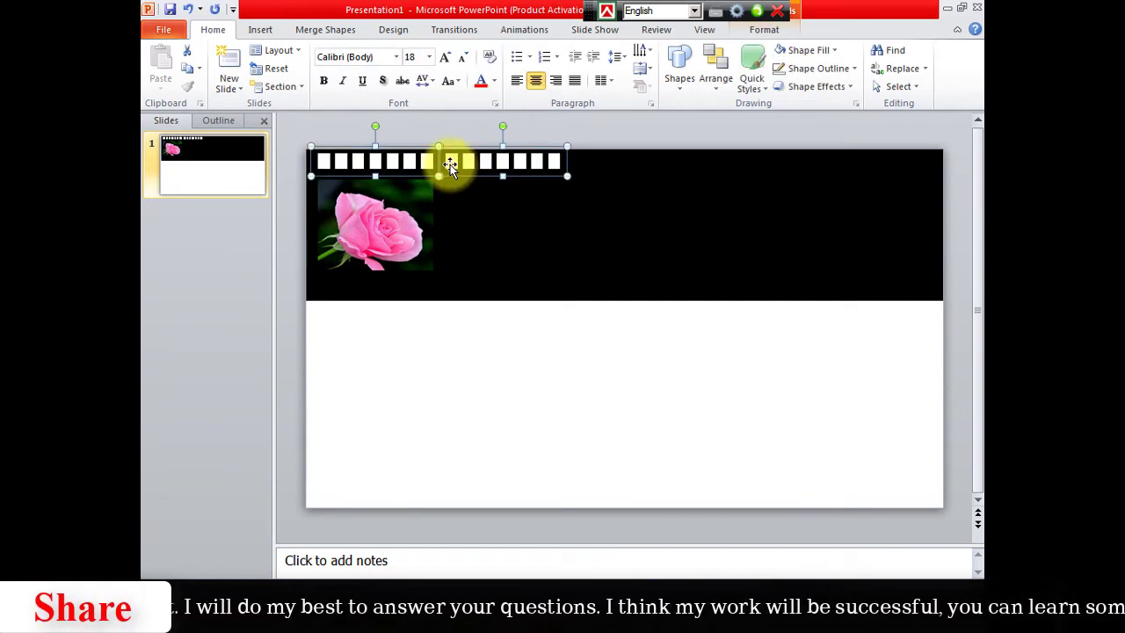
left_click_drag(450, 164, 598, 168)
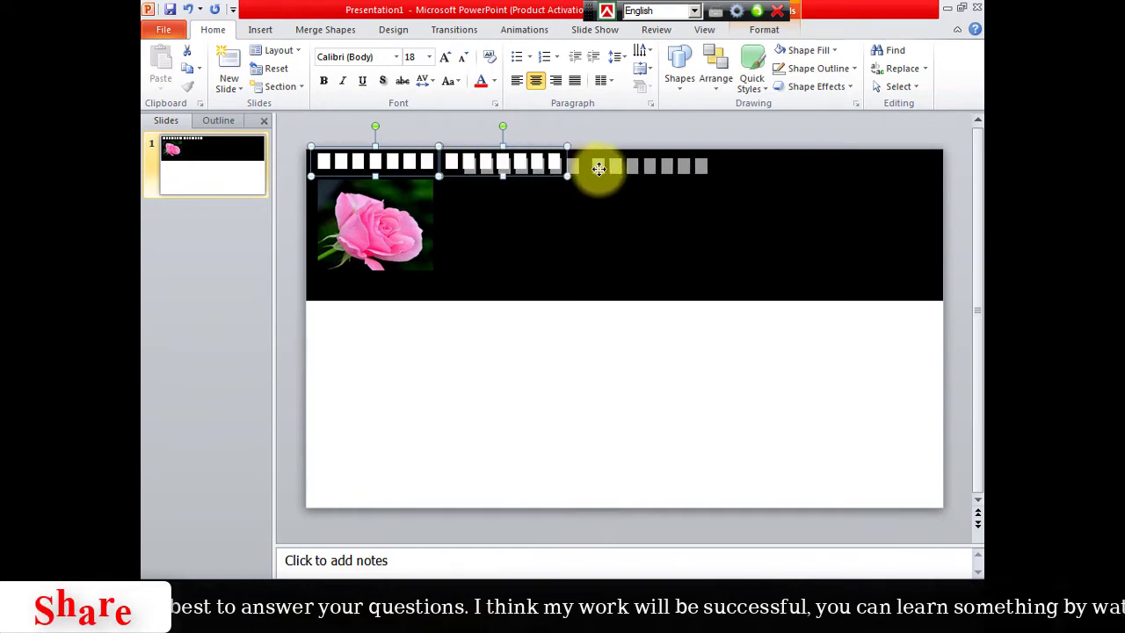
left_click_drag(598, 168, 708, 163)
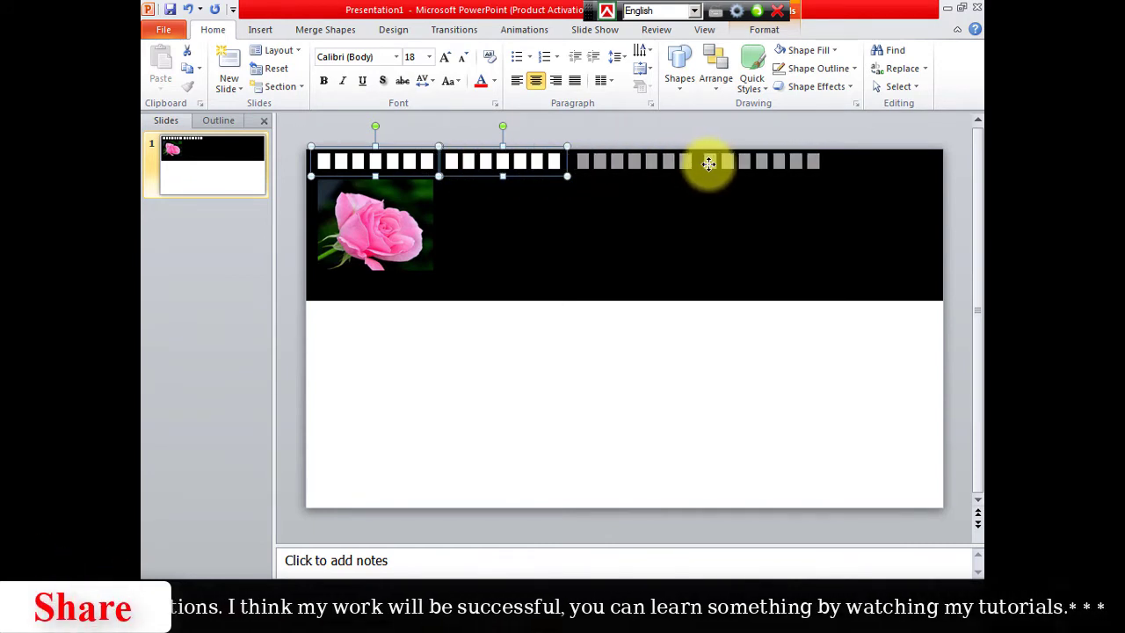
left_click_drag(708, 163, 703, 164)
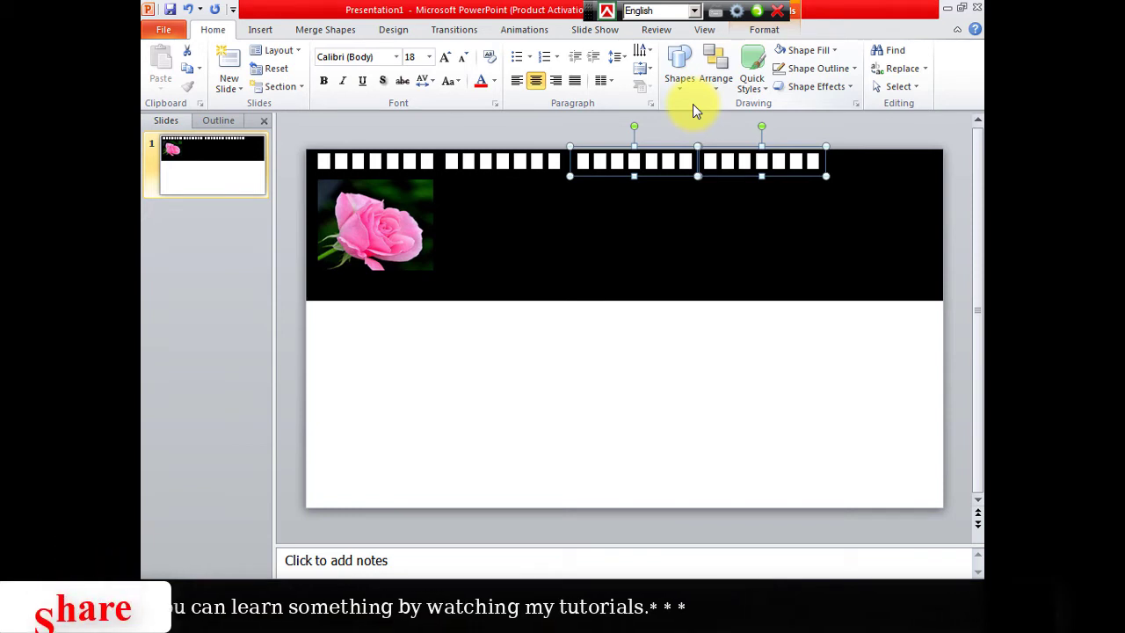
key("Left")
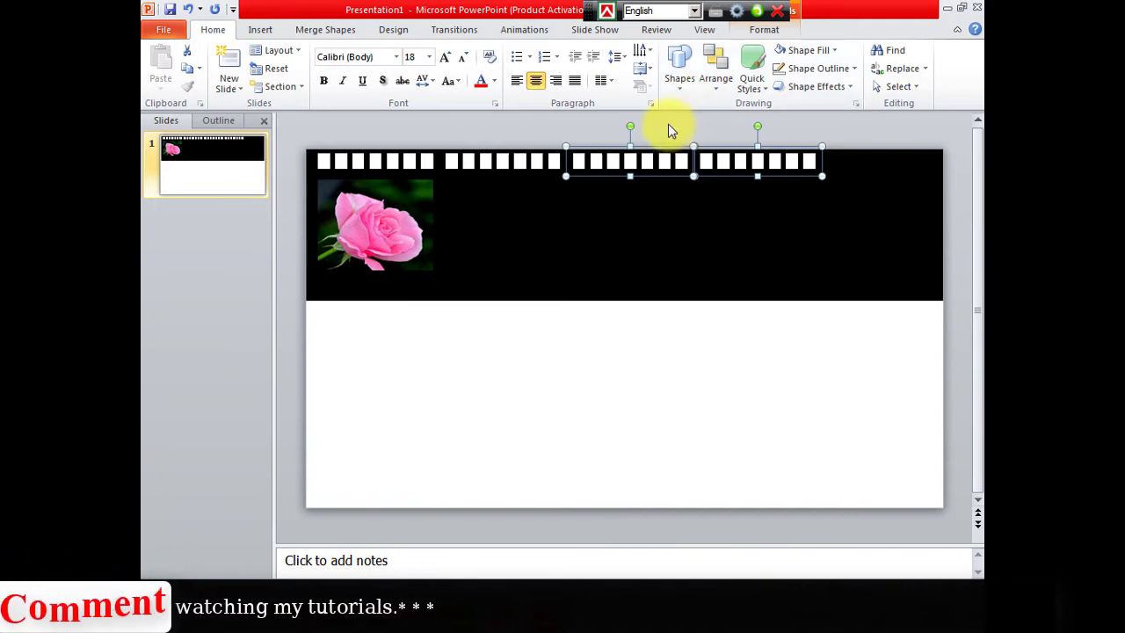
left_click(669, 124)
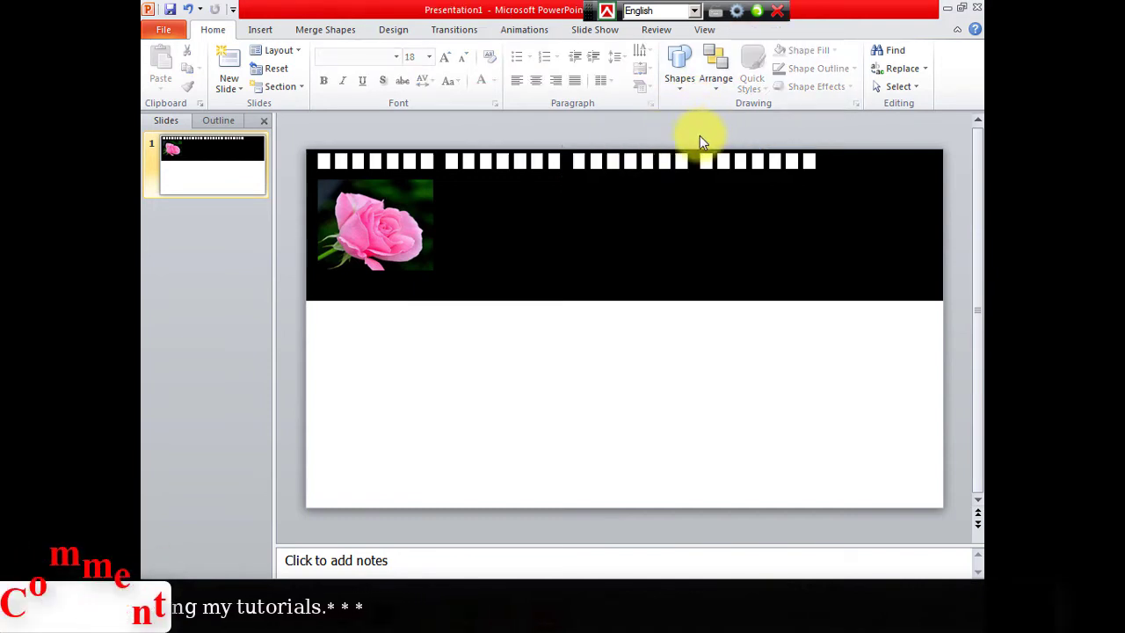
Add one more strip copy at the band's right end, then select all five strips
left_click_drag(700, 135, 825, 195)
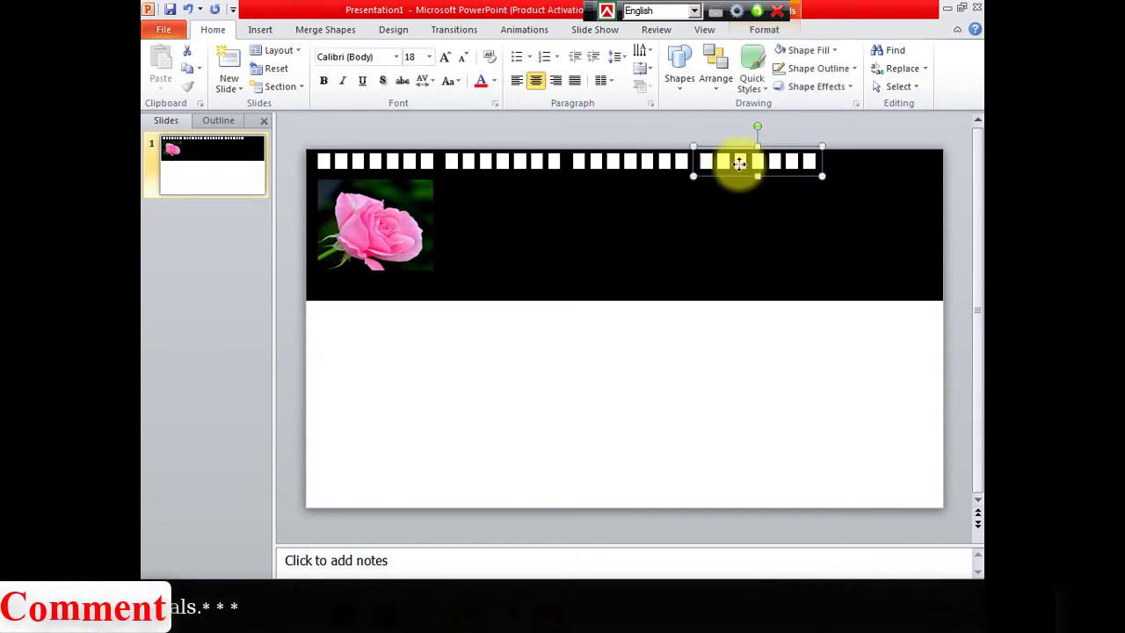
left_click_drag(739, 162, 842, 161)
left_click_drag(855, 163, 868, 165)
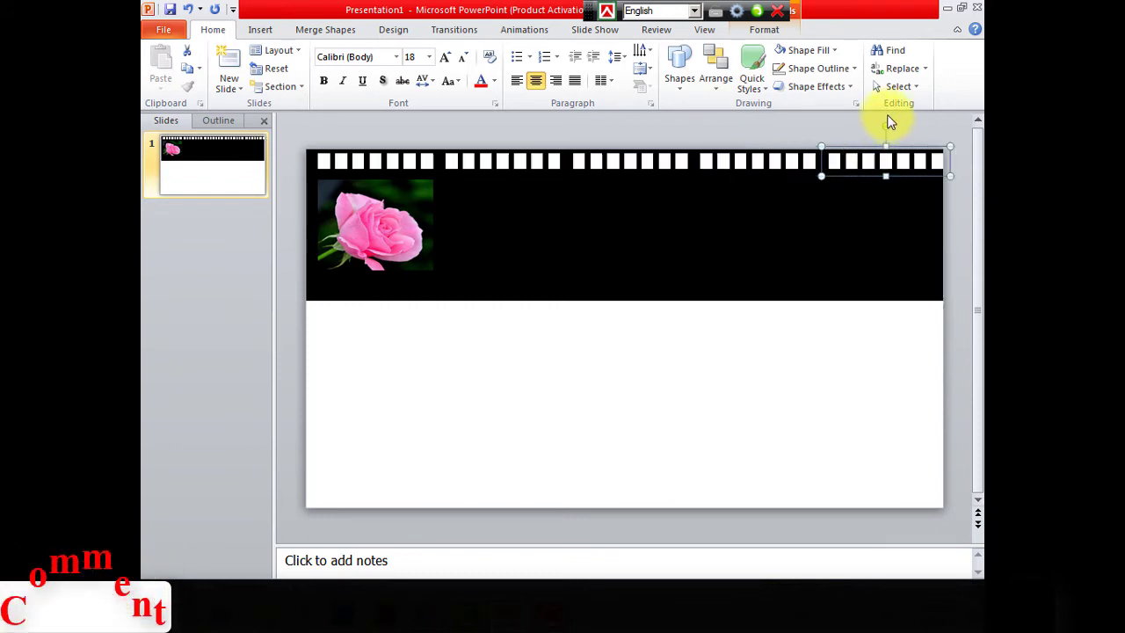
left_click(856, 140)
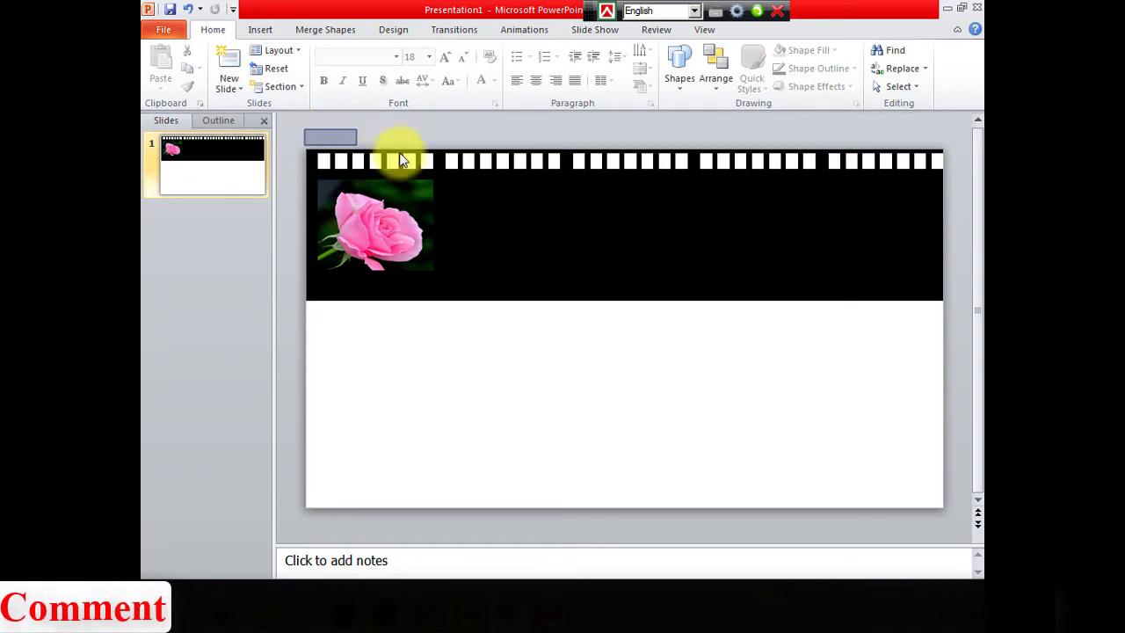
left_click_drag(400, 156, 956, 178)
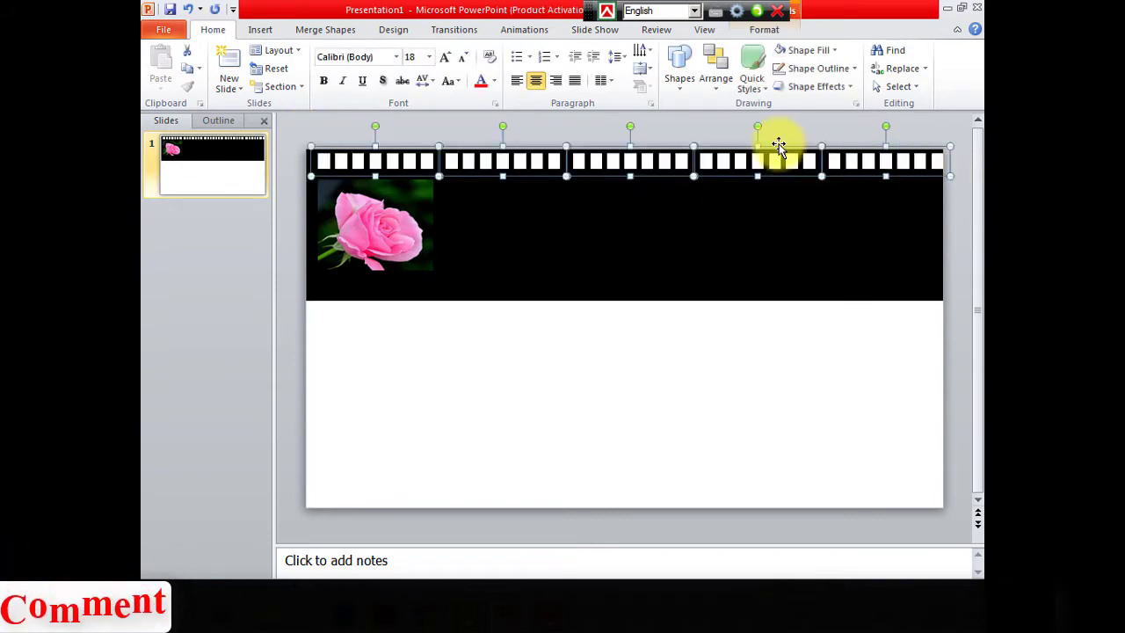
Group the five square strips into one 0.33 × 13.08 in sprocket row
left_click(765, 30)
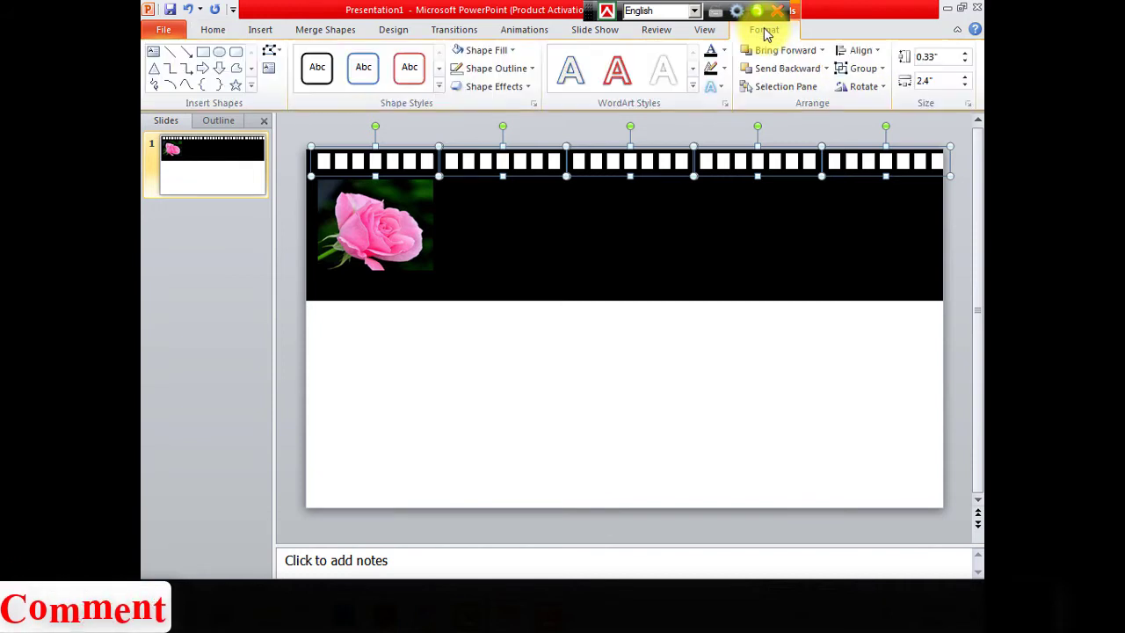
left_click(882, 70)
left_click(875, 91)
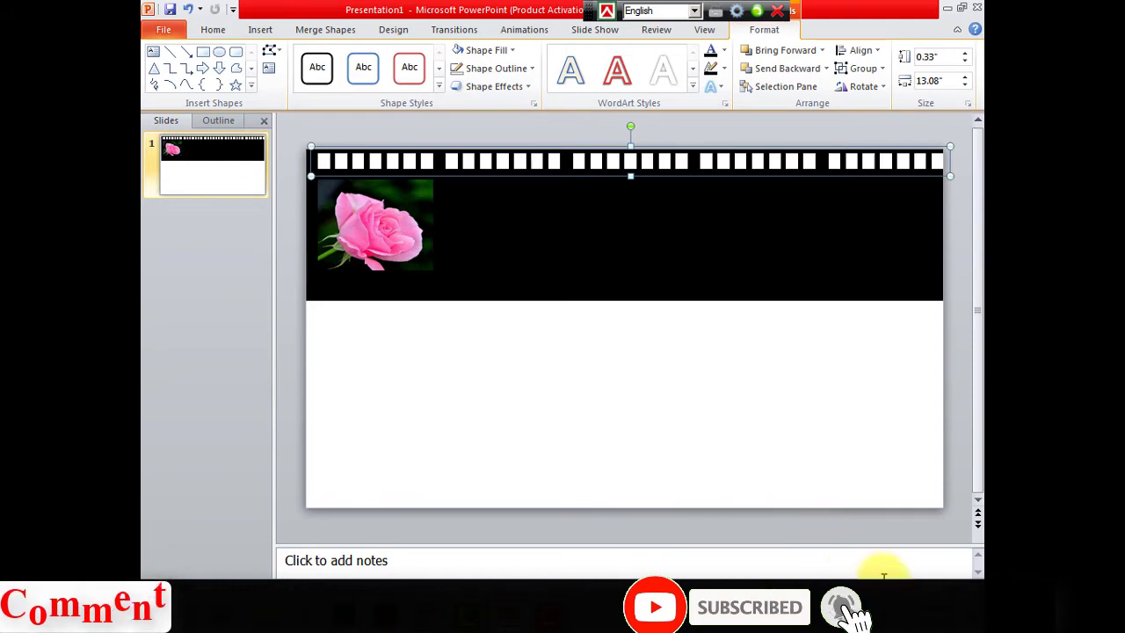
Zoom in on the slide to see the film strip larger
scroll(630, 325, "down", 2, "ctrl")
scroll(630, 325, "down", 4, "ctrl")
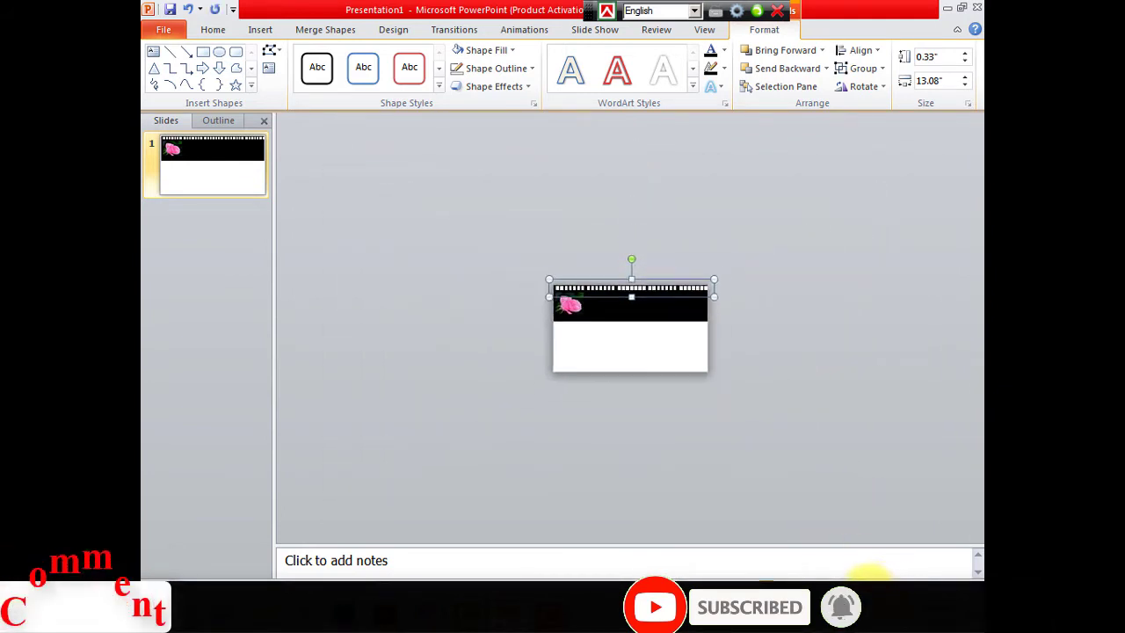
scroll(630, 325, "down", 2, "ctrl")
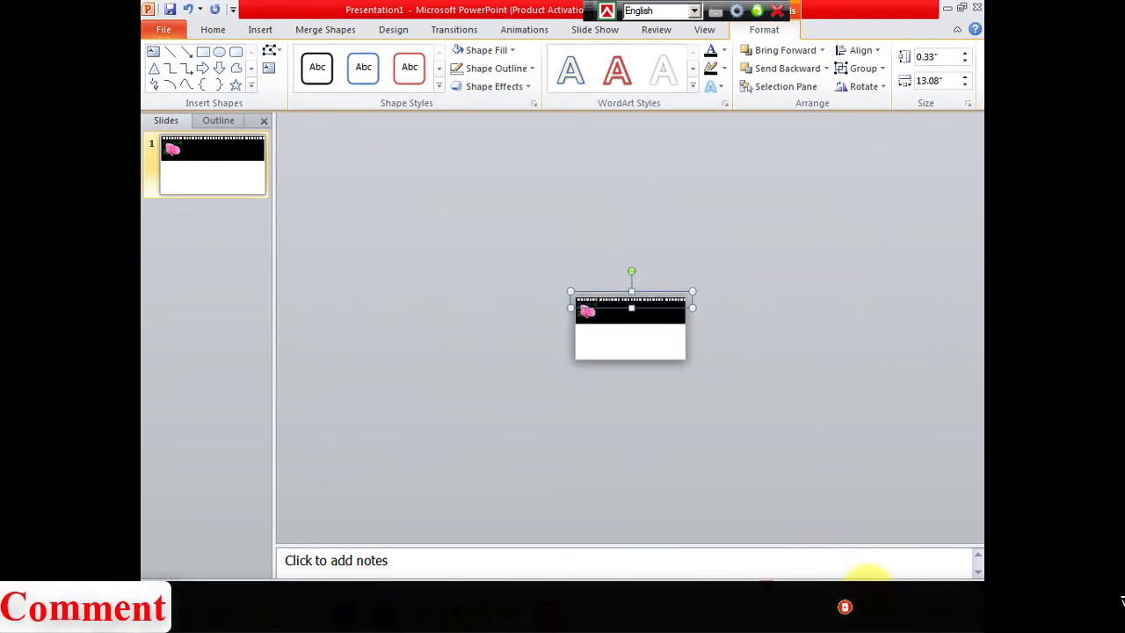
left_click_drag(866, 575, 874, 578)
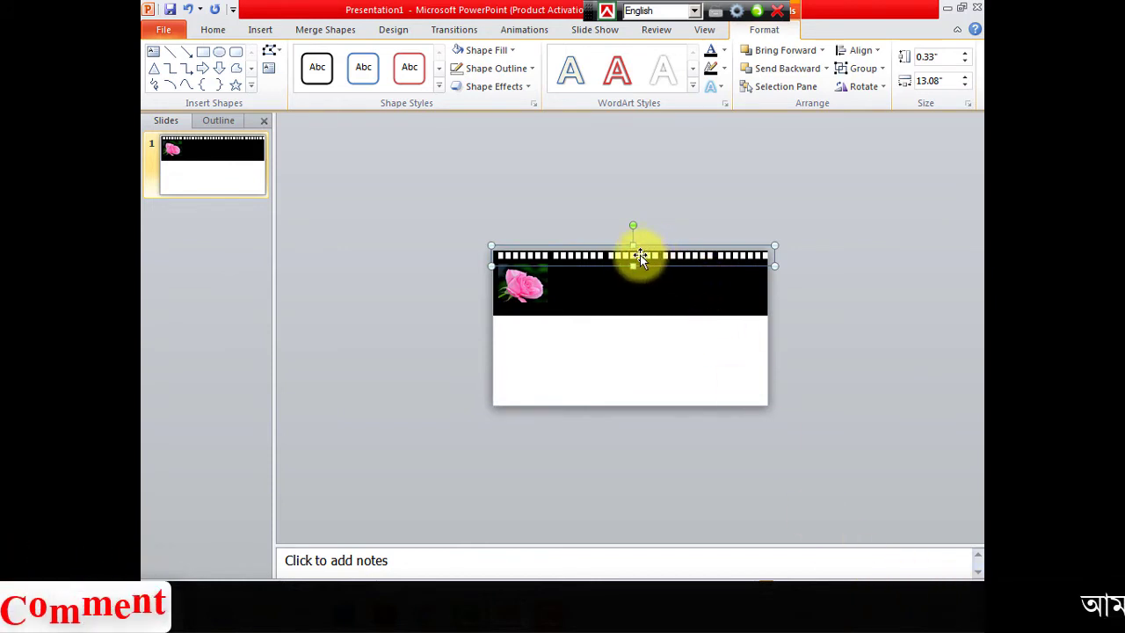
Duplicate the perforation strip to the right of the slide
key("ctrl")
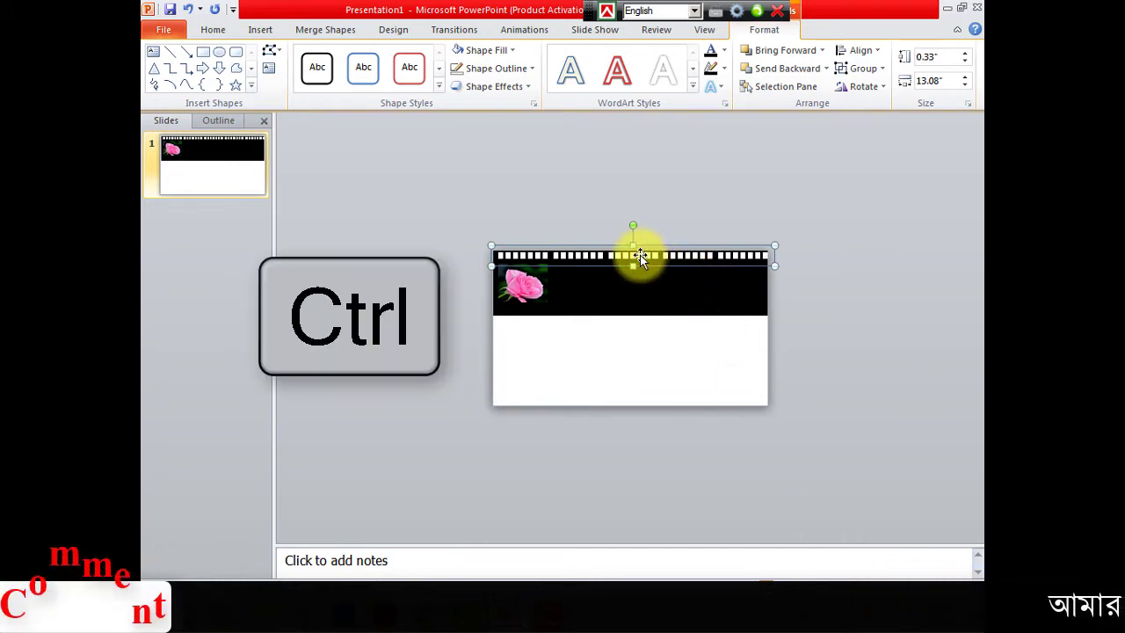
left_click_drag(639, 255, 914, 254)
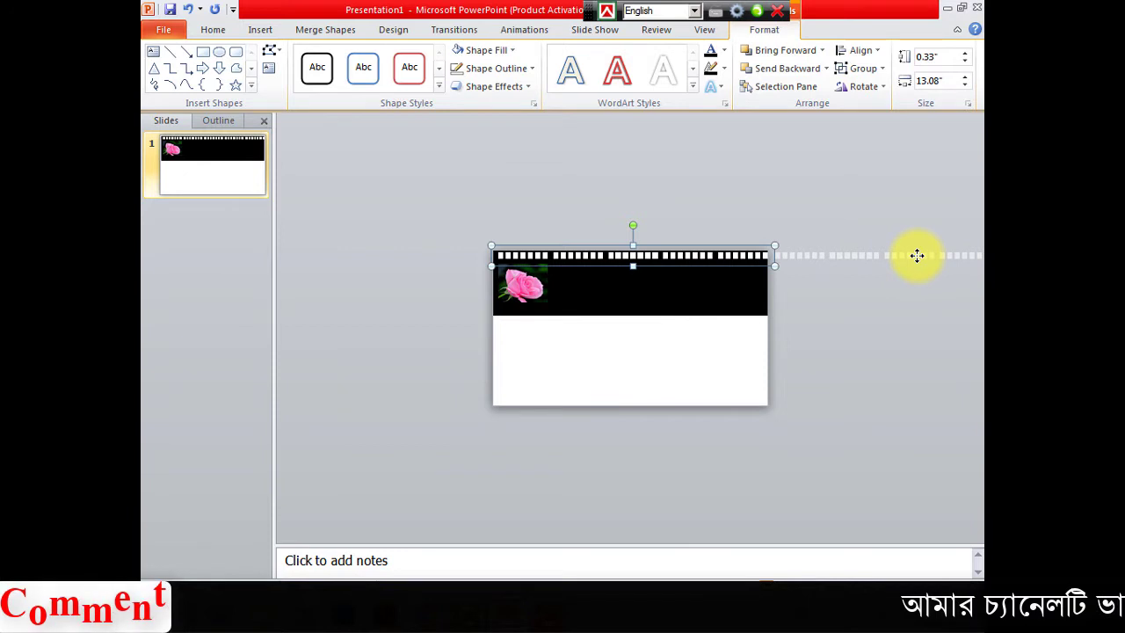
left_click_drag(917, 255, 916, 255)
left_click(815, 193)
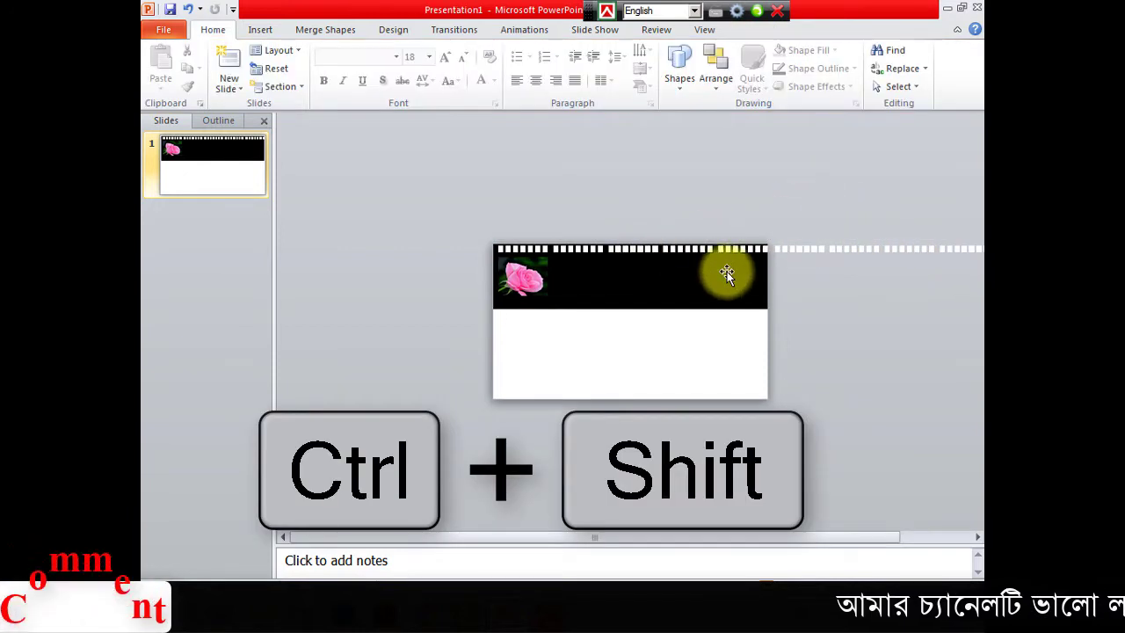
left_click(817, 248)
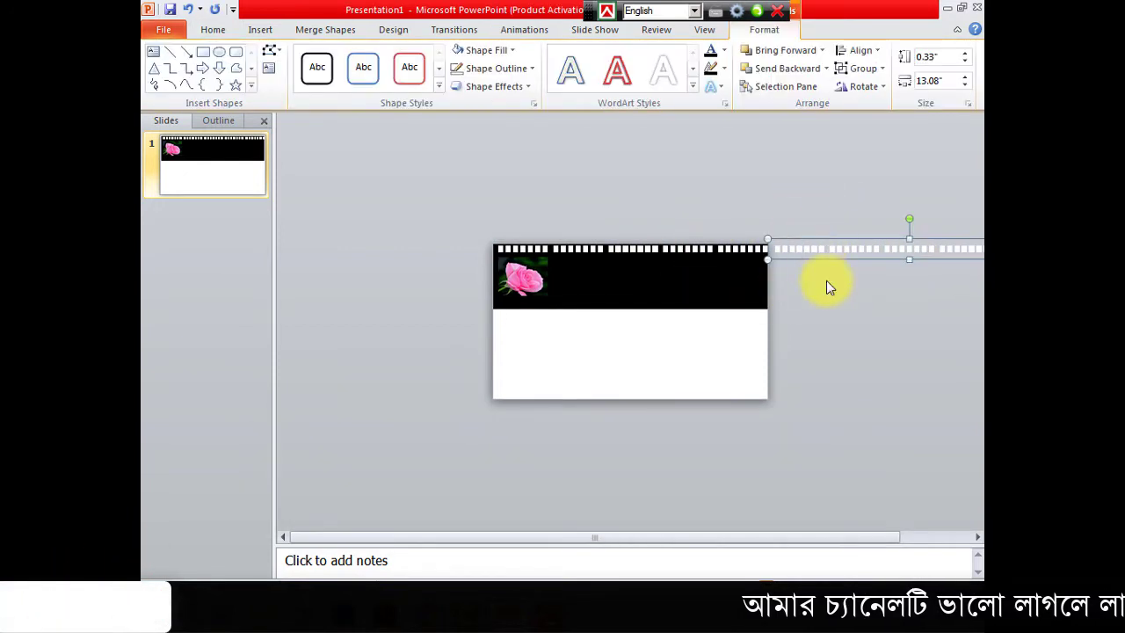
left_click(859, 359)
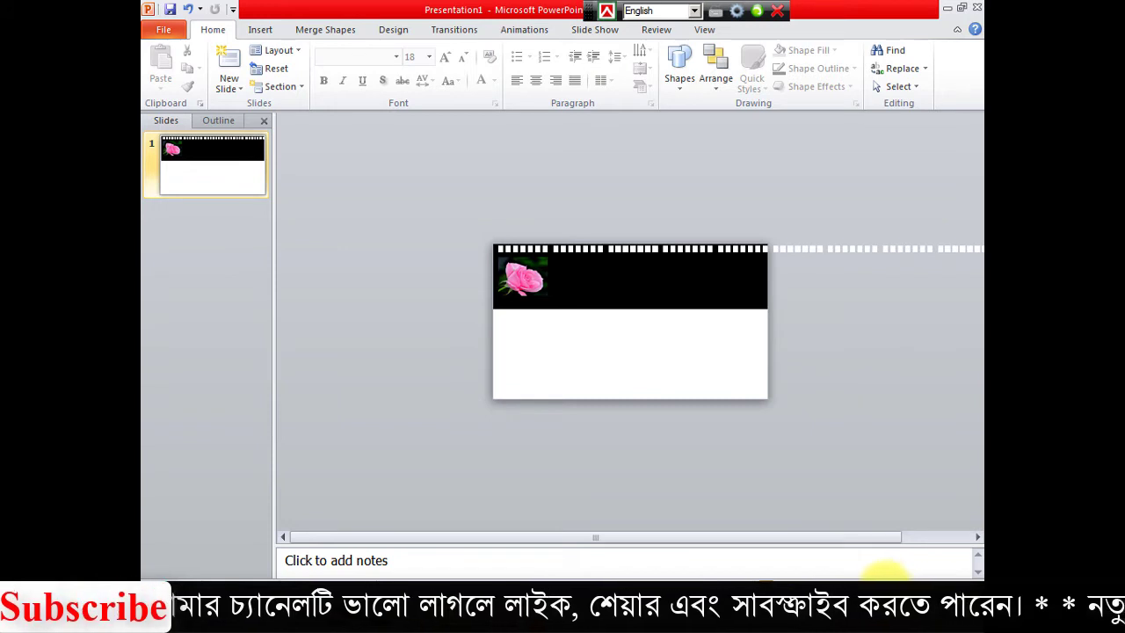
Line the strip copies up end to end, extending the holes about three slide-widths
scroll(876, 571, "down", 3)
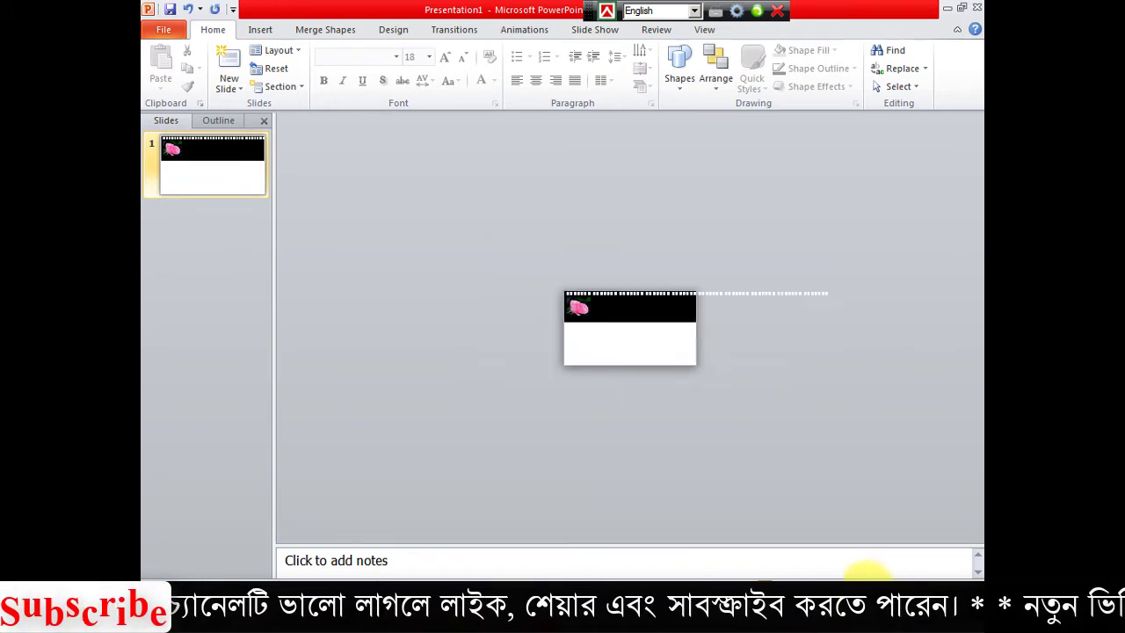
left_click(742, 300)
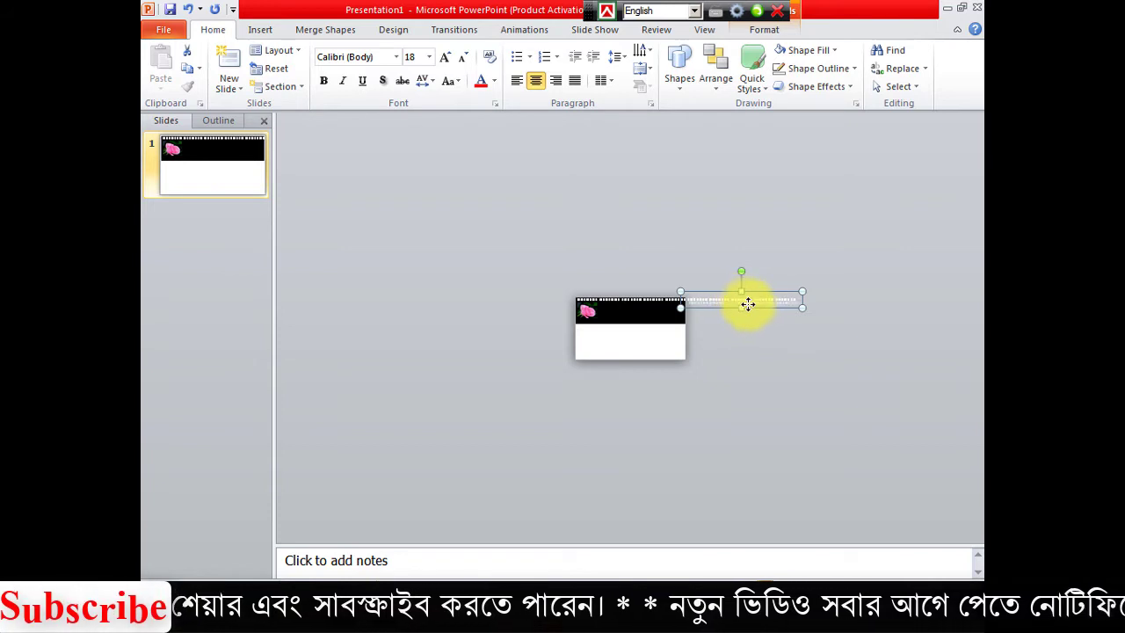
left_click_drag(747, 303, 863, 301)
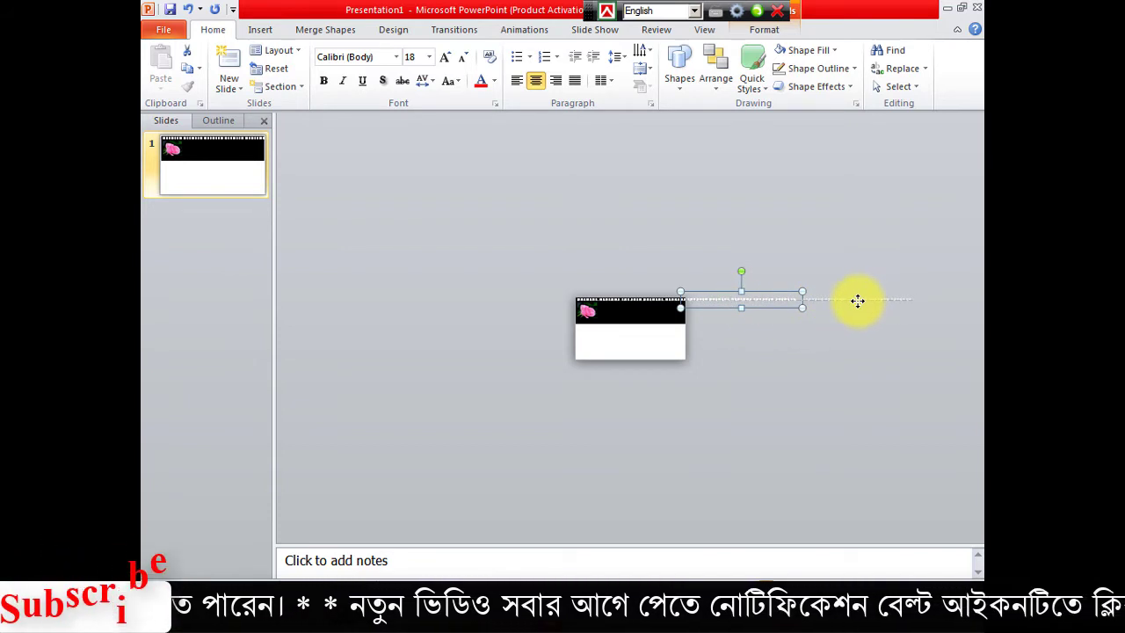
left_click_drag(868, 300, 855, 300)
left_click(841, 360)
left_click(839, 305)
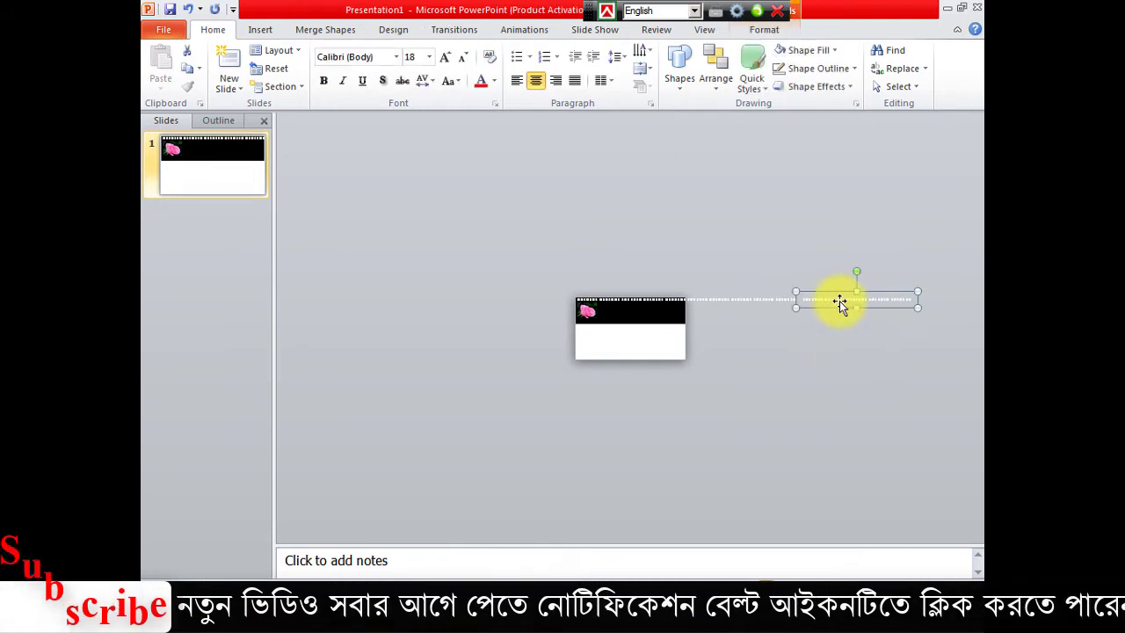
left_click(876, 391)
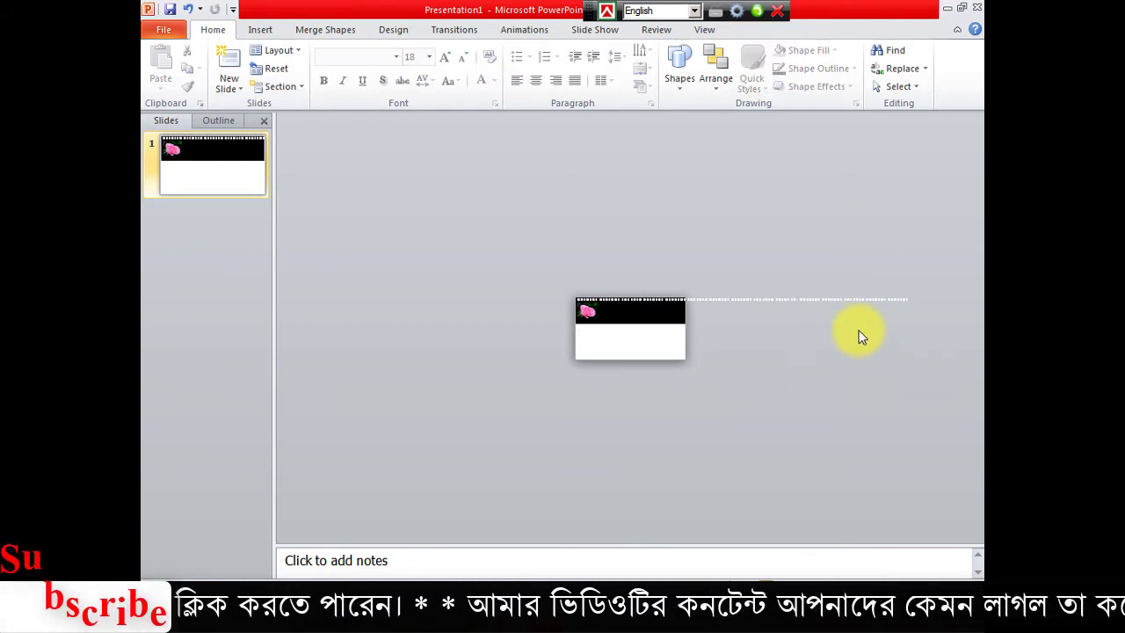
left_click(860, 301)
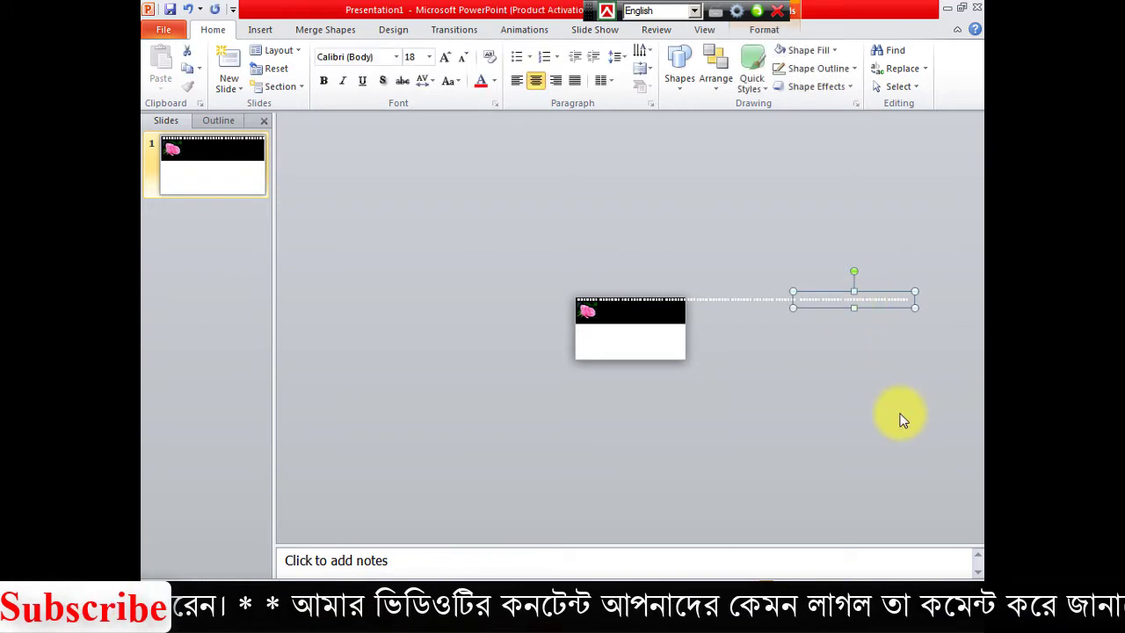
left_click(860, 422)
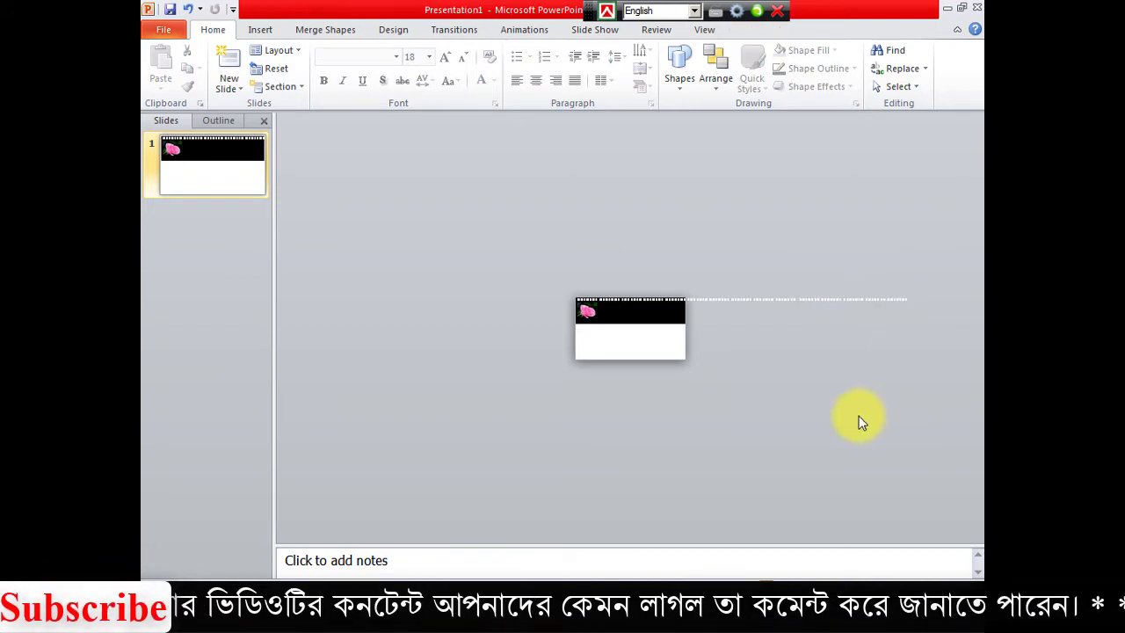
left_click(858, 300)
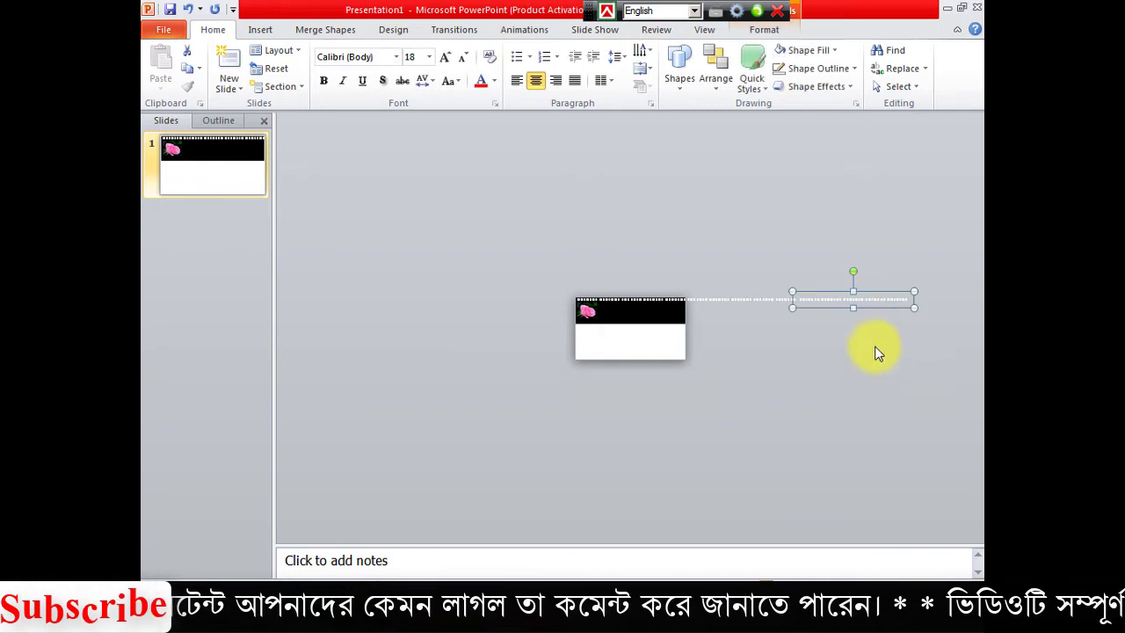
left_click(889, 413)
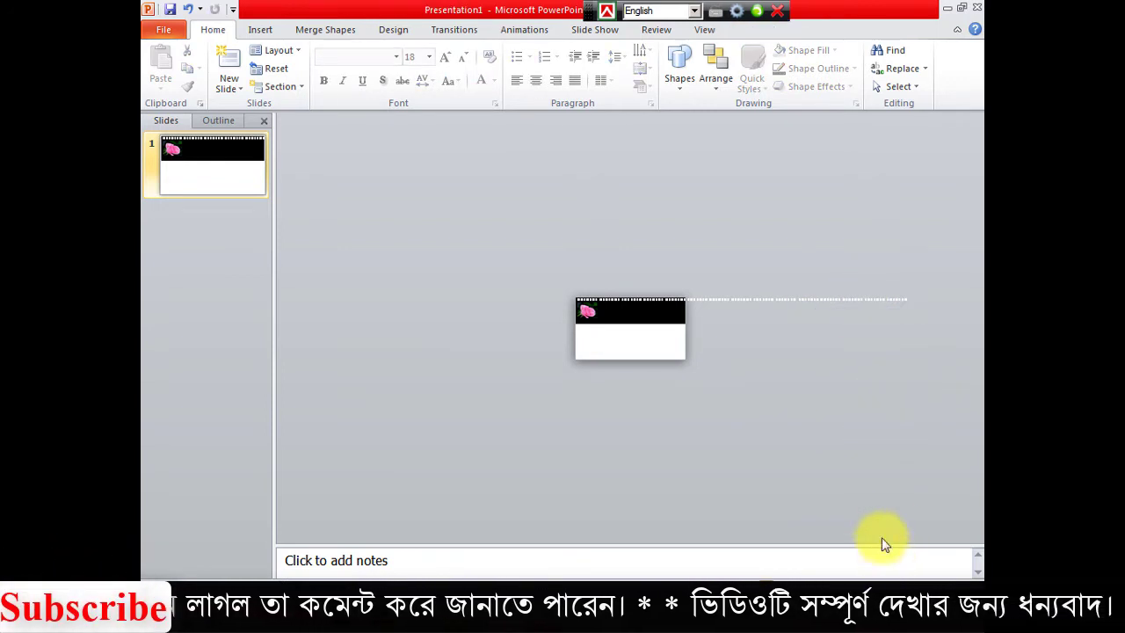
Stretch the black band rightward to the end of the perforation strip
left_click(653, 312)
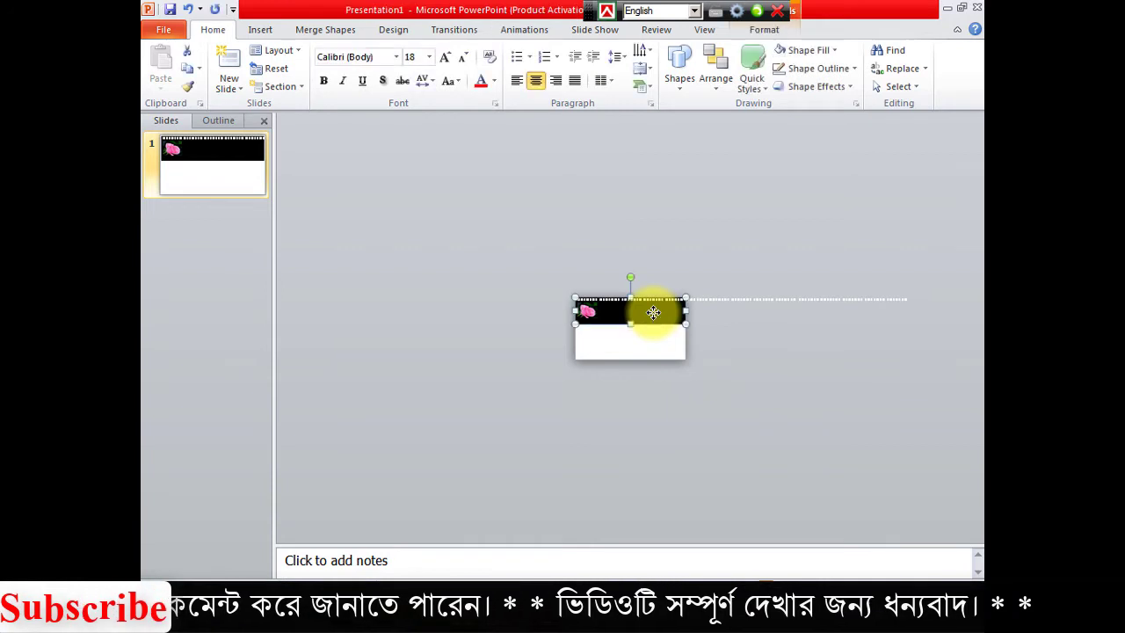
left_click_drag(684, 311, 907, 313)
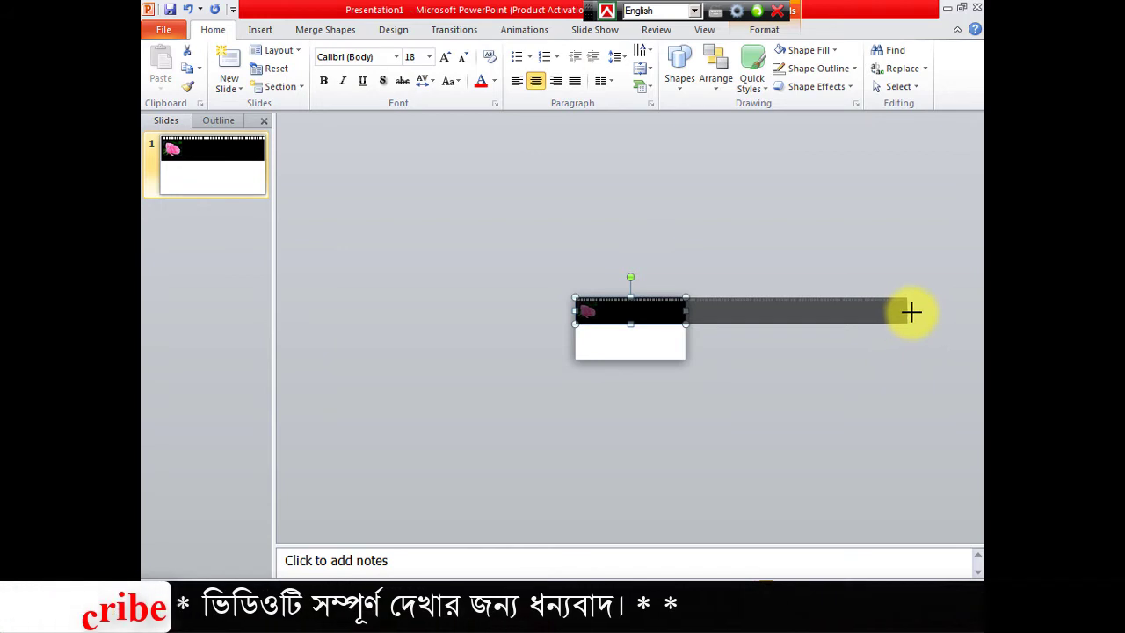
left_click_drag(907, 313, 910, 313)
left_click(911, 376)
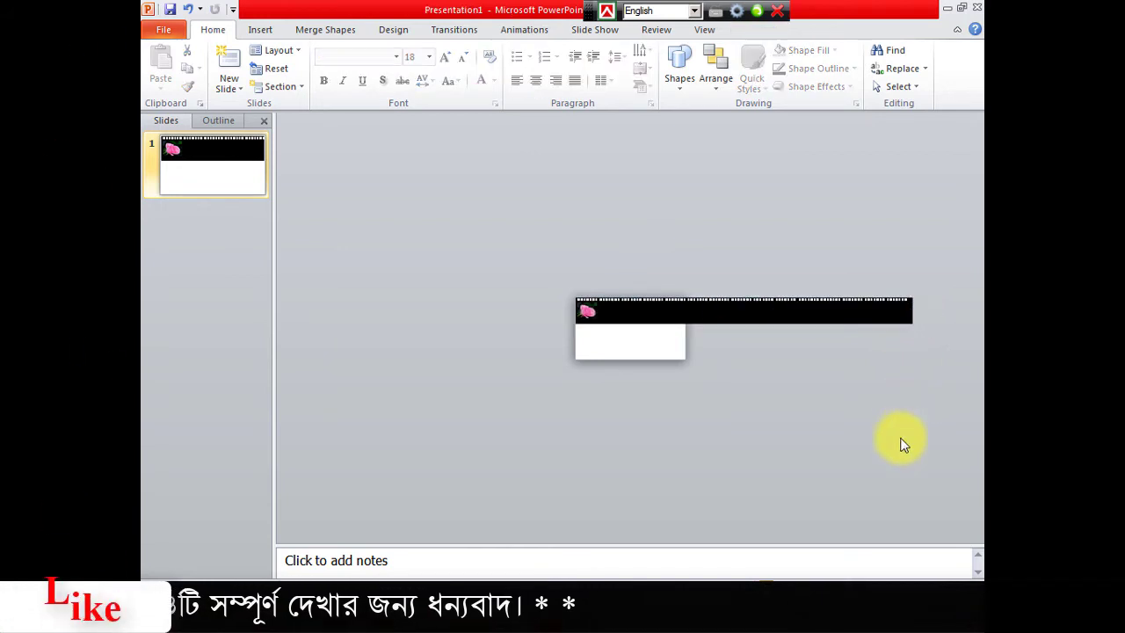
Nudge the top perforation strip piece left so the pieces align
left_click(973, 573)
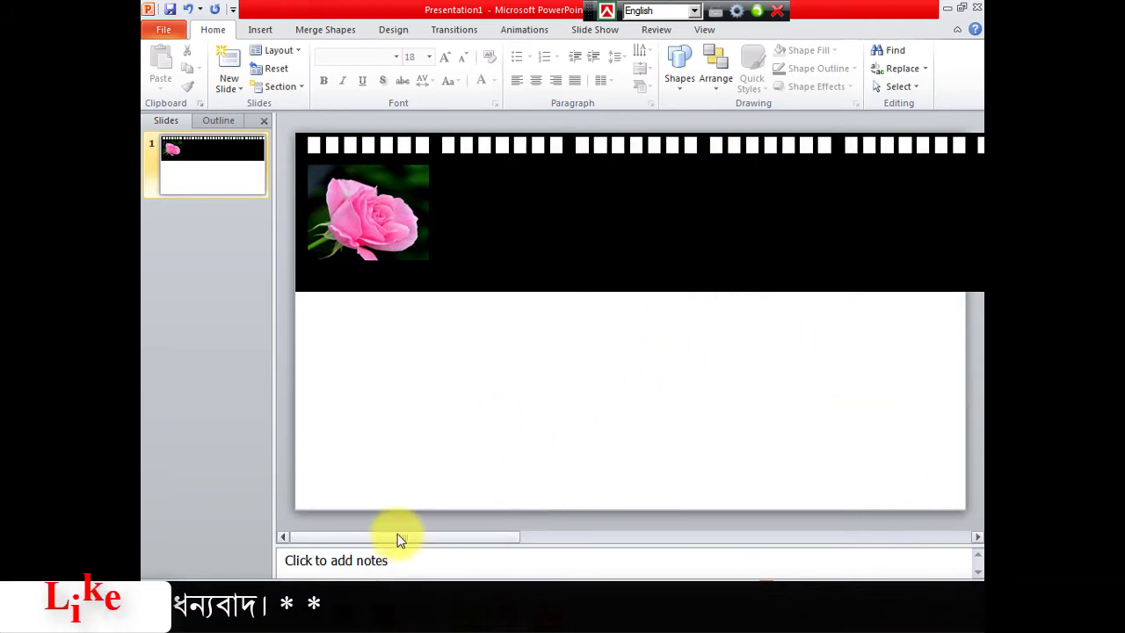
left_click_drag(400, 539, 556, 540)
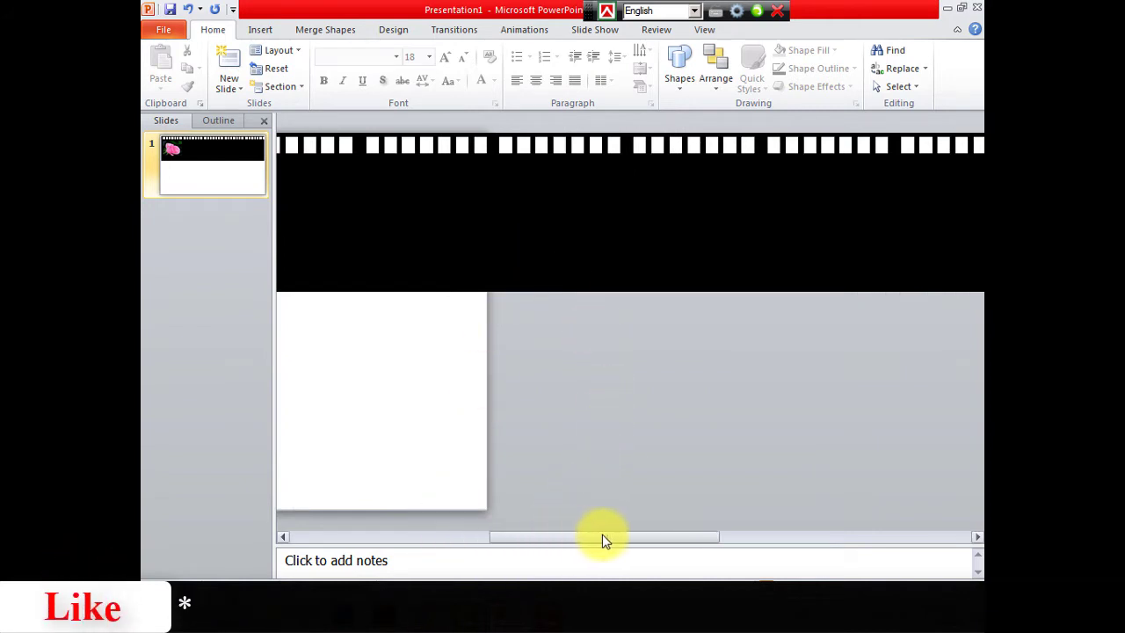
left_click_drag(543, 540, 670, 538)
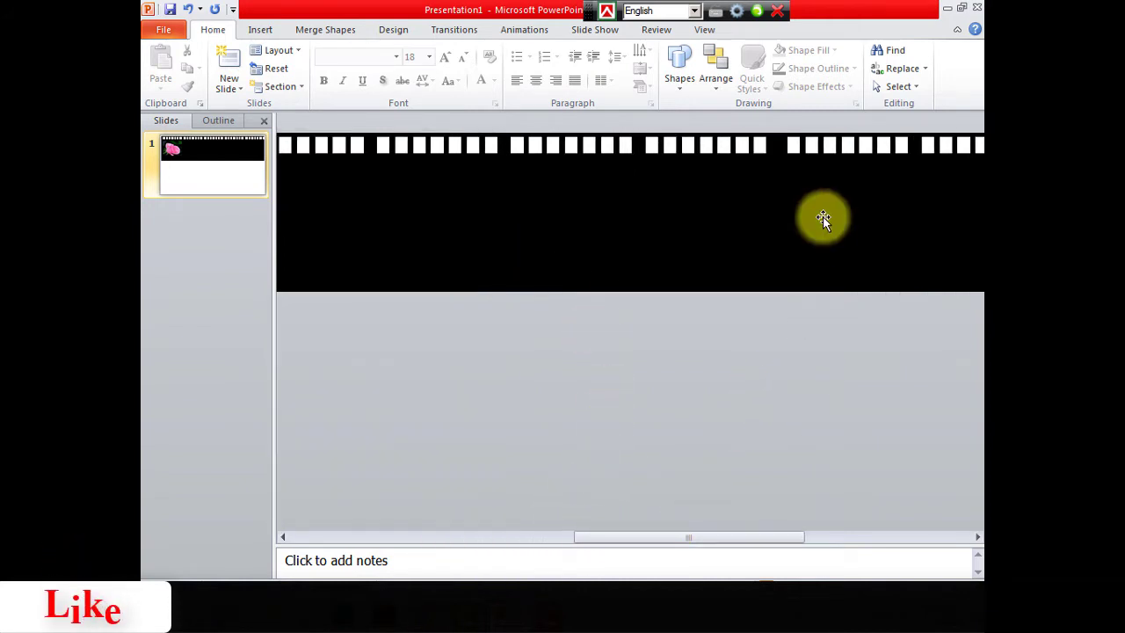
left_click(817, 142)
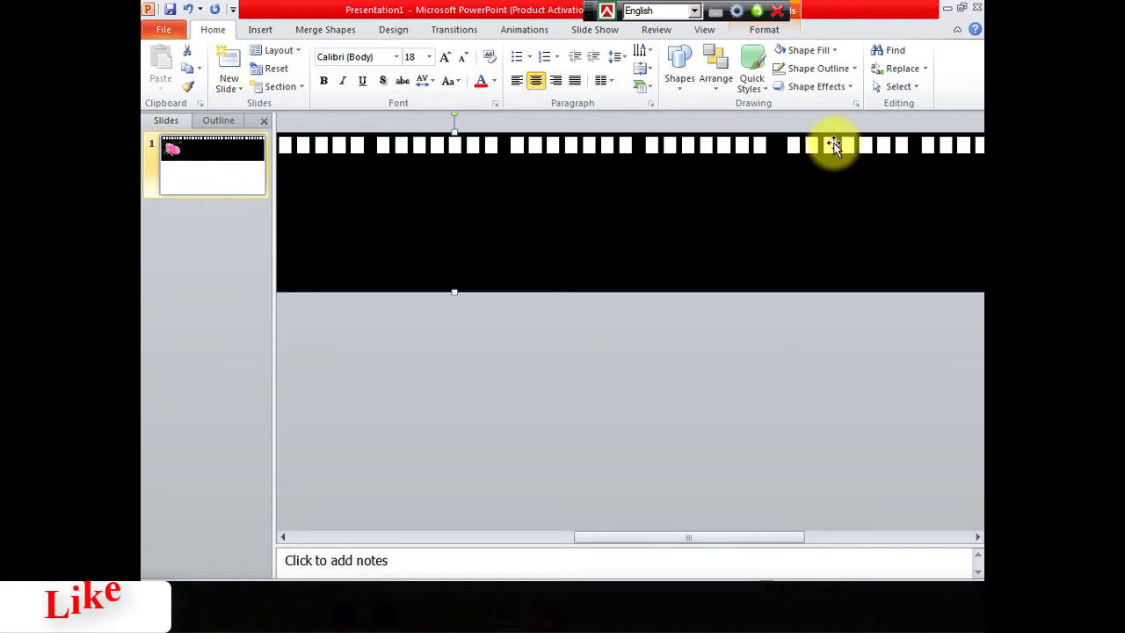
left_click(821, 151)
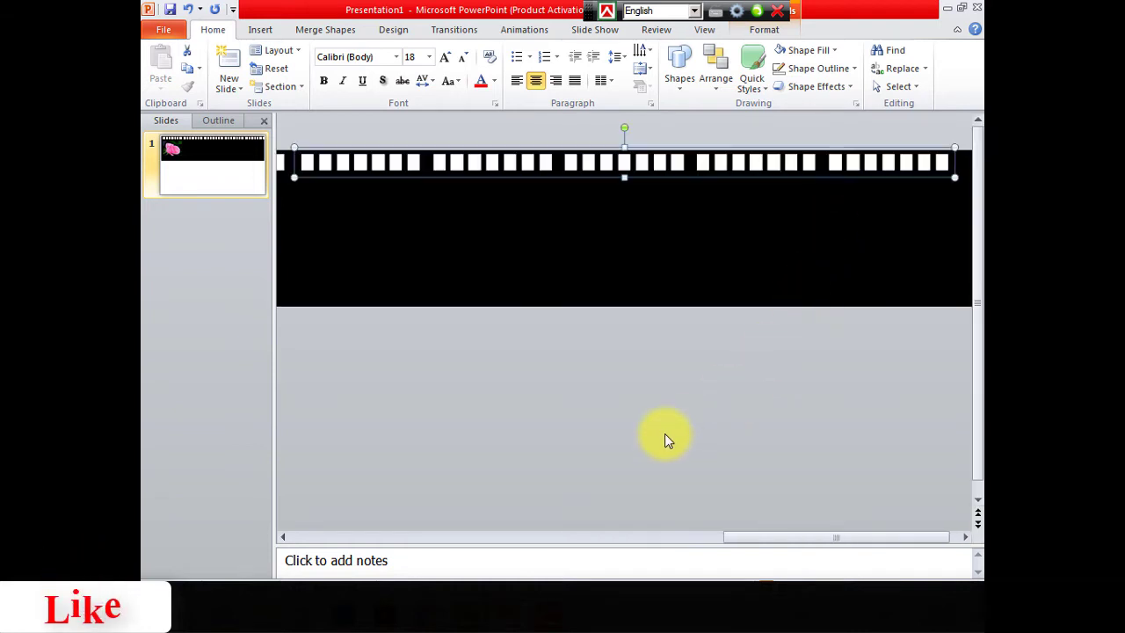
key("Left")
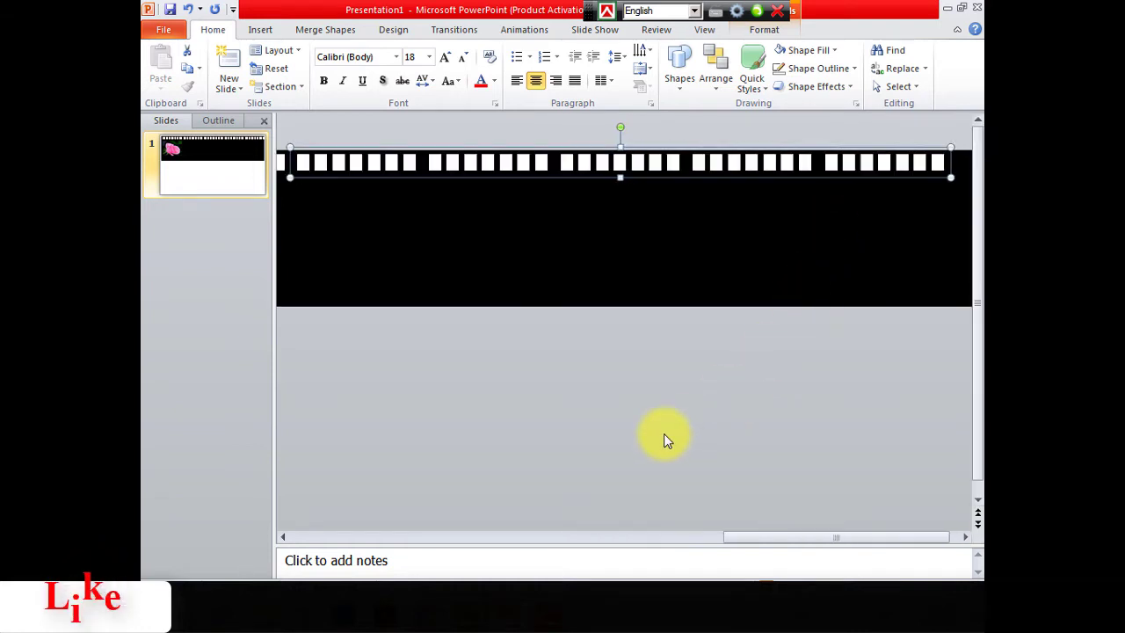
left_click(642, 467)
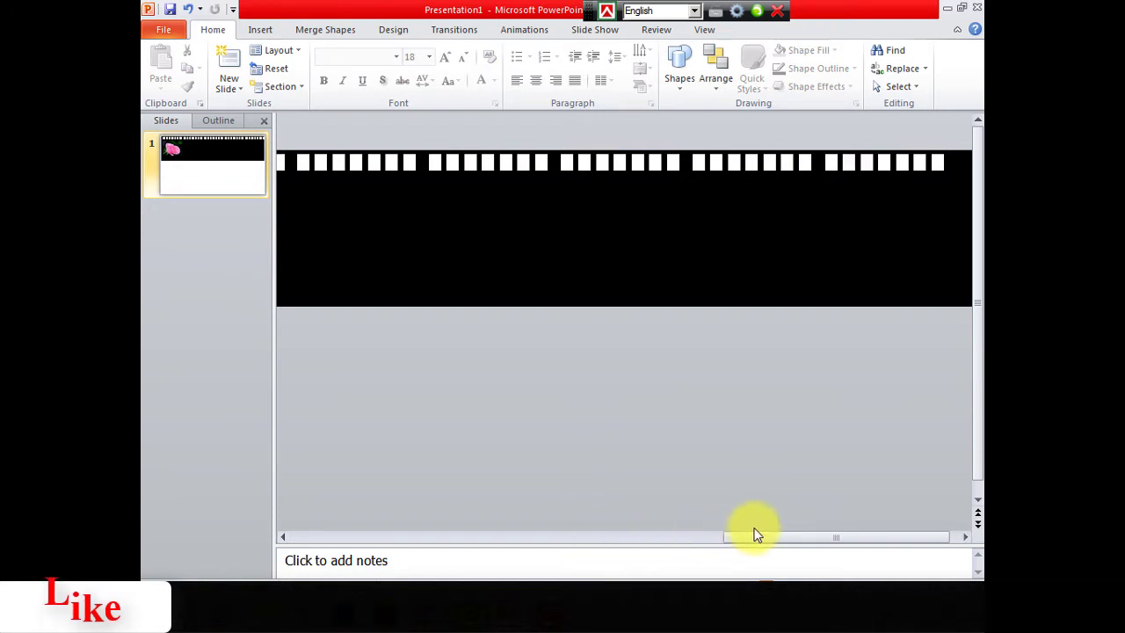
left_click_drag(787, 537, 651, 544)
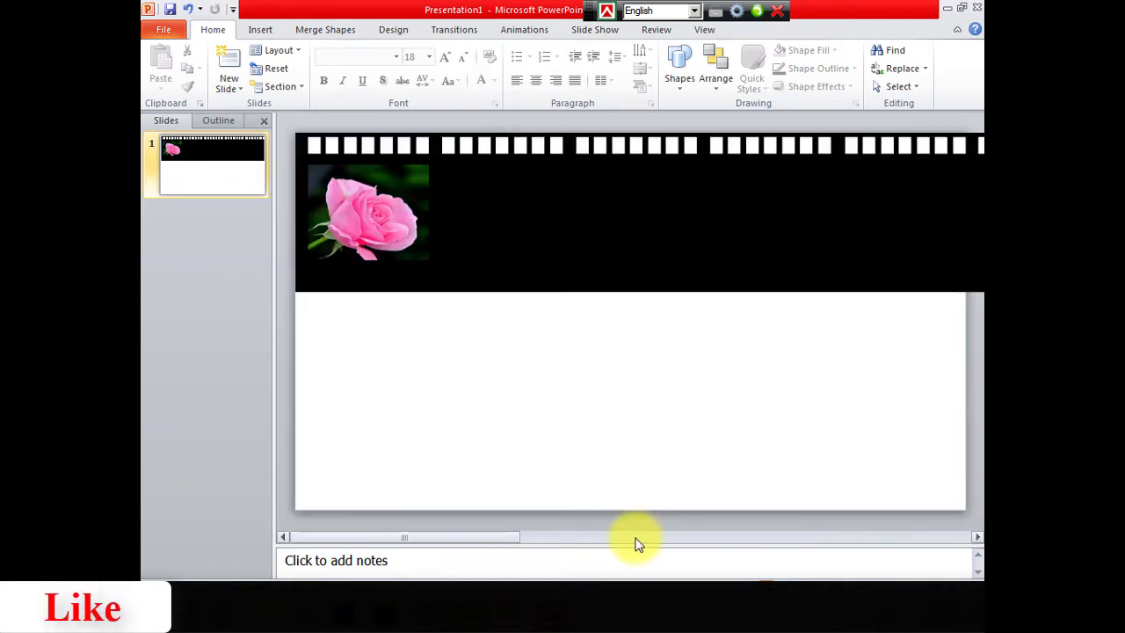
Move the long black film-strip band up against the slide's top edge
left_click_drag(447, 531, 561, 542)
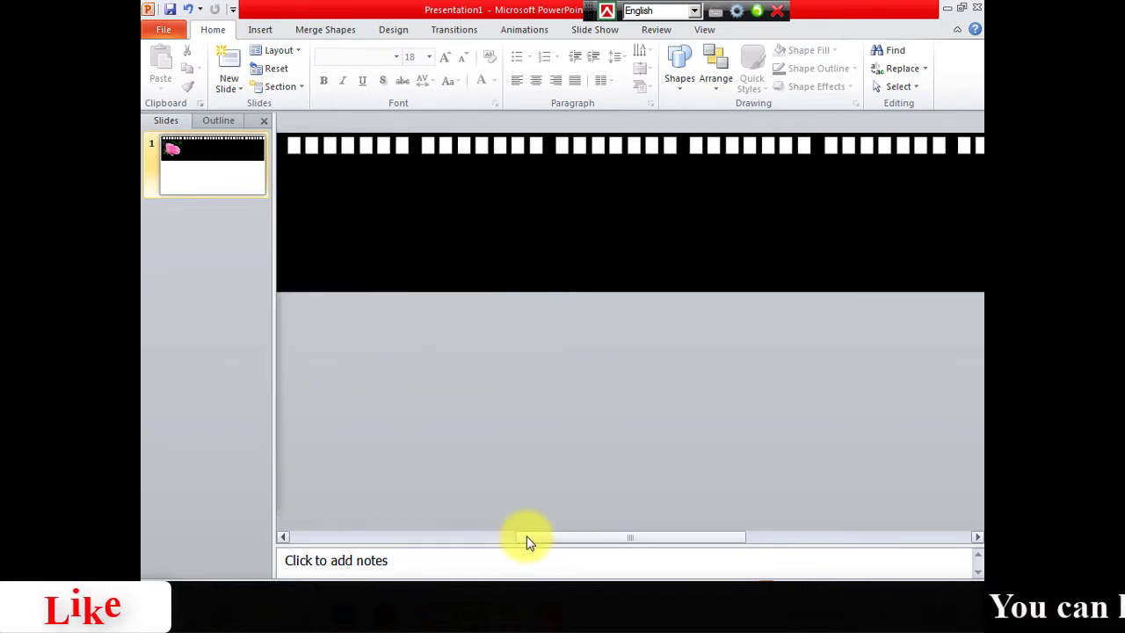
left_click_drag(528, 542, 603, 542)
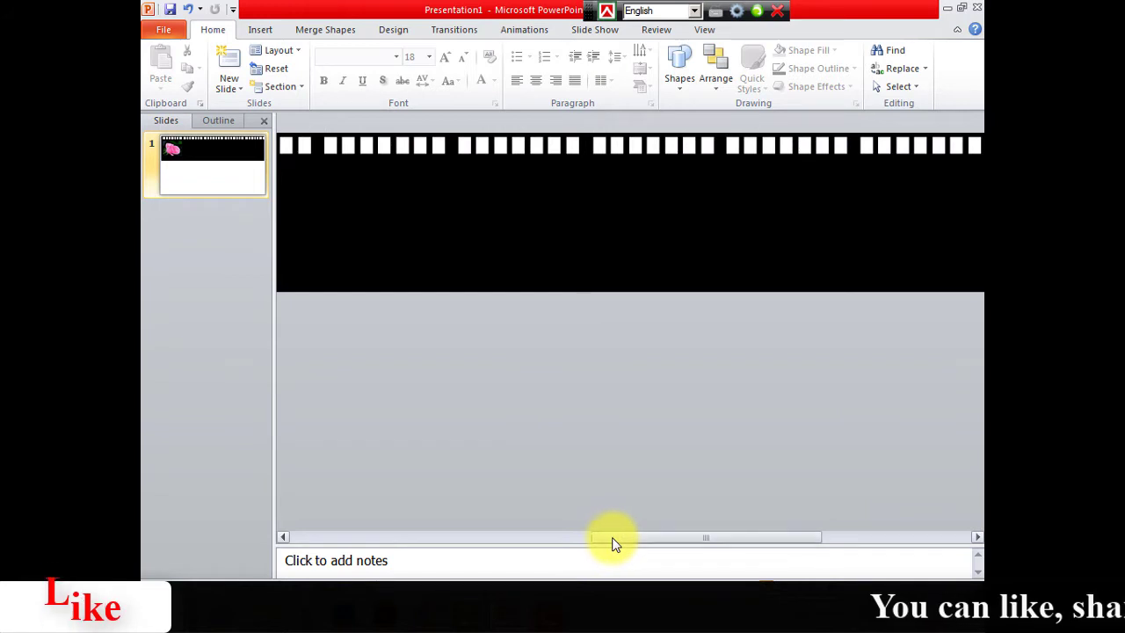
left_click_drag(608, 543, 823, 543)
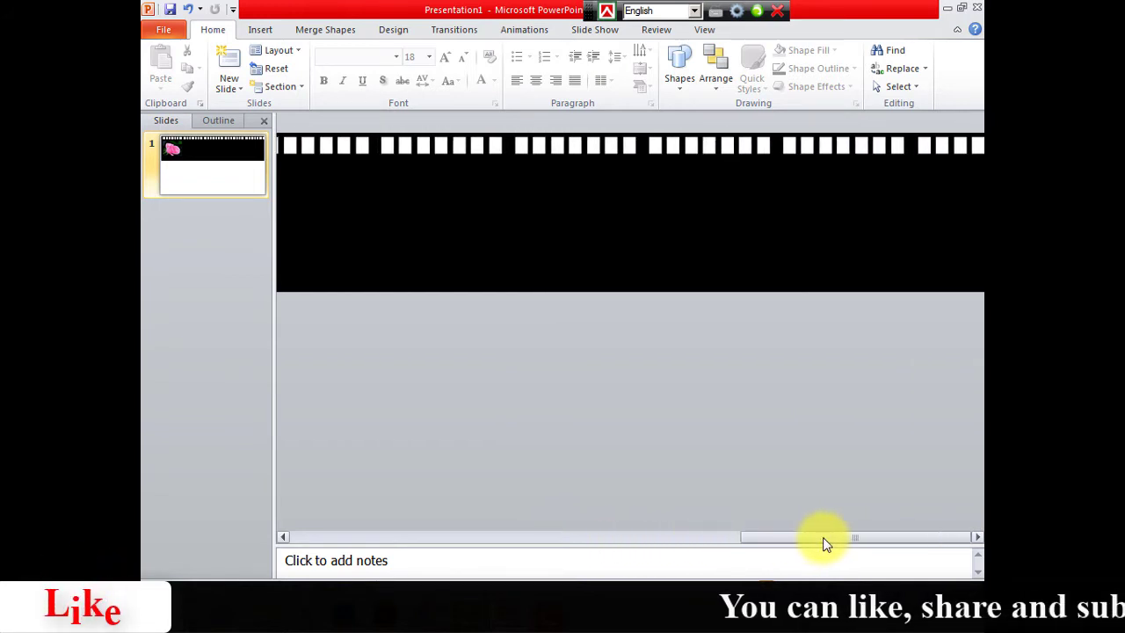
left_click(933, 225)
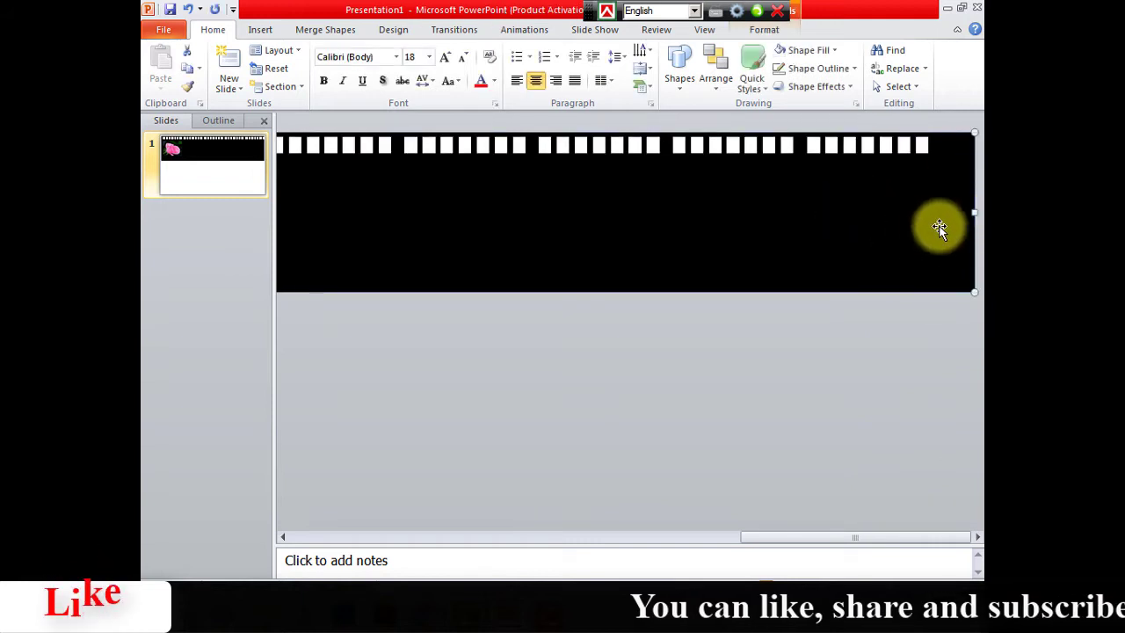
left_click_drag(961, 213, 934, 204)
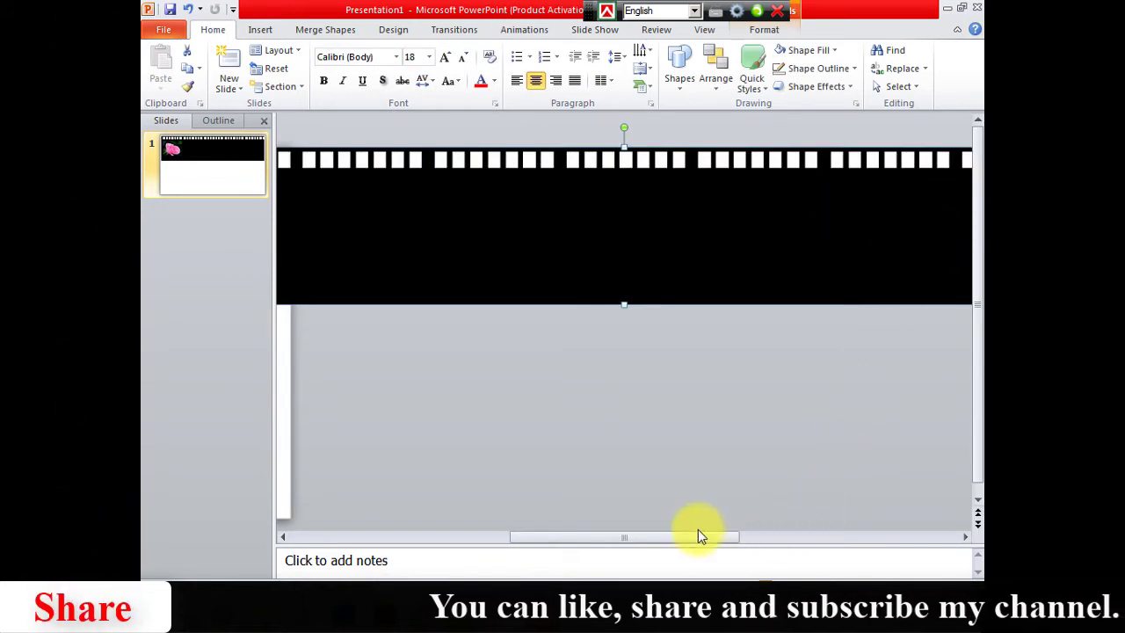
left_click_drag(691, 536, 936, 527)
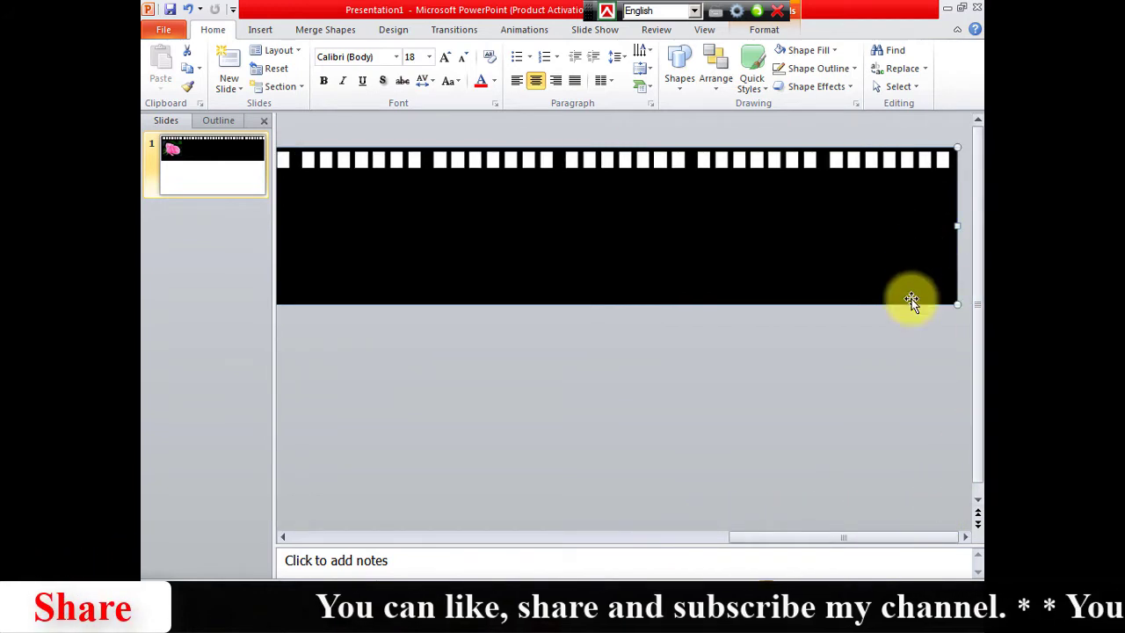
left_click(897, 381)
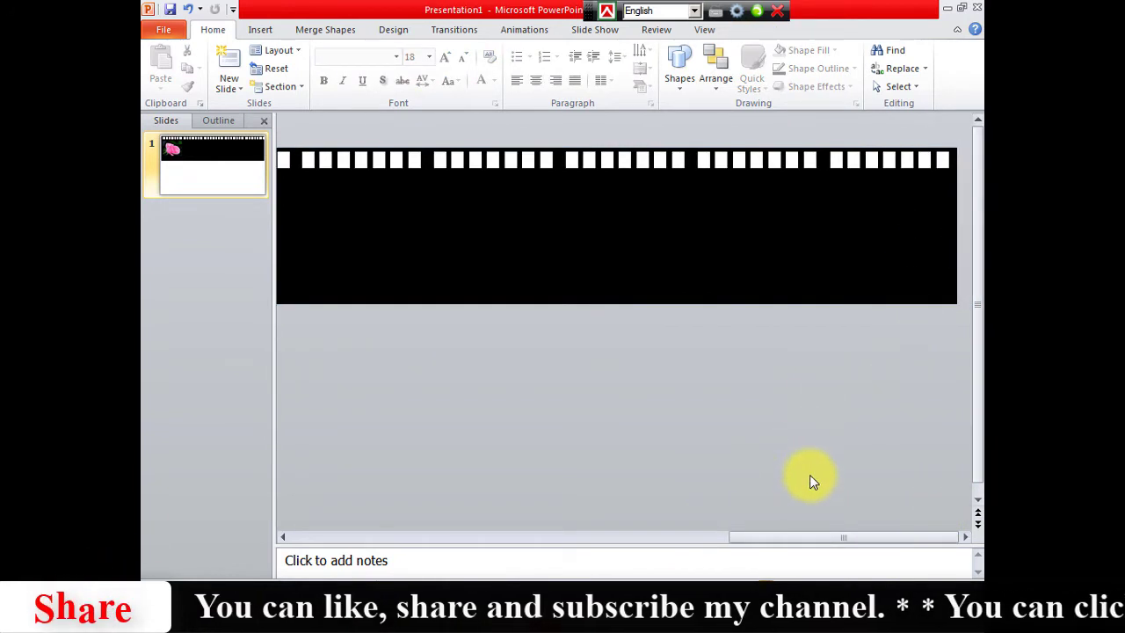
left_click_drag(894, 575, 875, 575)
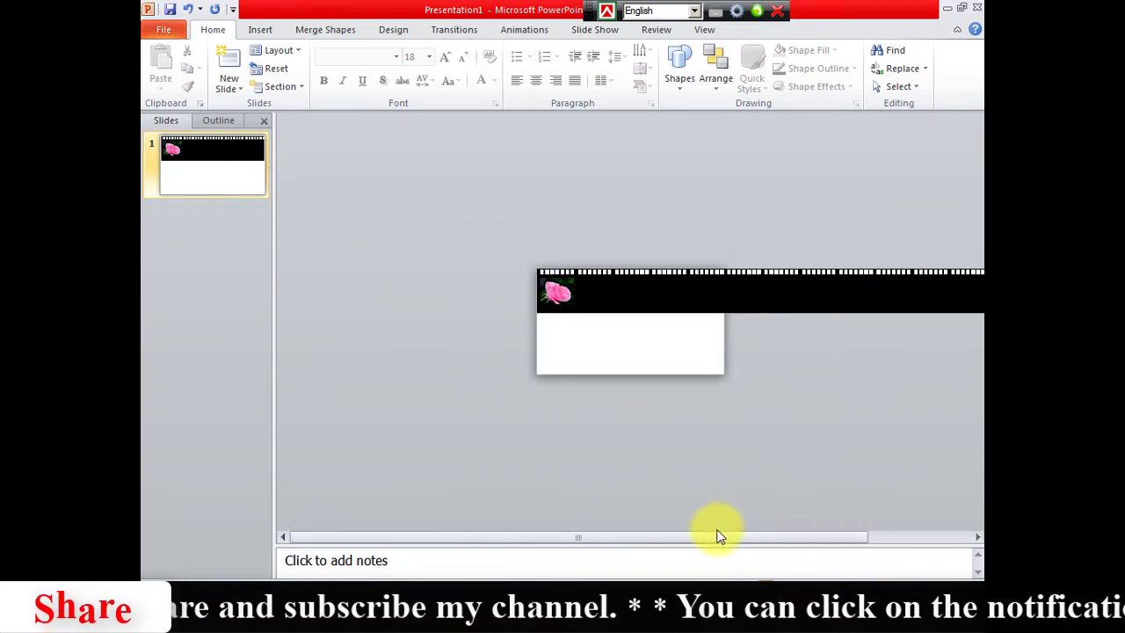
Group the band and sprocket-hole pieces into one 39.75-inch film-strip object
left_click_drag(716, 535, 808, 539)
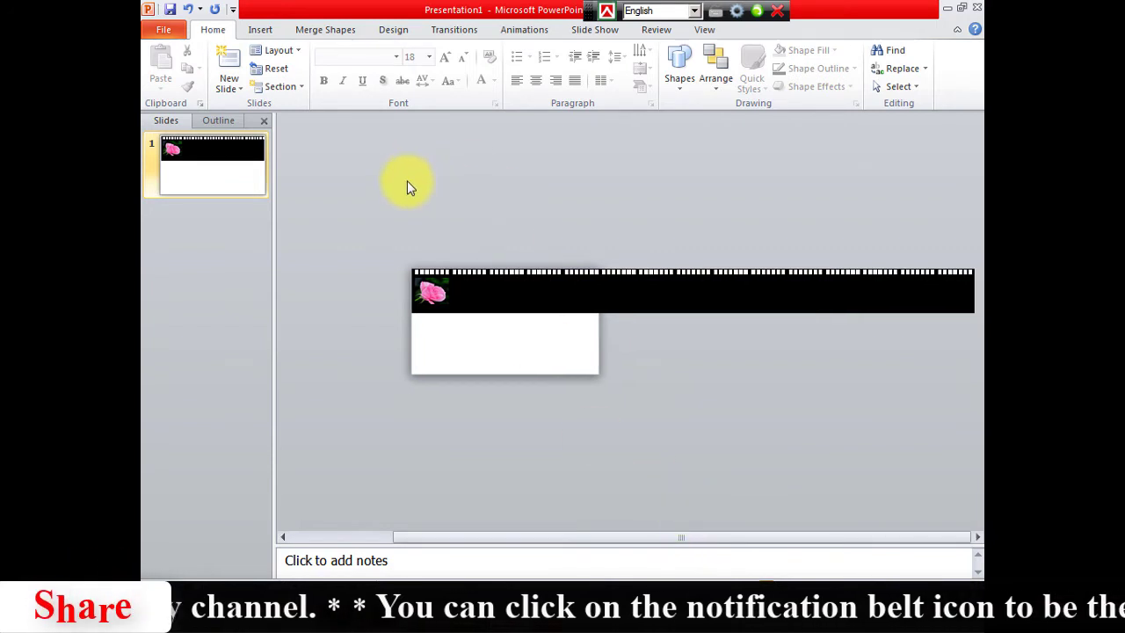
mouse_move(403, 208)
left_mouse_down()
mouse_move(431, 224)
mouse_move(975, 286)
left_mouse_up()
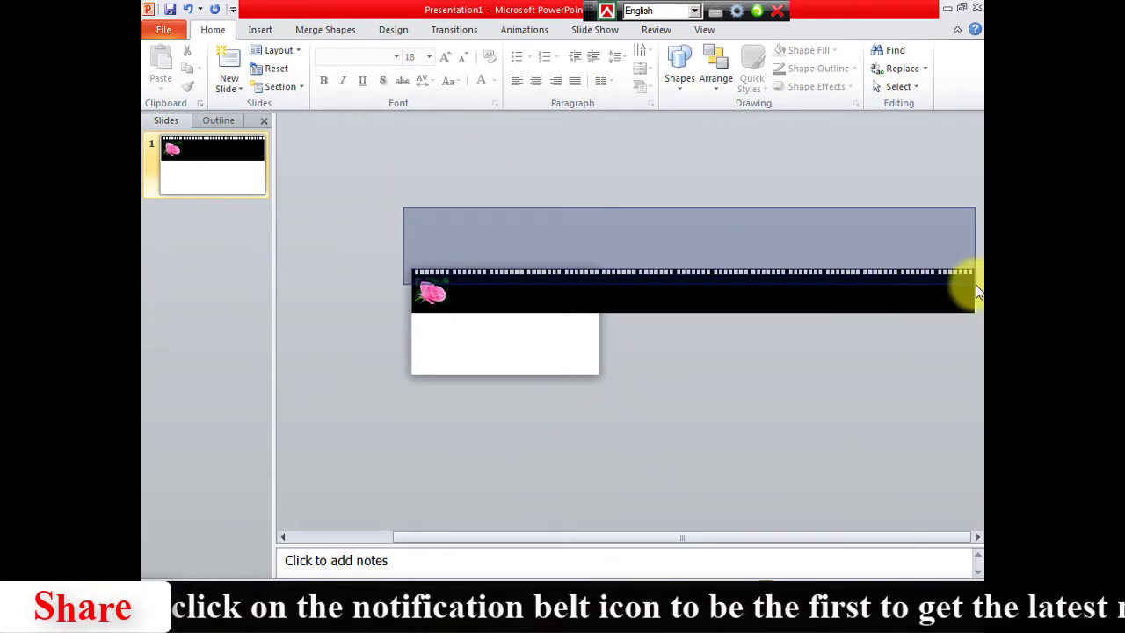
left_click_drag(975, 286, 975, 280)
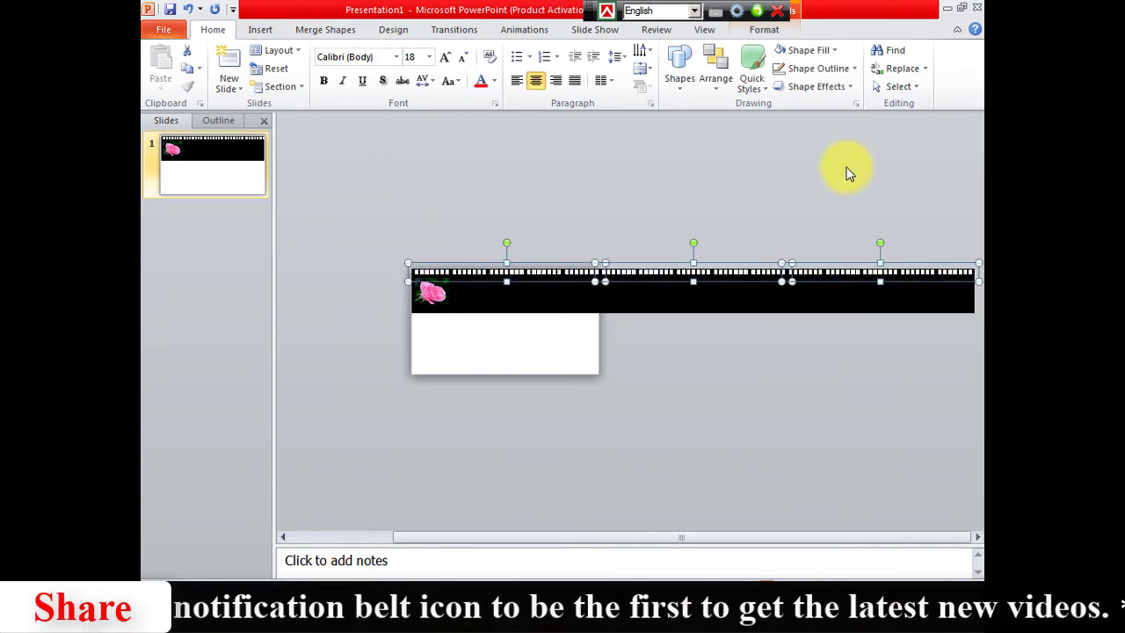
left_click(766, 30)
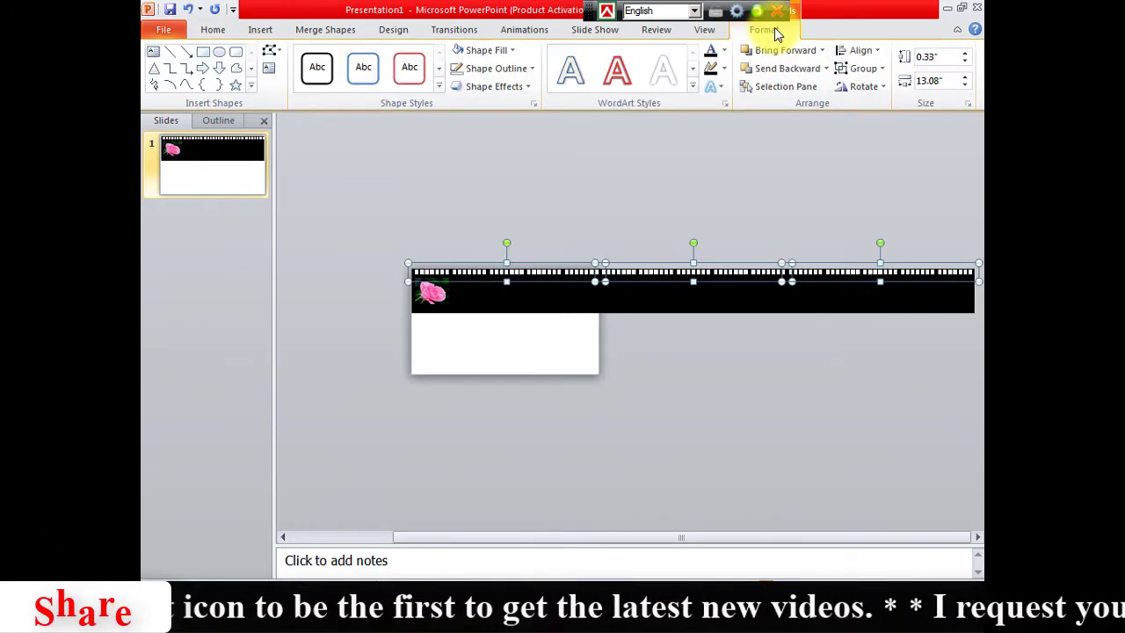
left_click(877, 69)
left_click(875, 89)
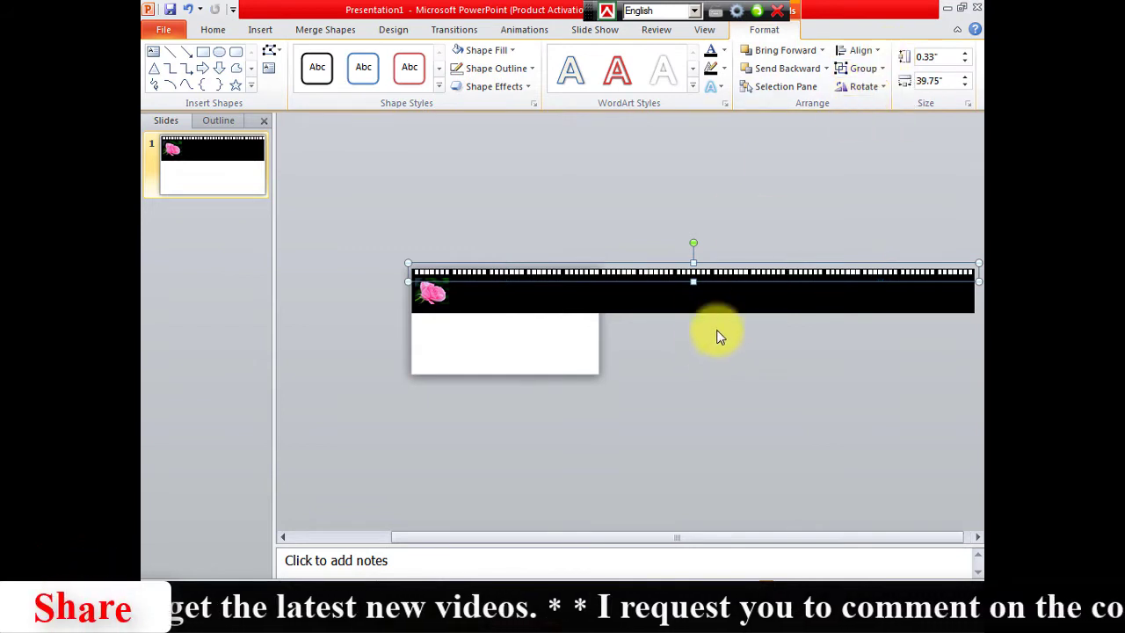
Copy the 39.75-inch sprocket-hole line down to the black band's bottom edge
key("ctrl")
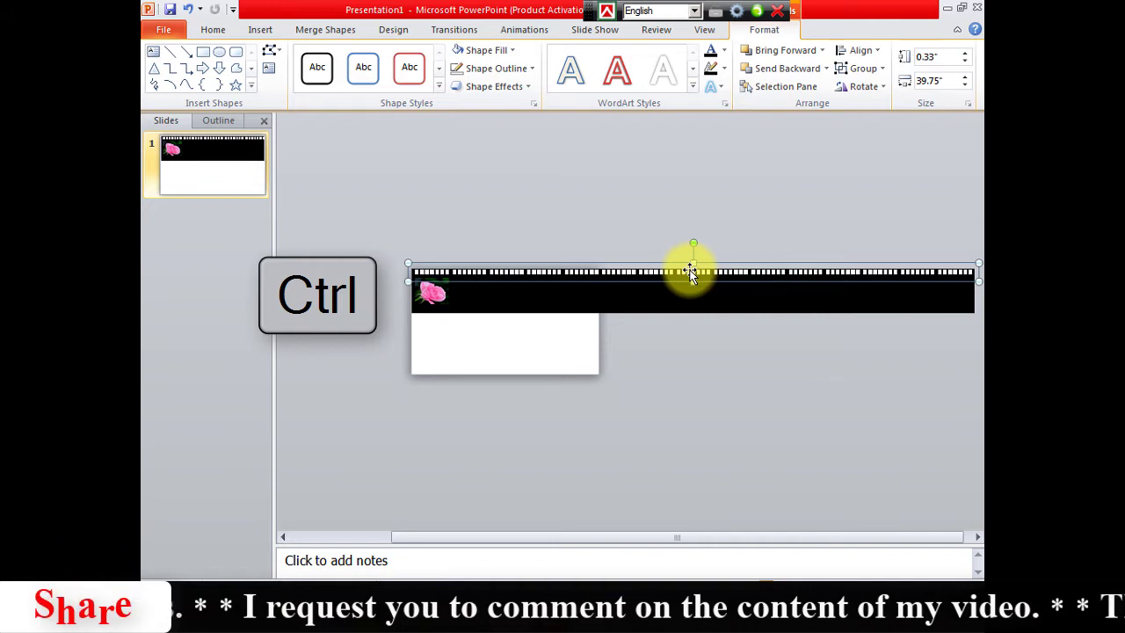
left_click_drag(690, 272, 688, 305)
key("shift")
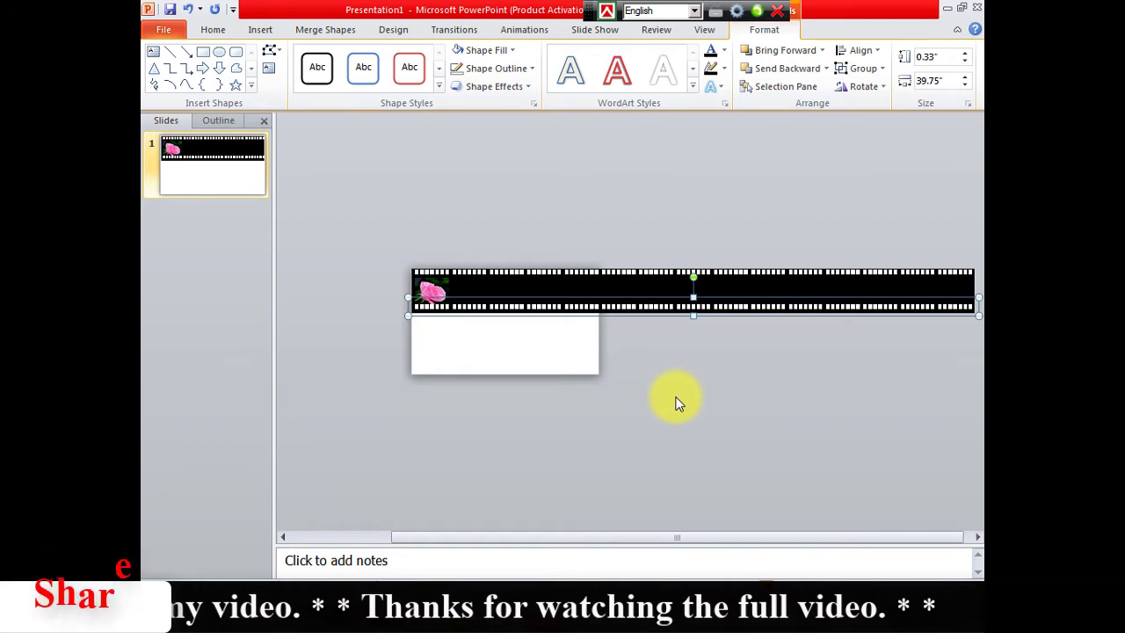
key("ctrl+Down")
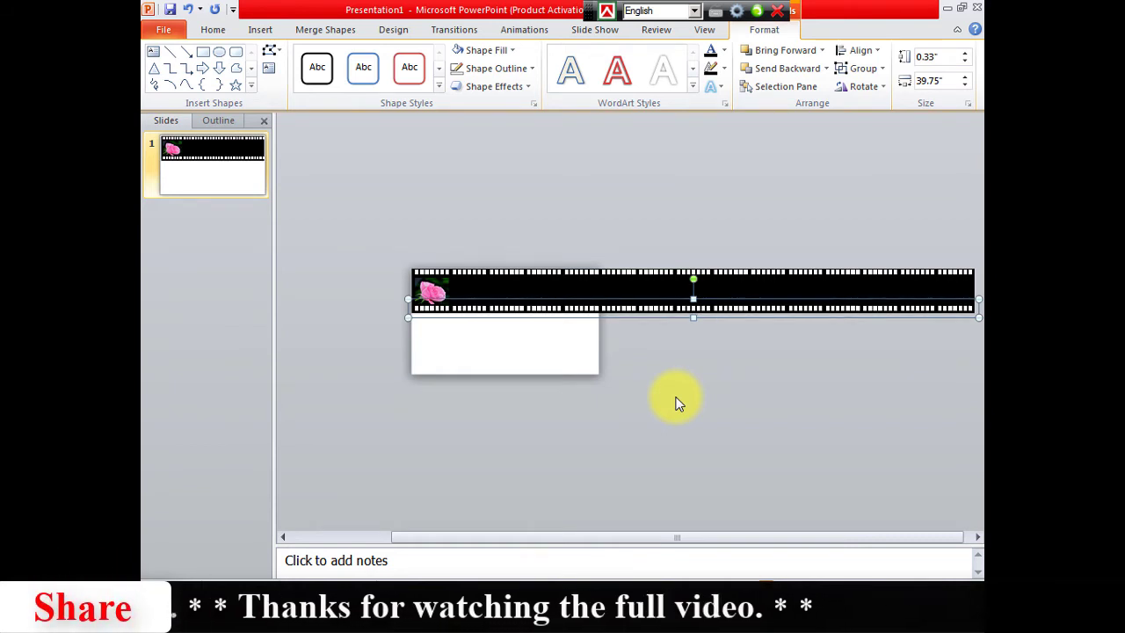
key("ctrl+Down")
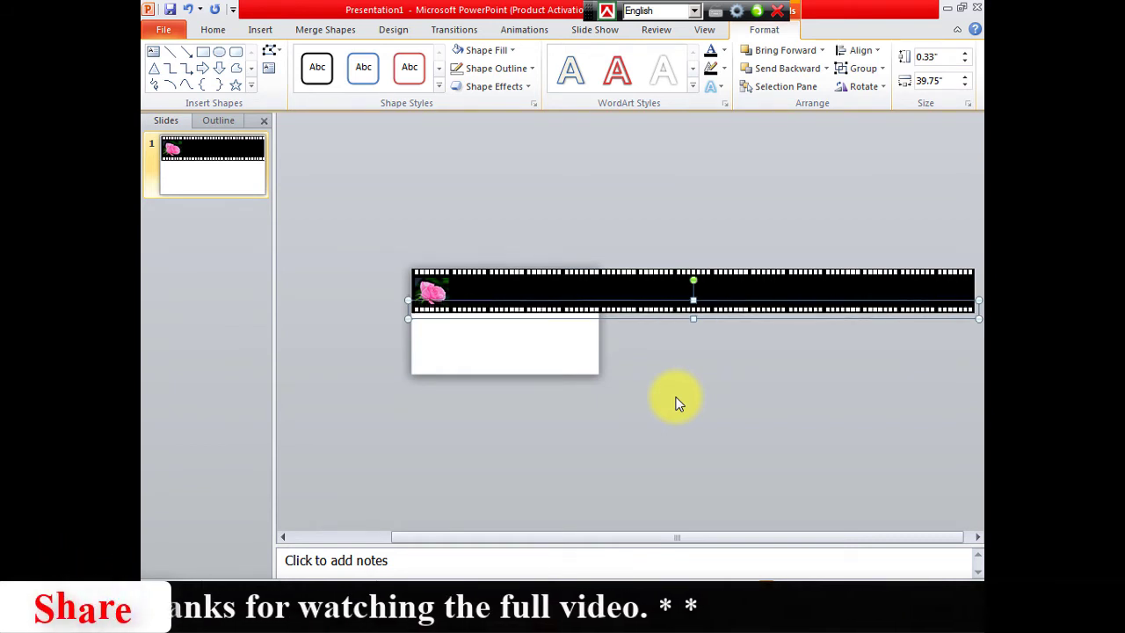
left_click(671, 413)
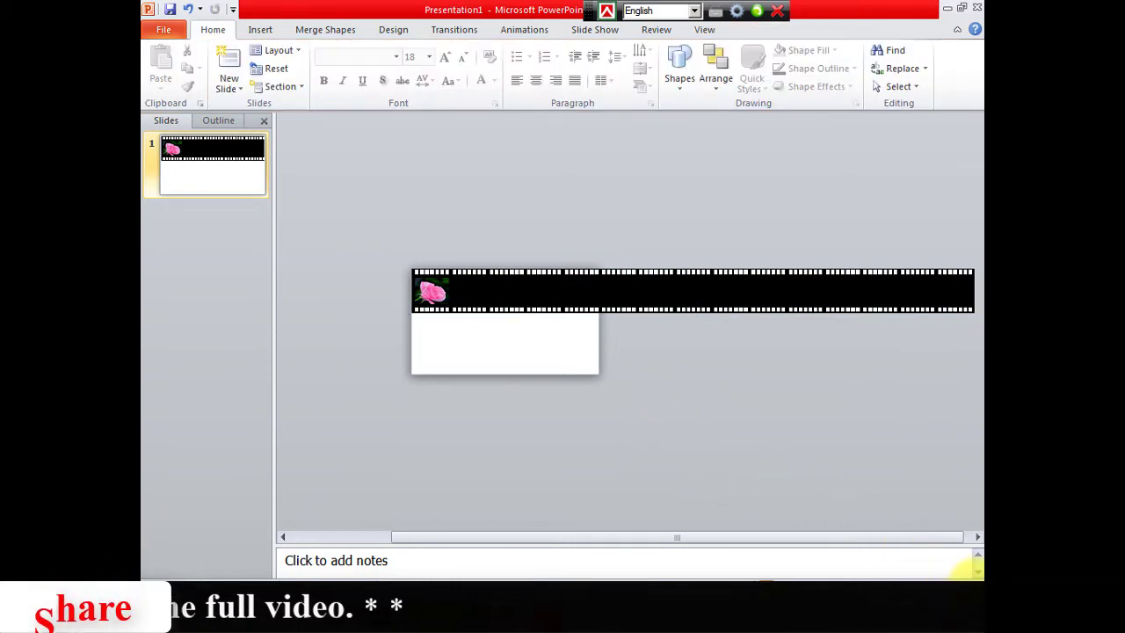
Fit the slide to the window and start inserting pictures from file
left_click(971, 568)
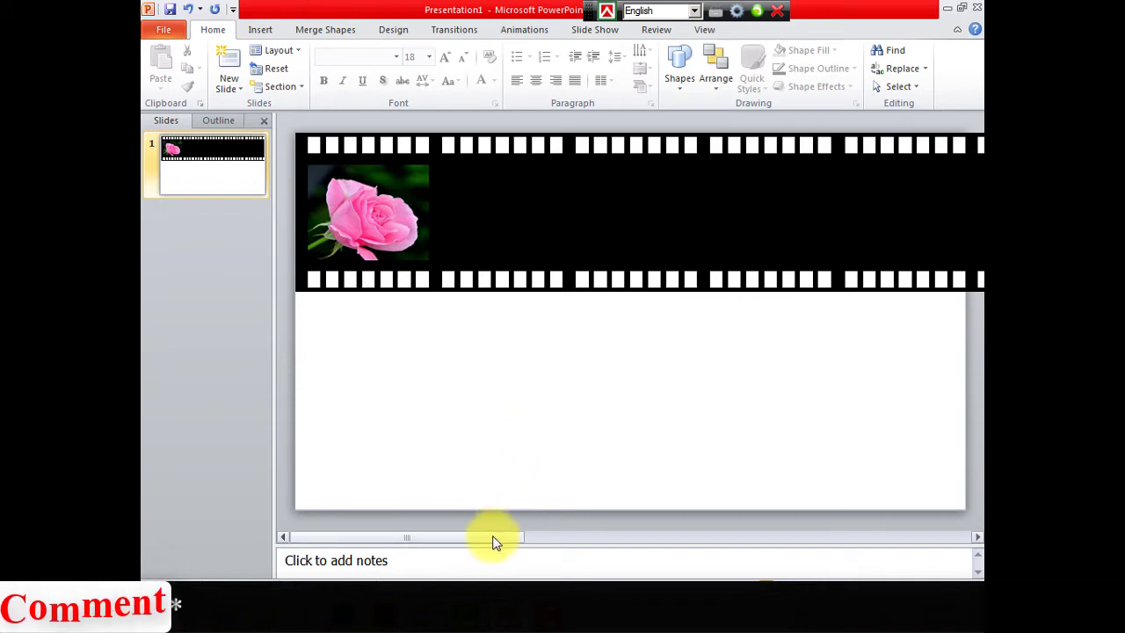
left_click(387, 201)
left_click(457, 419)
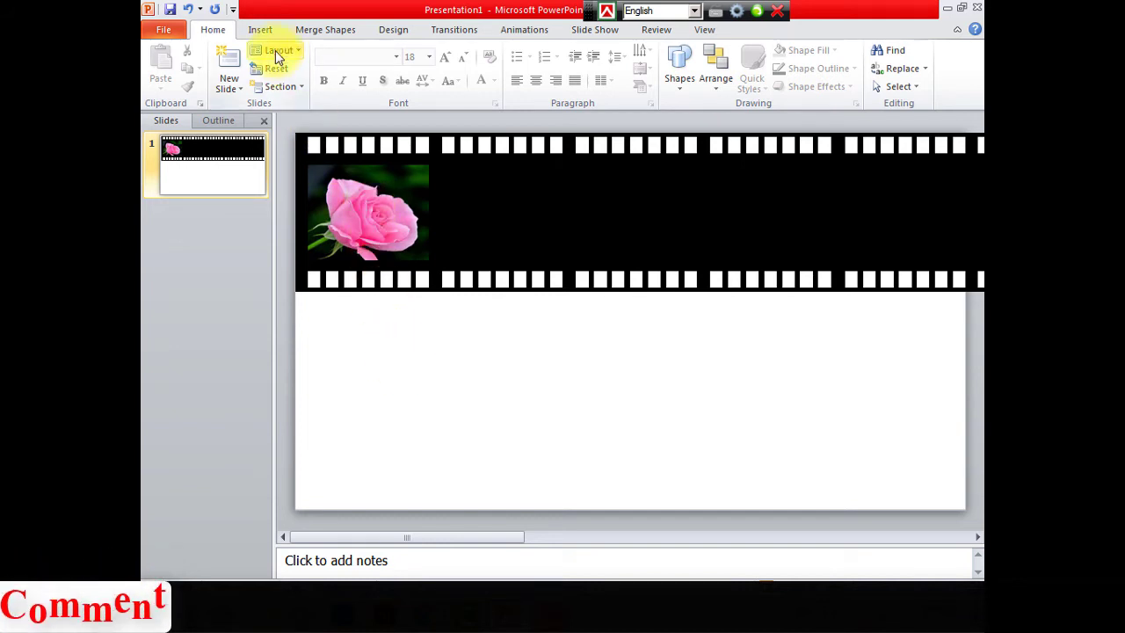
left_click(262, 30)
left_click(195, 78)
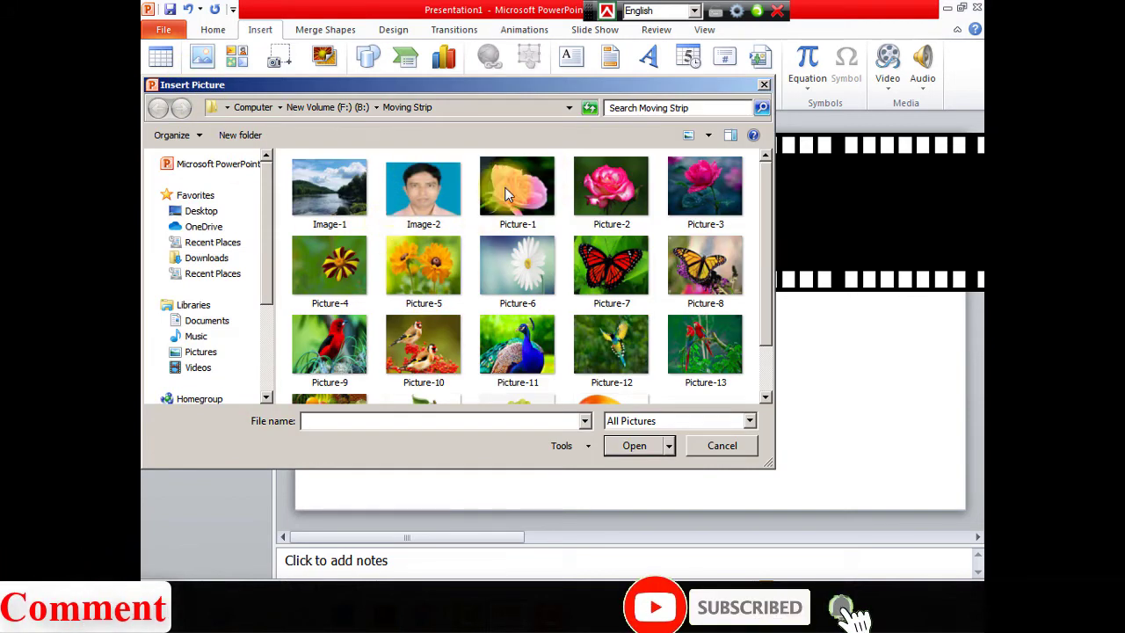
Insert Image-1, Image-2 and Picture-2 through Picture-6 from the Moving Strip folder
left_click(326, 194)
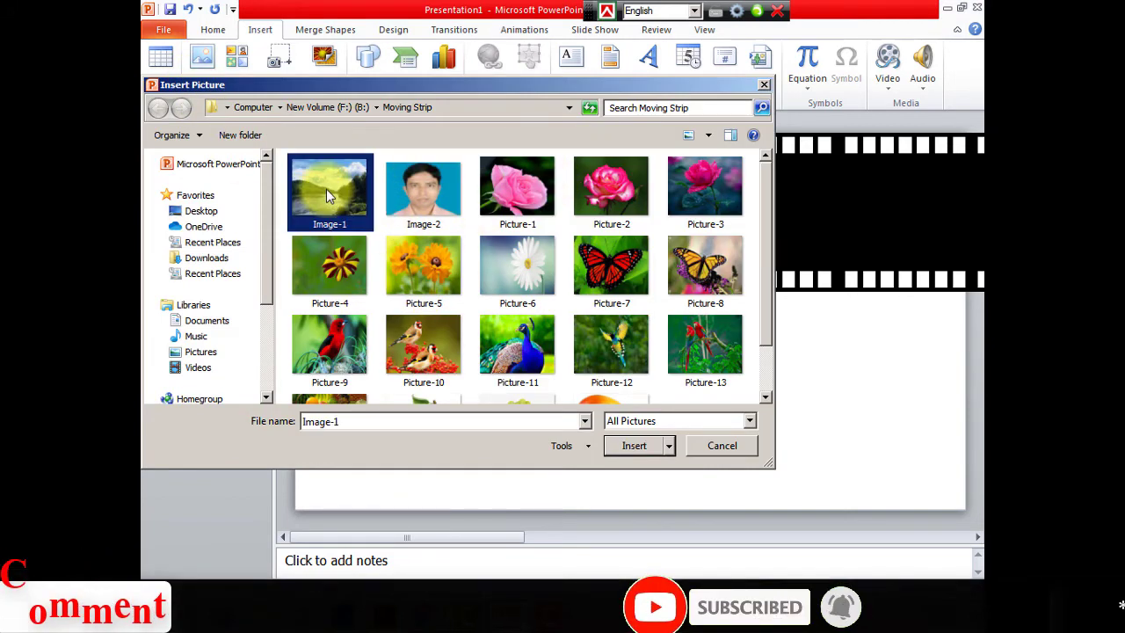
left_click(422, 198, "ctrl")
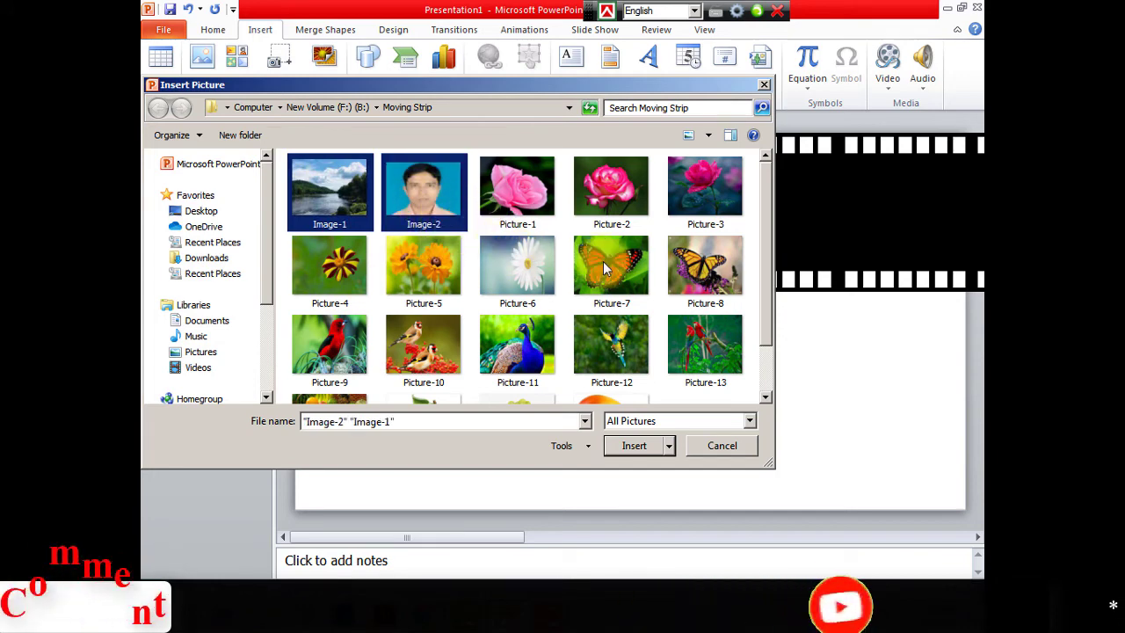
left_click(609, 184, "ctrl")
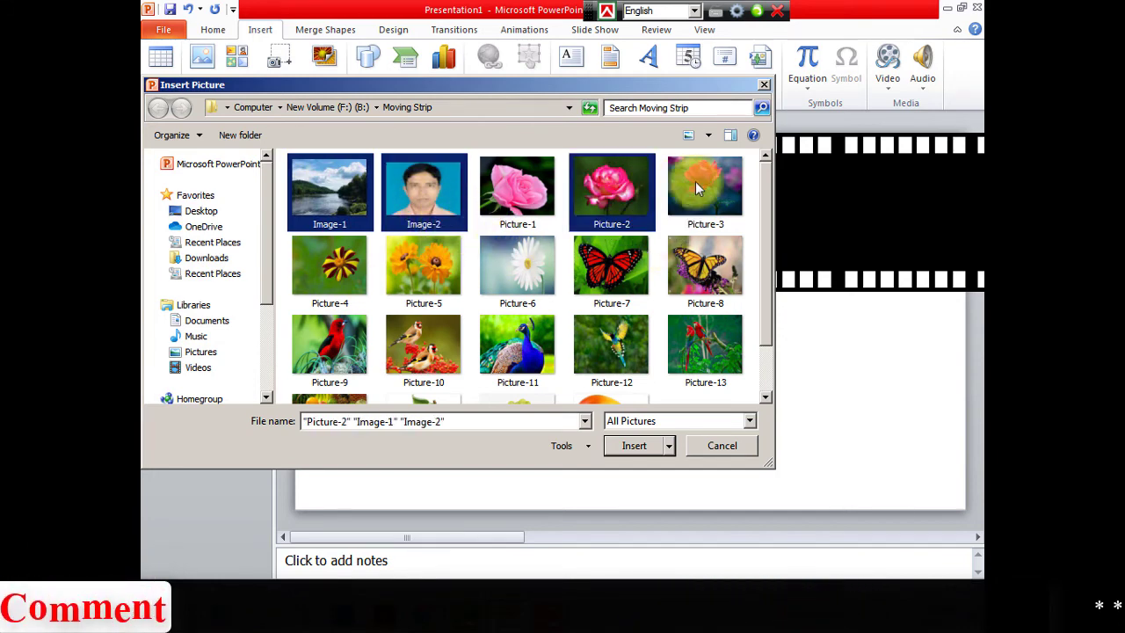
key("ctrl")
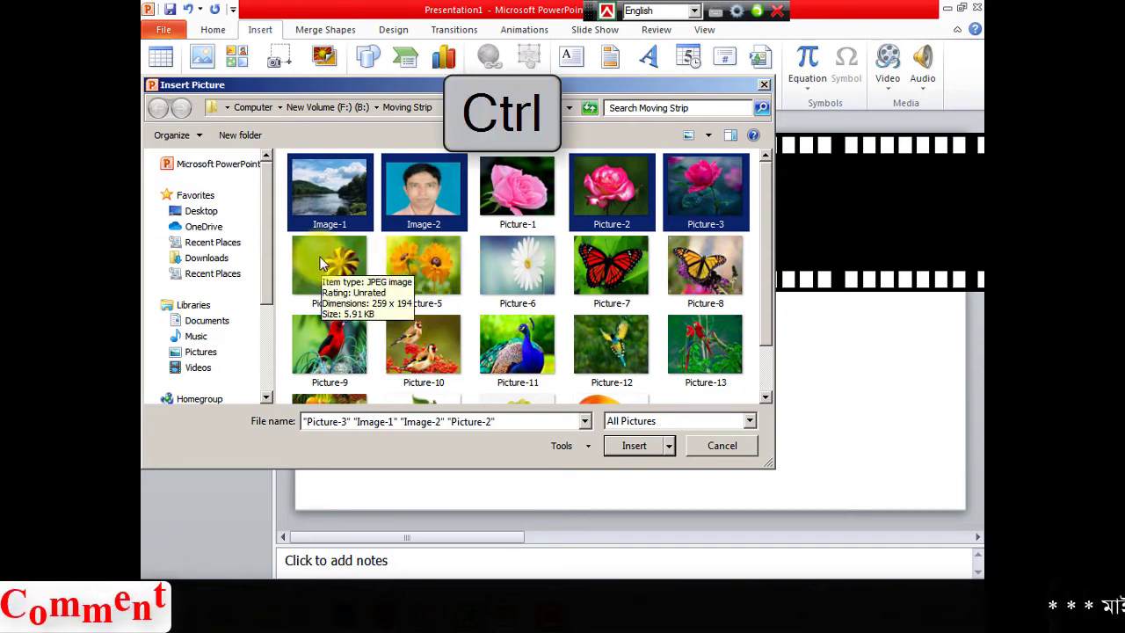
left_click(320, 263, "ctrl")
left_click(428, 262, "ctrl")
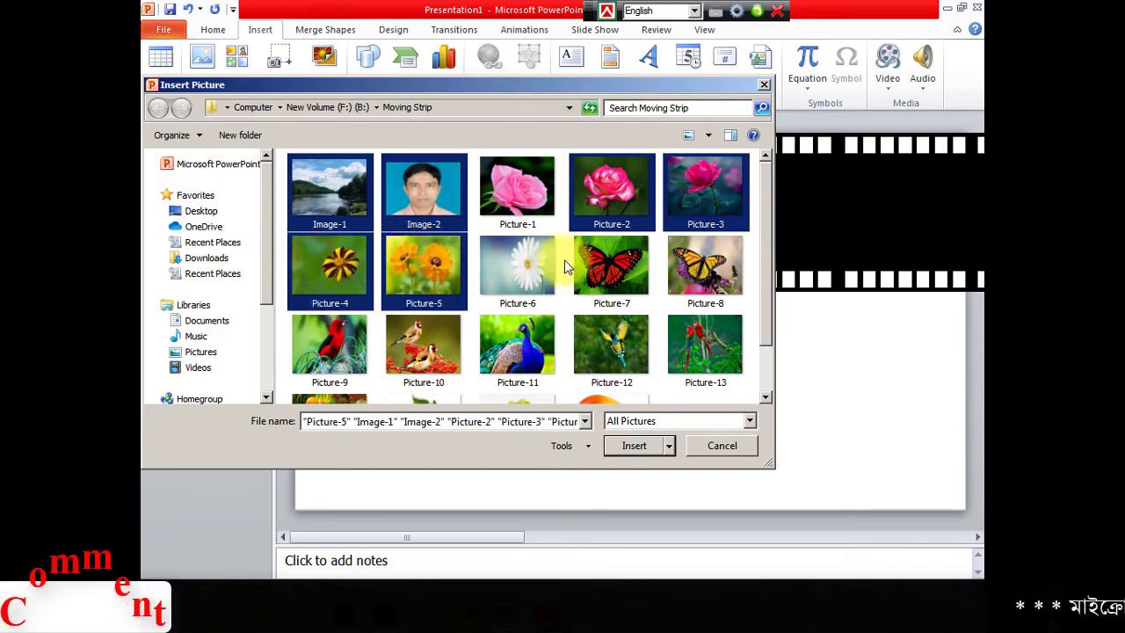
left_click(516, 265, "ctrl")
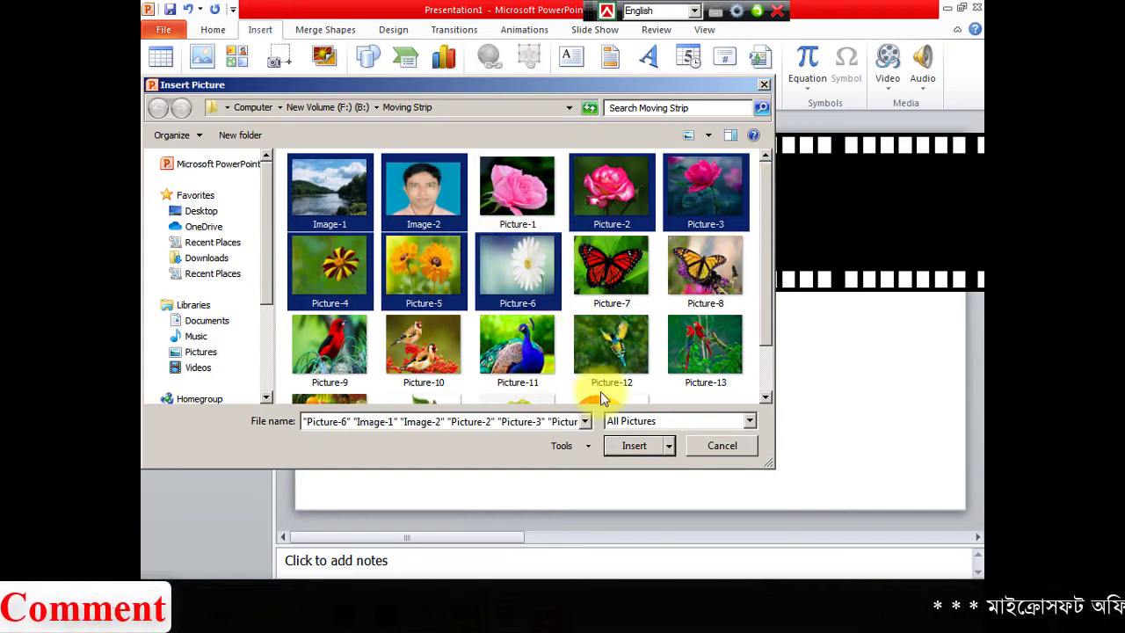
left_click(634, 445)
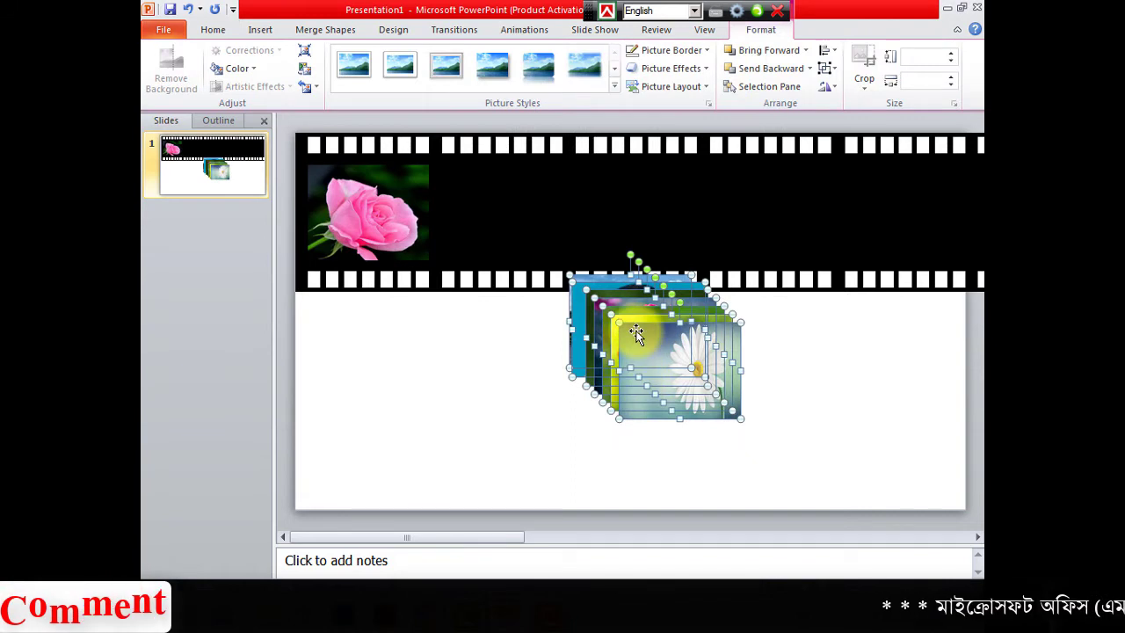
Spread the daisy, yellow flower, striped flower, rose, portrait and landscape photos apart beside the slide
left_click_drag(633, 332, 844, 375)
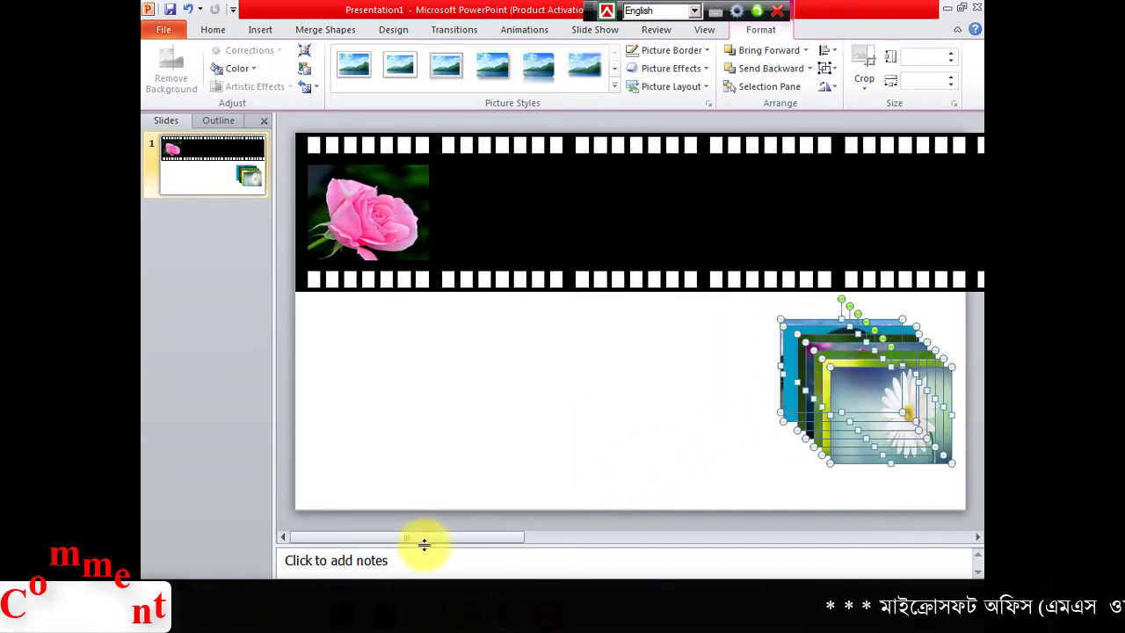
left_click_drag(423, 539, 567, 550)
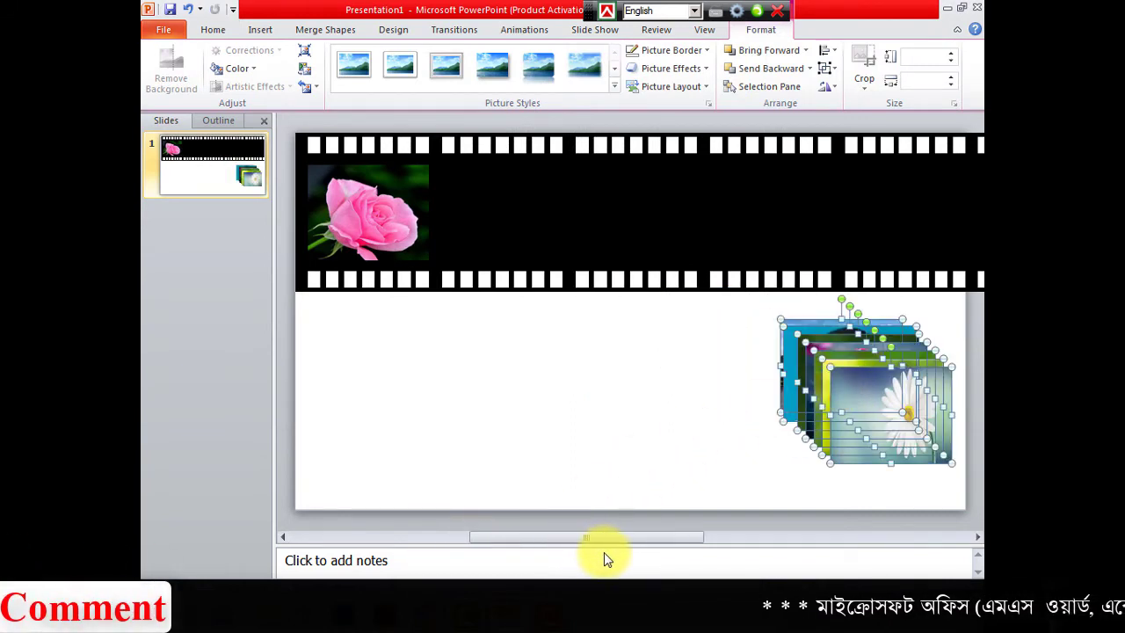
mouse_move(340, 390)
left_mouse_down()
mouse_move(740, 401)
mouse_move(901, 375)
left_mouse_up()
left_click(652, 439)
left_click_drag(748, 401, 784, 400)
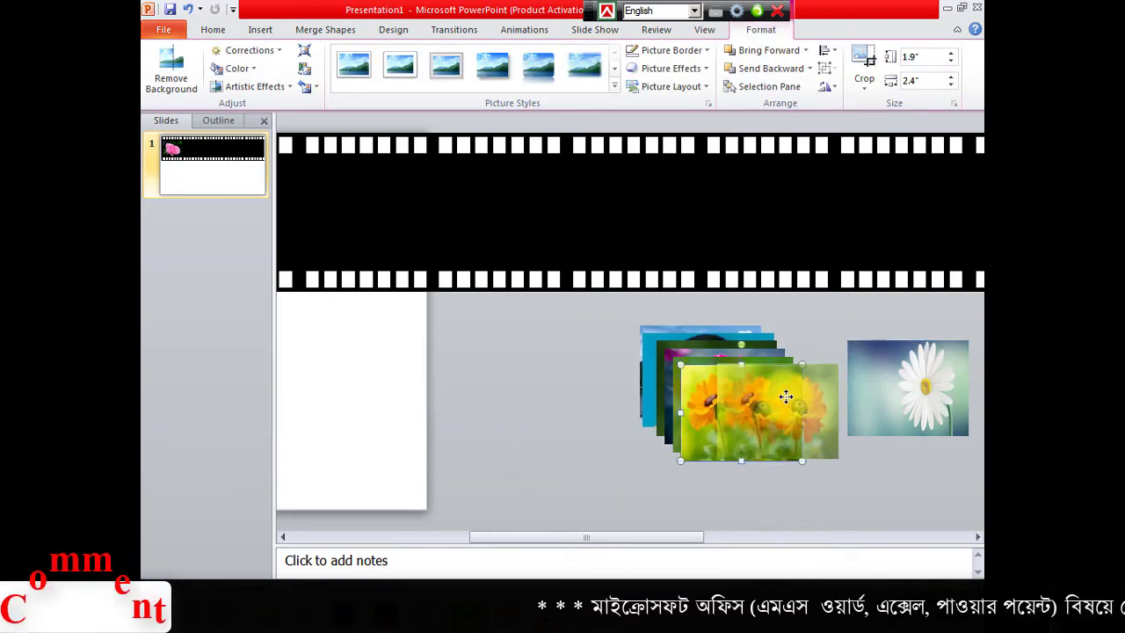
left_click_drag(684, 365, 617, 418)
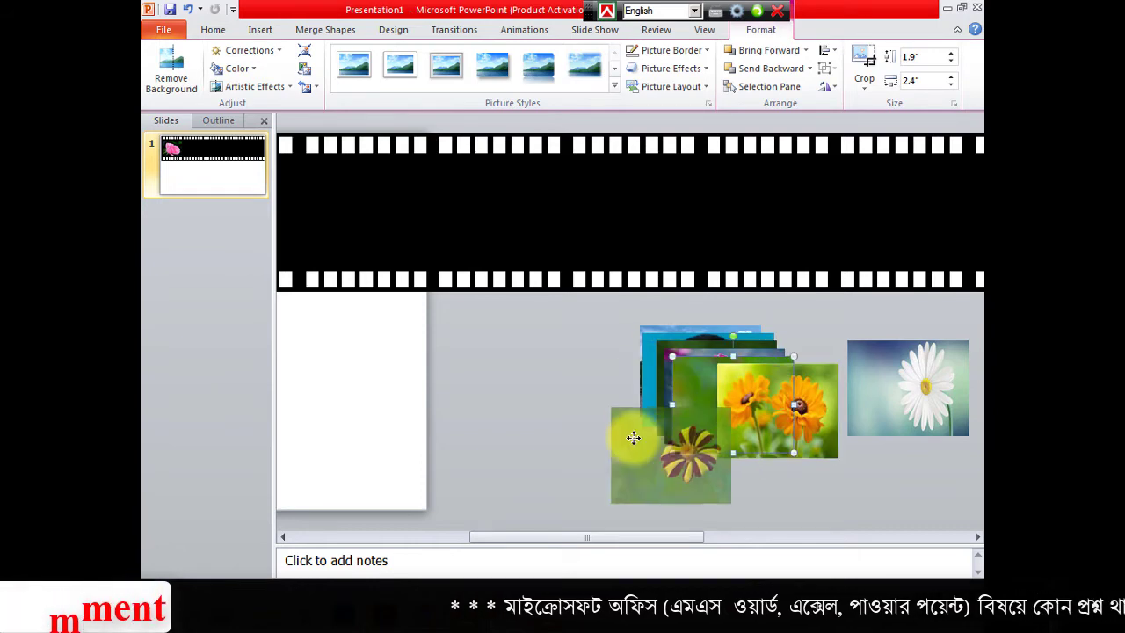
left_click_drag(672, 376, 487, 444)
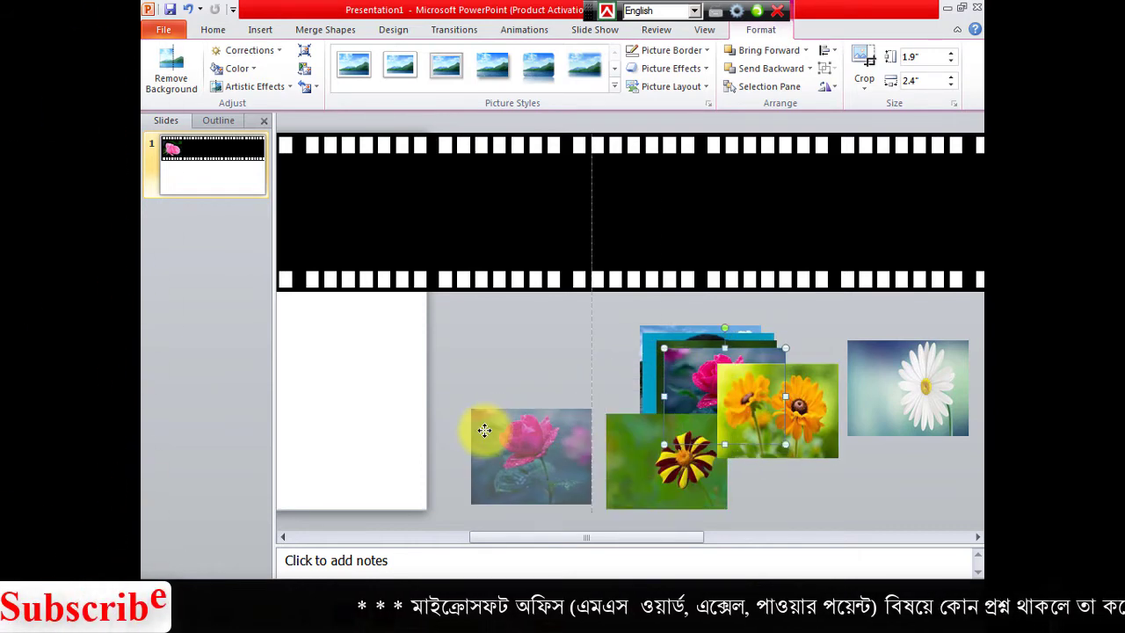
left_click(675, 372)
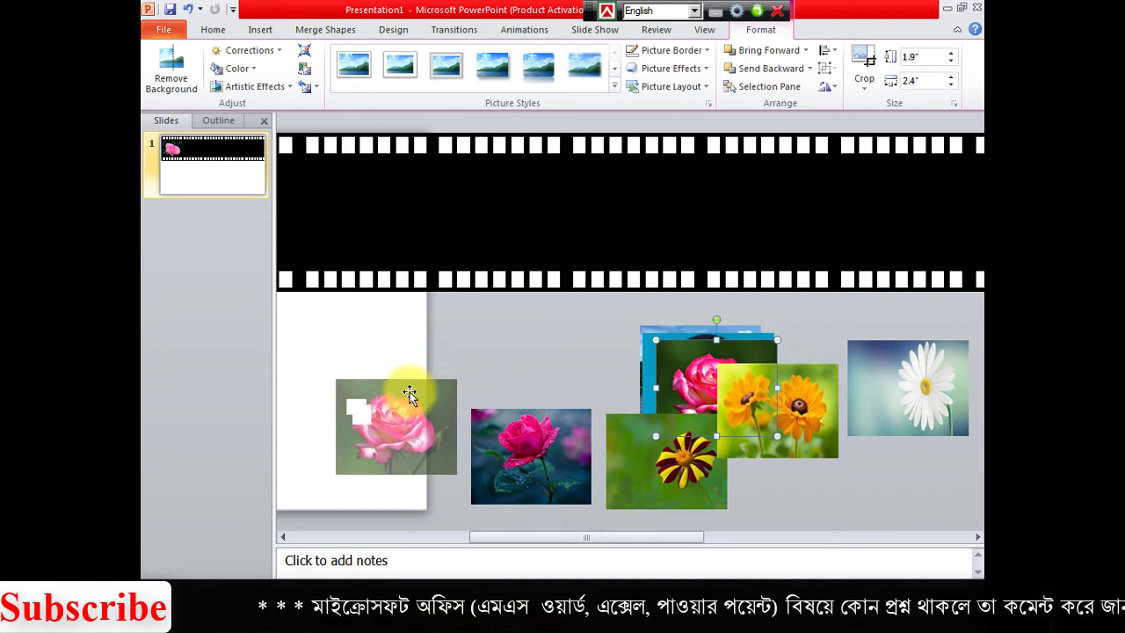
left_click_drag(675, 373, 355, 412)
mouse_move(670, 353)
left_mouse_down()
mouse_move(538, 326)
mouse_move(285, 341)
left_mouse_up()
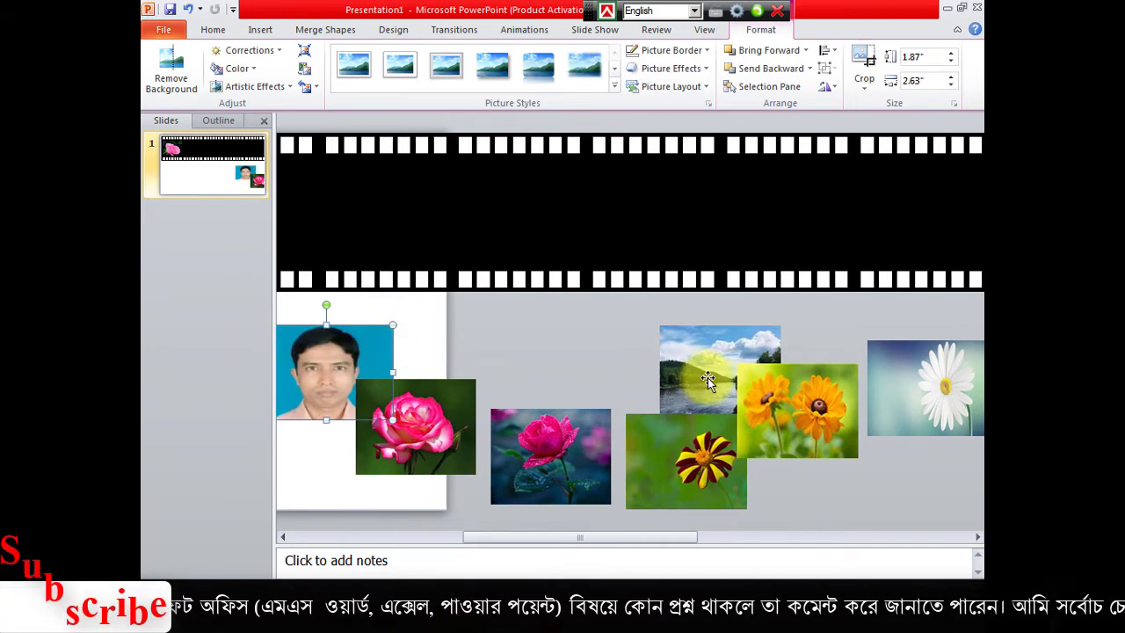
left_click_drag(707, 377, 529, 355)
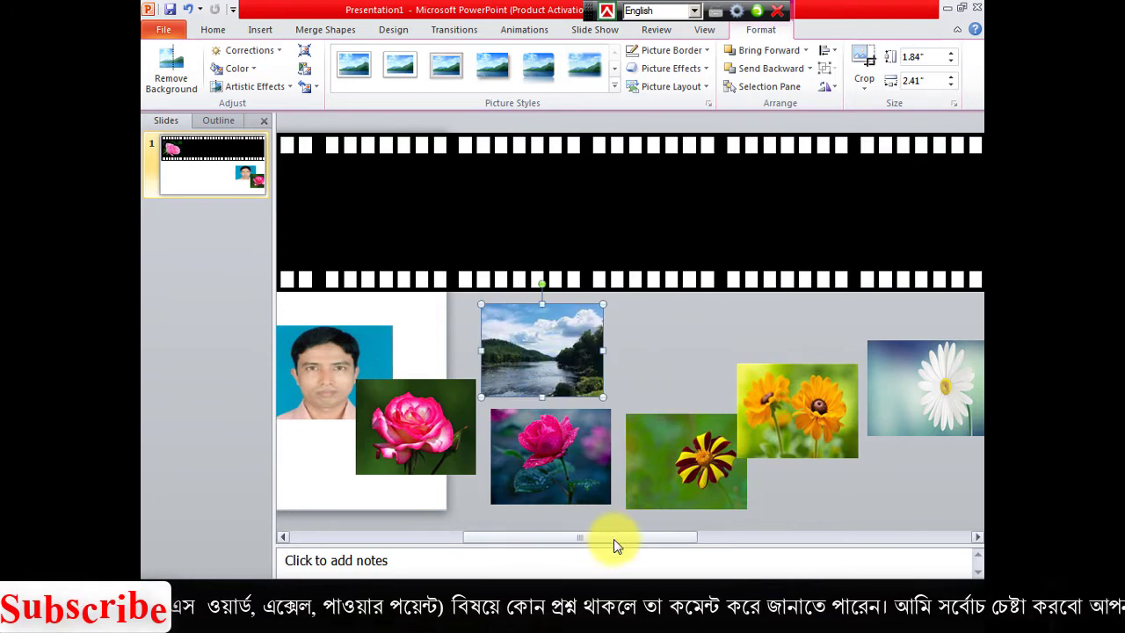
left_click_drag(613, 538, 415, 545)
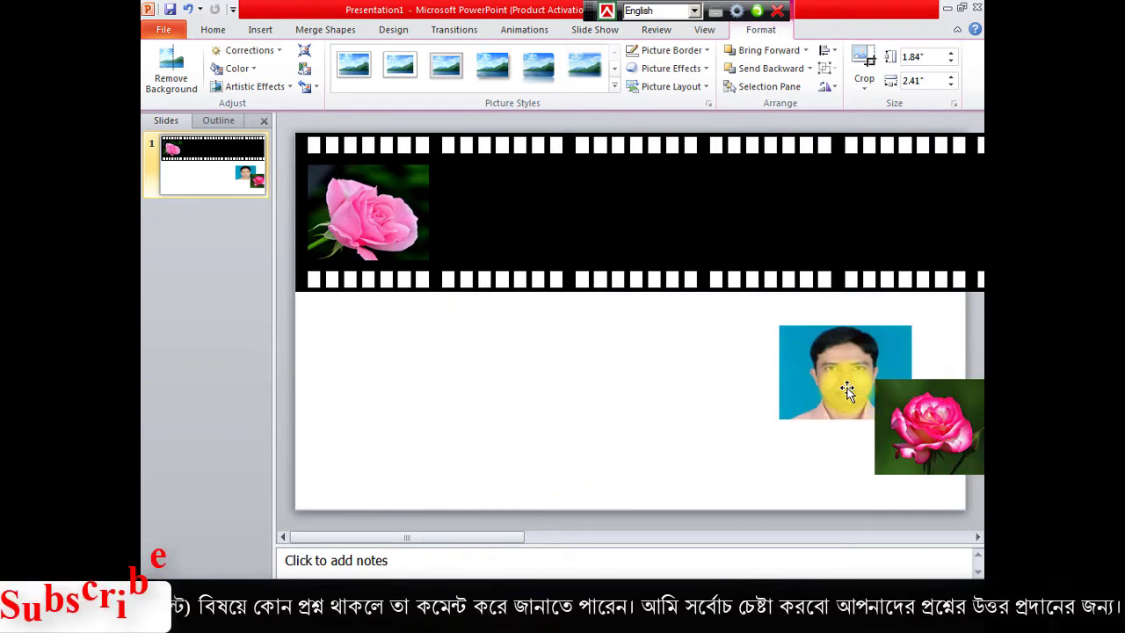
Place the portrait, trimmed to 2.4" wide, in the second frame and the pink rose in the third
left_click_drag(847, 390, 508, 222)
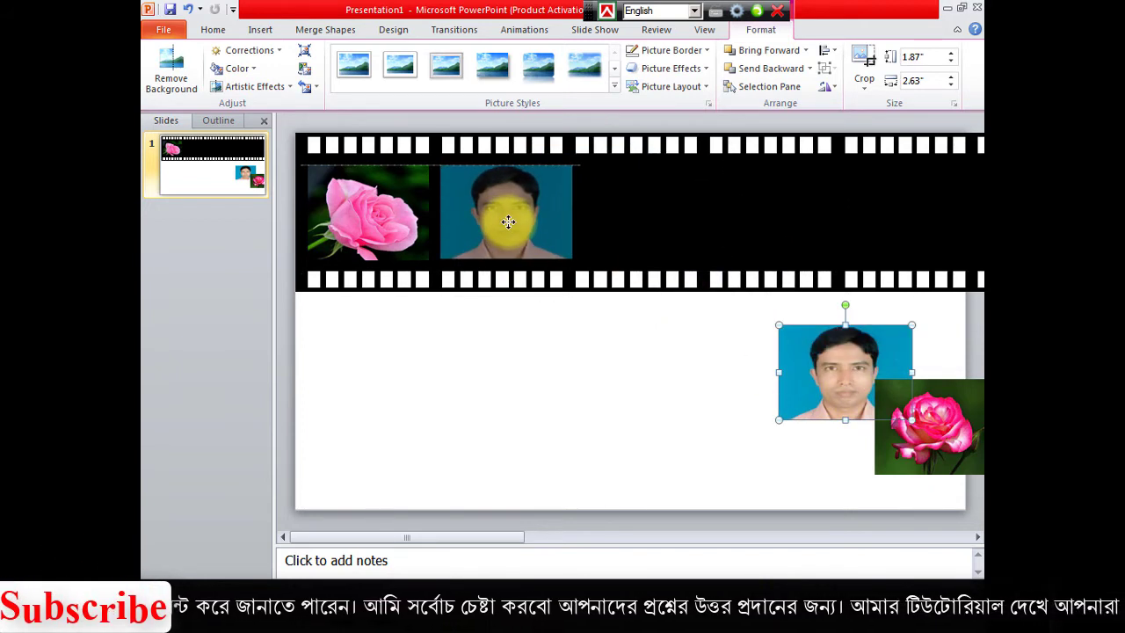
left_click_drag(508, 222, 504, 223)
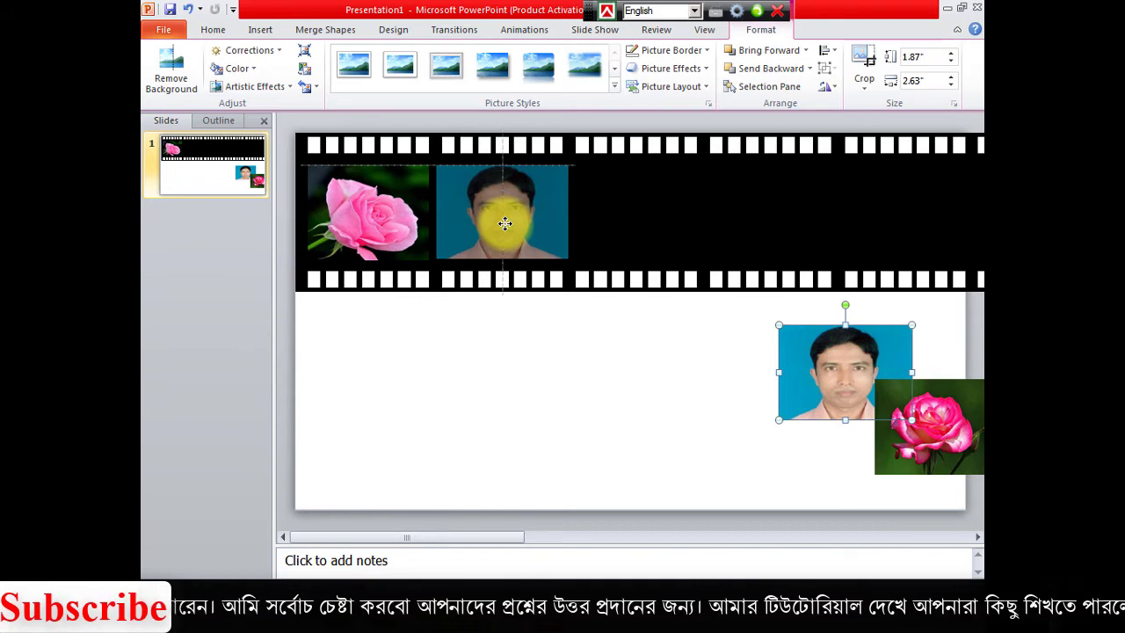
left_click_drag(504, 223, 507, 223)
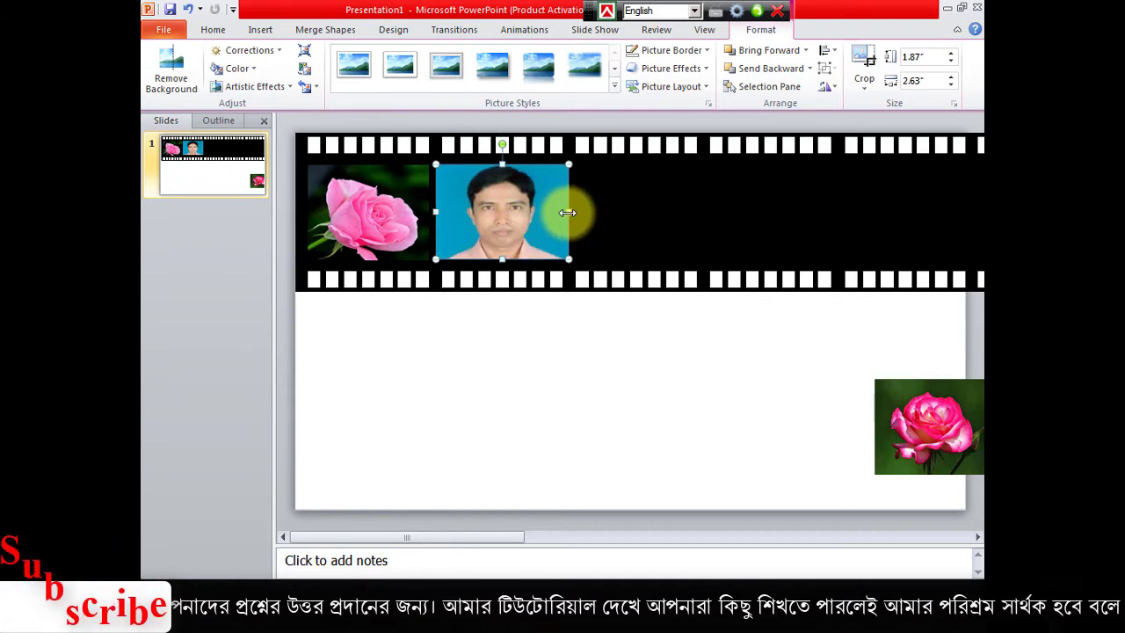
left_click_drag(557, 212, 563, 214)
left_click(581, 385)
left_click(454, 221)
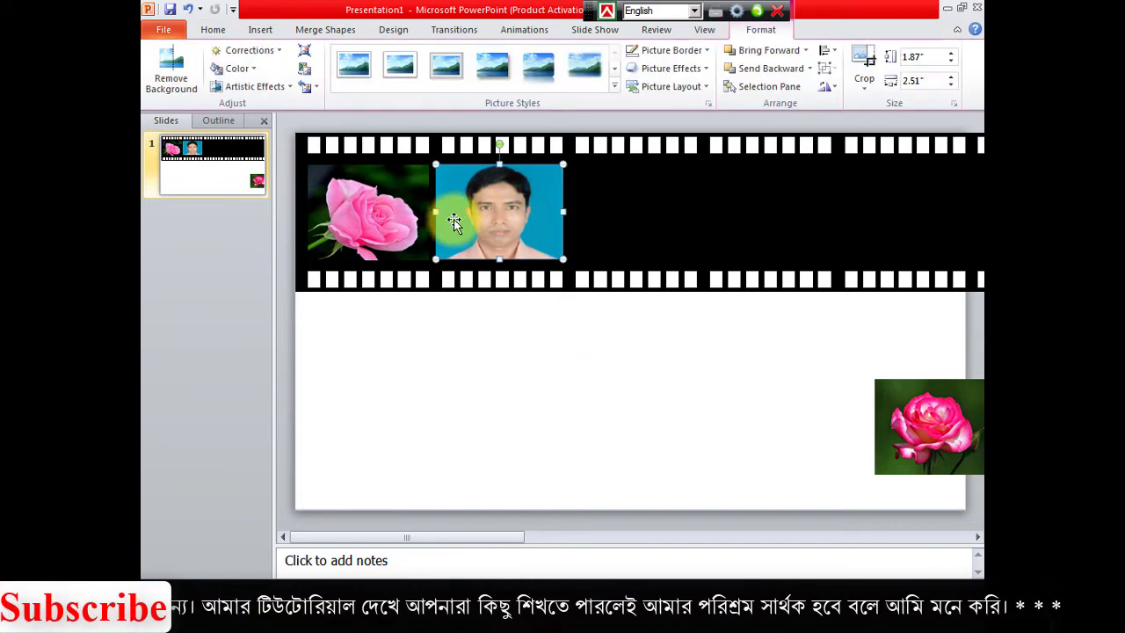
left_click_drag(437, 211, 442, 211)
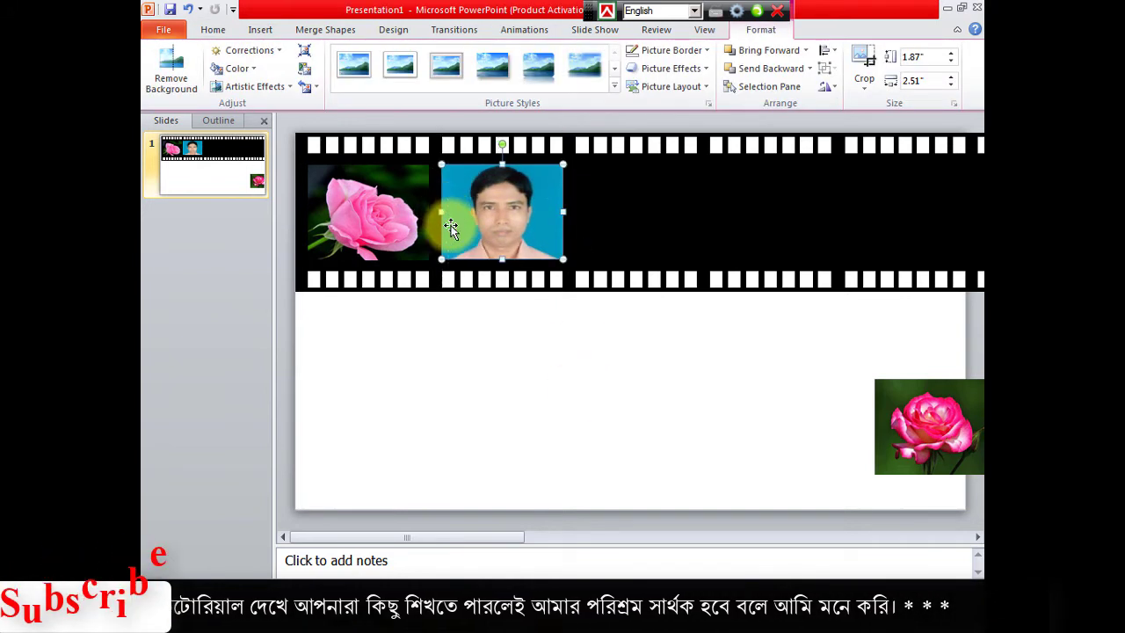
left_click(496, 355)
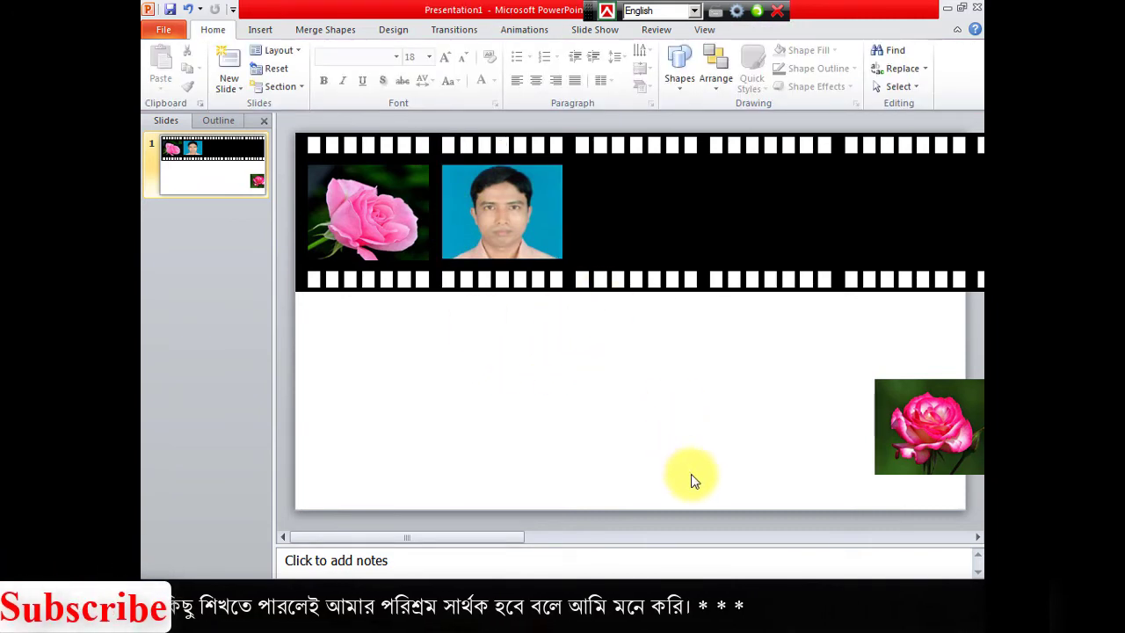
mouse_move(945, 440)
left_mouse_down()
mouse_move(747, 275)
mouse_move(645, 222)
left_mouse_up()
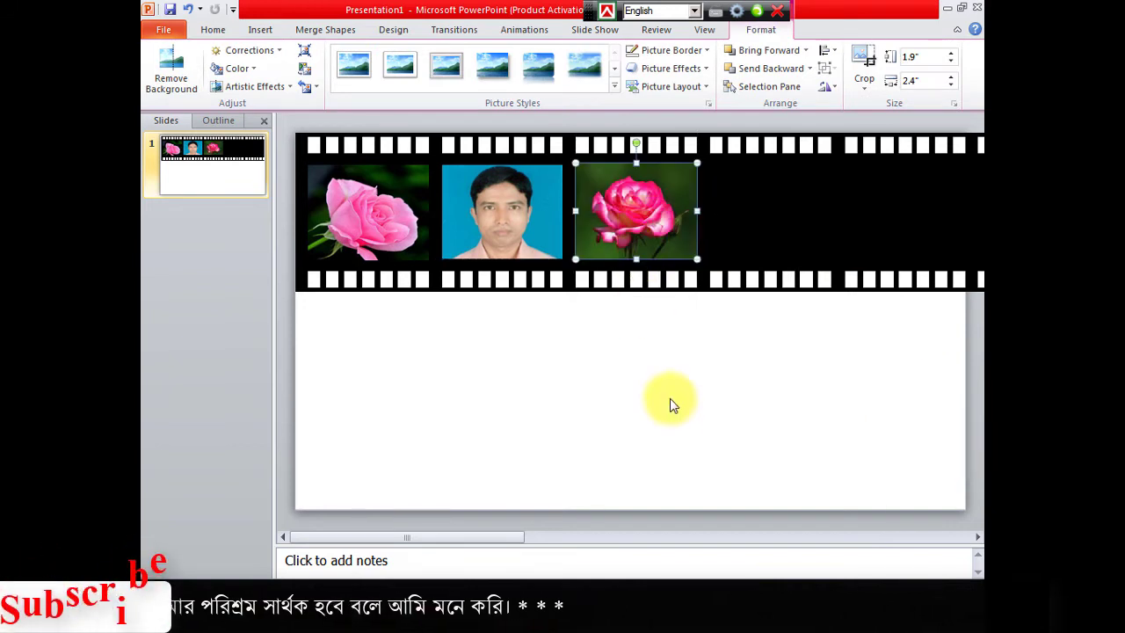
left_click(669, 427)
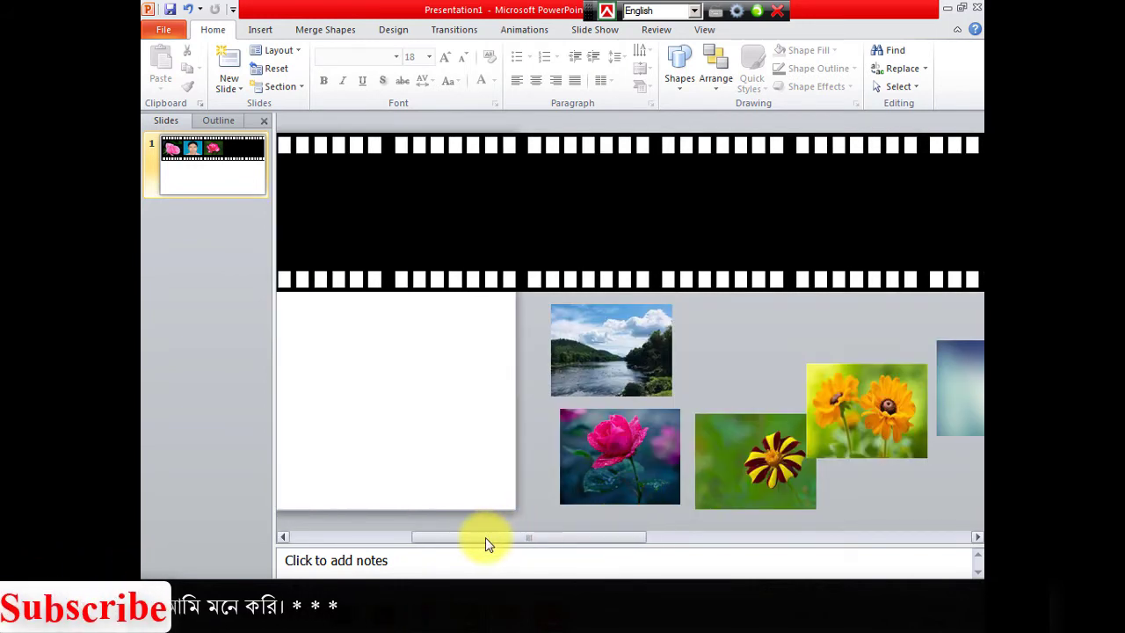
Fill the next frames with the river, dewy rose, striped flower, orange flowers and daisy photos
mouse_move(725, 344)
left_mouse_down()
mouse_move(463, 222)
mouse_move(443, 197)
mouse_move(432, 202)
left_mouse_up()
left_click_drag(745, 455, 582, 213)
left_click_drag(846, 480, 674, 230)
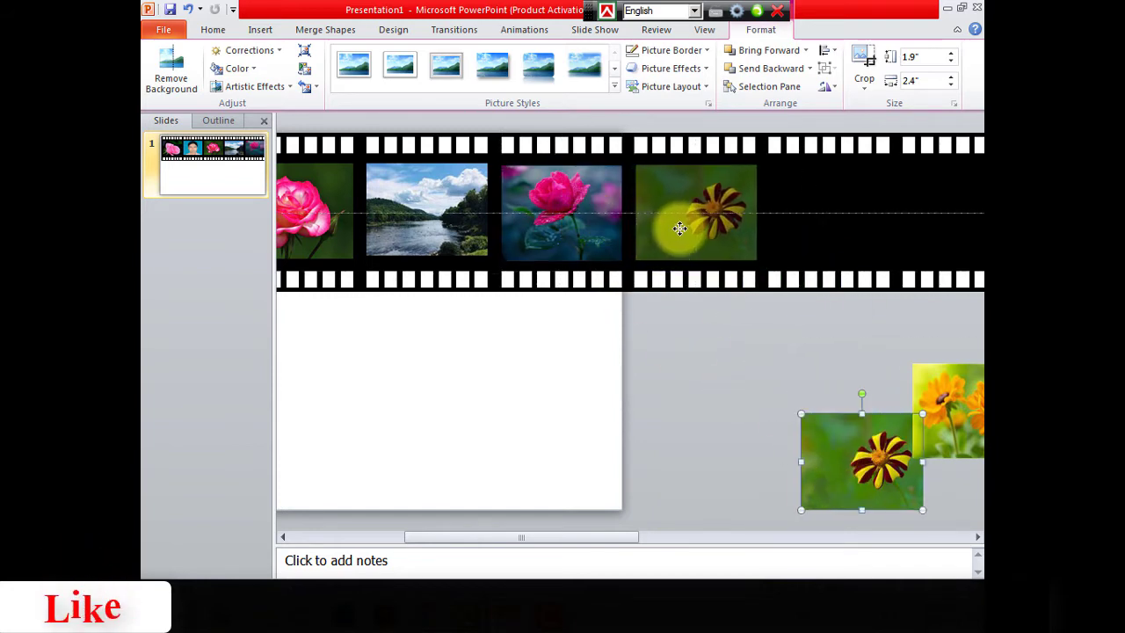
left_click_drag(676, 229, 679, 228)
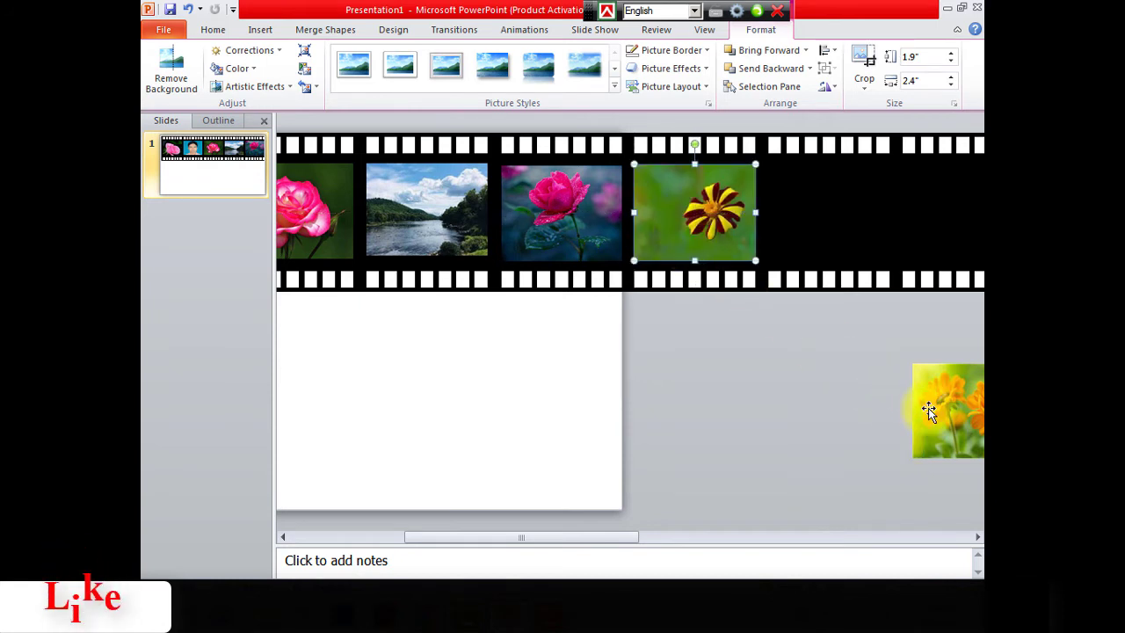
left_click_drag(946, 419, 802, 217)
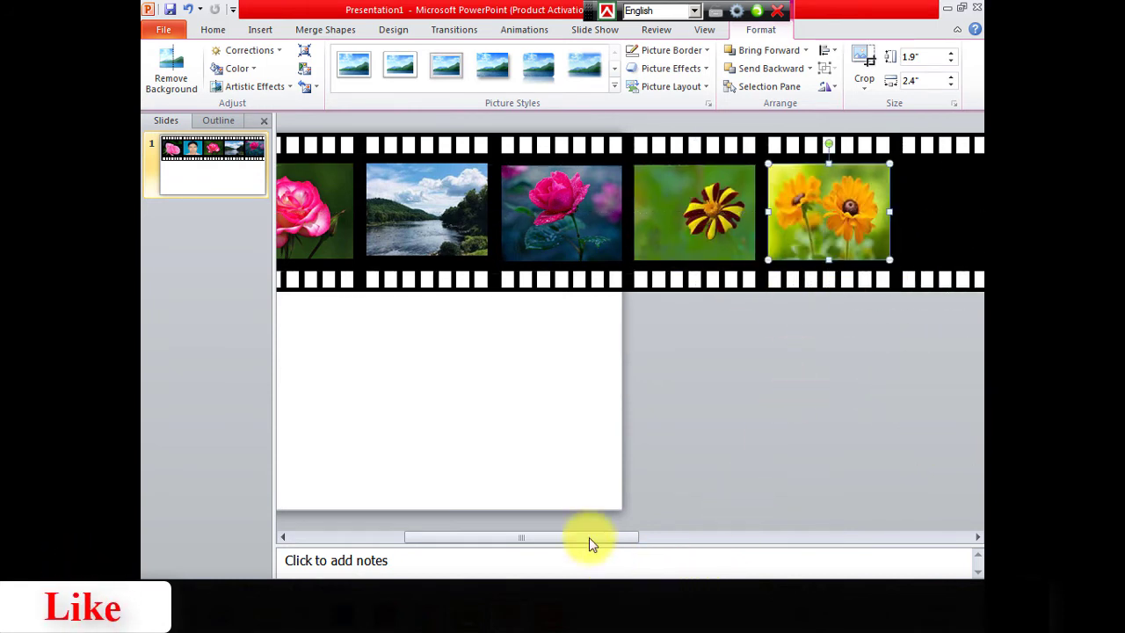
left_click_drag(586, 536, 737, 536)
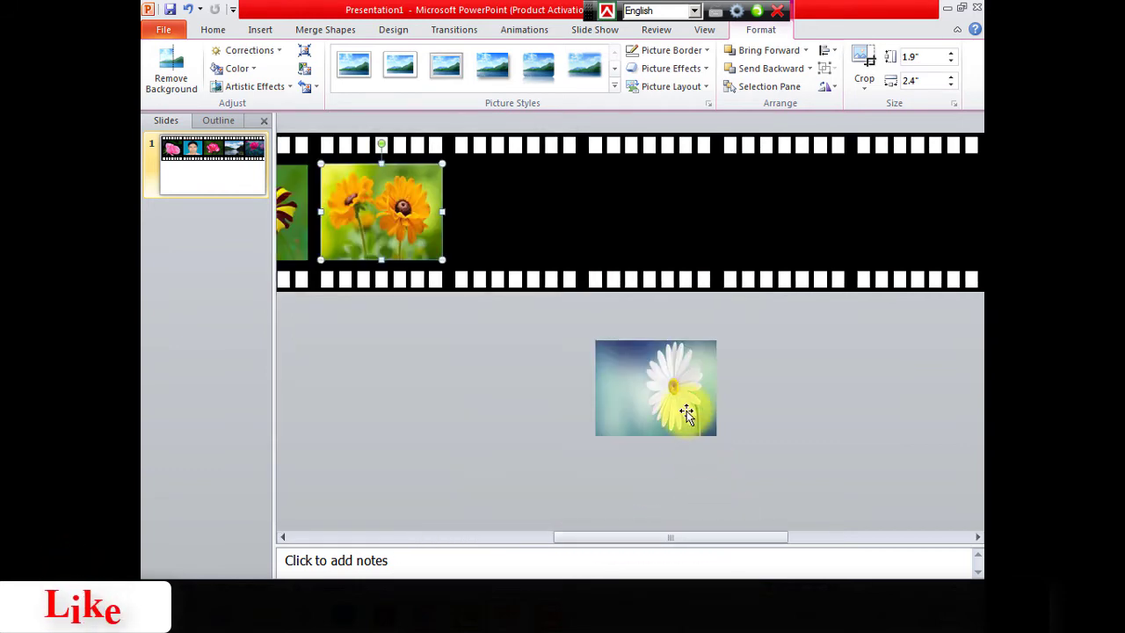
left_click_drag(686, 415, 544, 232)
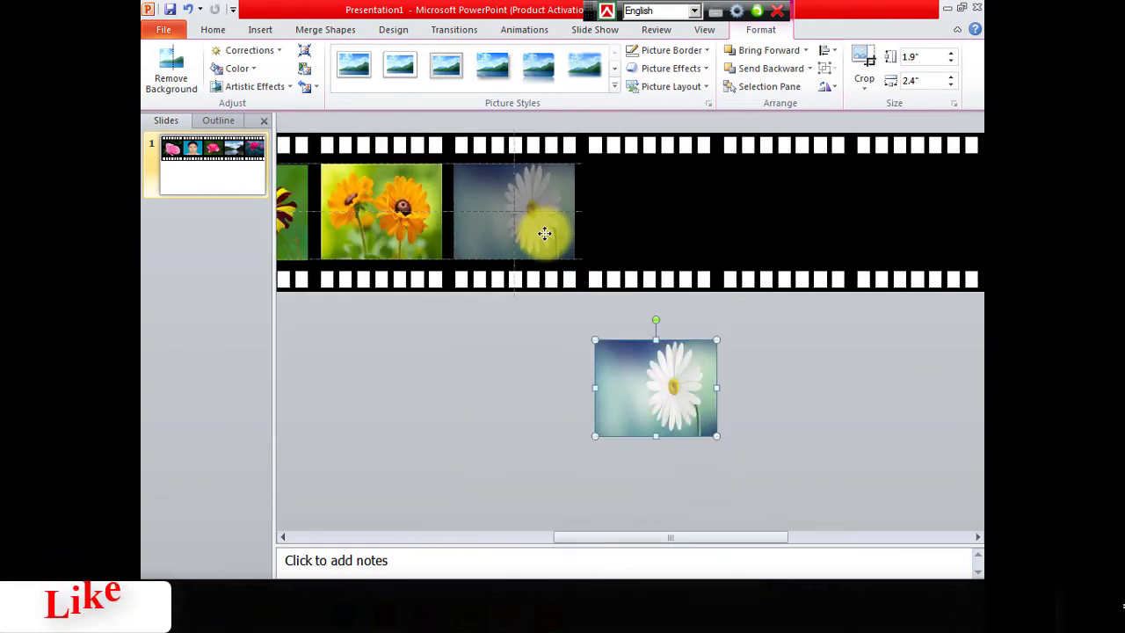
left_click_drag(544, 233, 544, 233)
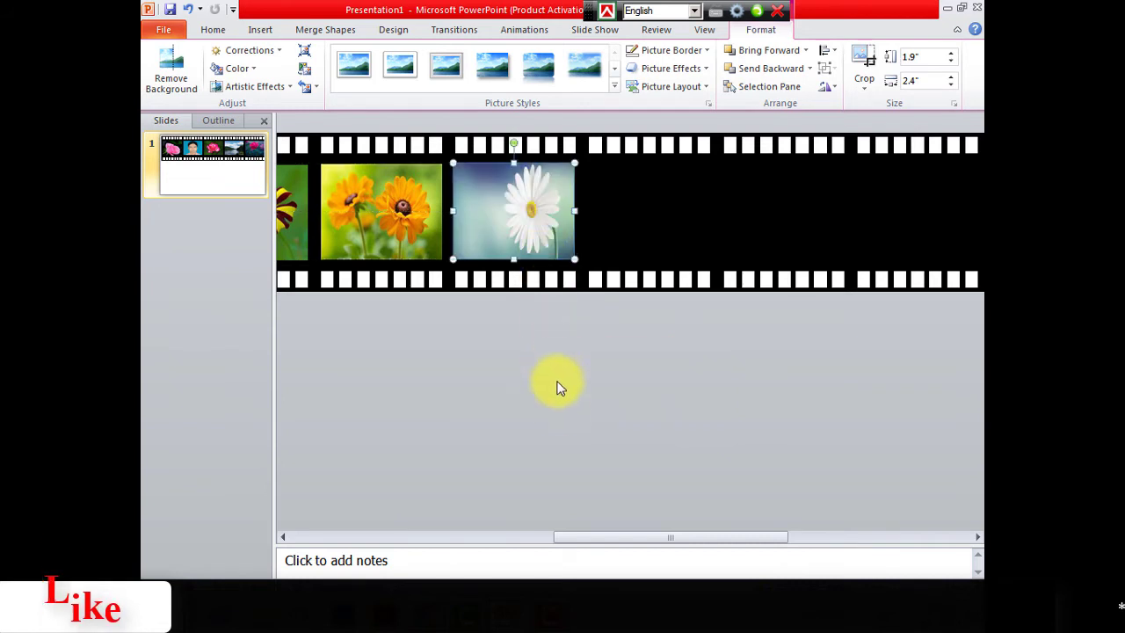
left_click(535, 435)
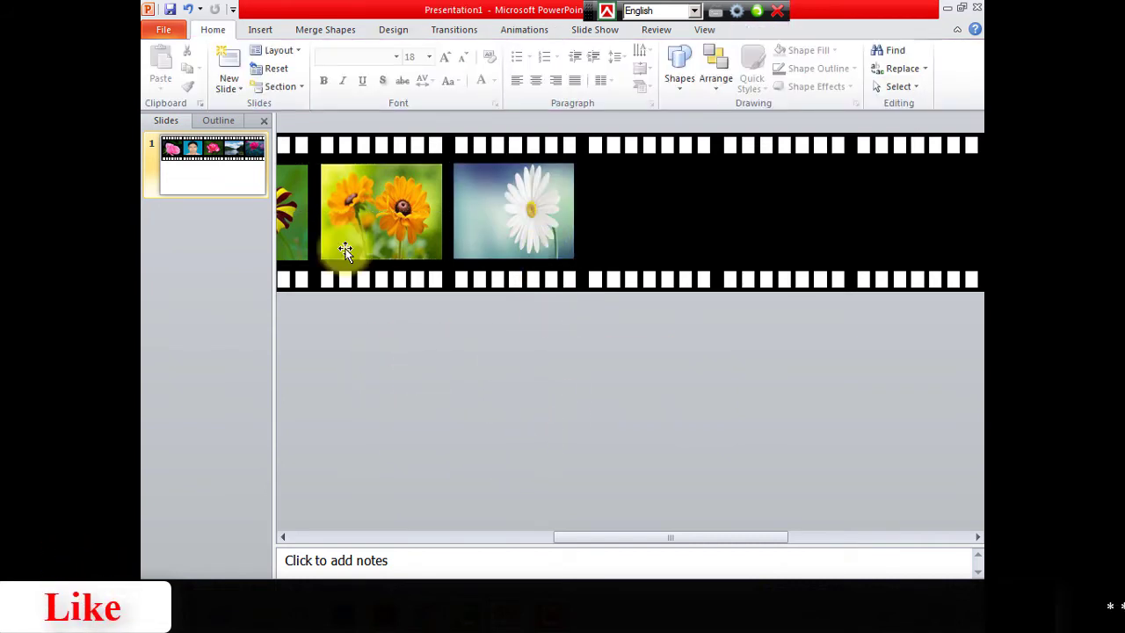
Insert Picture-7 through Picture-14 from the Moving Strip folder onto the slide
left_click(260, 32)
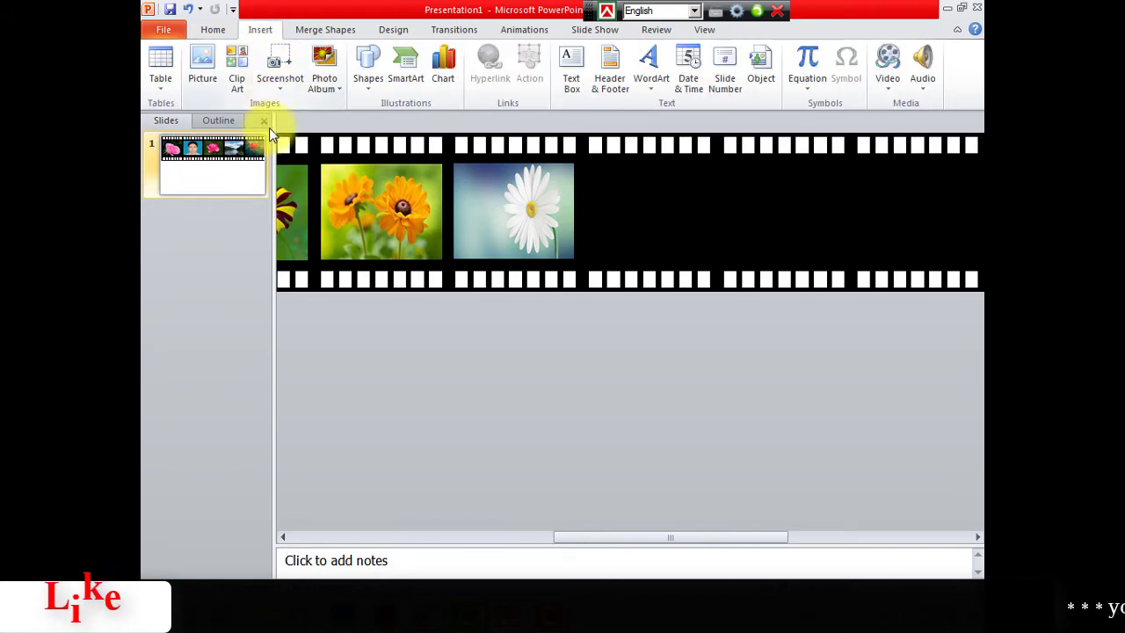
left_click(203, 70)
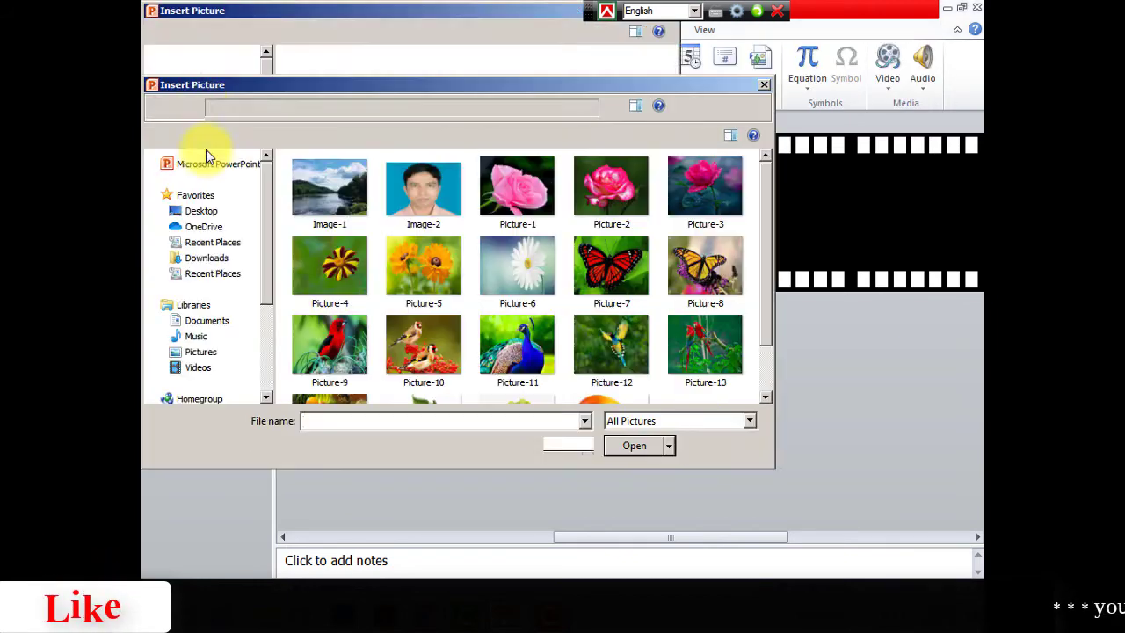
left_click(606, 268)
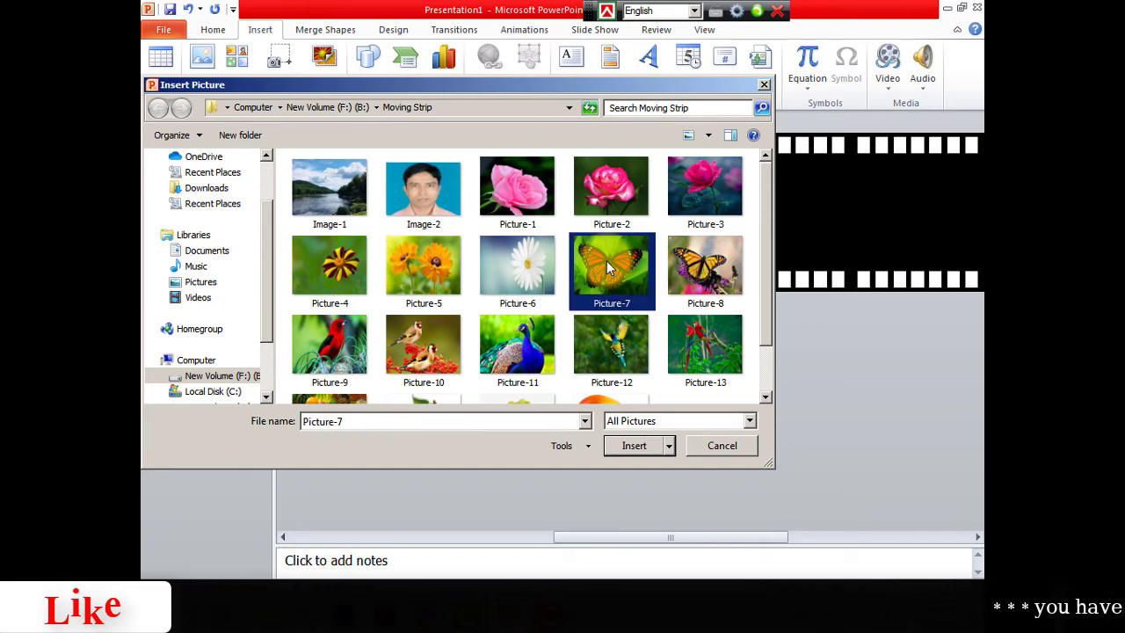
left_click(704, 279, "ctrl")
left_click(351, 351, "ctrl")
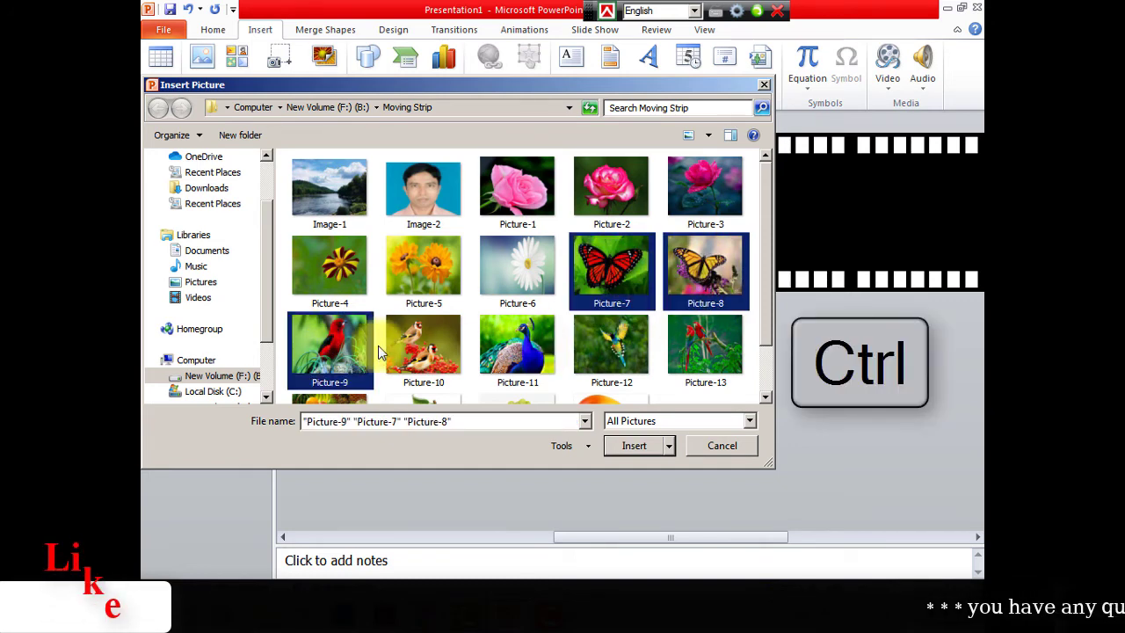
left_click(424, 347, "ctrl")
left_click(523, 347, "ctrl")
left_click(607, 348, "ctrl")
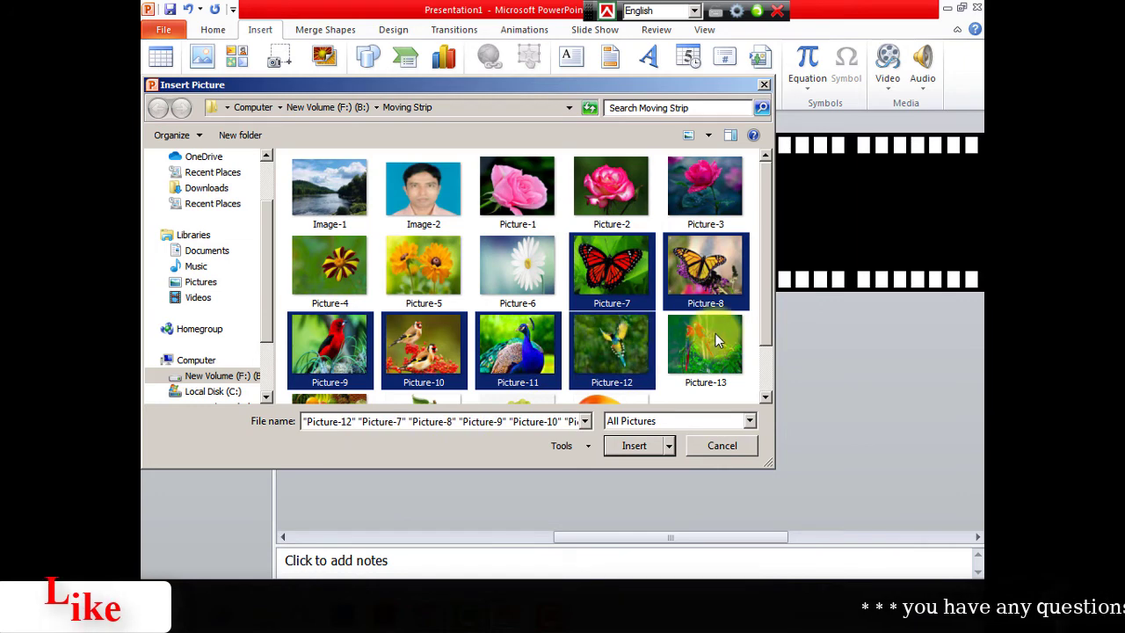
left_click(716, 333, "ctrl")
left_click_drag(769, 233, 760, 282)
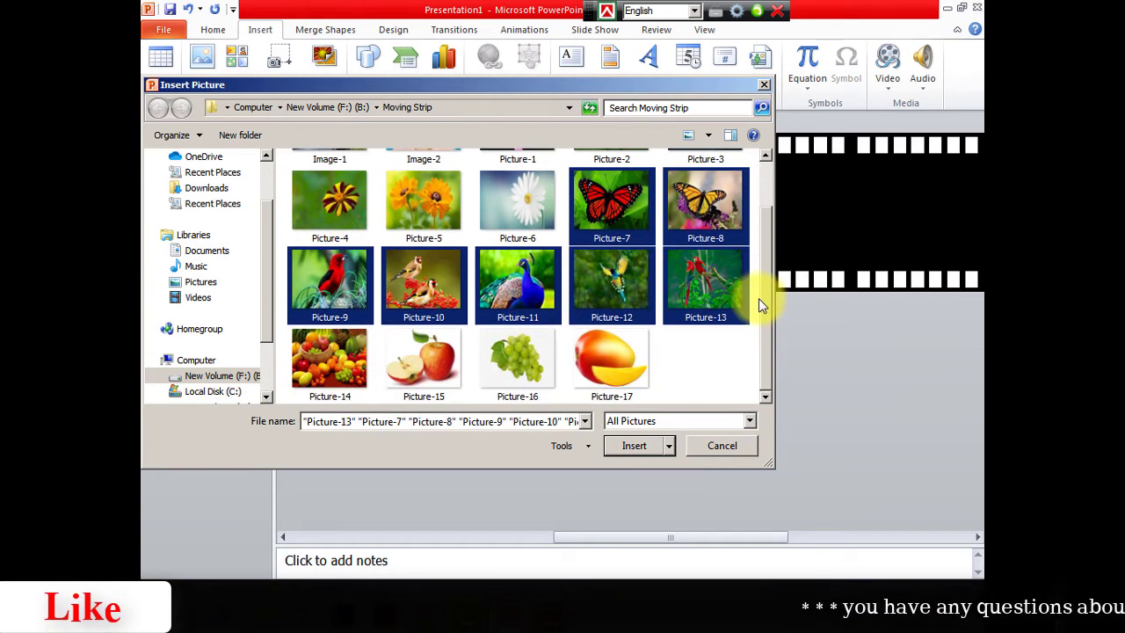
left_click(339, 352, "ctrl")
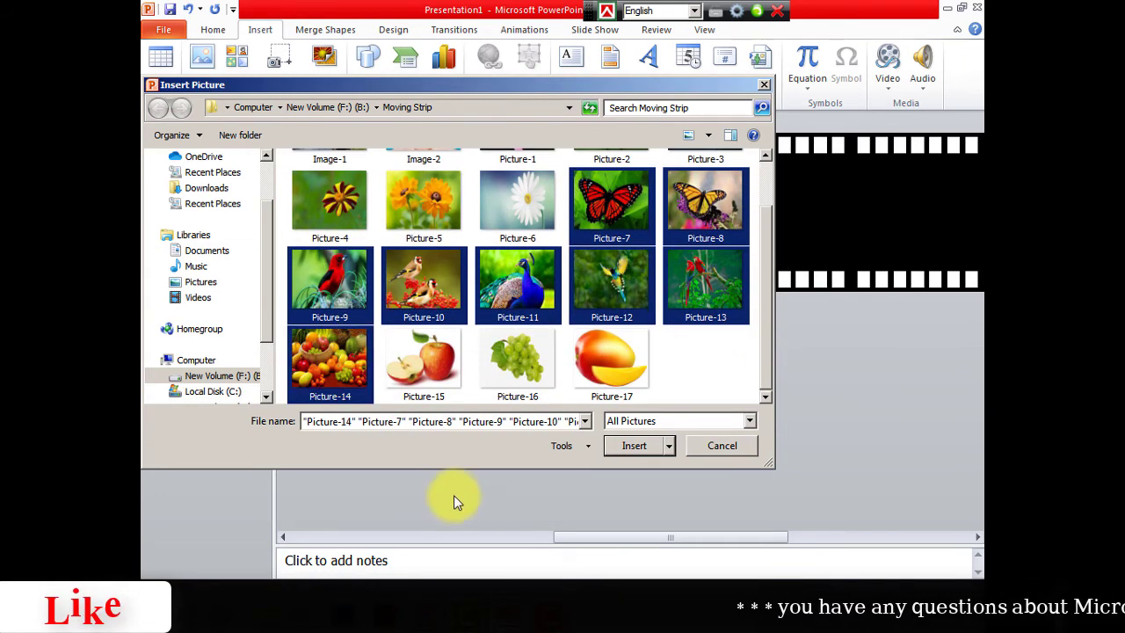
left_click(635, 446)
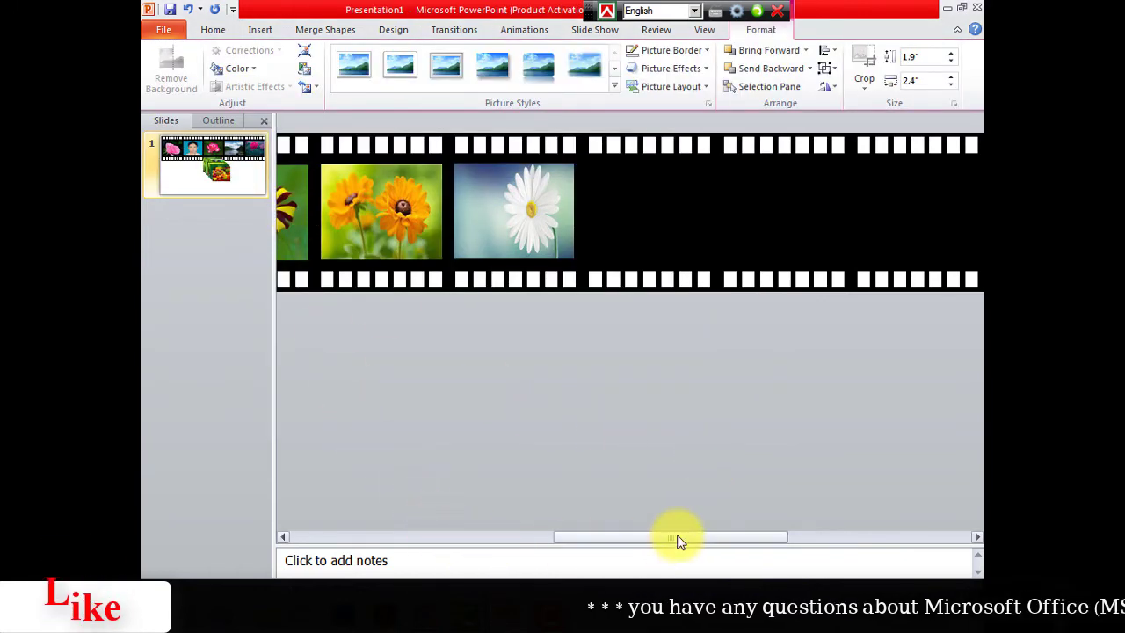
Move the stack of eight new photos off the slide's right side, beneath the empty film-strip frames
left_click_drag(671, 538, 402, 530)
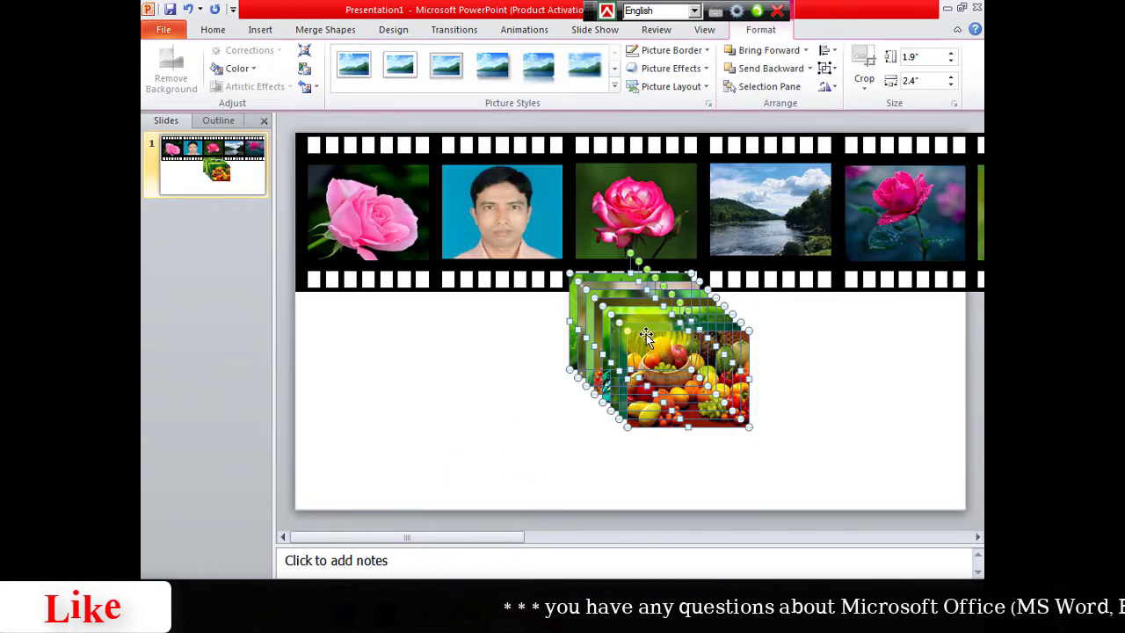
left_click_drag(677, 351, 894, 366)
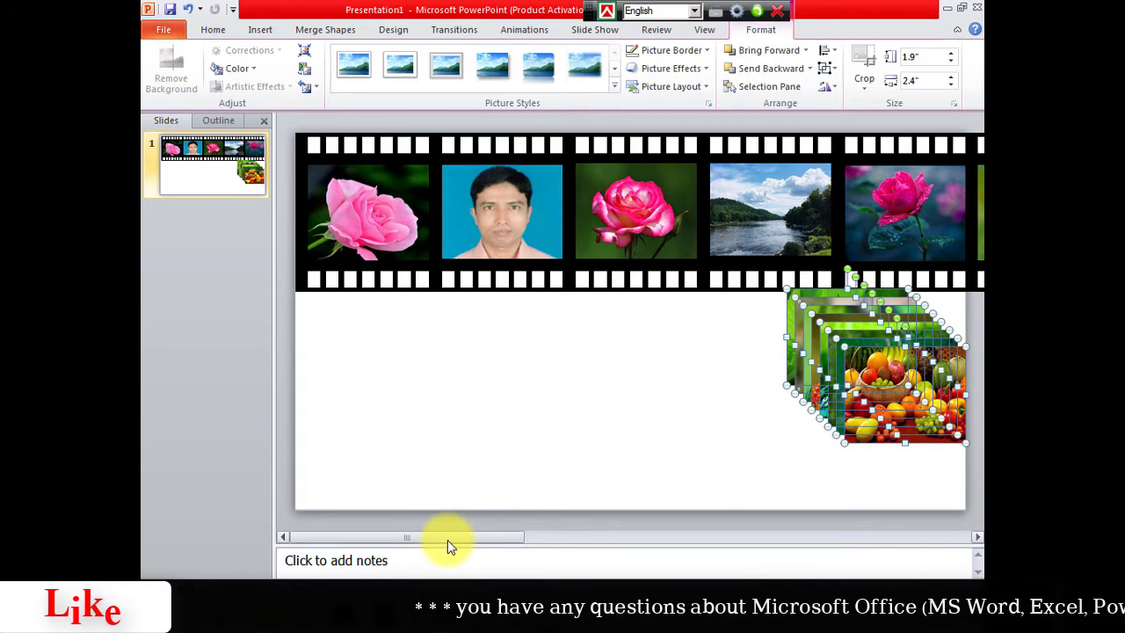
left_click_drag(429, 545, 612, 539)
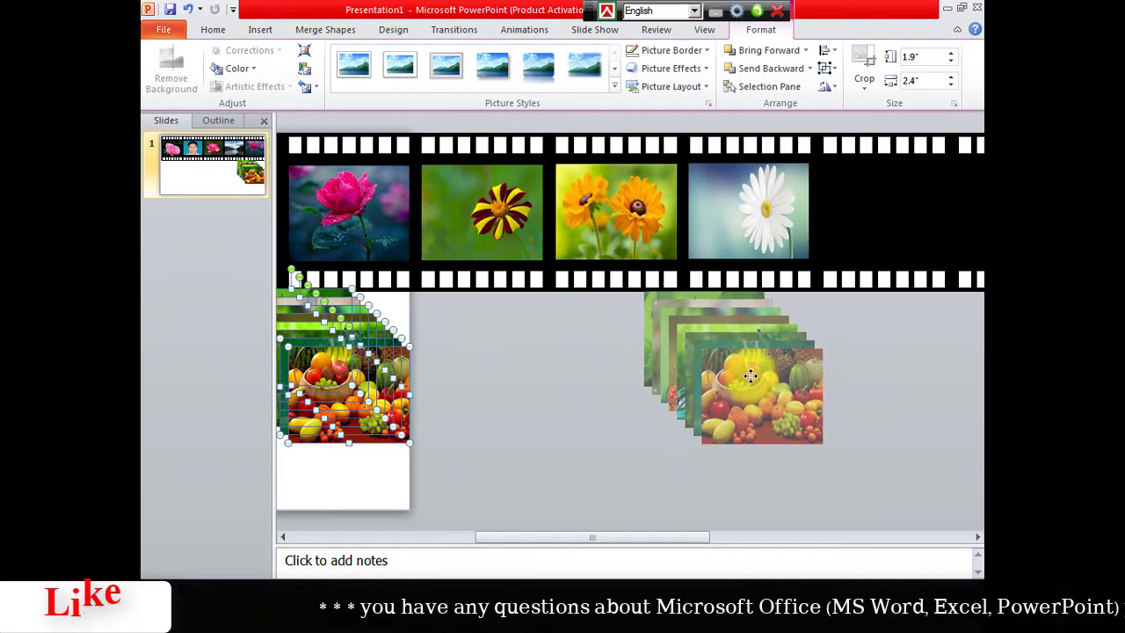
left_click_drag(330, 371, 779, 393)
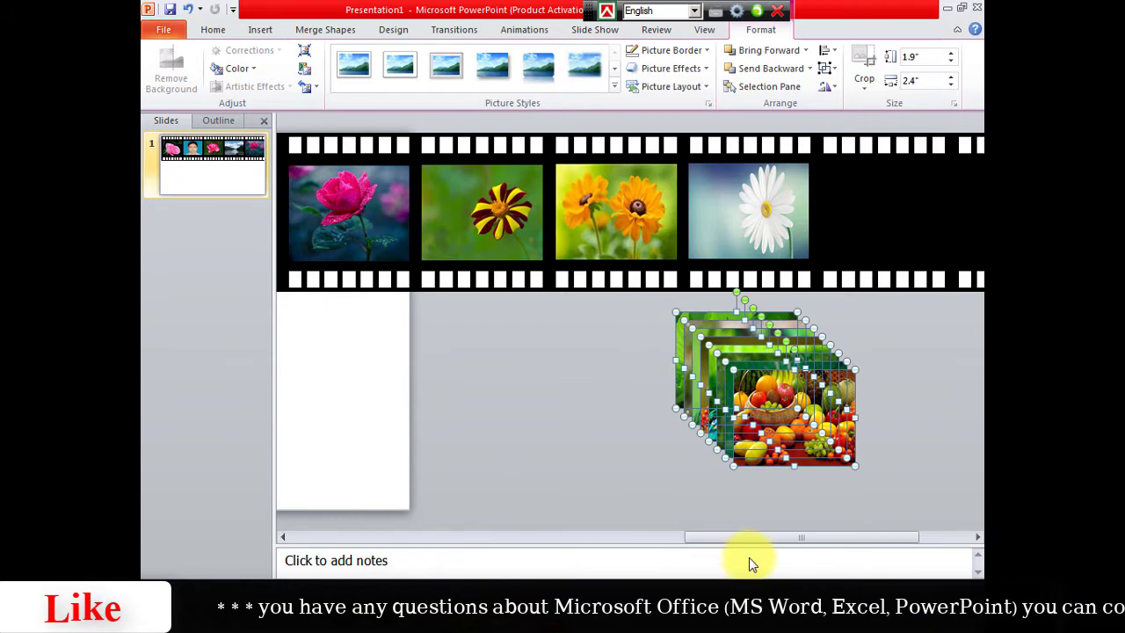
mouse_move(567, 538)
left_mouse_down()
mouse_move(749, 537)
mouse_move(643, 539)
left_mouse_up()
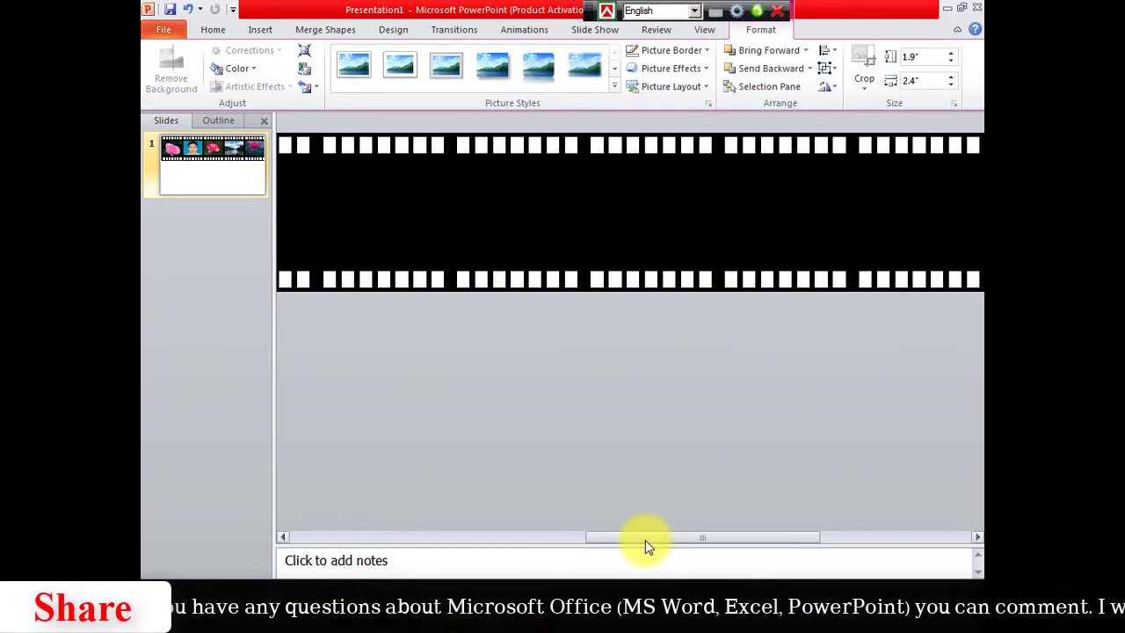
left_click_drag(448, 389, 862, 408)
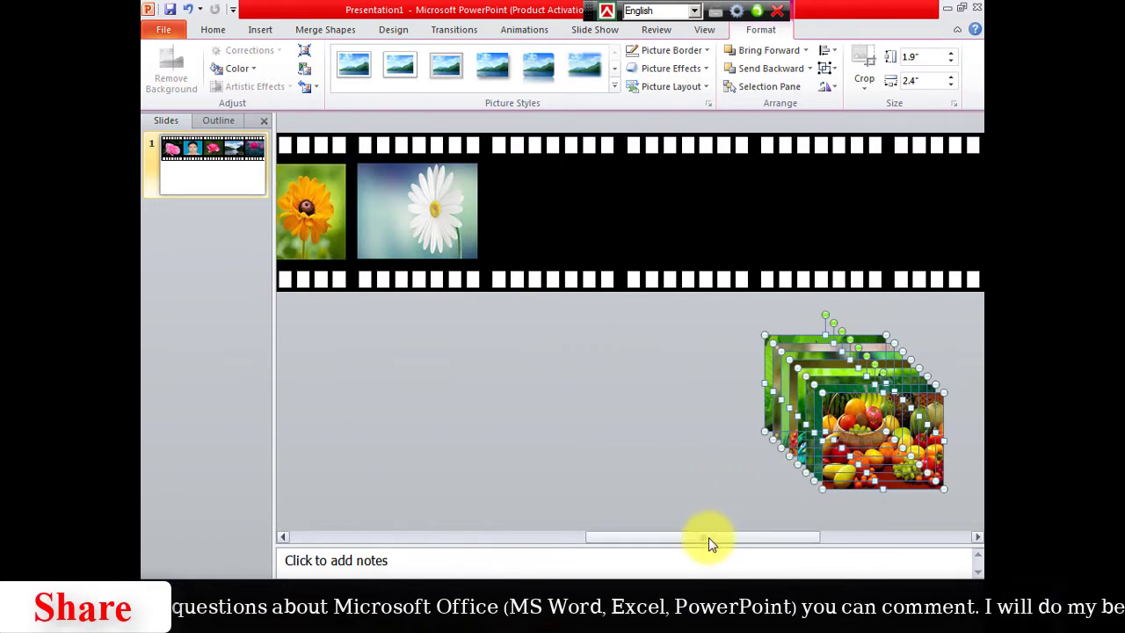
left_click_drag(698, 538, 806, 544)
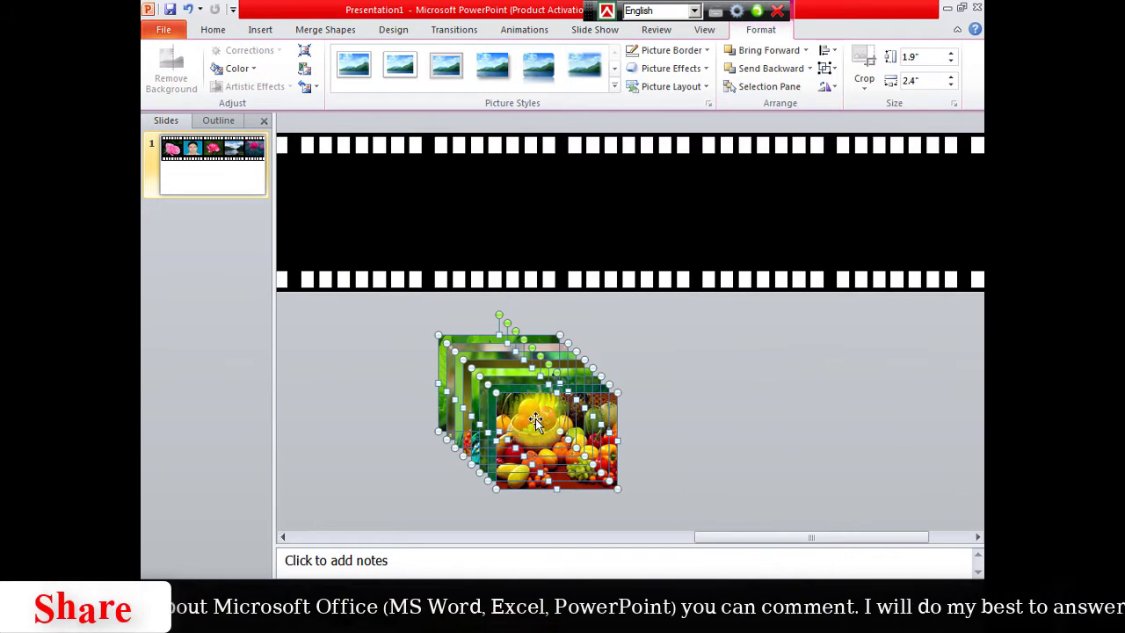
left_click_drag(530, 413, 753, 413)
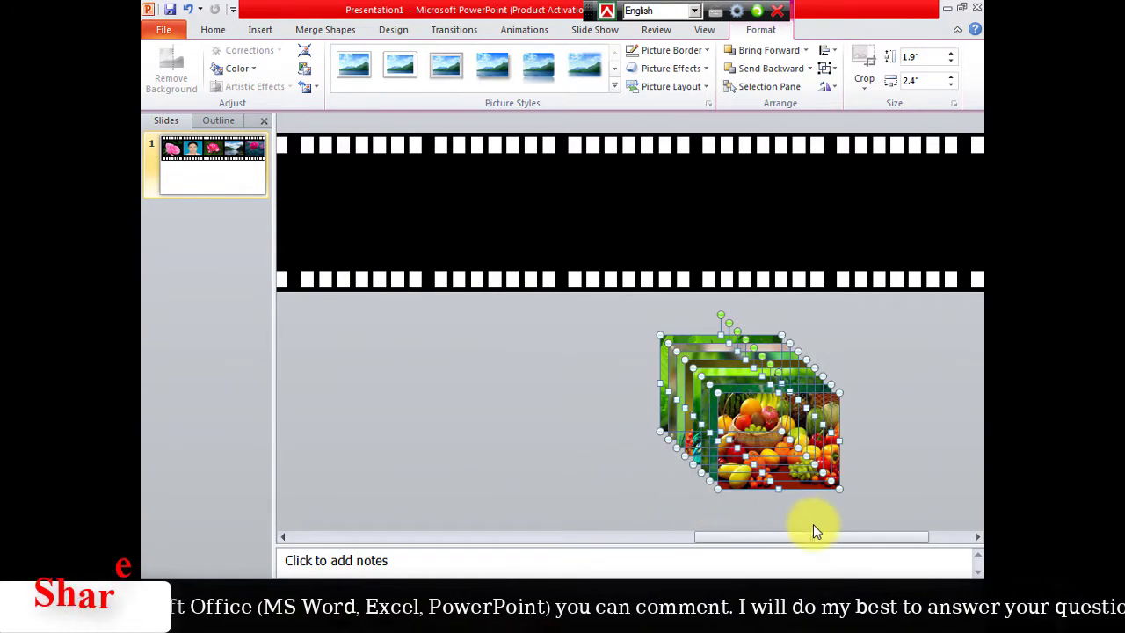
left_click_drag(853, 538, 895, 538)
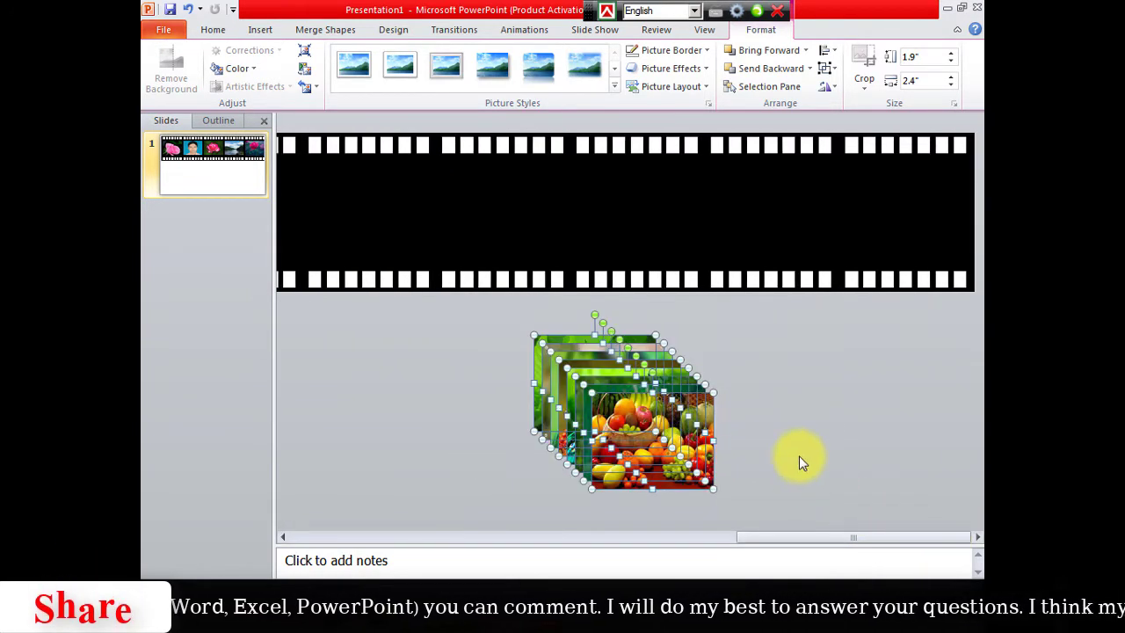
Pull the fruit, parrot, flying bird, peacock, goldfinch, red bird and butterfly photos apart
left_click(799, 456)
mouse_move(623, 423)
left_mouse_down()
mouse_move(892, 389)
mouse_move(877, 376)
left_mouse_up()
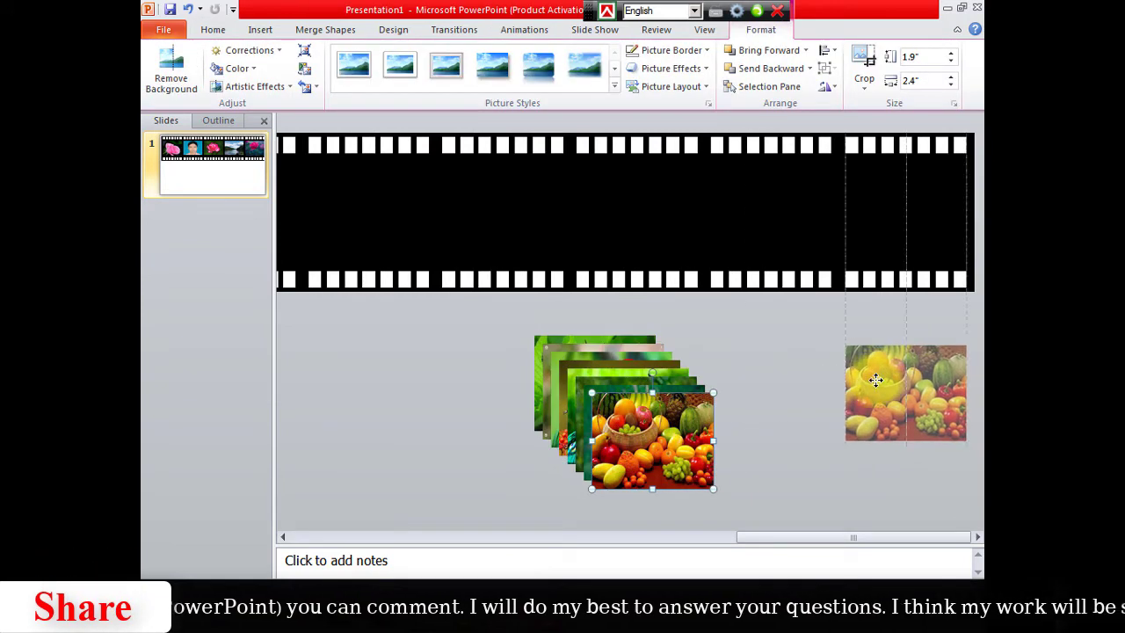
left_click_drag(650, 430, 789, 433)
left_click_drag(616, 427, 642, 479)
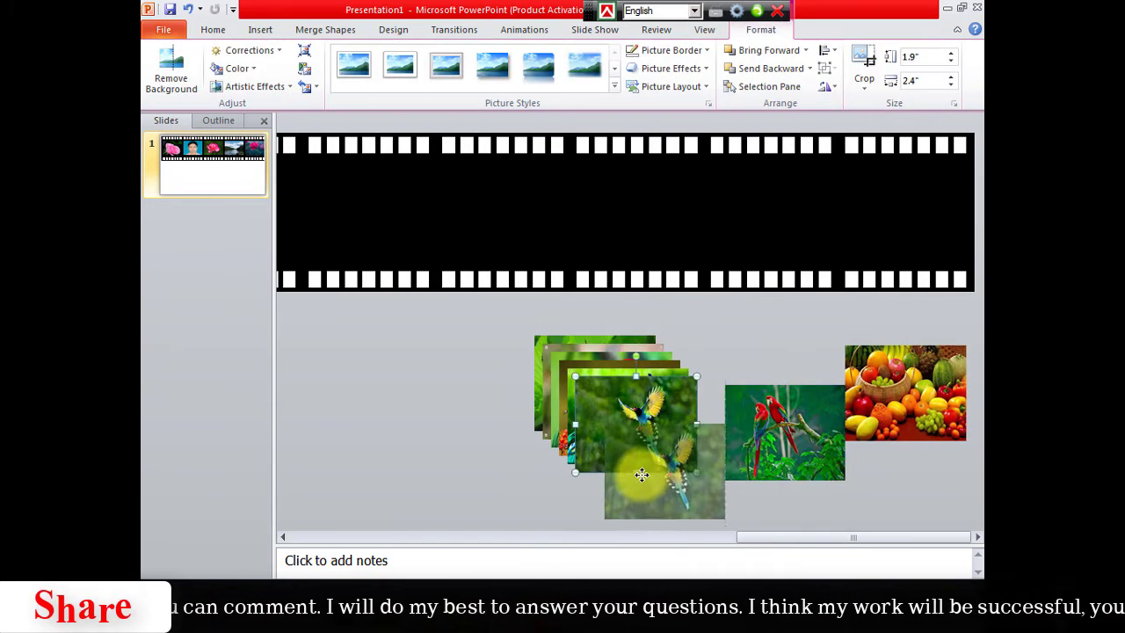
left_click_drag(646, 408, 471, 404)
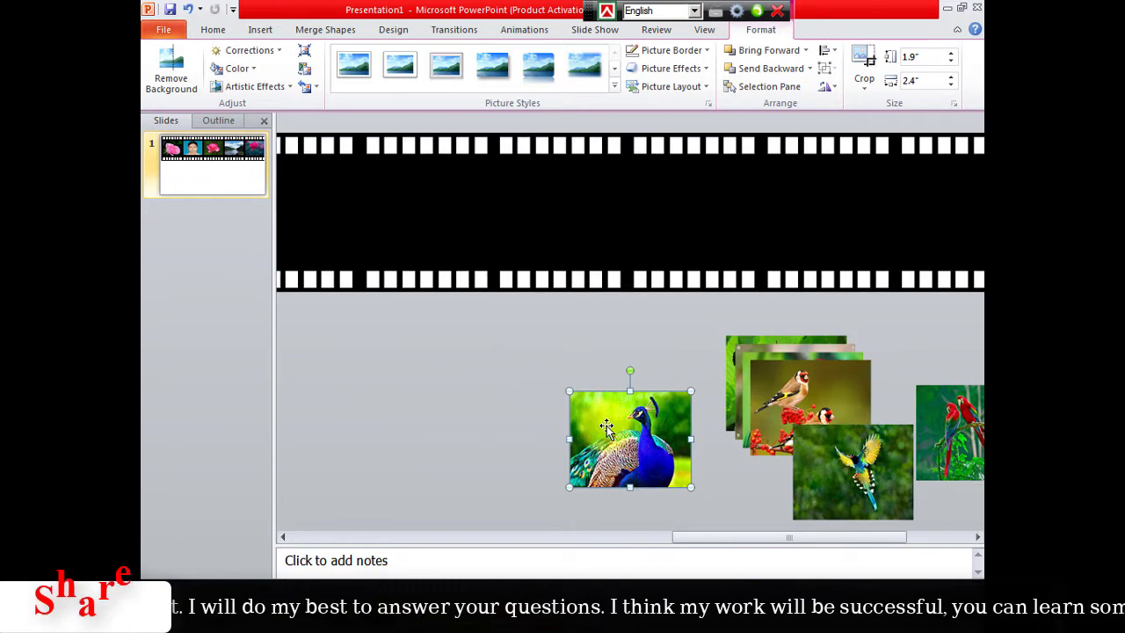
left_click_drag(782, 417, 442, 402)
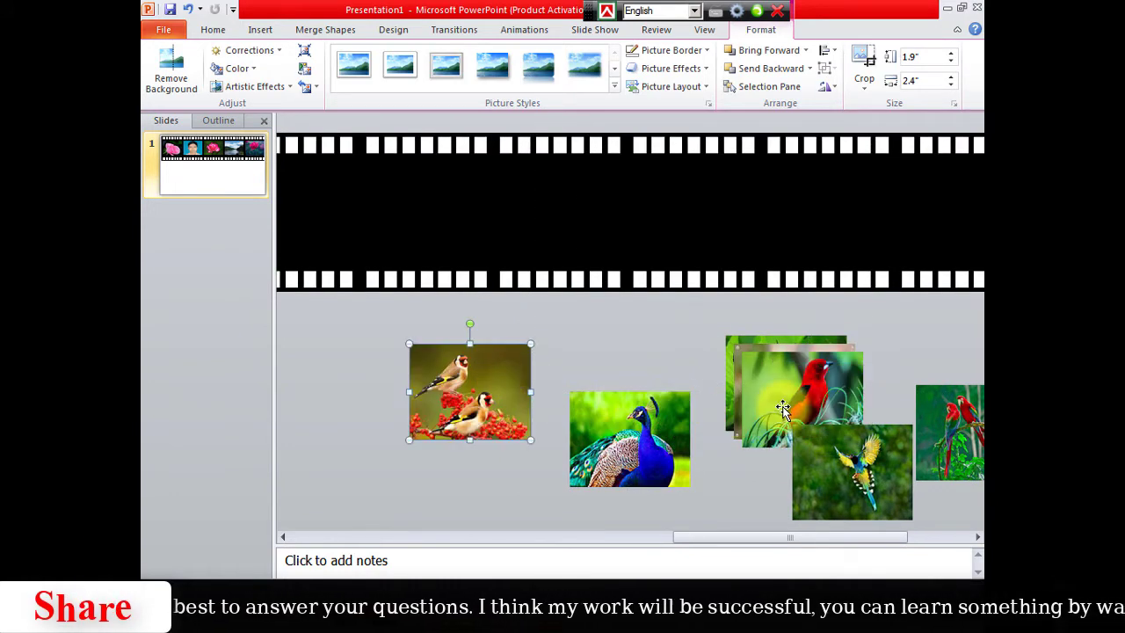
left_click_drag(795, 395, 583, 338)
left_click(790, 389)
left_click_drag(789, 389, 435, 469)
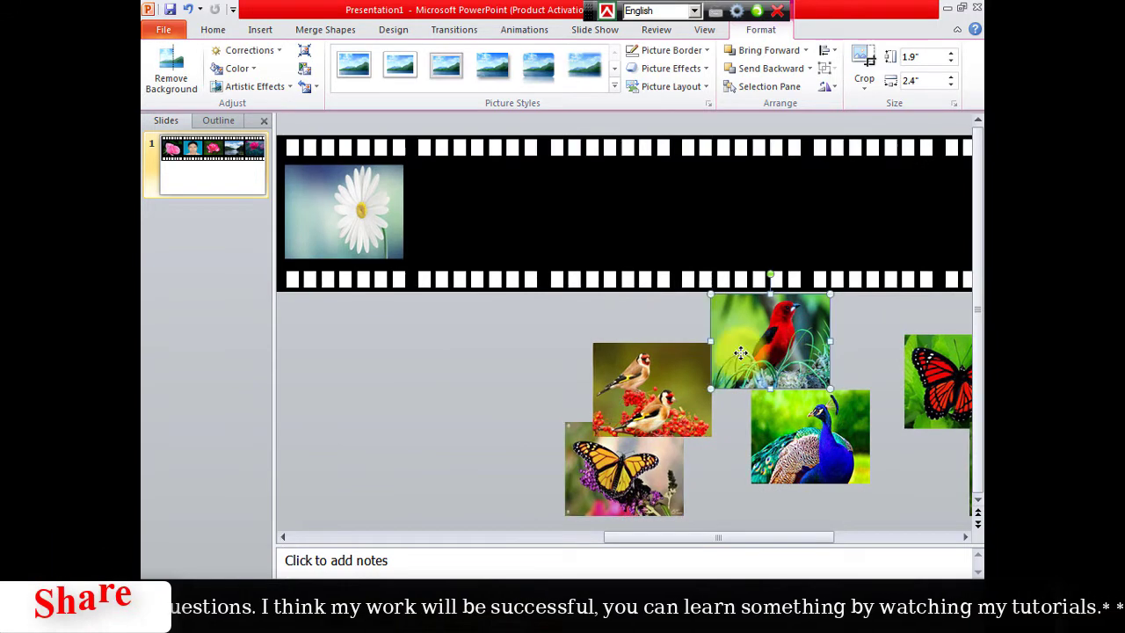
left_click_drag(741, 353, 492, 384)
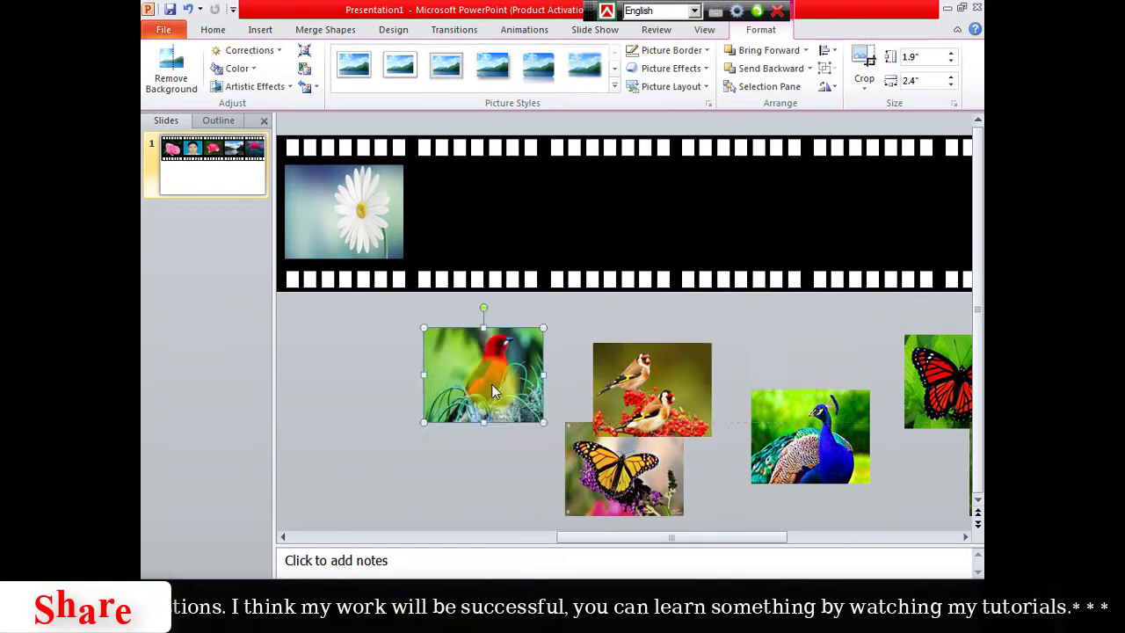
Place the orange butterfly, red bird and goldfinch in the frames after the daisy
scroll(500, 398, "left", 3)
left_click_drag(665, 538, 829, 538)
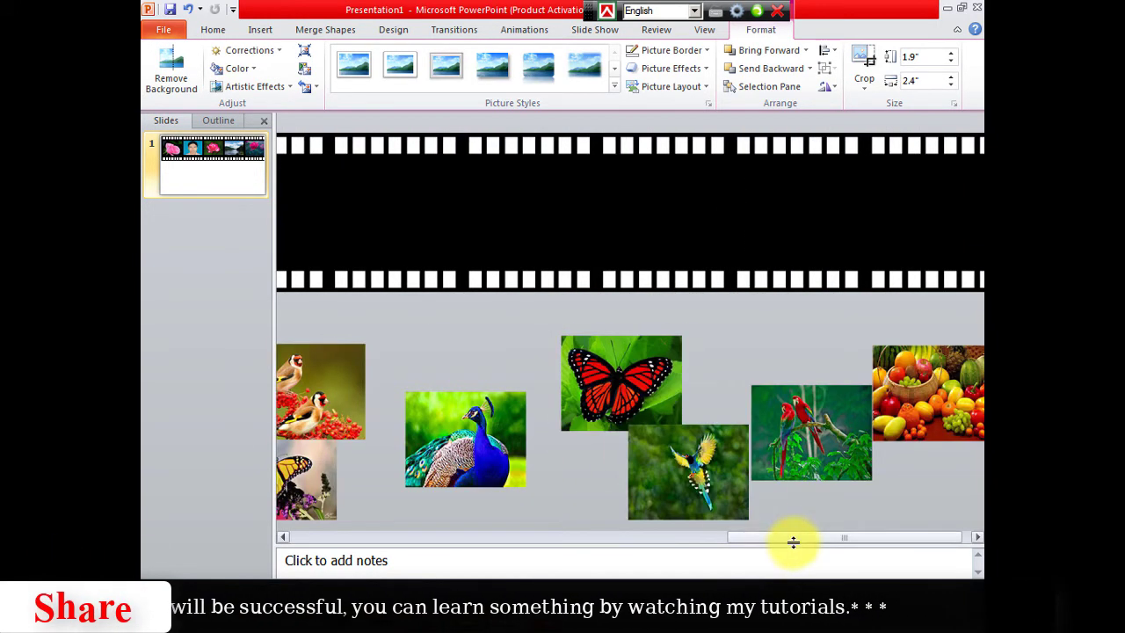
left_click_drag(793, 538, 684, 545)
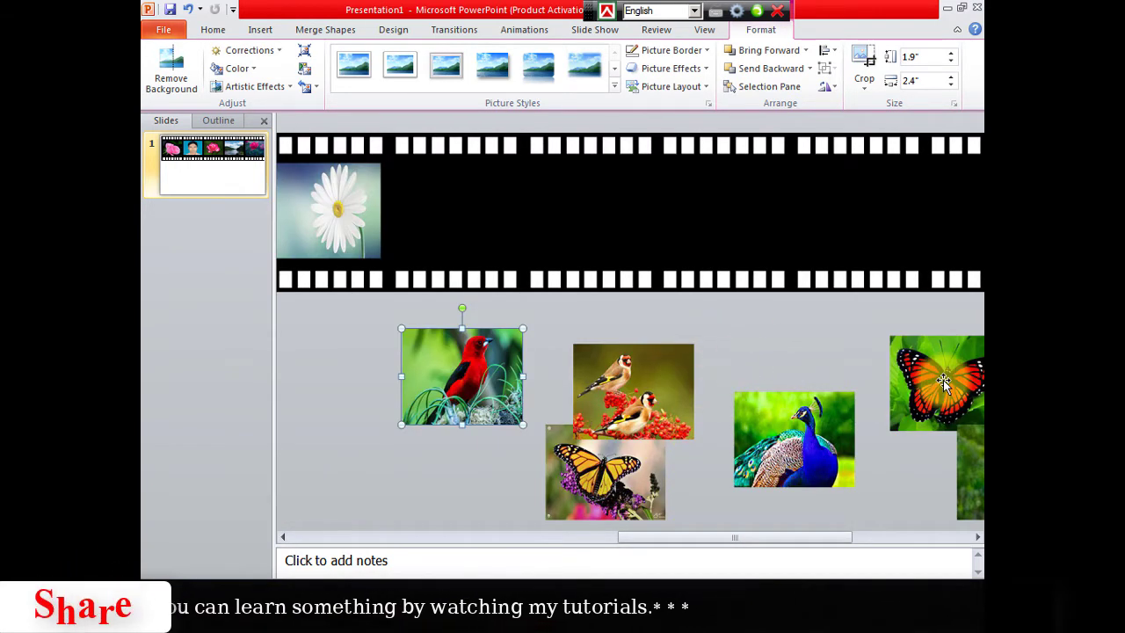
left_click_drag(943, 382, 449, 211)
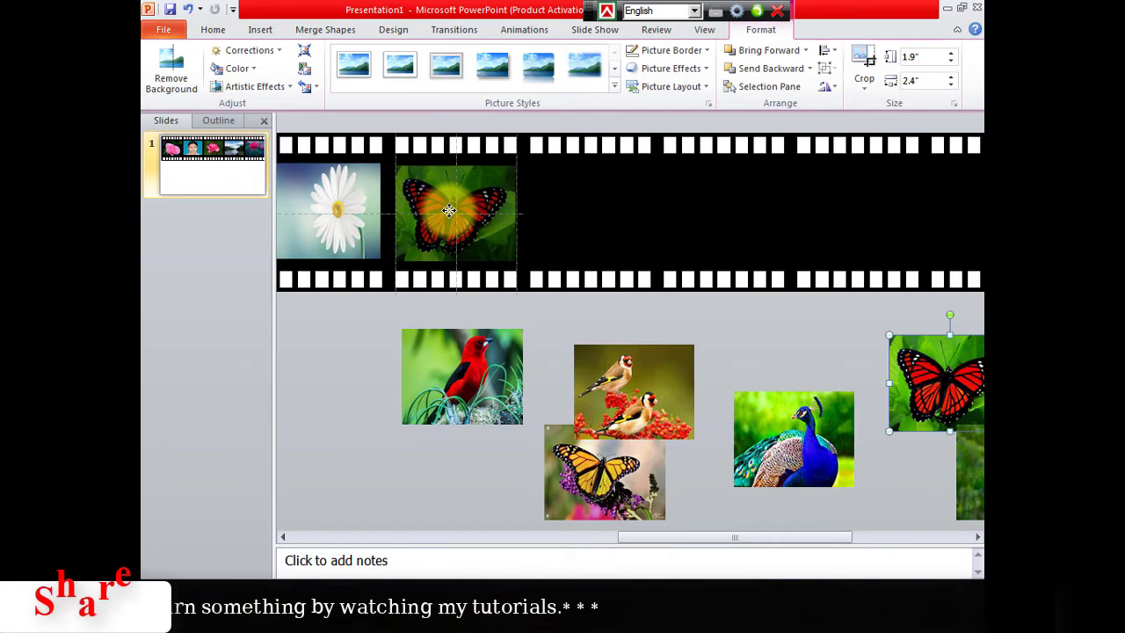
left_click_drag(448, 211, 470, 258)
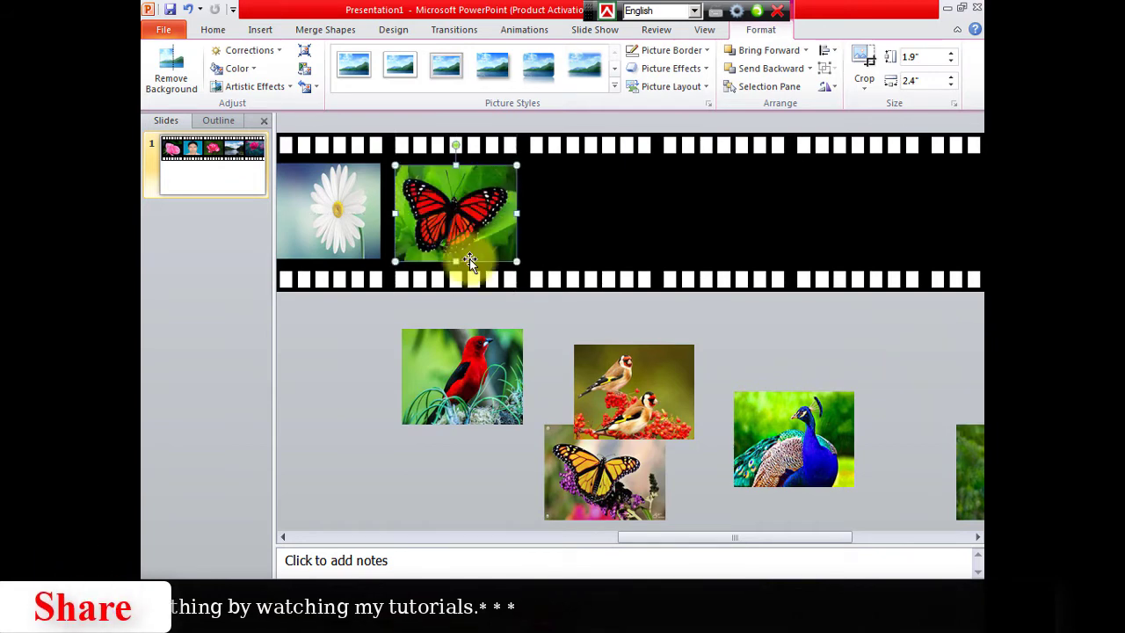
mouse_move(473, 372)
left_mouse_down()
mouse_move(608, 208)
mouse_move(605, 220)
left_mouse_up()
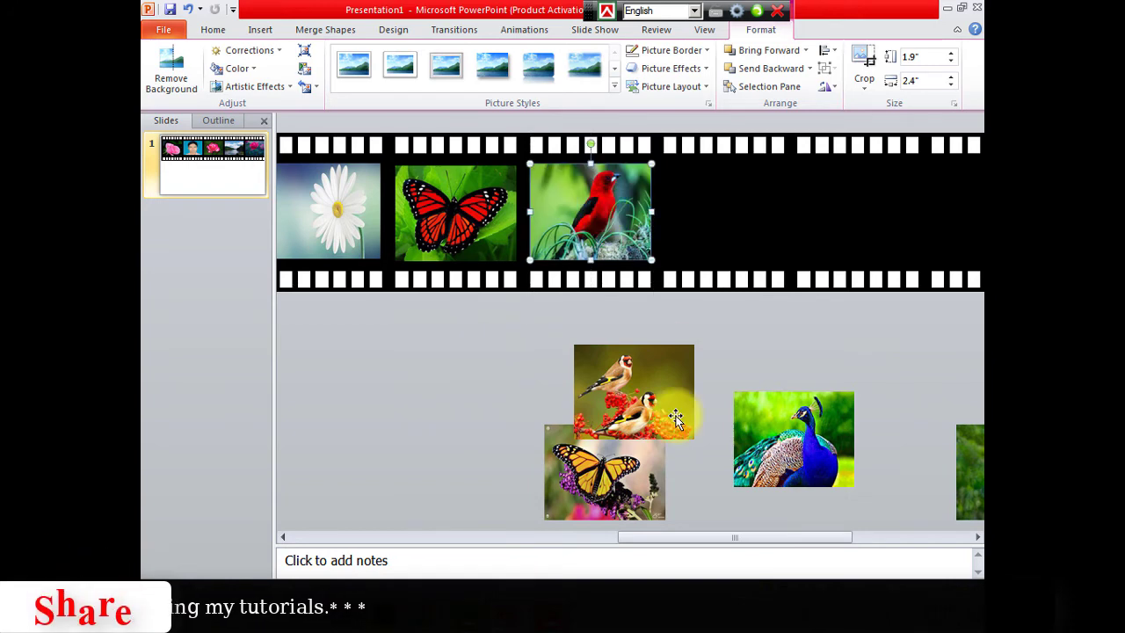
left_click_drag(675, 418, 766, 235)
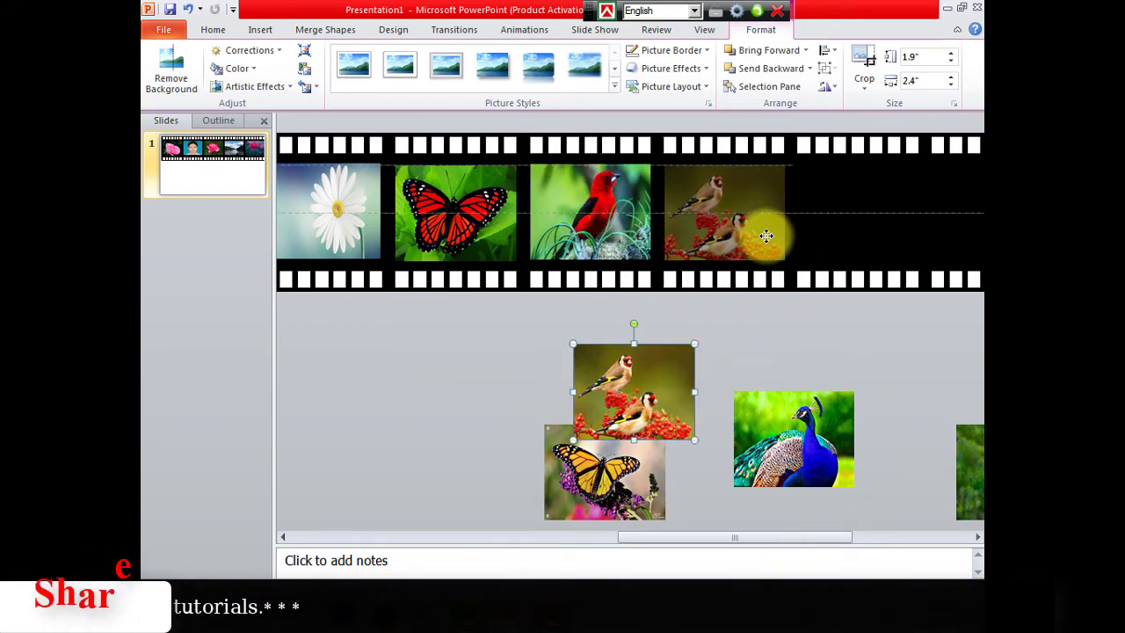
left_click_drag(766, 236, 766, 236)
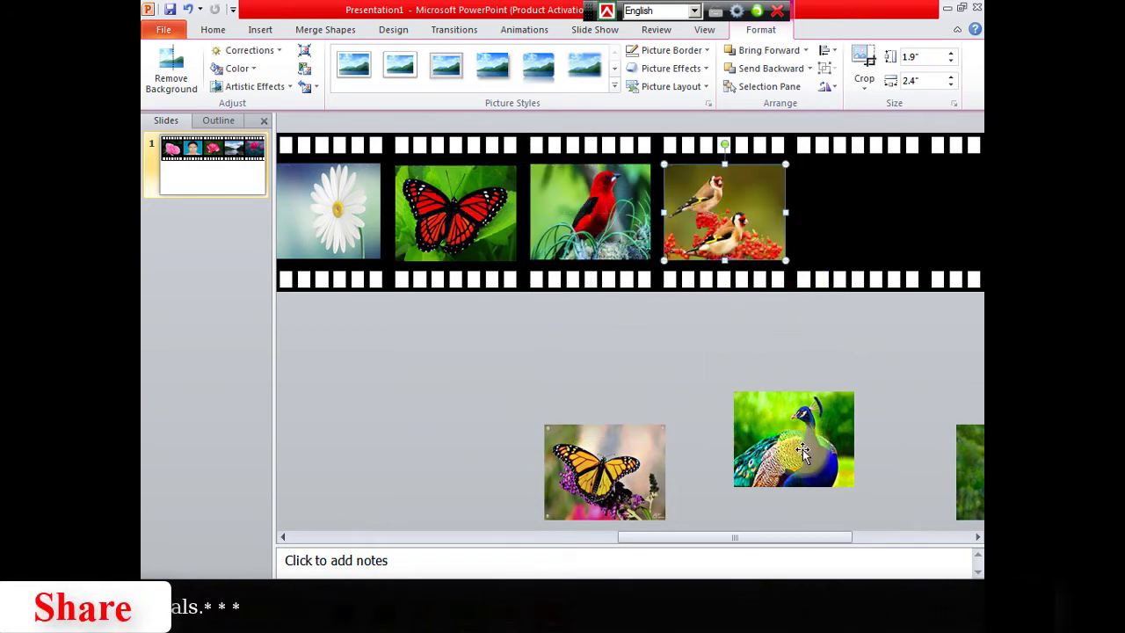
Fill the remaining frames with the peacock, yellow butterfly, parrot and fruit photos
left_click_drag(816, 475, 885, 239)
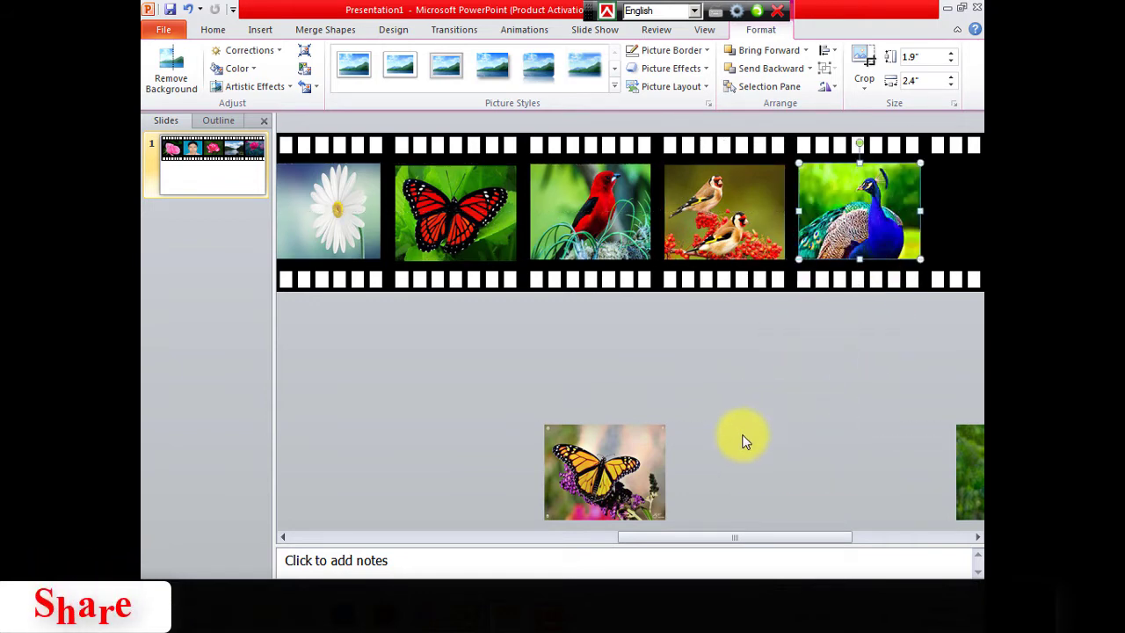
left_click_drag(678, 540, 725, 537)
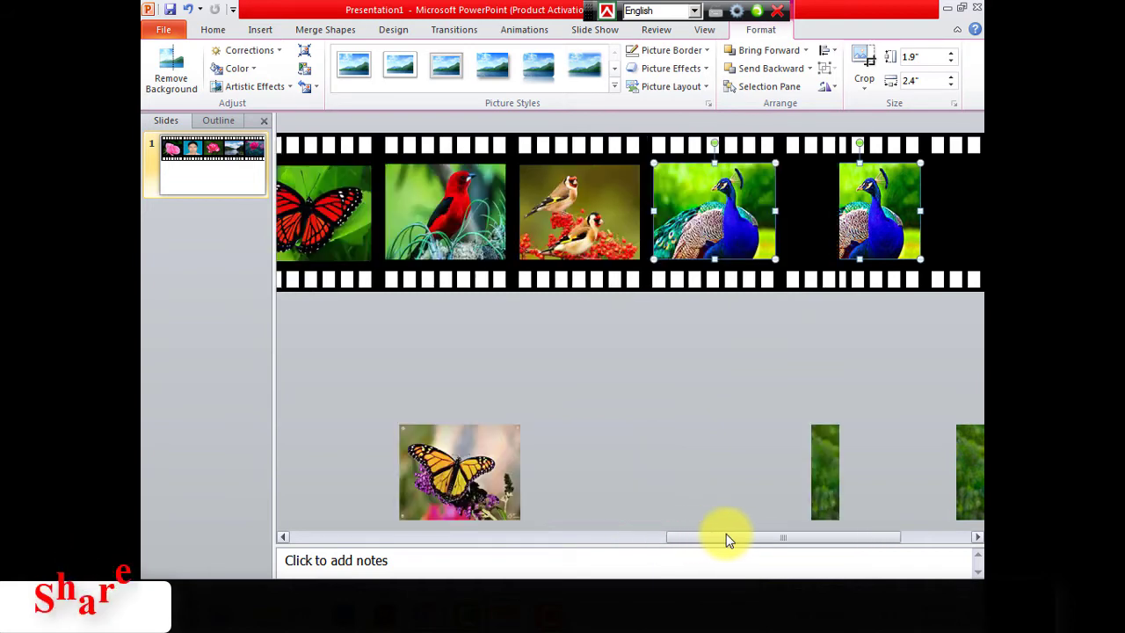
left_click_drag(473, 463, 705, 384)
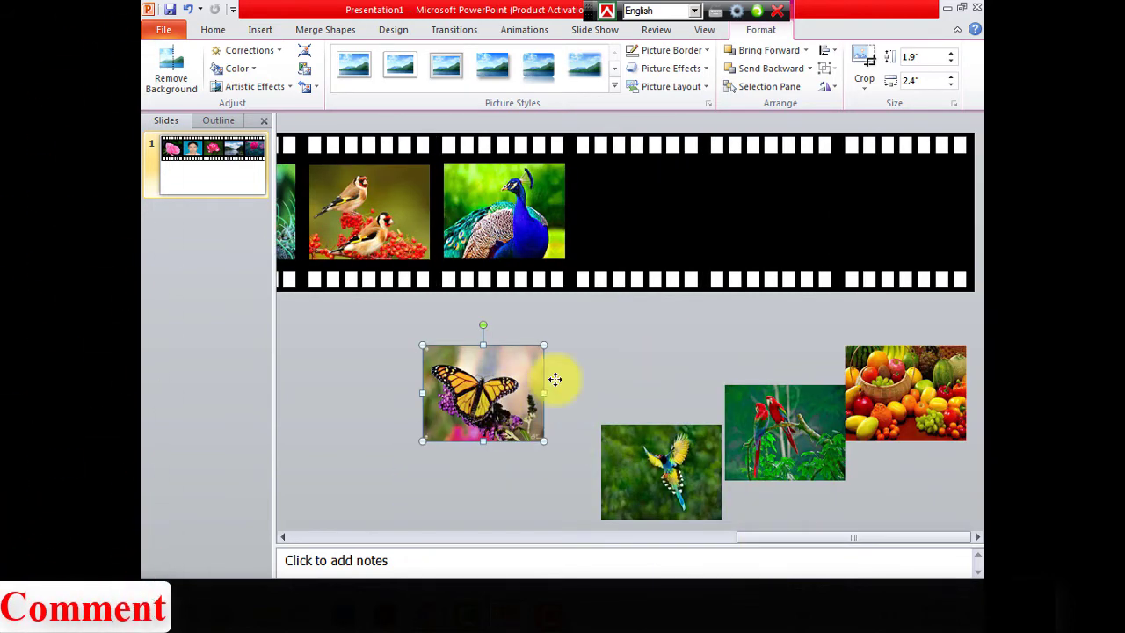
left_click_drag(538, 379, 646, 219)
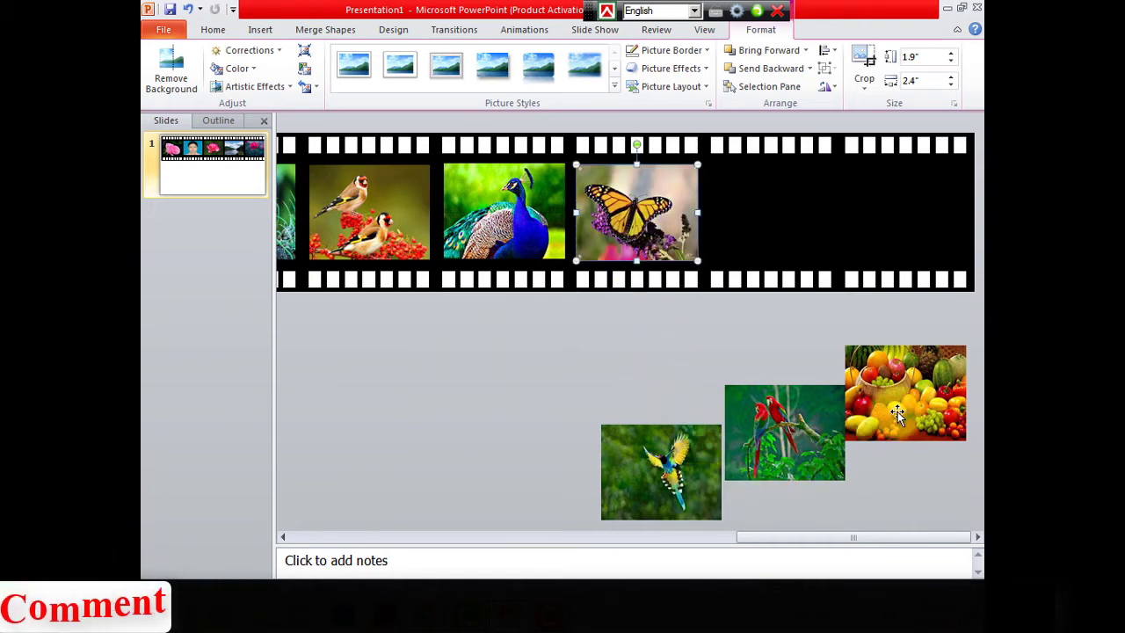
left_click(809, 444)
left_click_drag(809, 444, 796, 223)
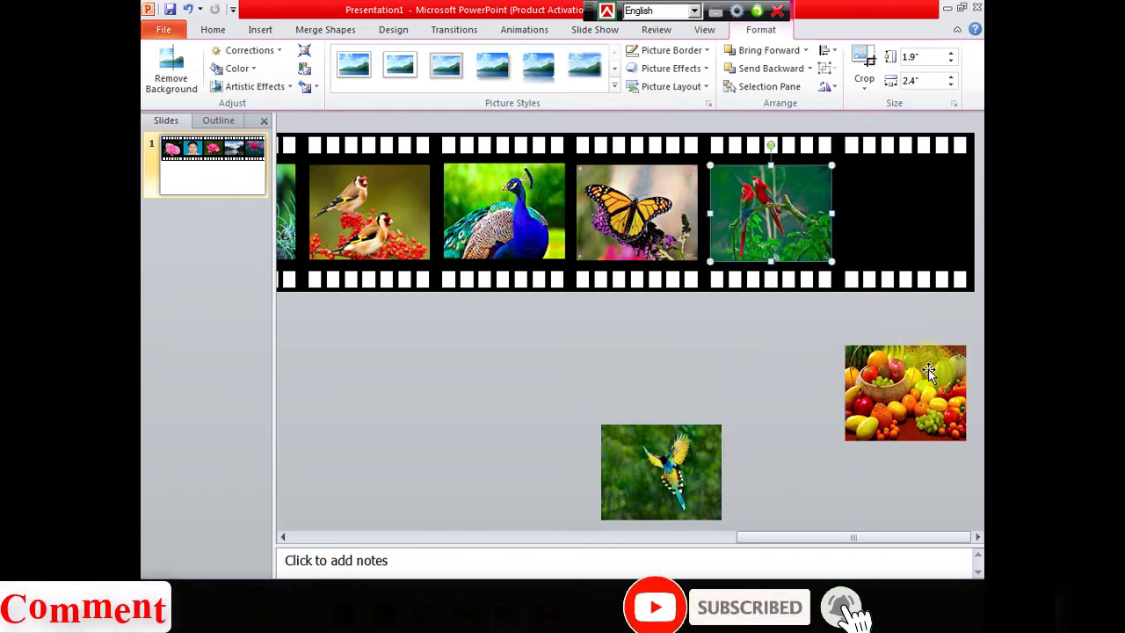
left_click_drag(914, 391, 927, 201)
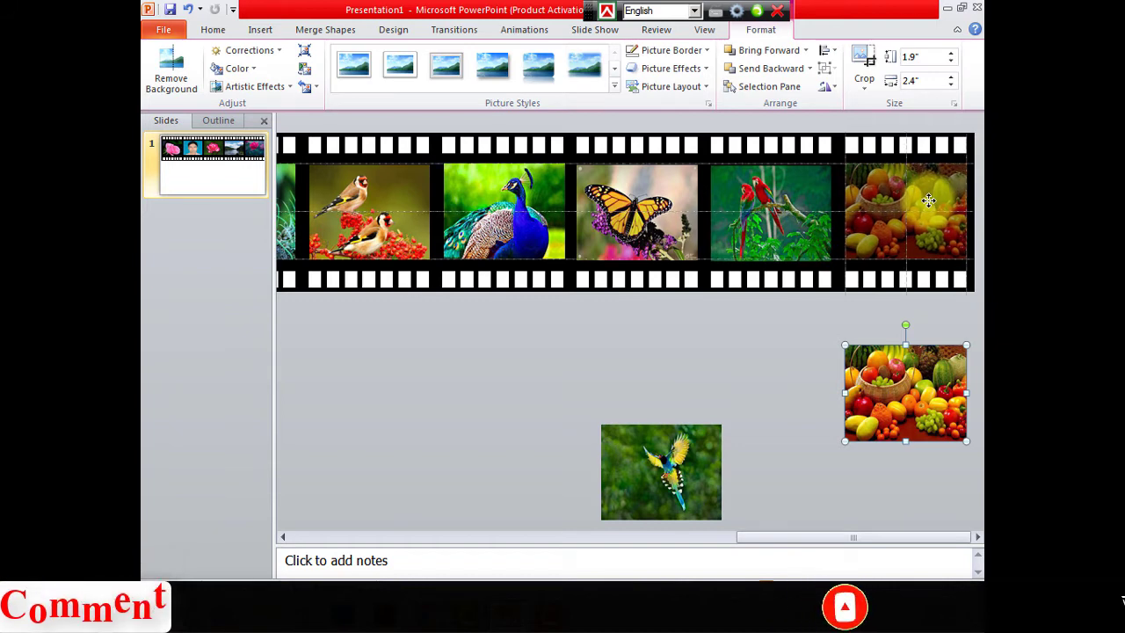
left_click_drag(925, 201, 928, 248)
Delete the leftover flying bird picture
left_click(785, 406)
left_click(705, 466)
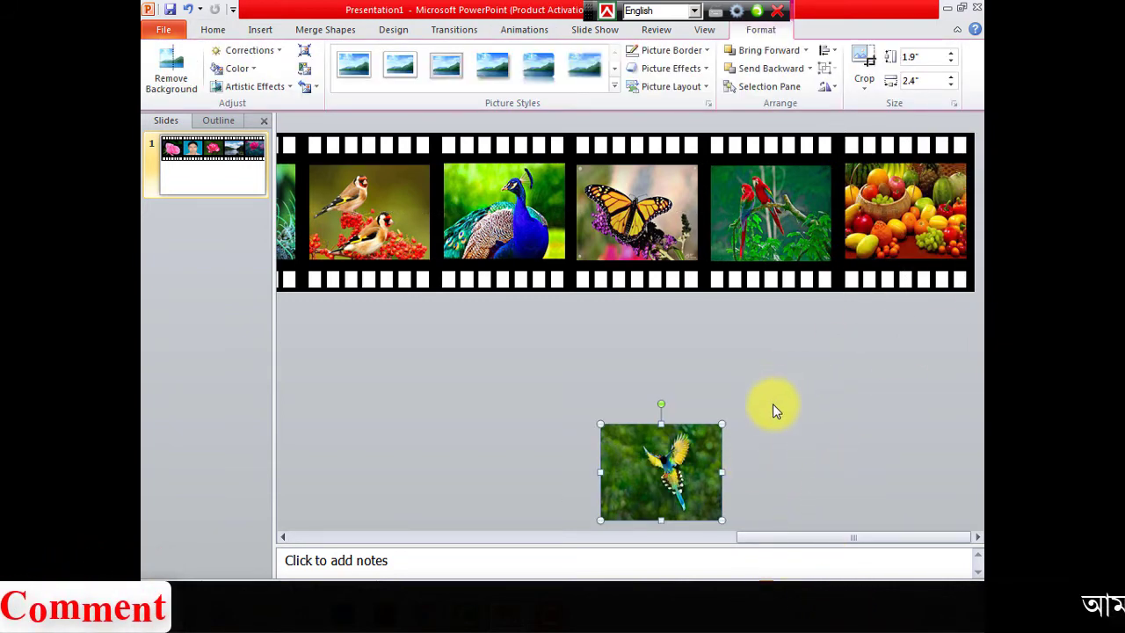
key("Delete")
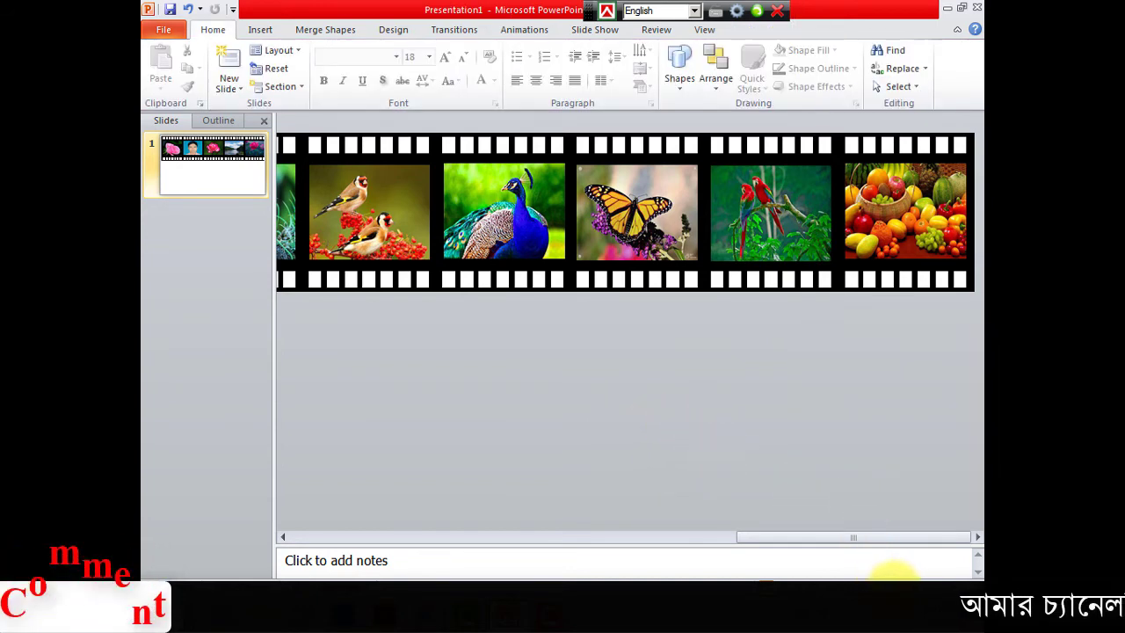
Select all the film strip pieces and group them into one object
left_click_drag(966, 572, 858, 574)
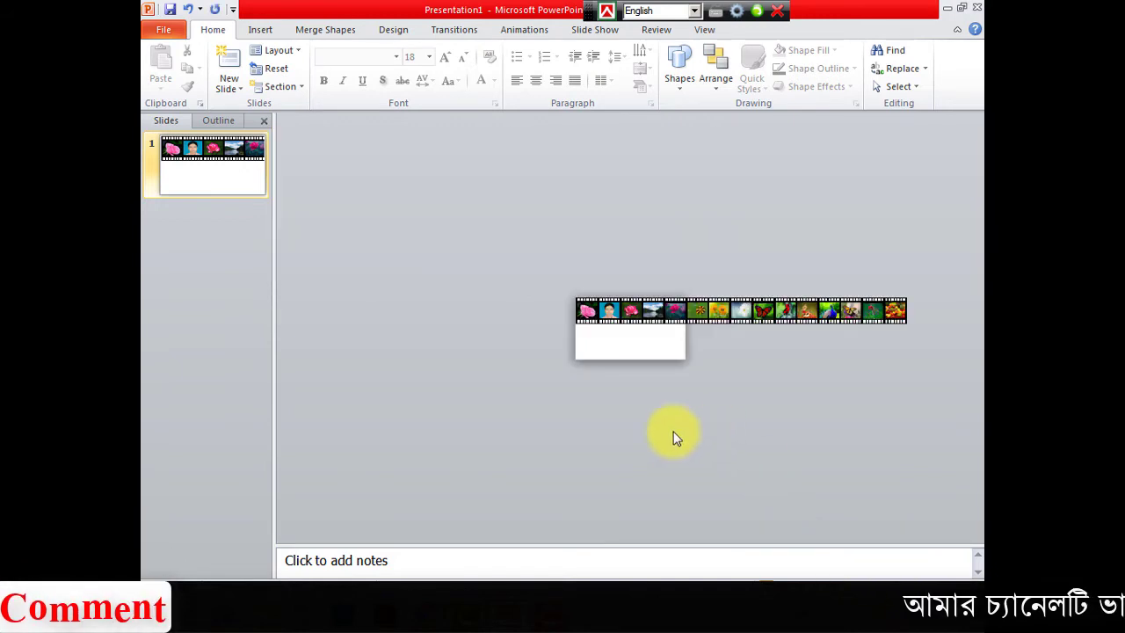
mouse_move(535, 202)
left_mouse_down()
mouse_move(908, 339)
mouse_move(934, 337)
left_mouse_up()
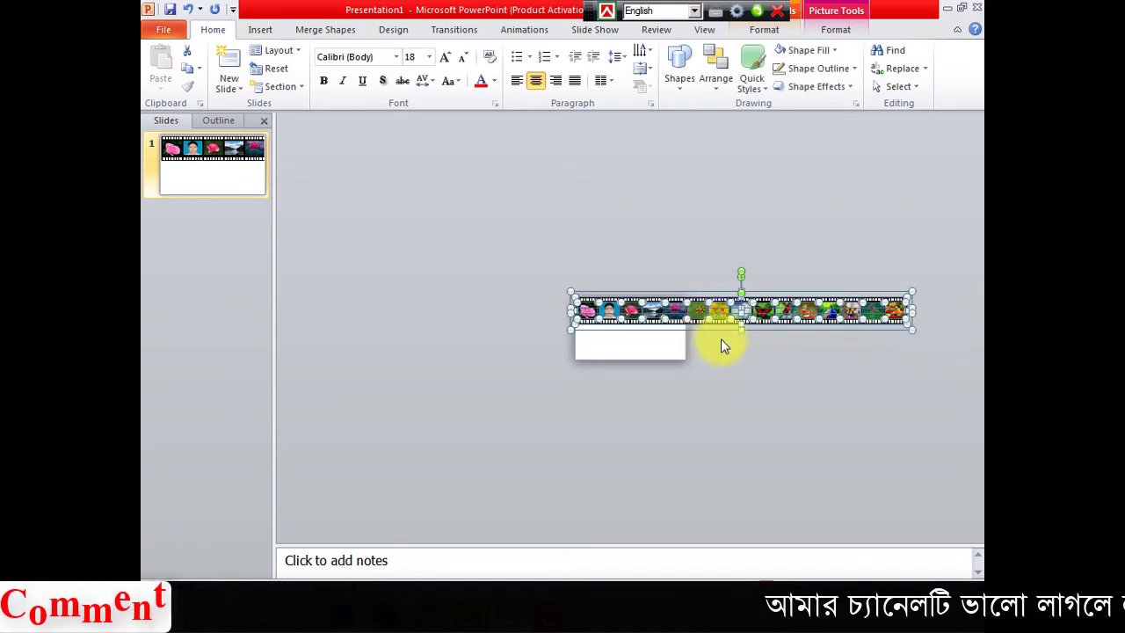
left_click(834, 30)
left_click(829, 68)
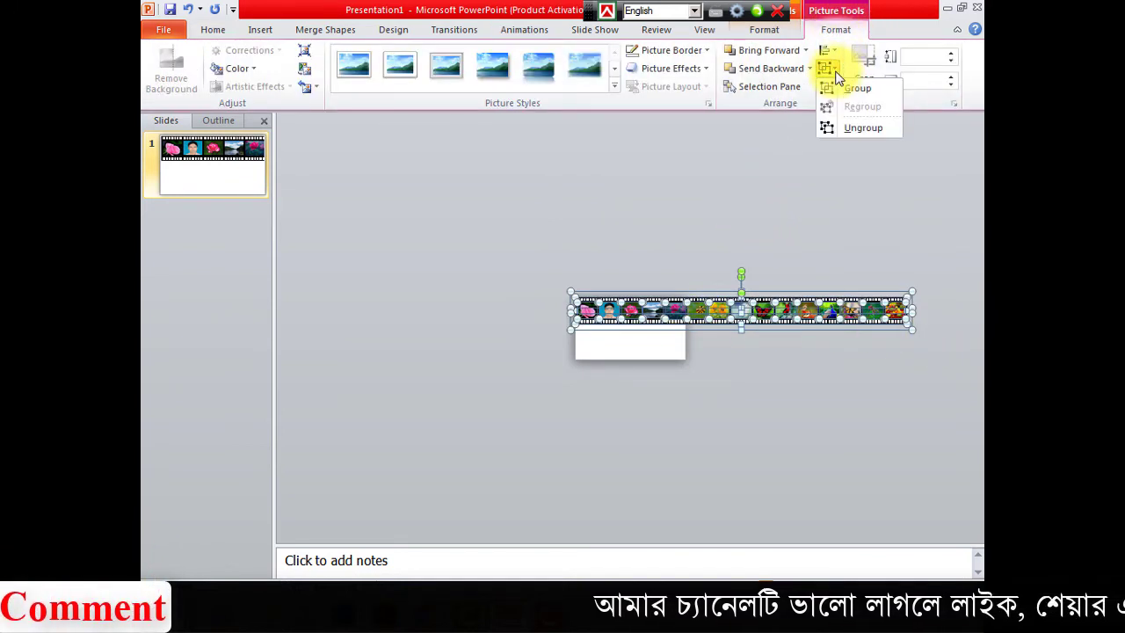
left_click(858, 89)
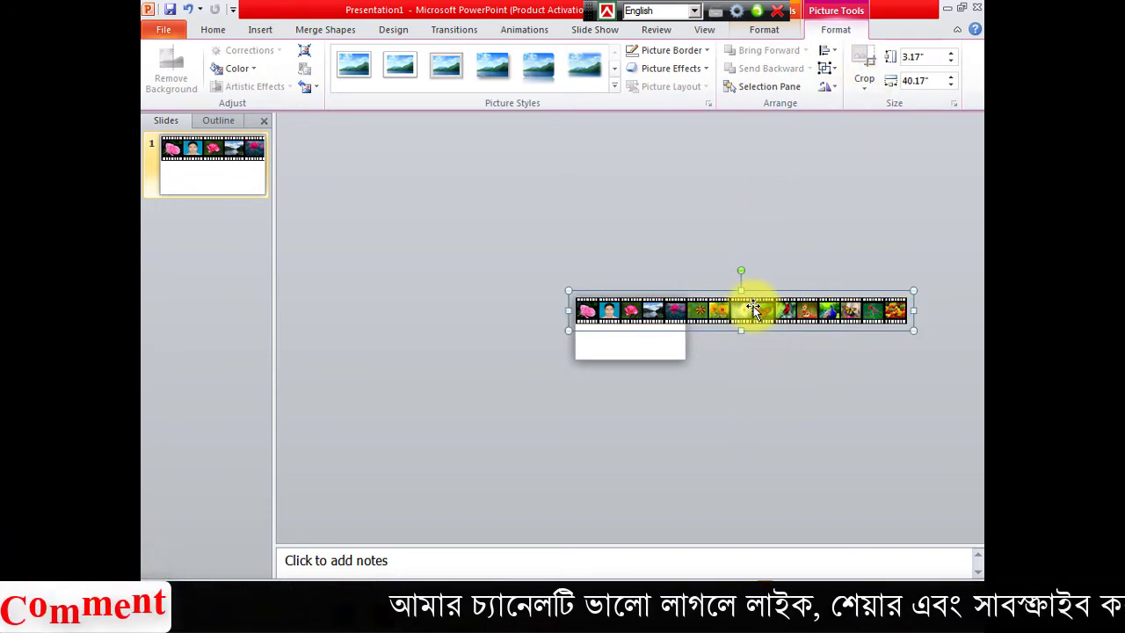
Ctrl-drag the grouped film strip down to place a copy beneath the original
key("ctrl")
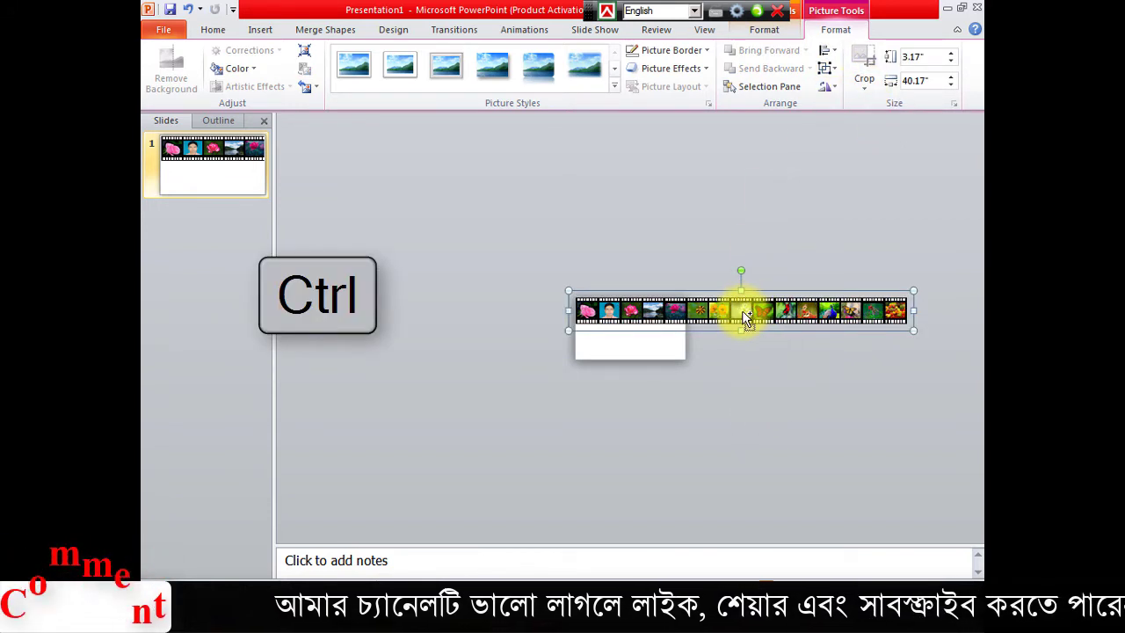
left_click_drag(743, 314, 743, 346)
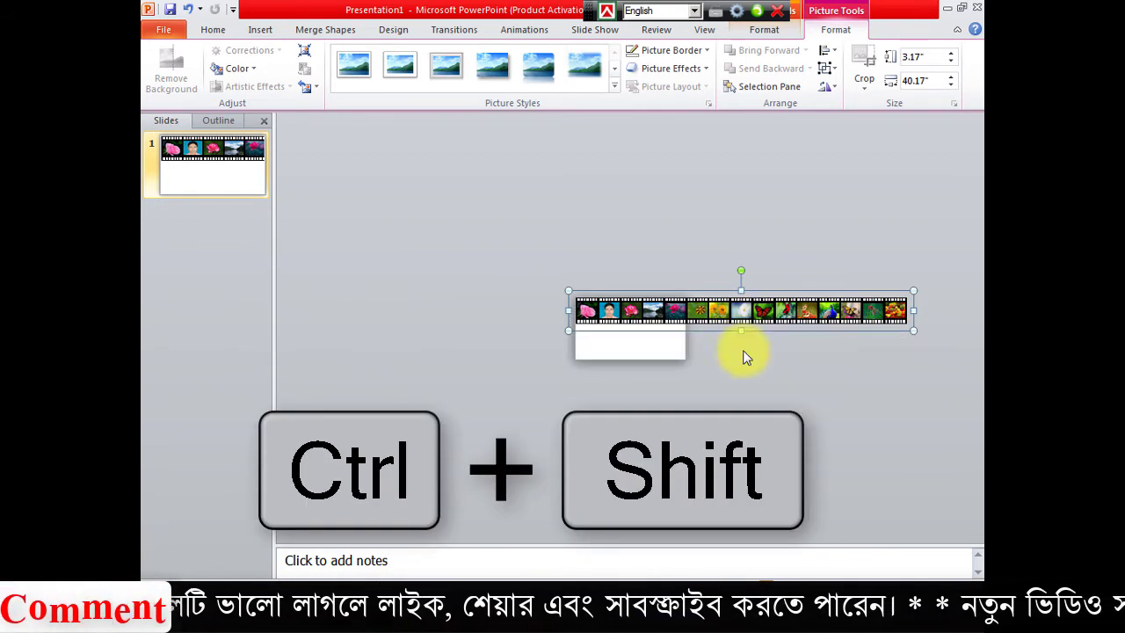
left_click(700, 426)
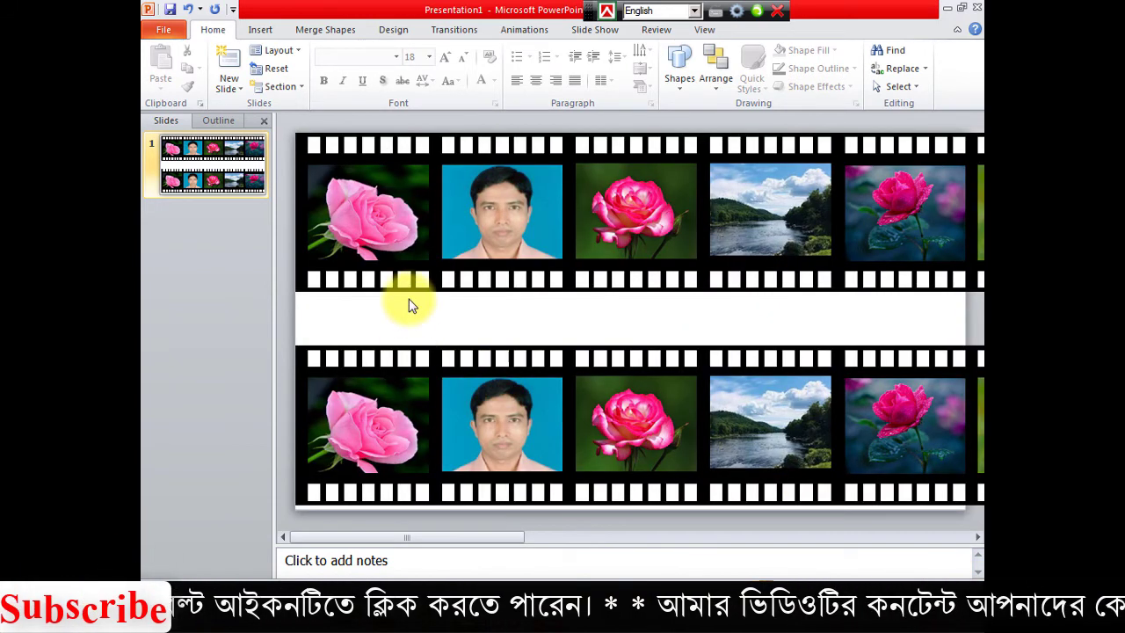
Draw a rectangle spanning the gap between the two film strips
left_click(260, 29)
left_click(365, 84)
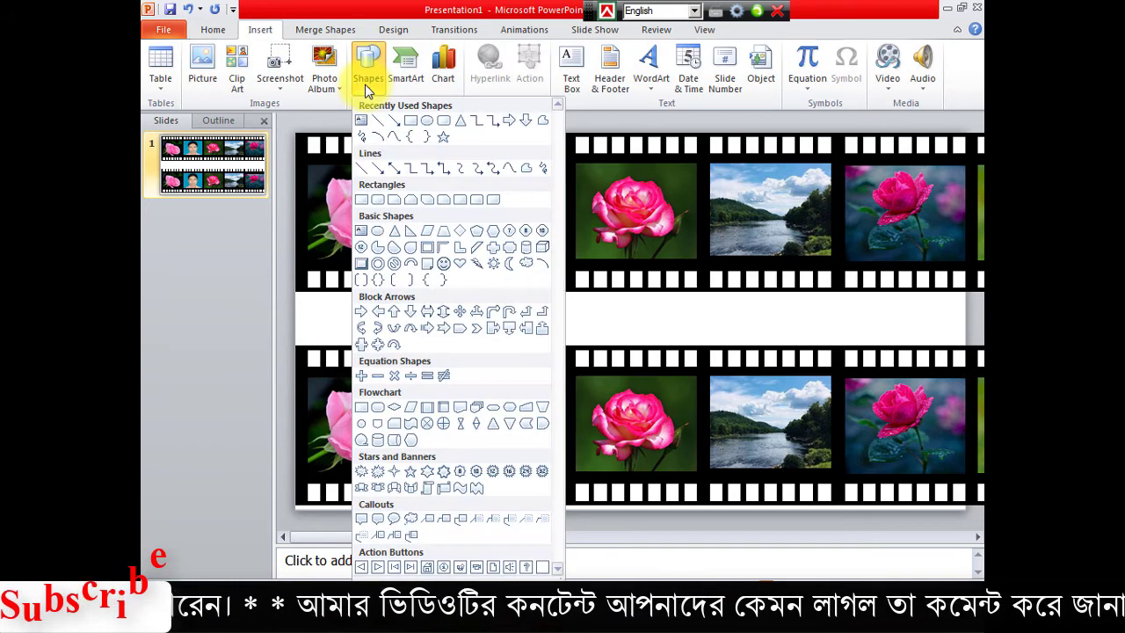
left_click(412, 124)
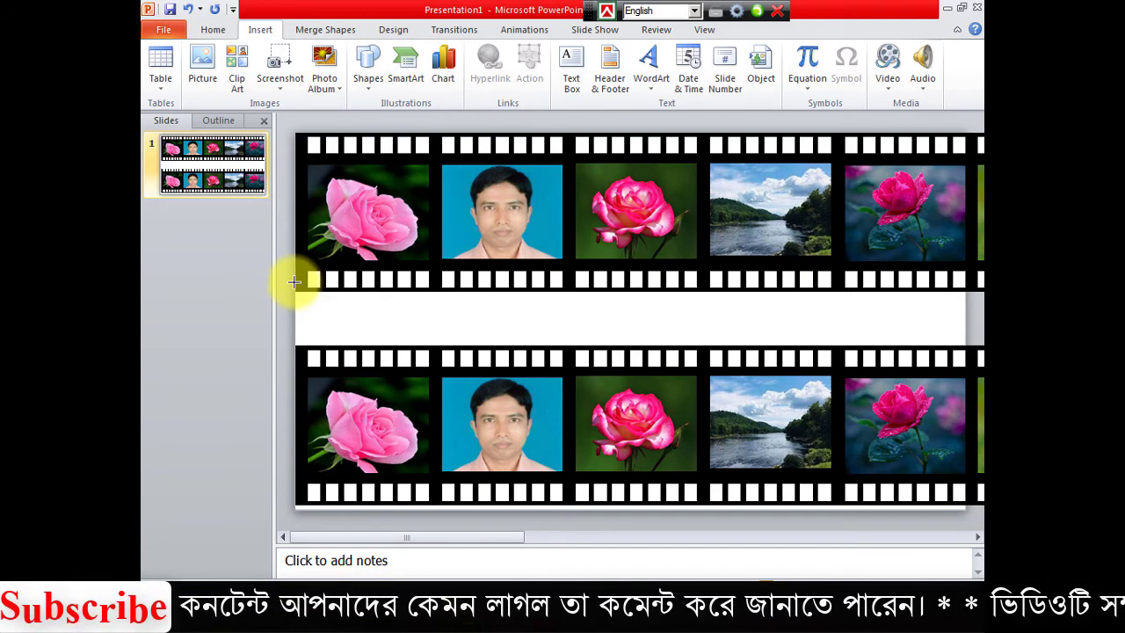
left_click_drag(294, 280, 965, 361)
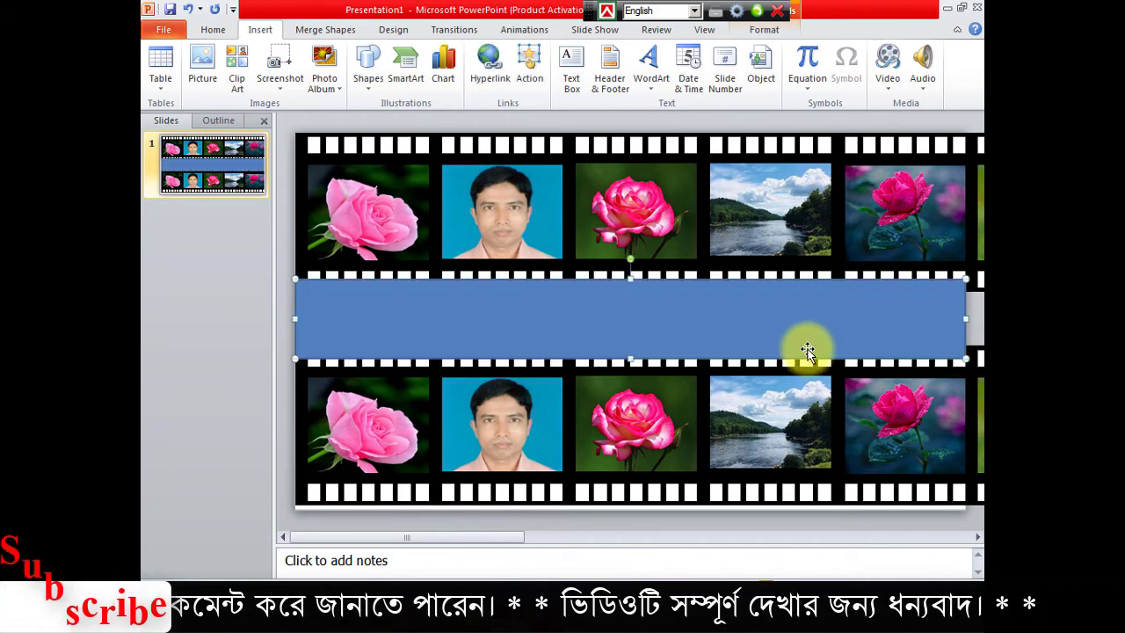
Give the rectangle no outline and a red fill
left_click(763, 29)
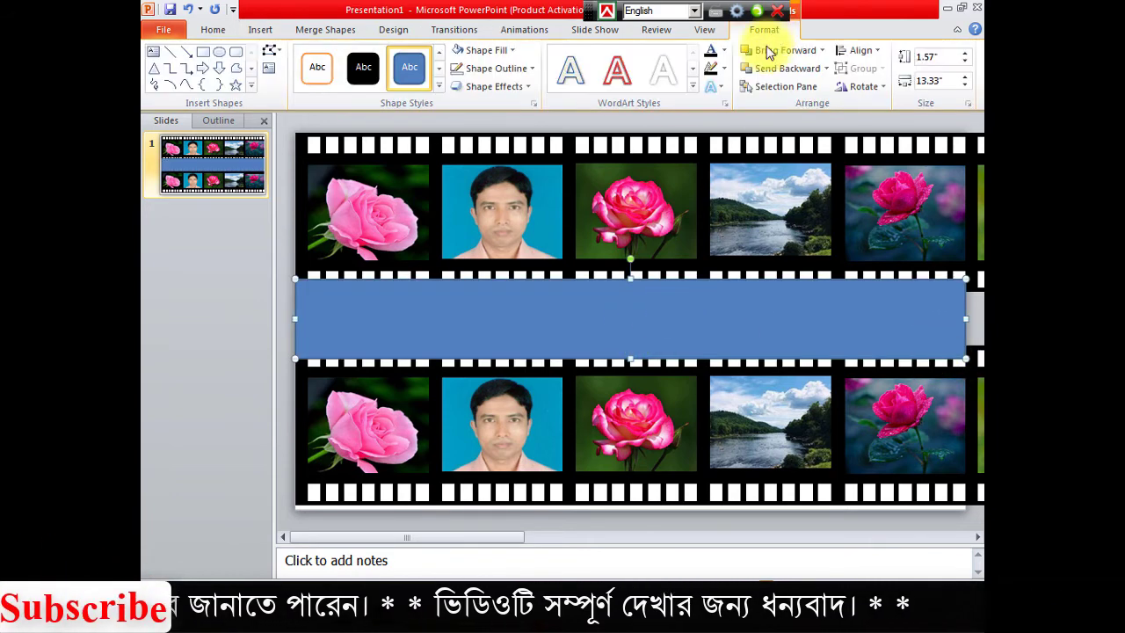
left_click(535, 76)
left_click(476, 205)
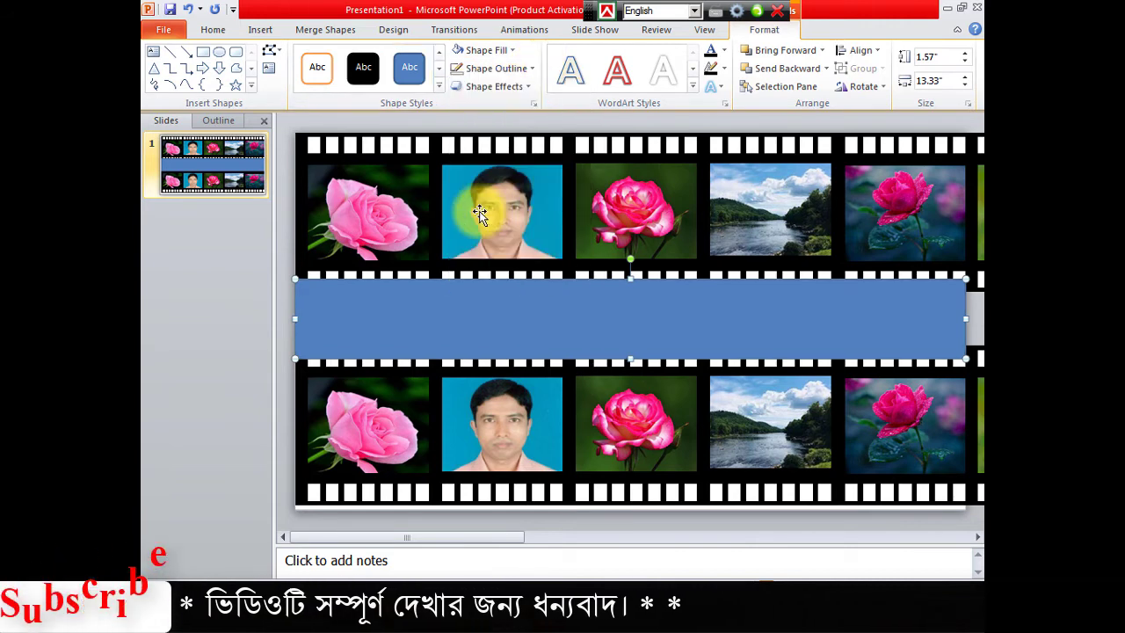
left_click(513, 50)
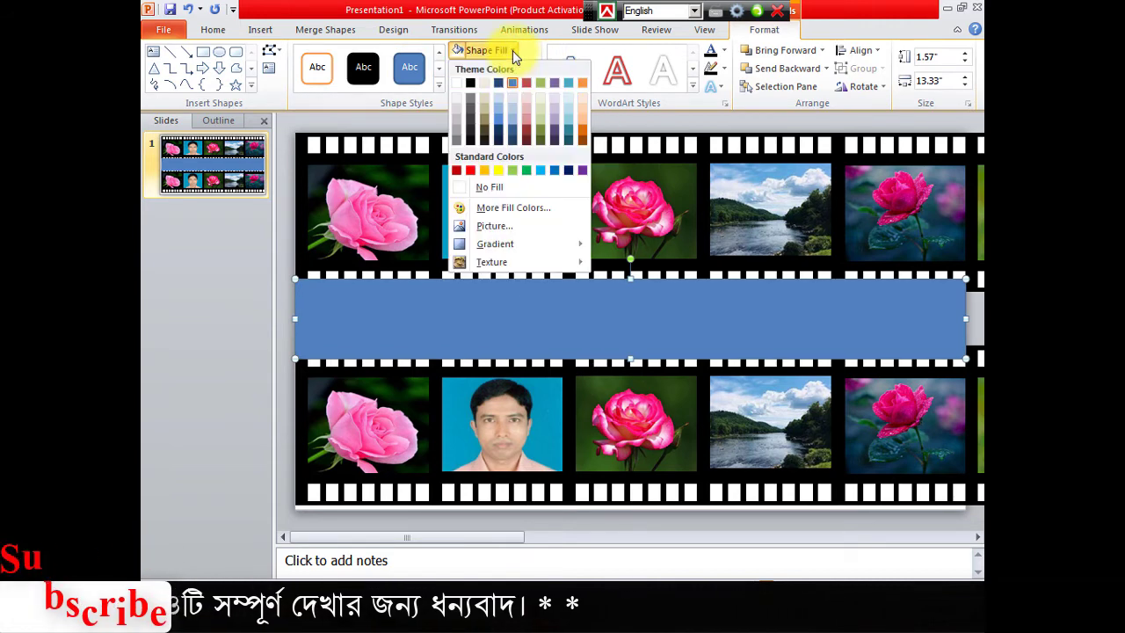
left_click(471, 169)
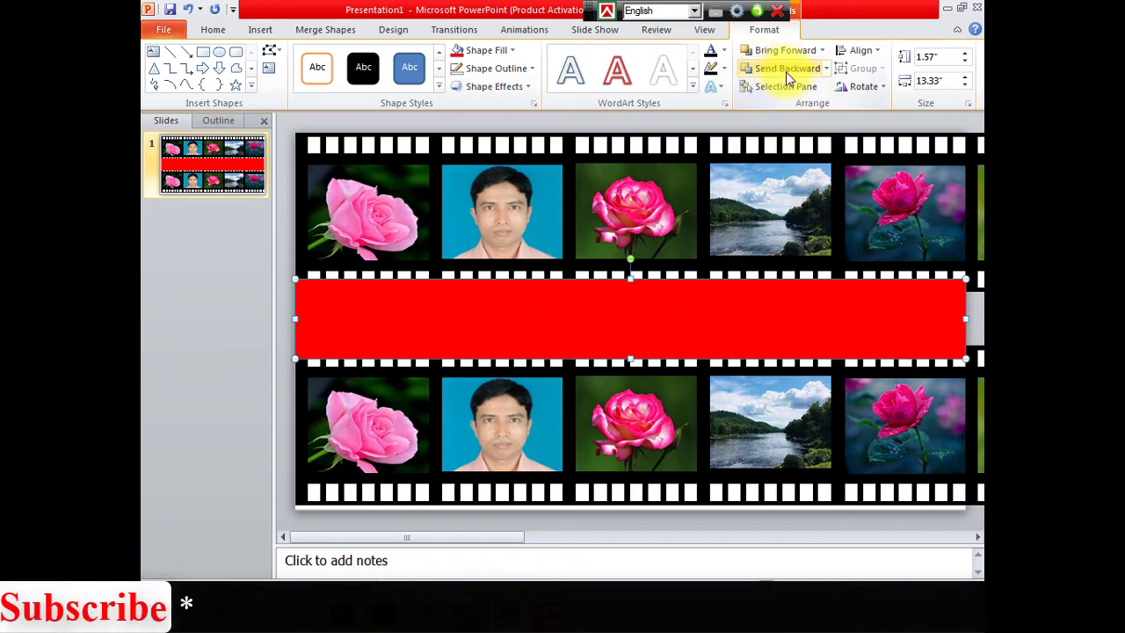
Send the red band to the back, behind the film strips
left_click(827, 70)
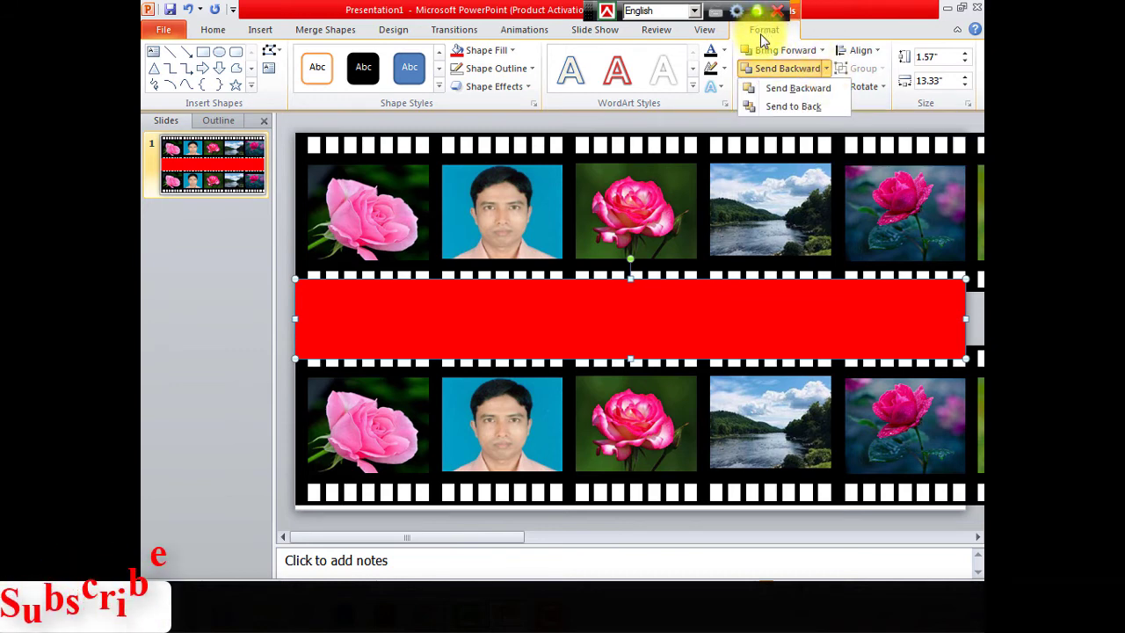
left_click(795, 106)
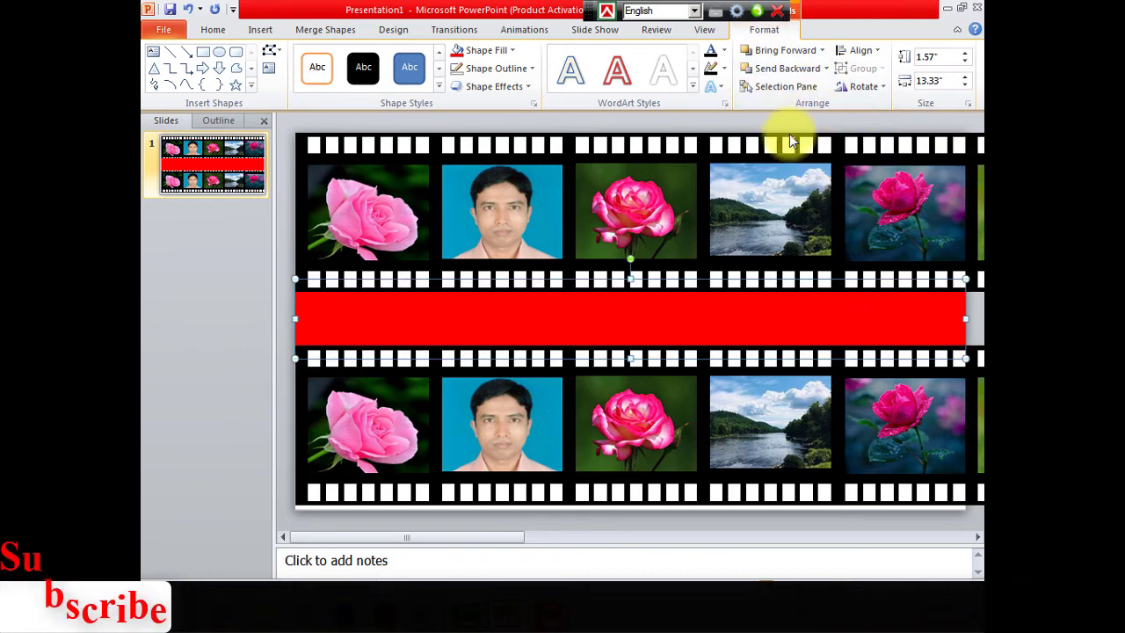
left_click(281, 327)
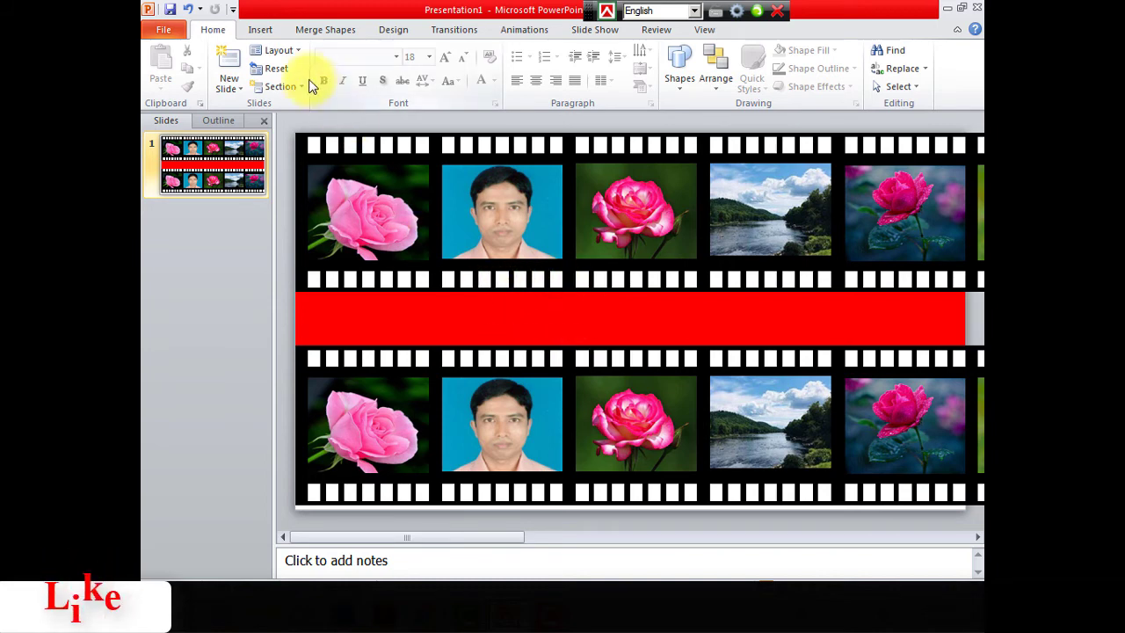
Draw a straight horizontal line along the middle of the red band
left_click(263, 33)
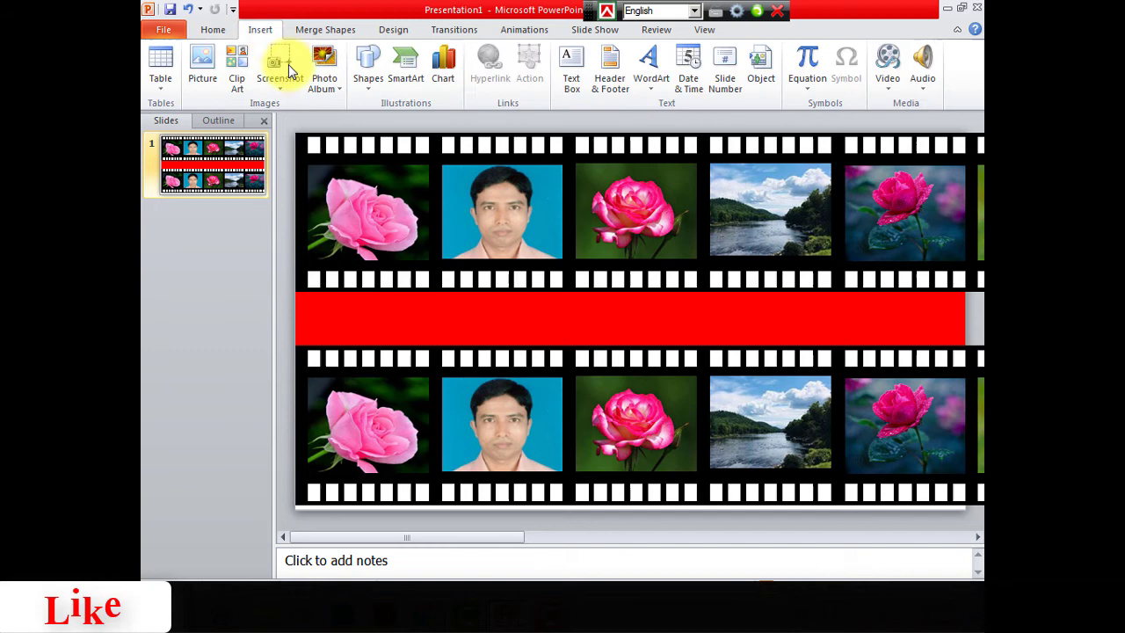
left_click(366, 88)
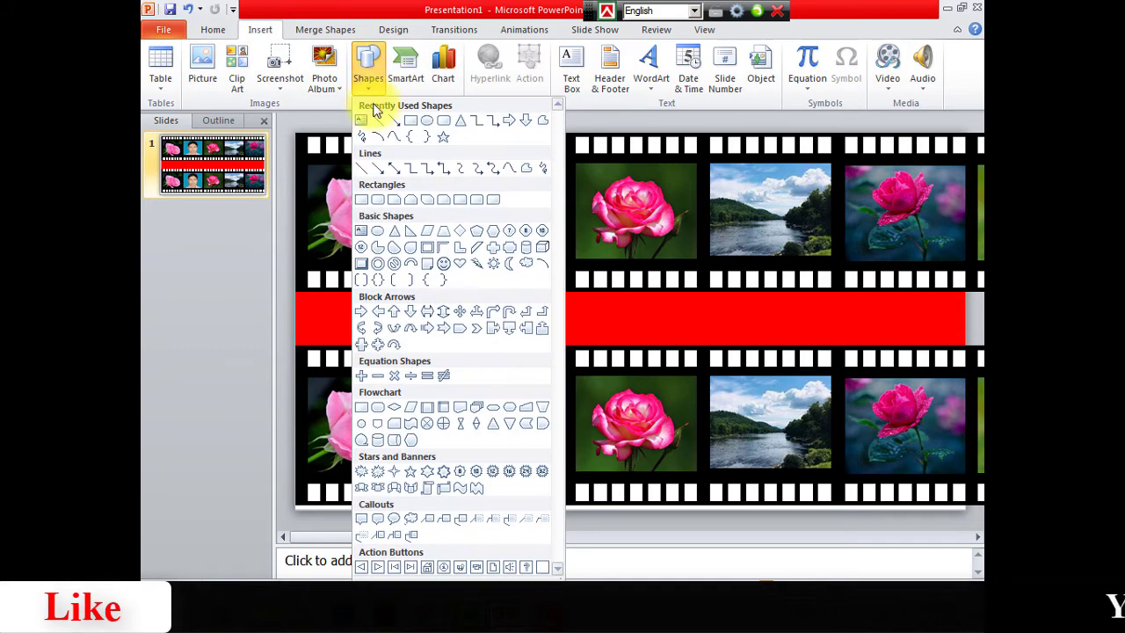
left_click(378, 121)
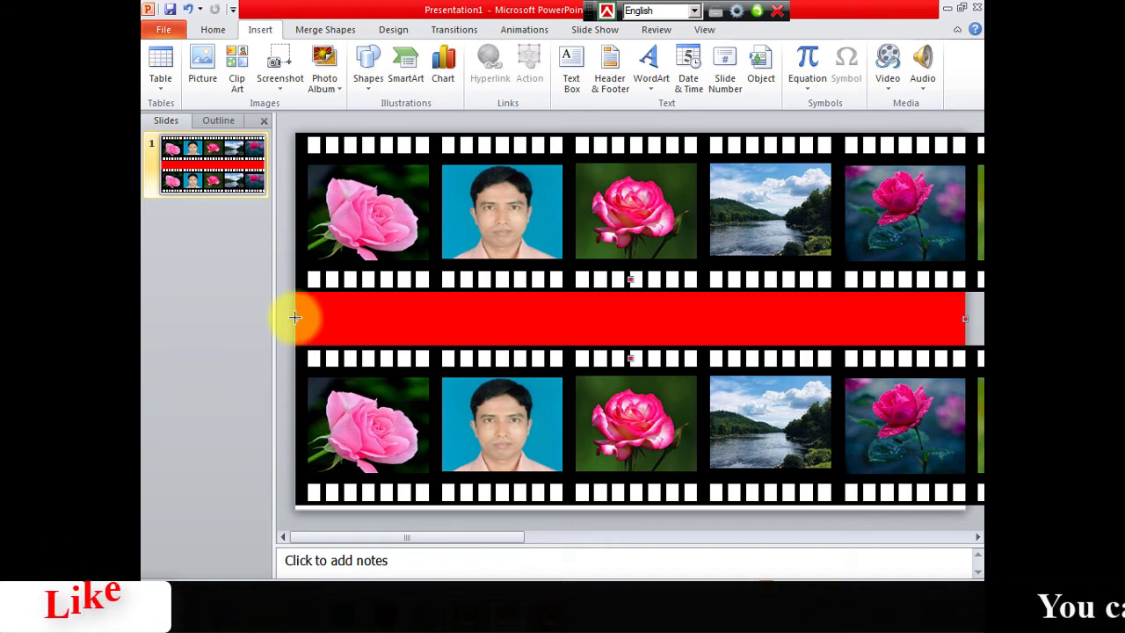
left_click_drag(295, 318, 967, 321)
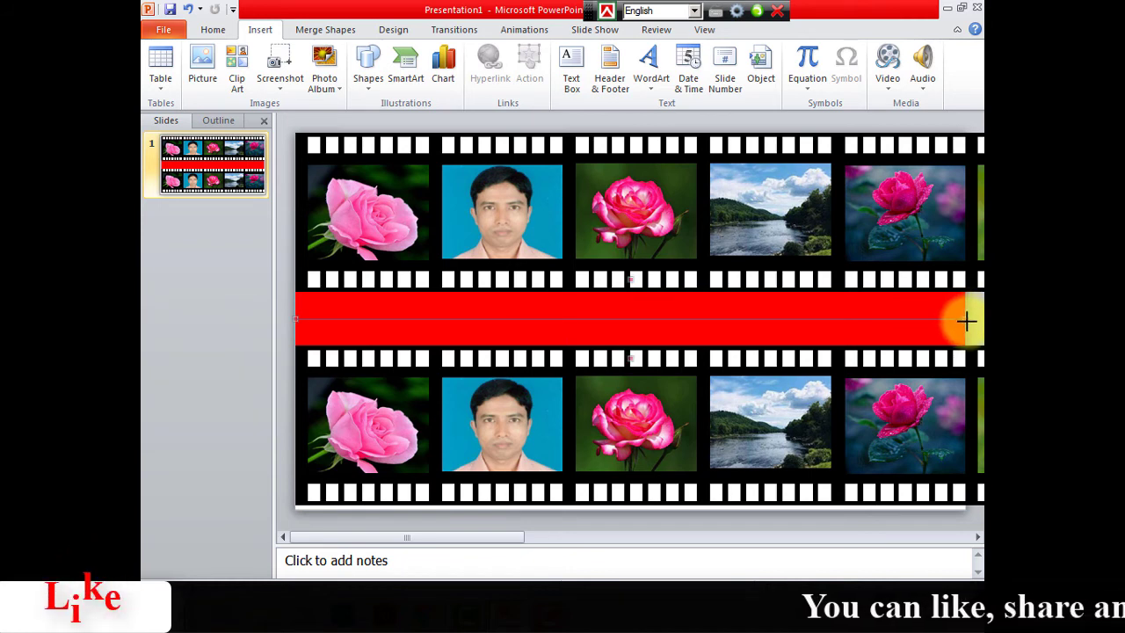
left_click_drag(965, 321, 967, 317)
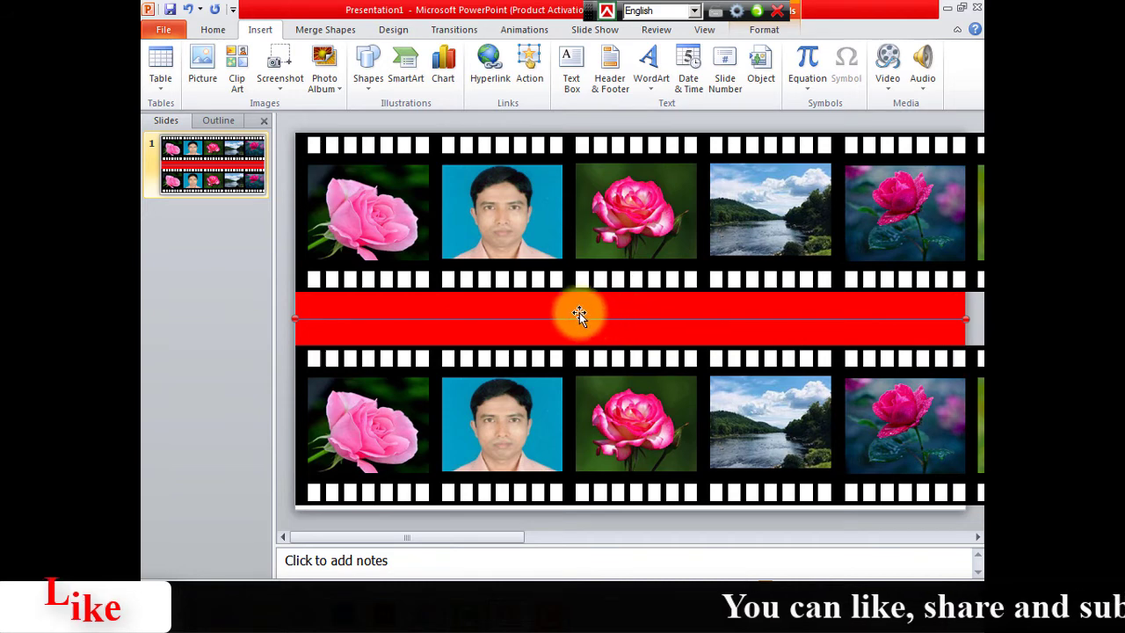
Make the line thicker, white and dashed, then deselect it
left_click(765, 29)
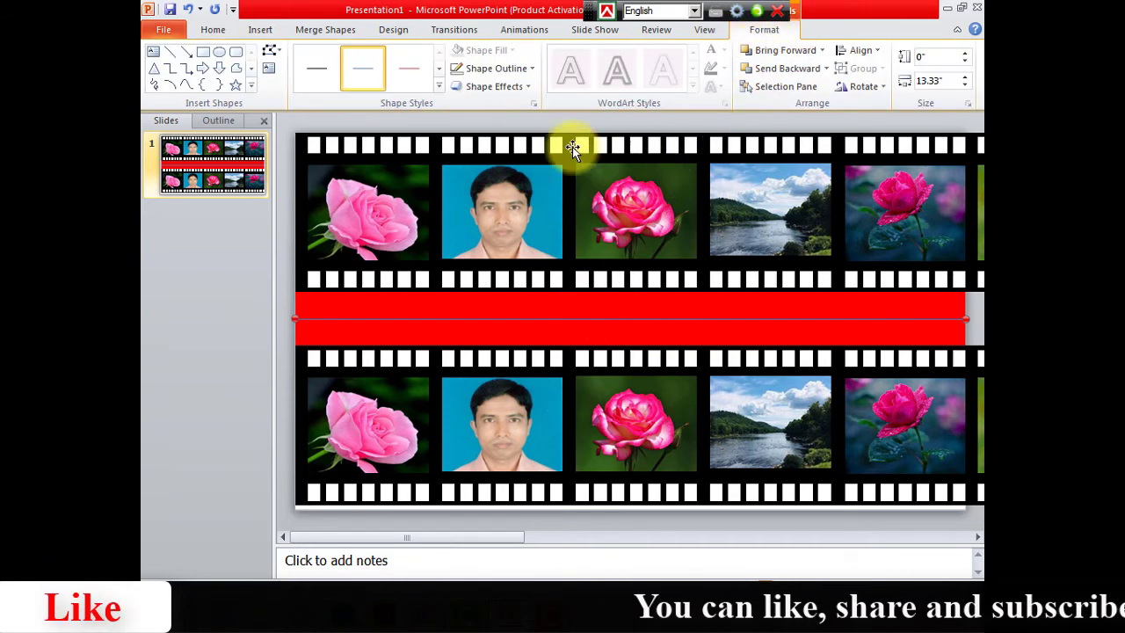
left_click(531, 69)
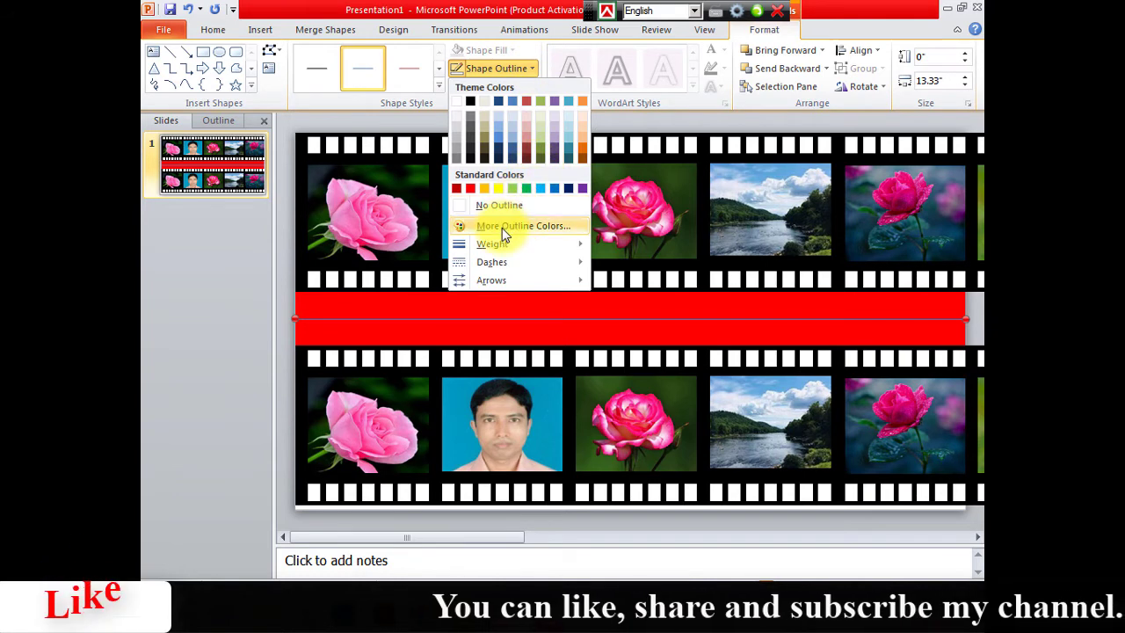
mouse_move(493, 245)
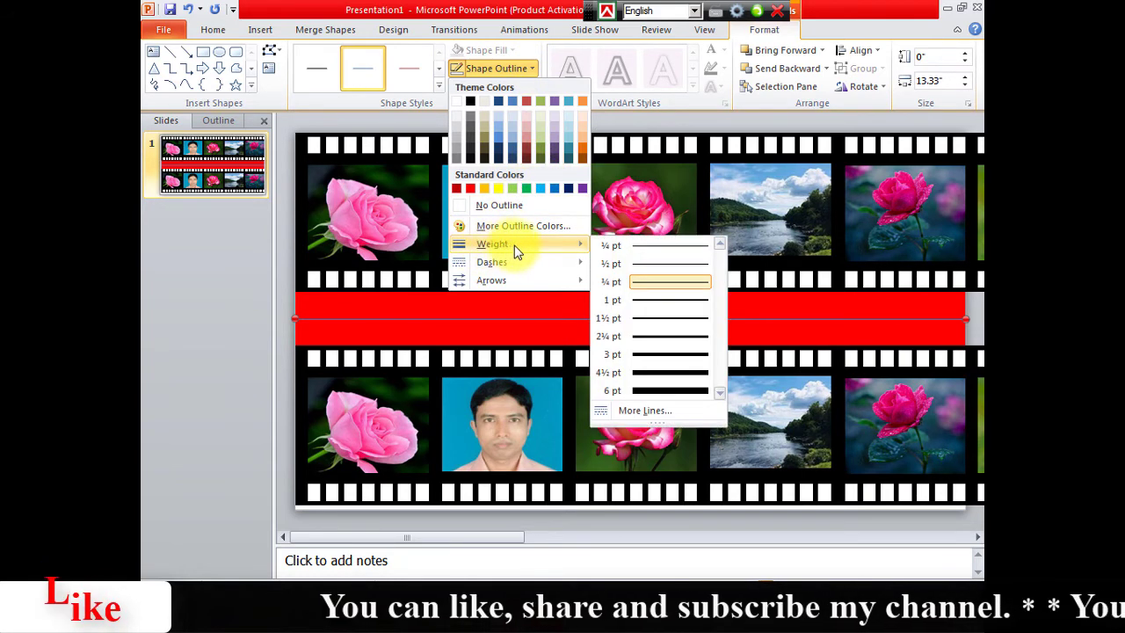
left_click(657, 392)
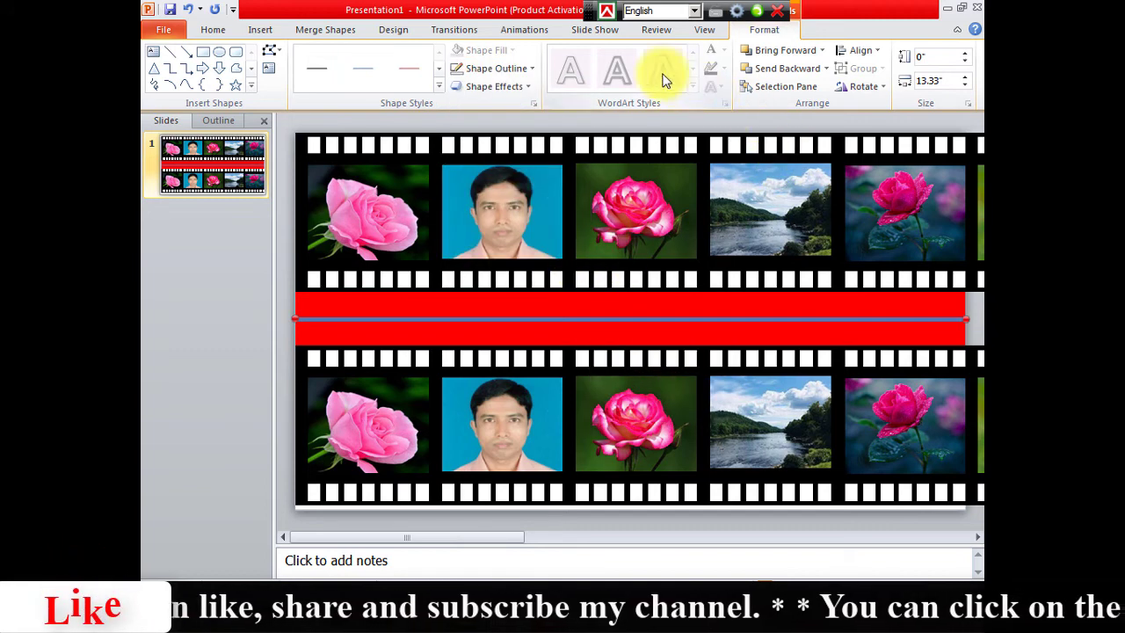
left_click(531, 69)
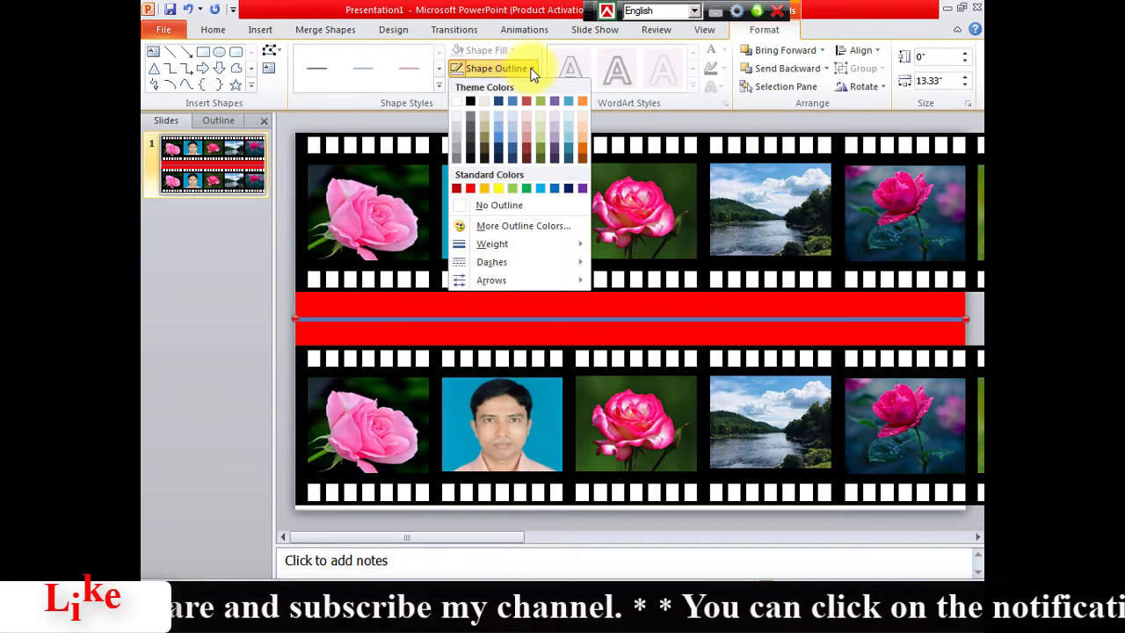
left_click(455, 100)
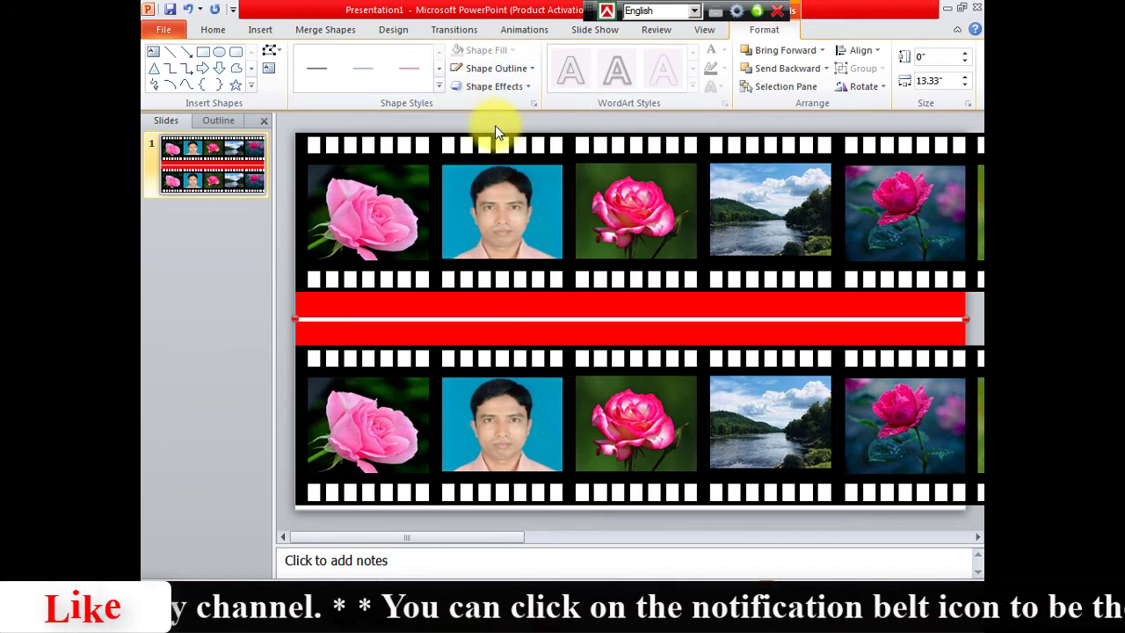
left_click(532, 69)
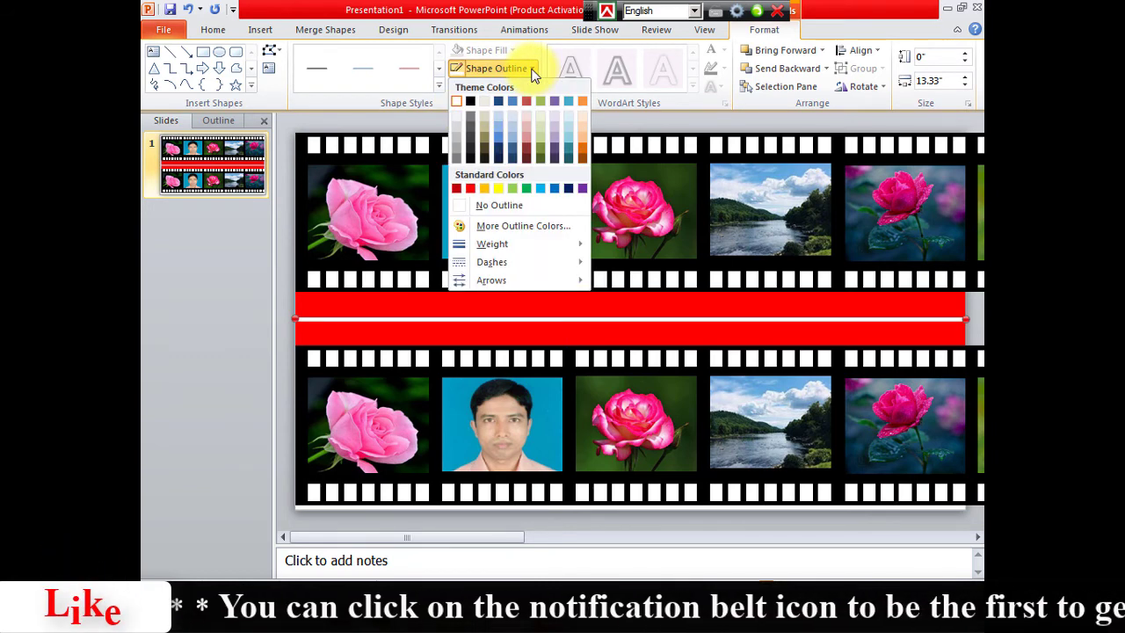
mouse_move(481, 268)
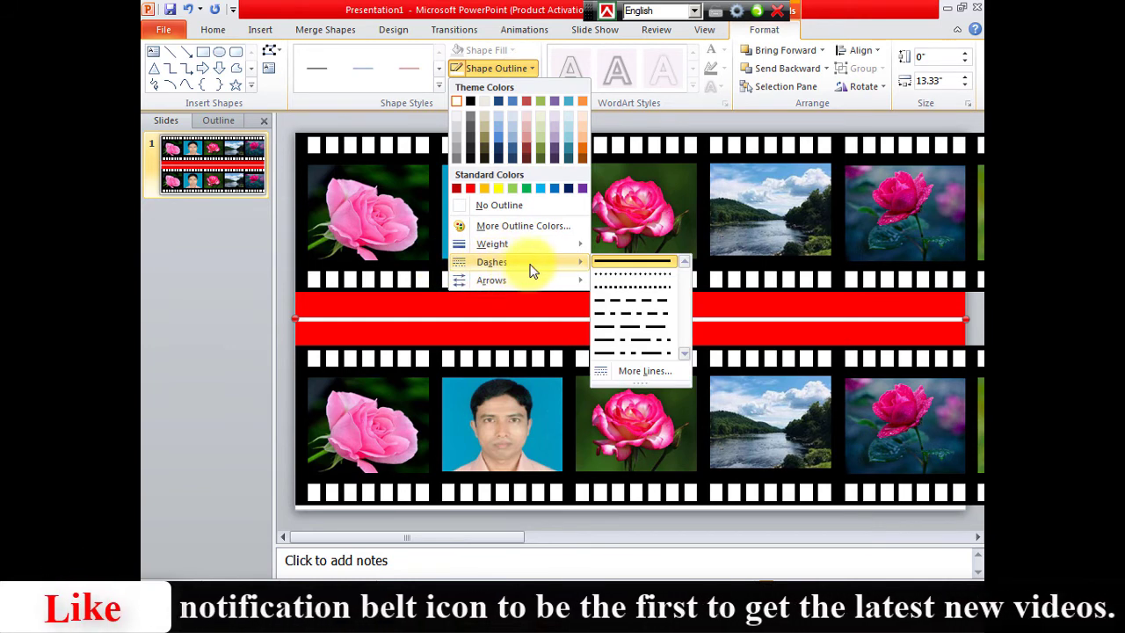
left_click(624, 308)
left_click(283, 370)
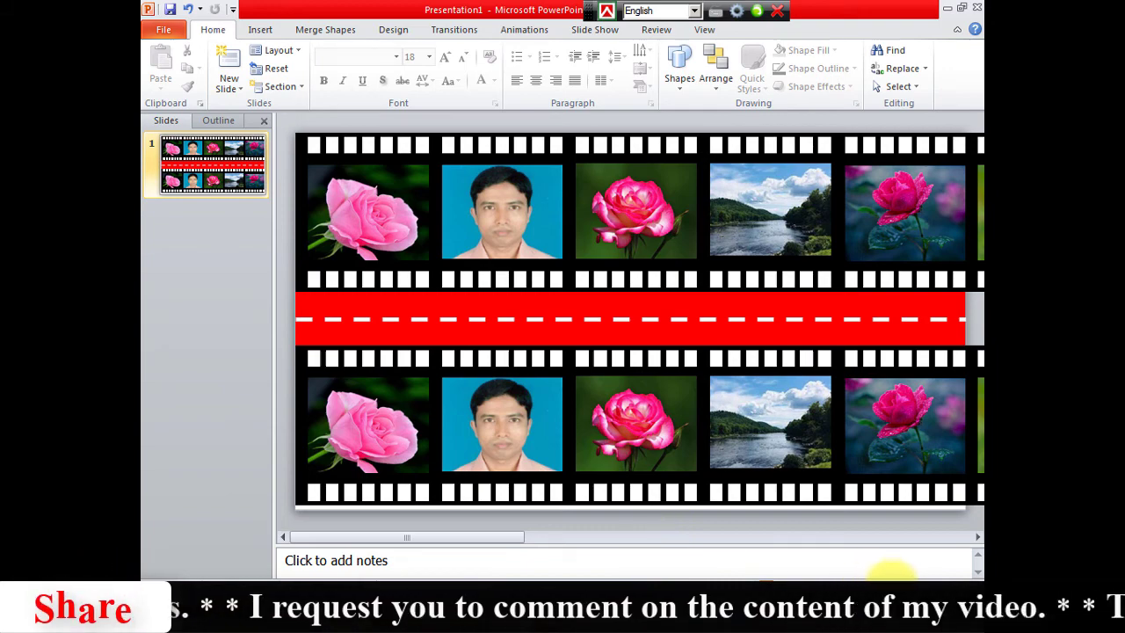
left_click_drag(891, 571, 872, 576)
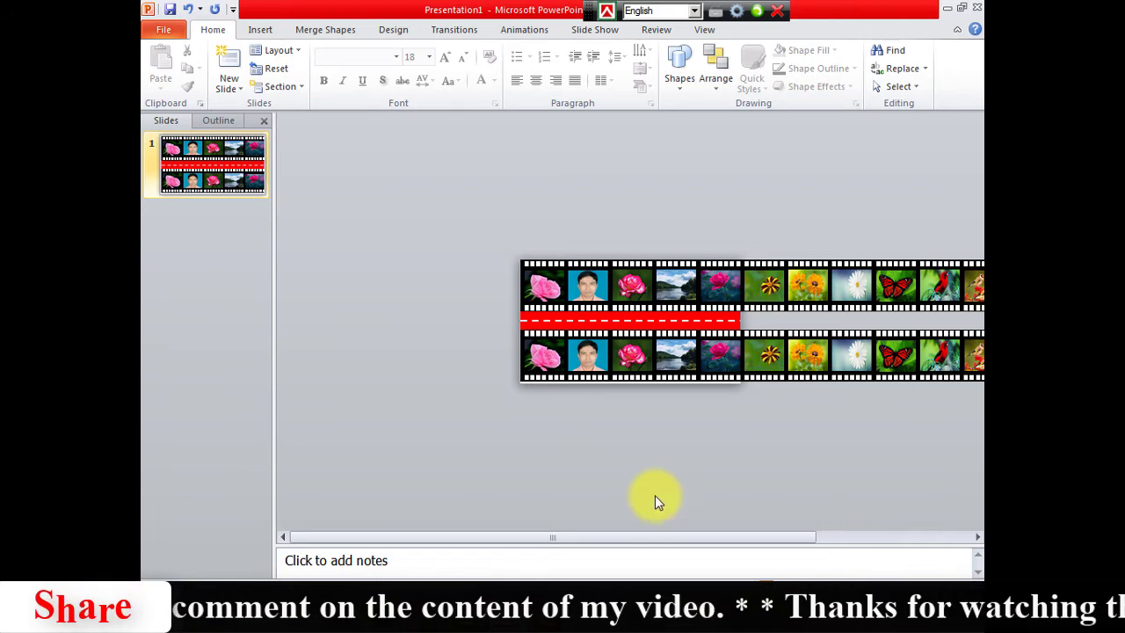
left_click(703, 361)
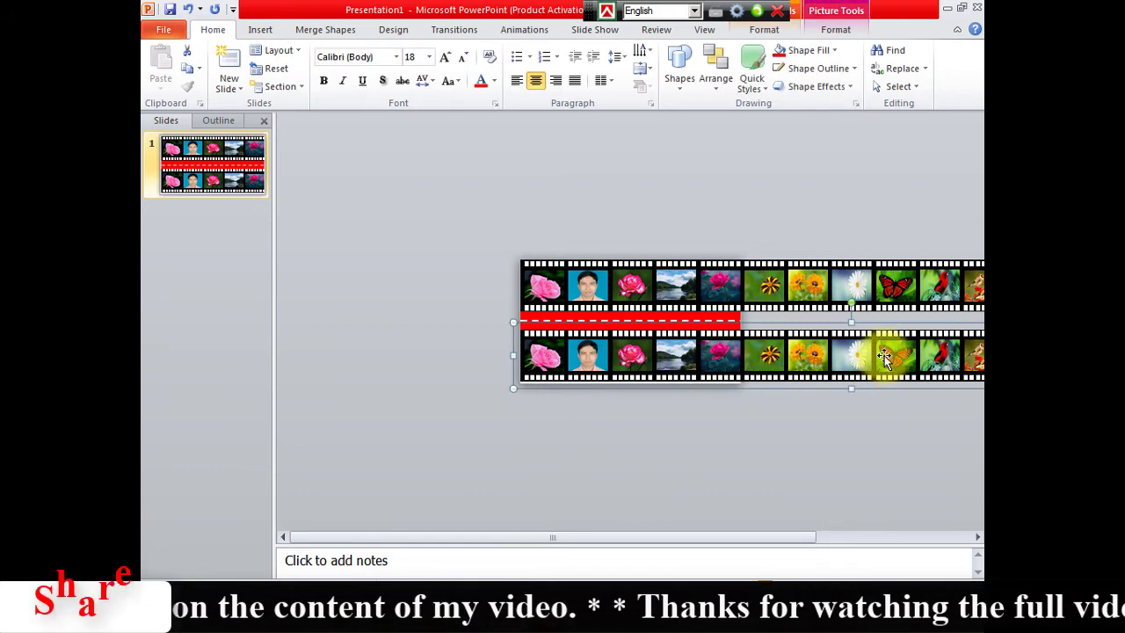
mouse_move(885, 356)
left_mouse_down()
mouse_move(474, 365)
mouse_move(702, 361)
left_mouse_up()
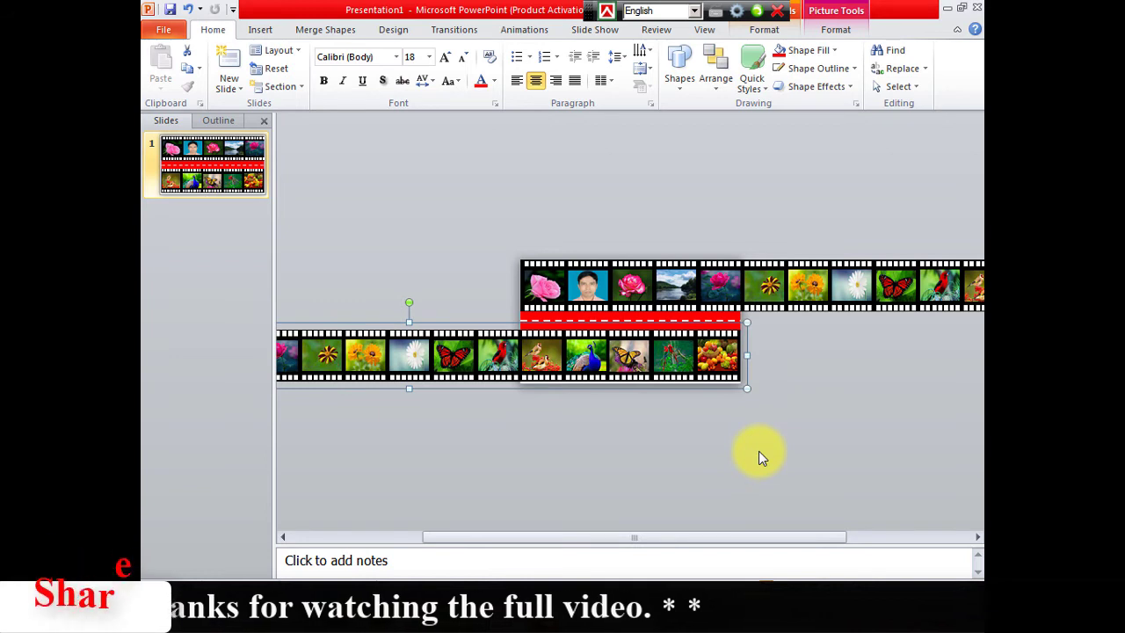
left_click(743, 455)
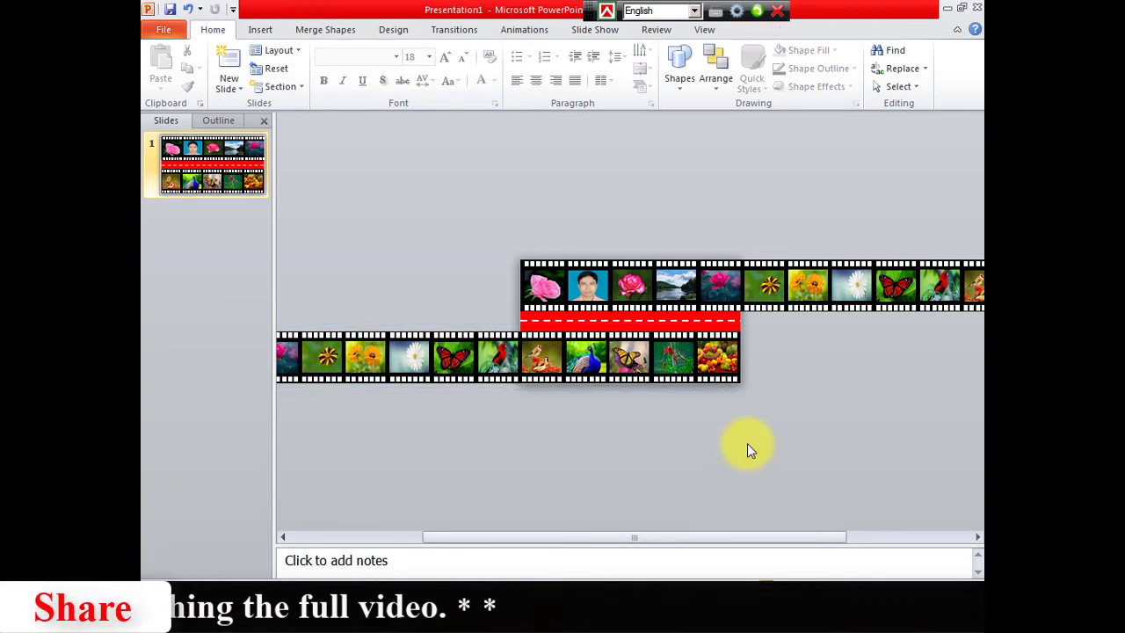
left_click(735, 290)
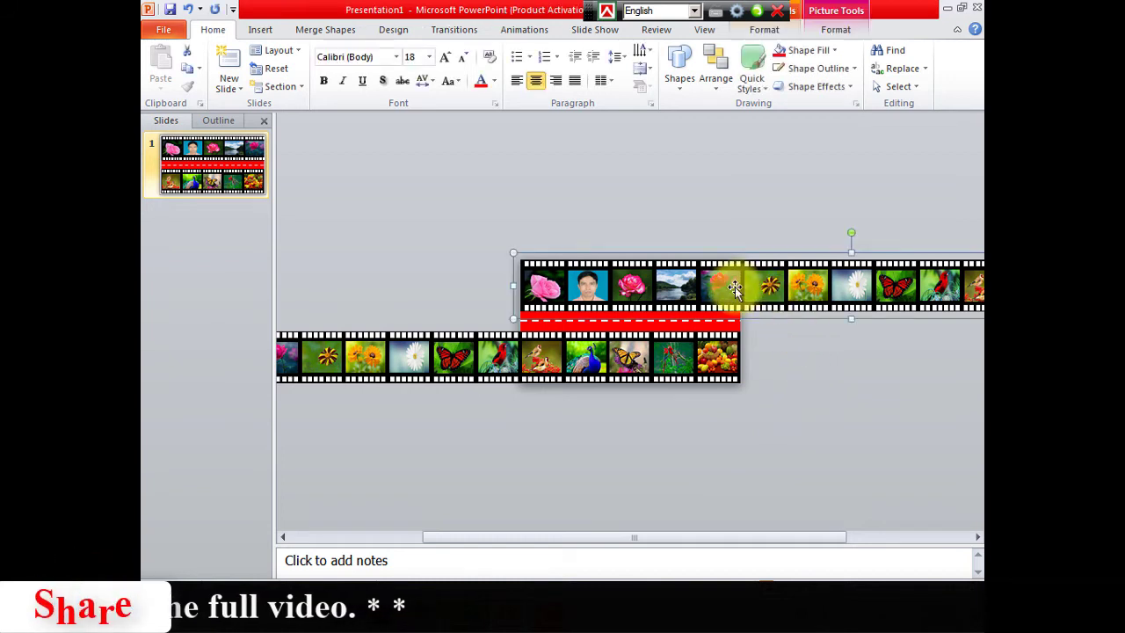
left_click(838, 425)
left_click(837, 288)
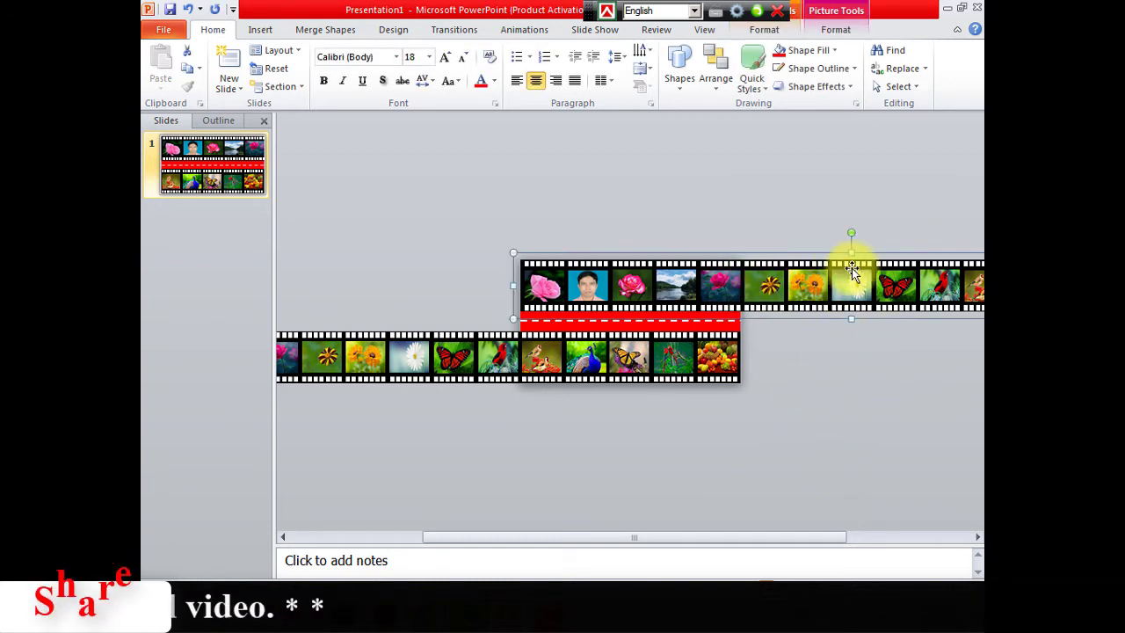
Give the upper film strip a Left straight-line motion path from More Motion Paths
left_click(528, 32)
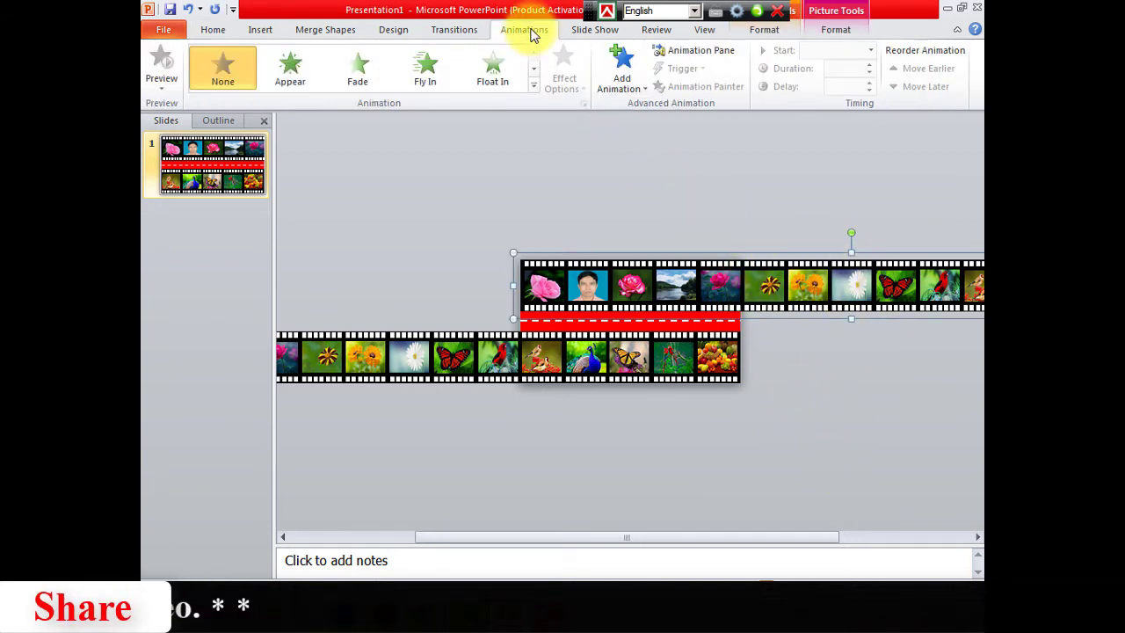
left_click(646, 95)
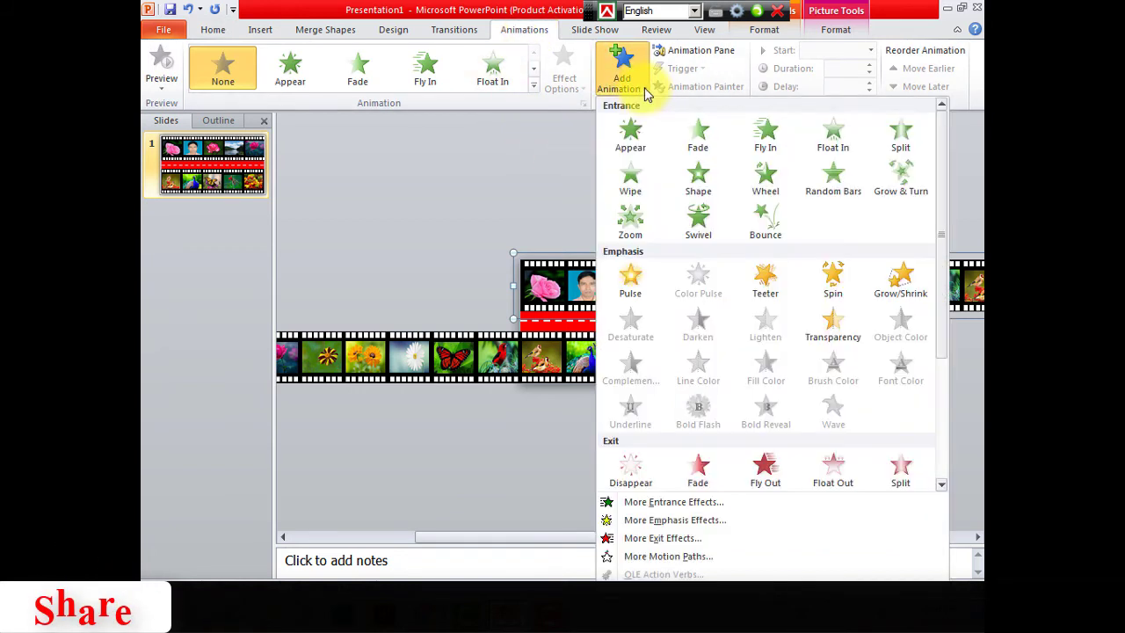
left_click(718, 554)
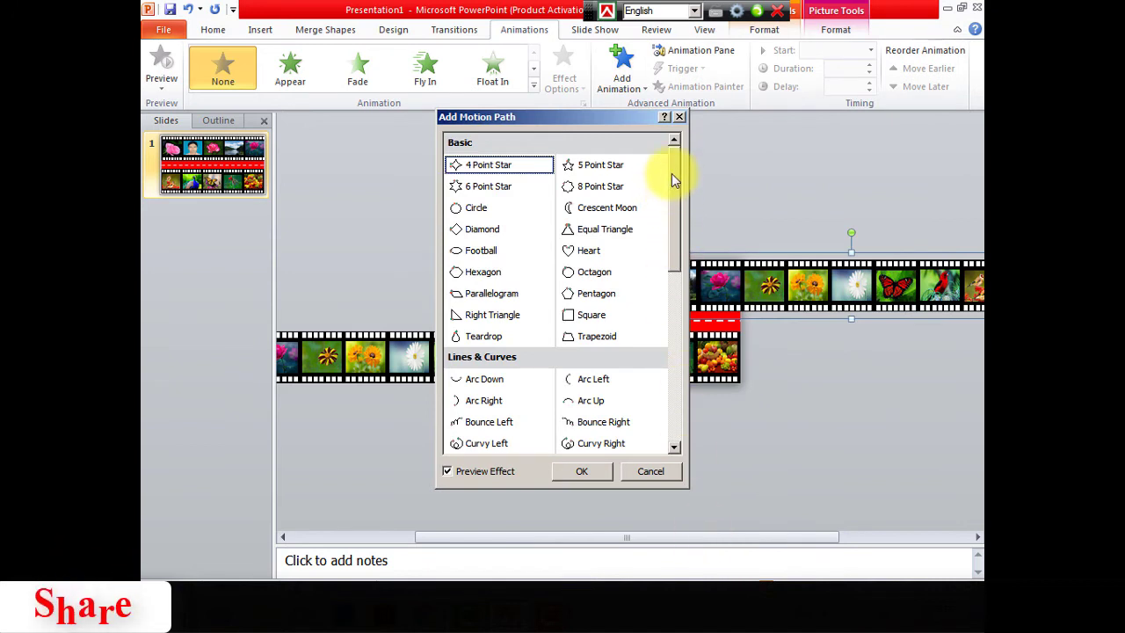
left_click_drag(671, 173, 670, 209)
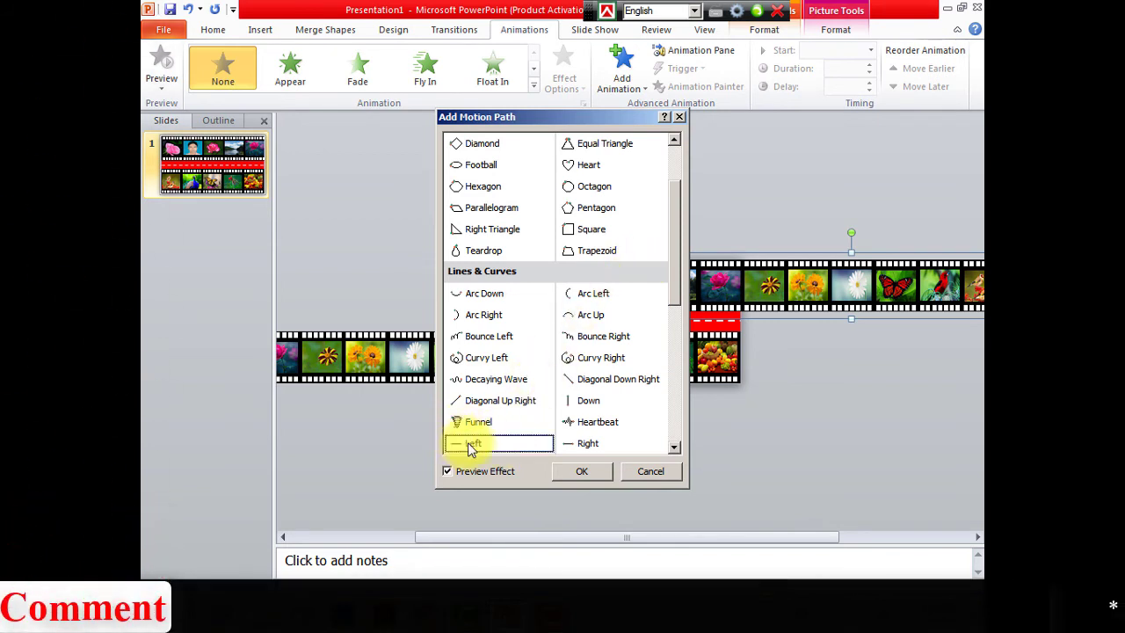
left_click(581, 468)
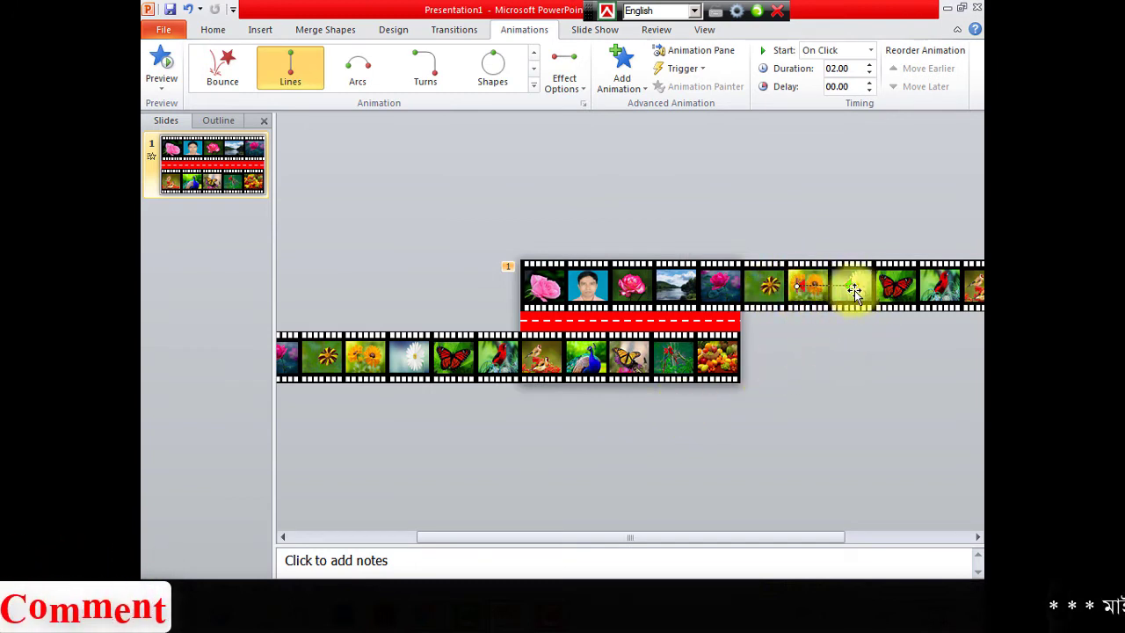
Drag the motion path's end far left, set duration to 25 seconds, and show the Animation Pane
left_click_drag(854, 293, 793, 286)
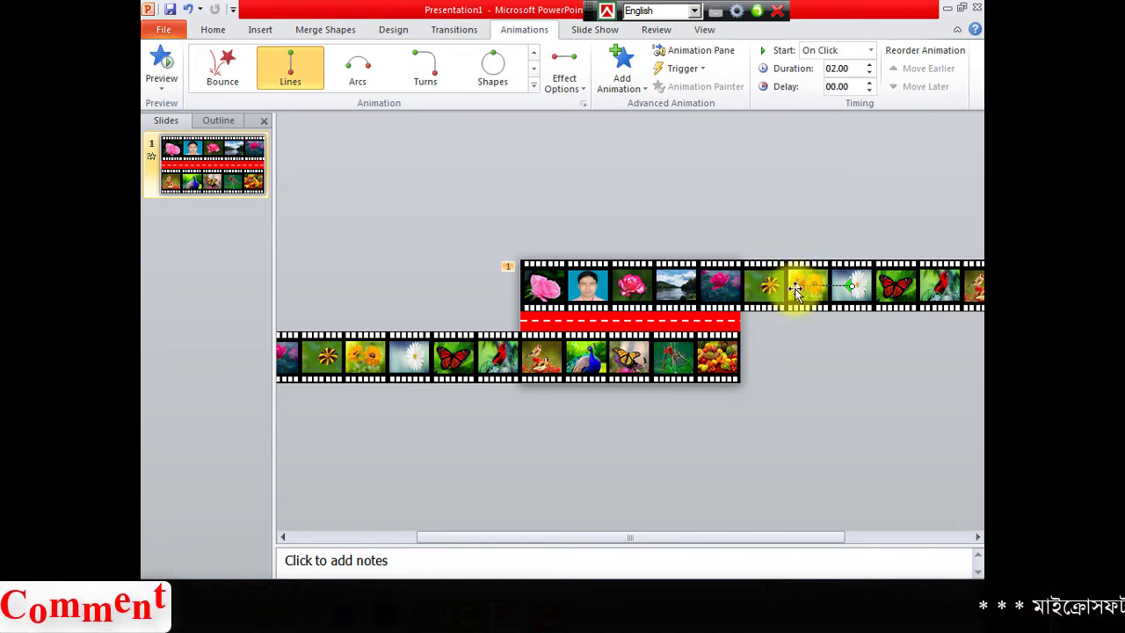
left_click_drag(795, 292, 427, 276)
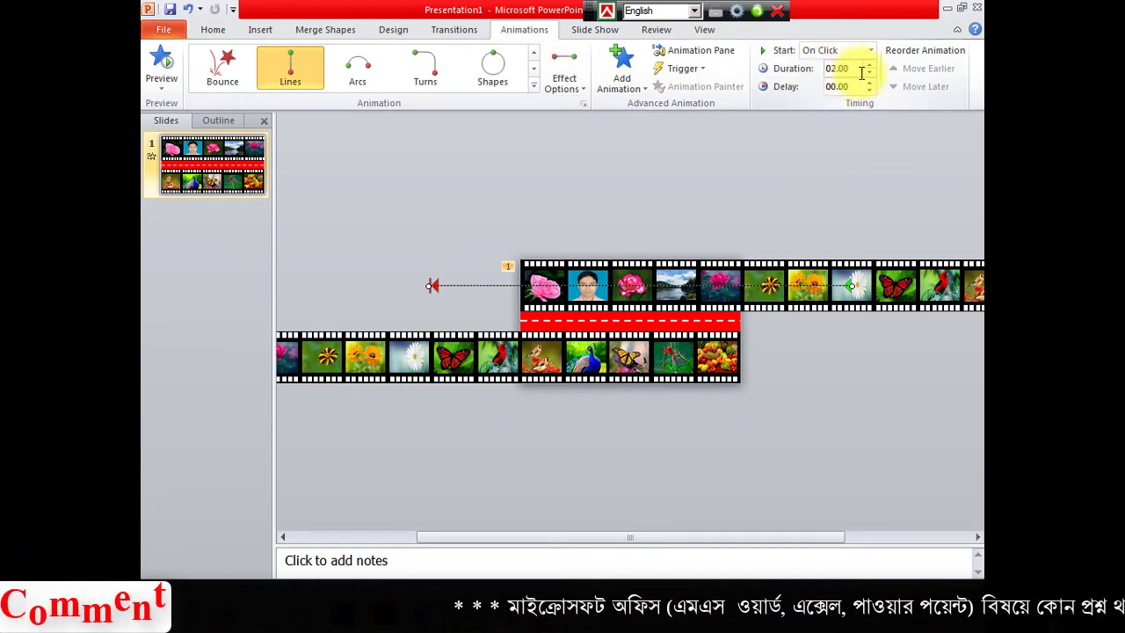
left_click(835, 69)
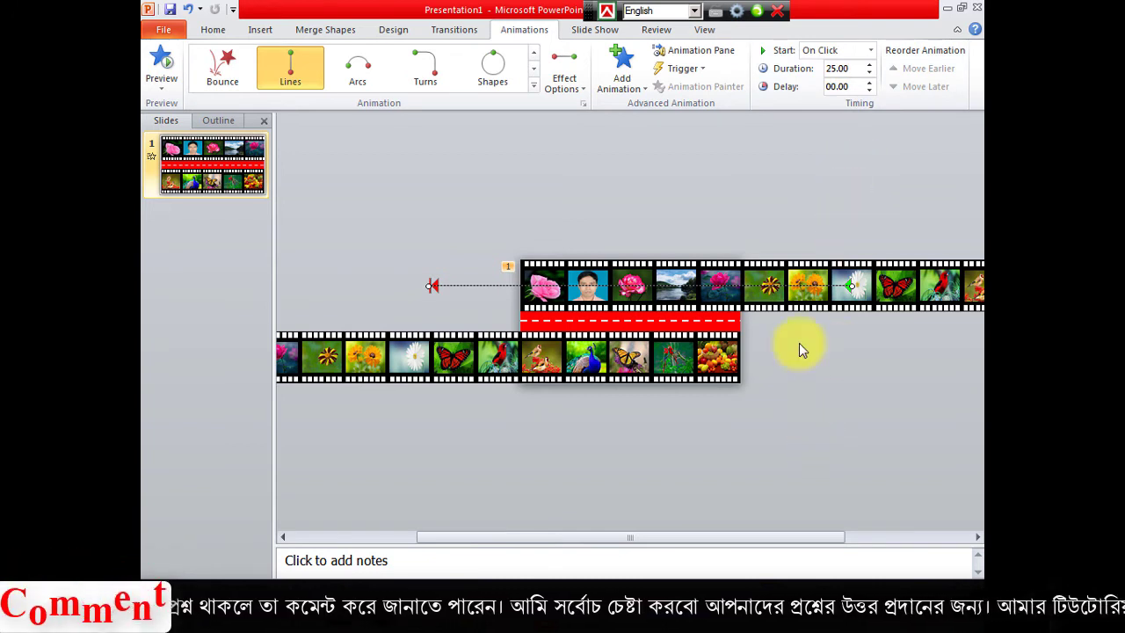
left_click(724, 51)
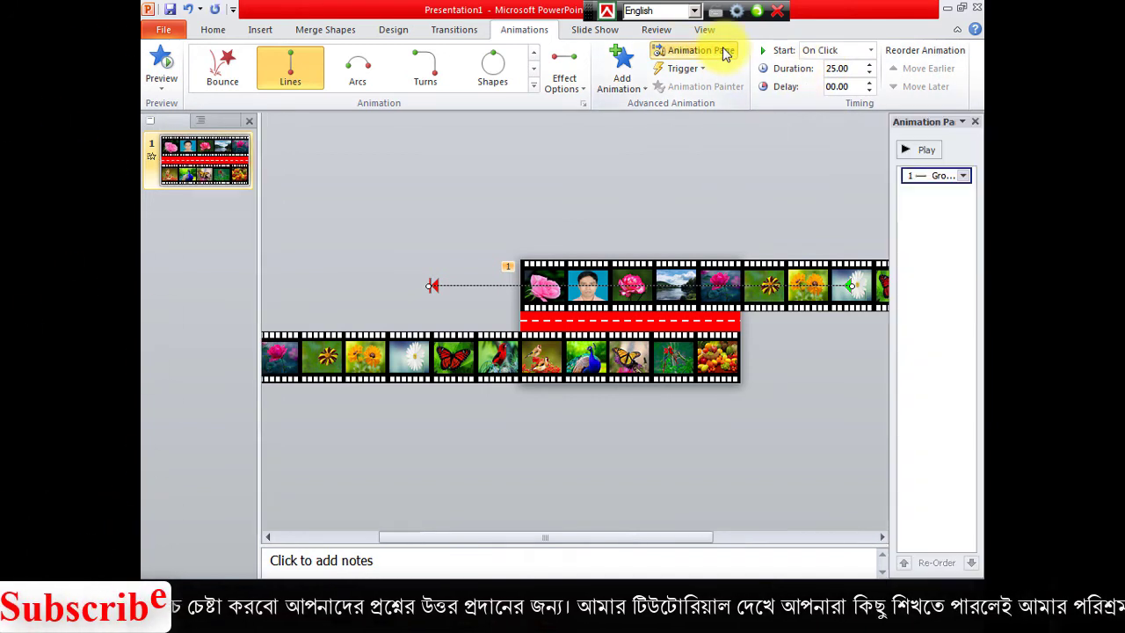
Set the upper strip's motion Smooth end to 0 sec, then bring up More Motion Paths
left_click(965, 176)
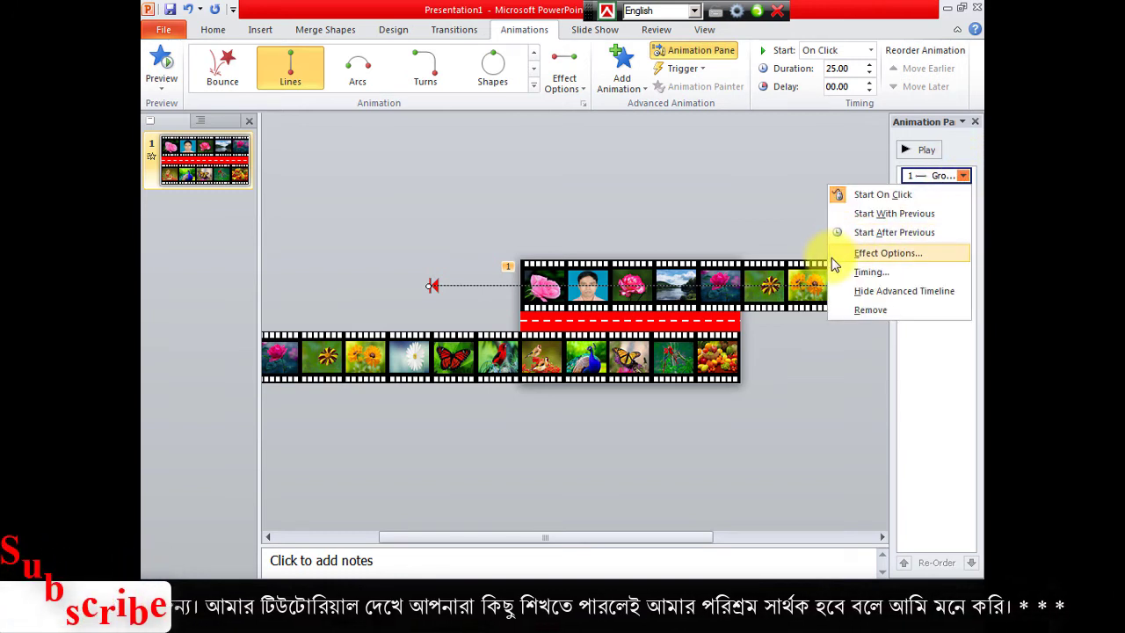
left_click(930, 255)
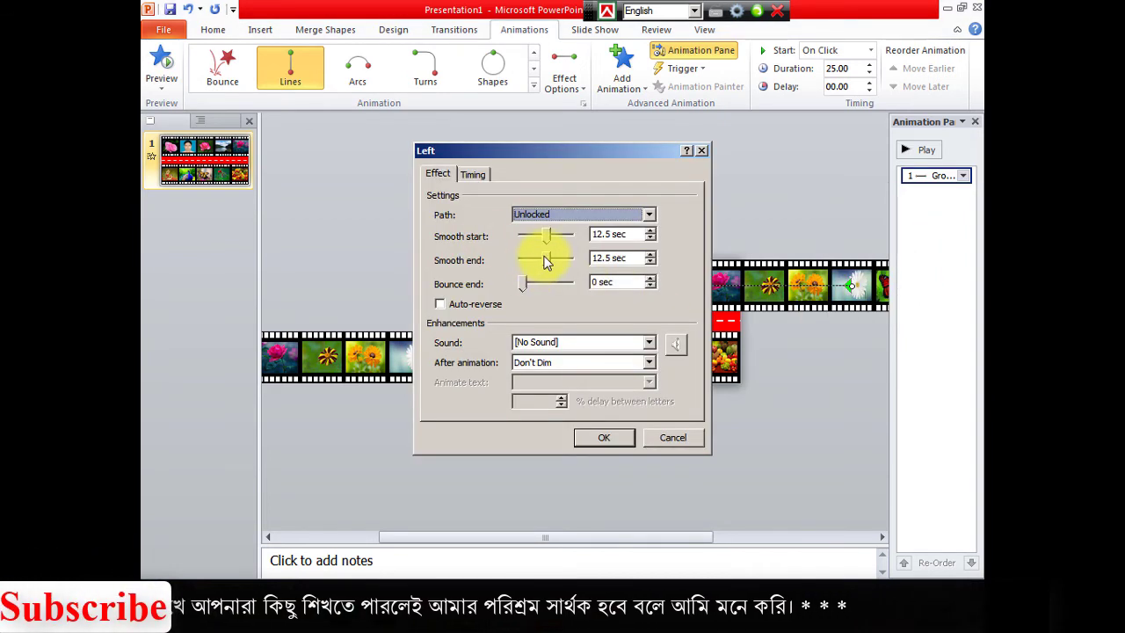
left_click_drag(546, 259, 521, 260)
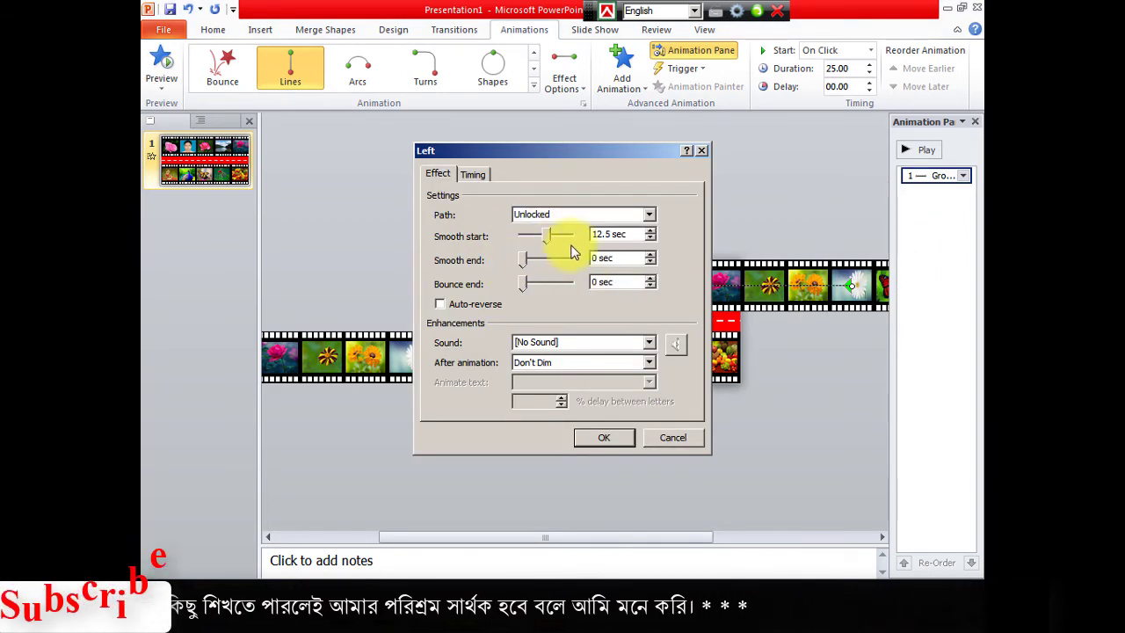
left_click(601, 437)
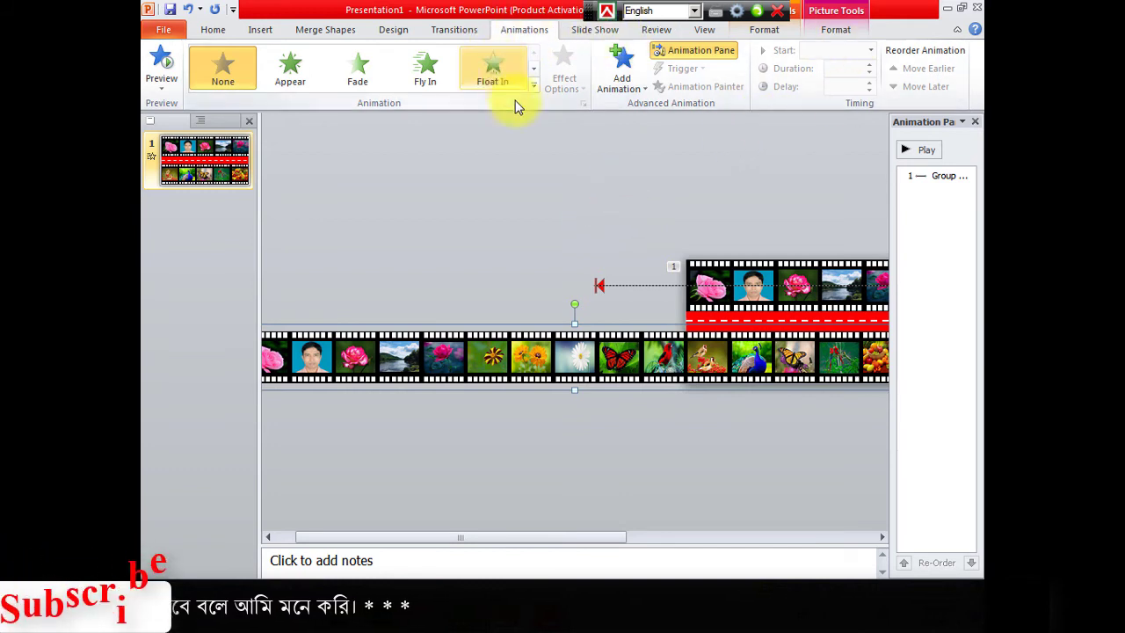
left_click(643, 88)
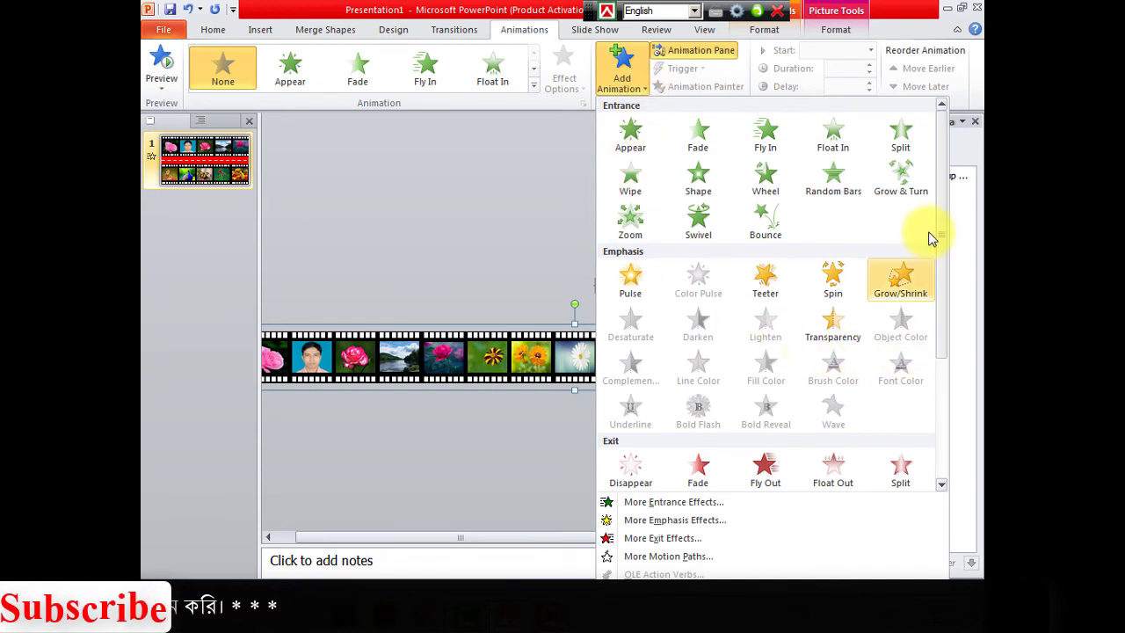
left_click(740, 556)
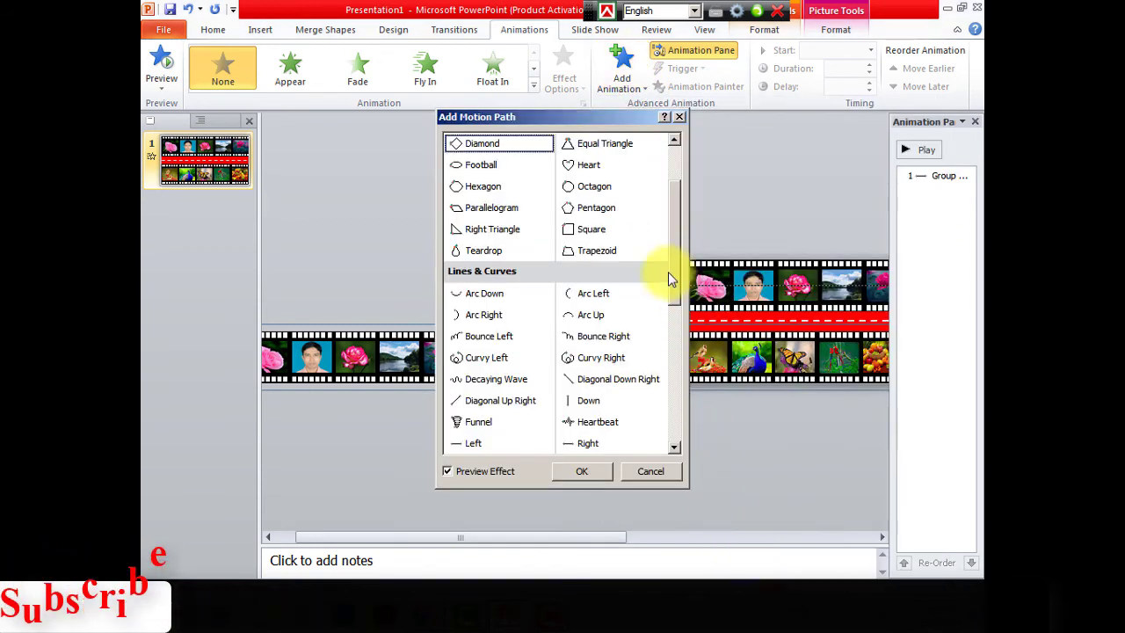
Apply a Right motion path to the lower strip and Shift-drag its end point farther right
left_click(587, 444)
left_click(582, 471)
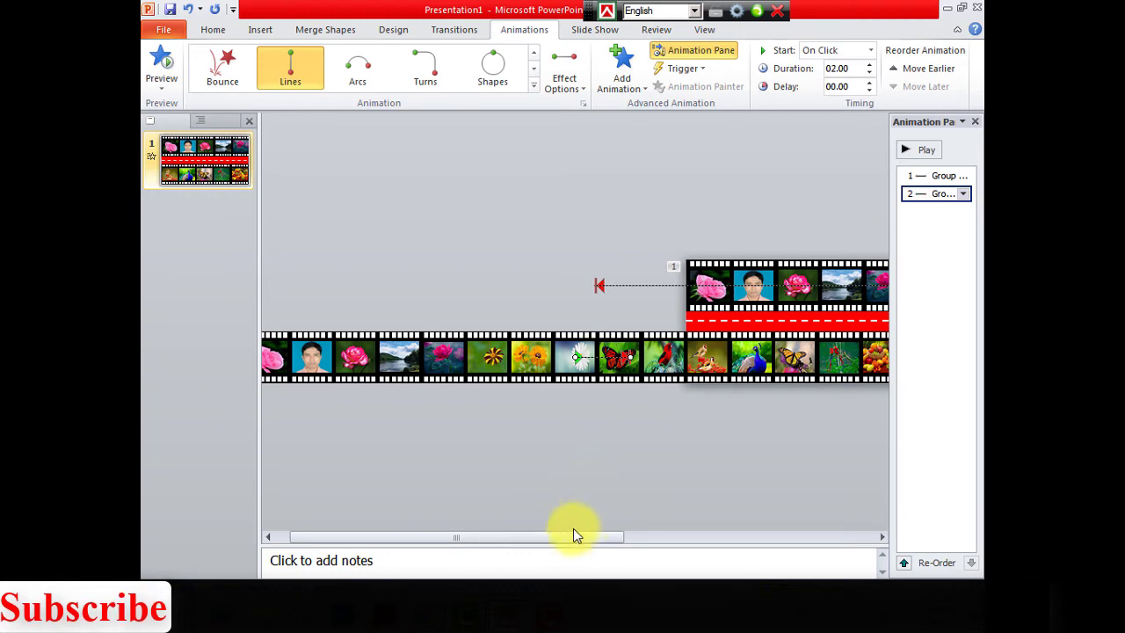
left_click_drag(522, 536, 786, 555)
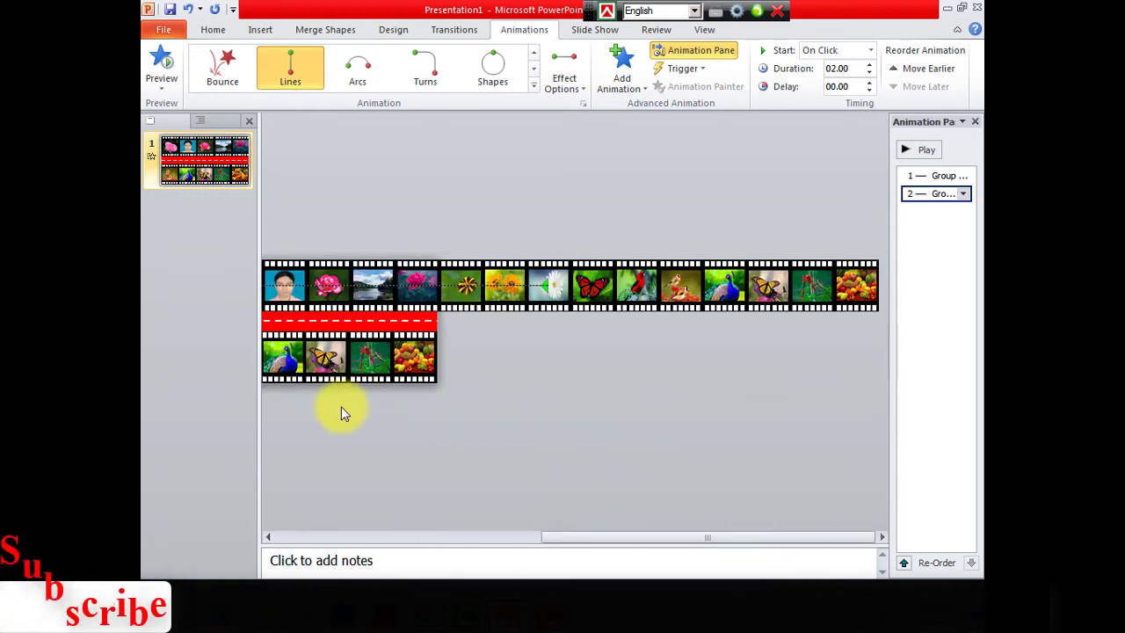
left_click_drag(668, 538, 575, 543)
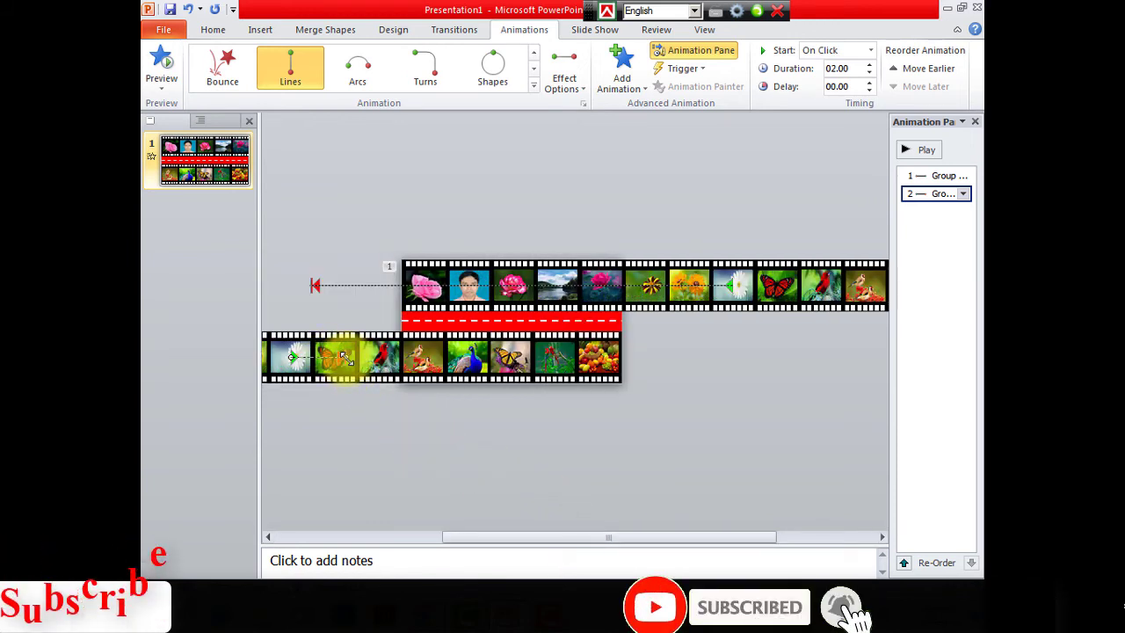
key("shift")
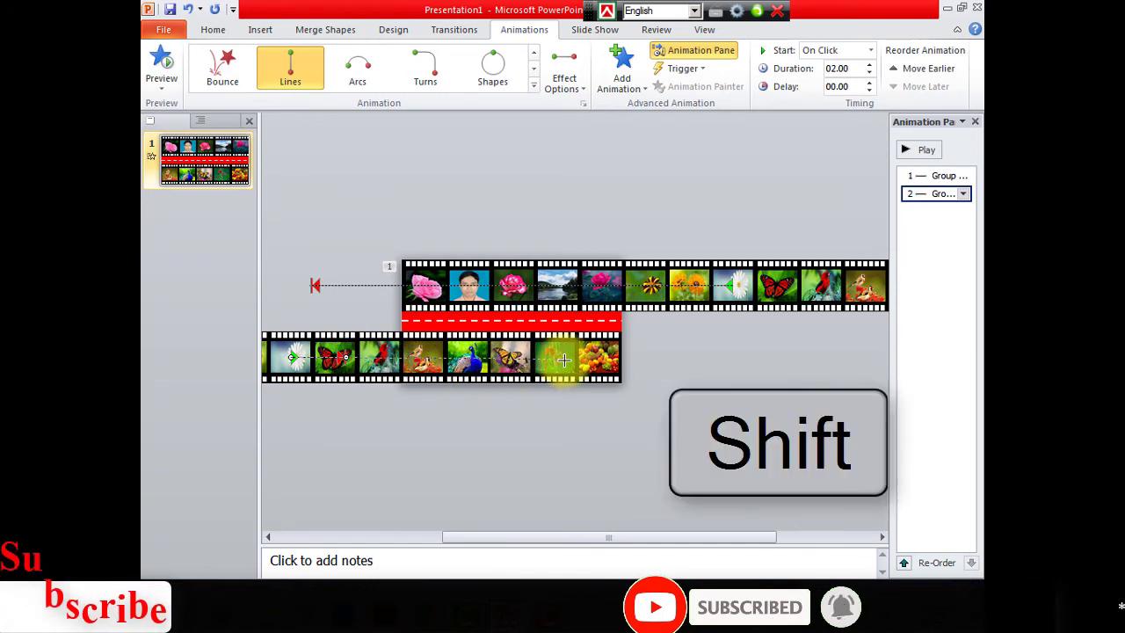
left_click_drag(564, 360, 696, 362)
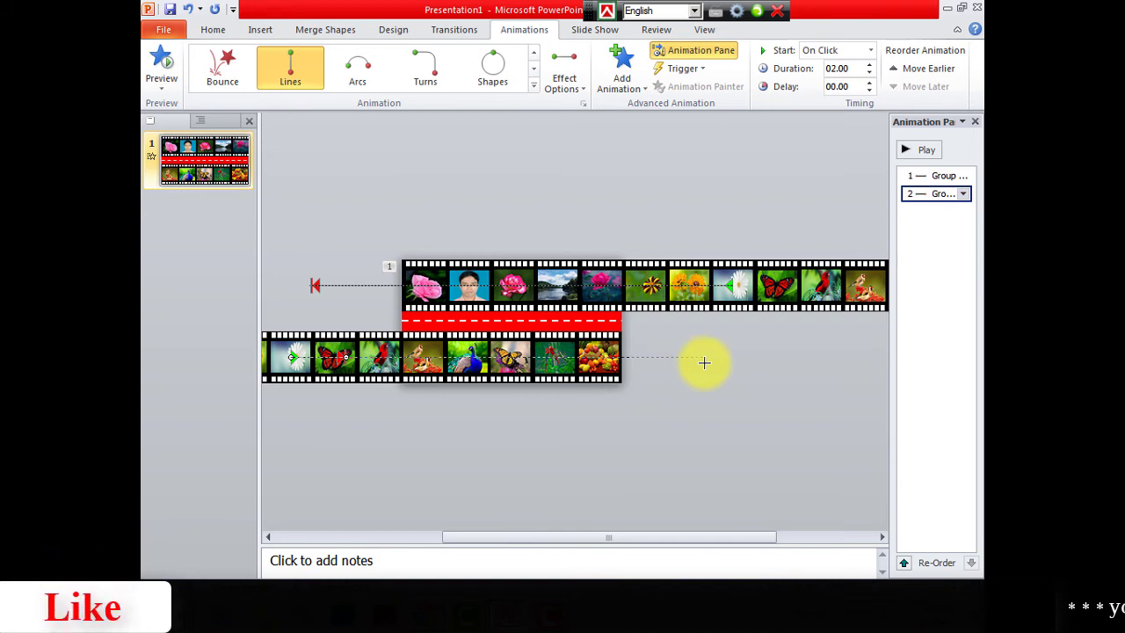
left_click_drag(709, 362, 708, 360)
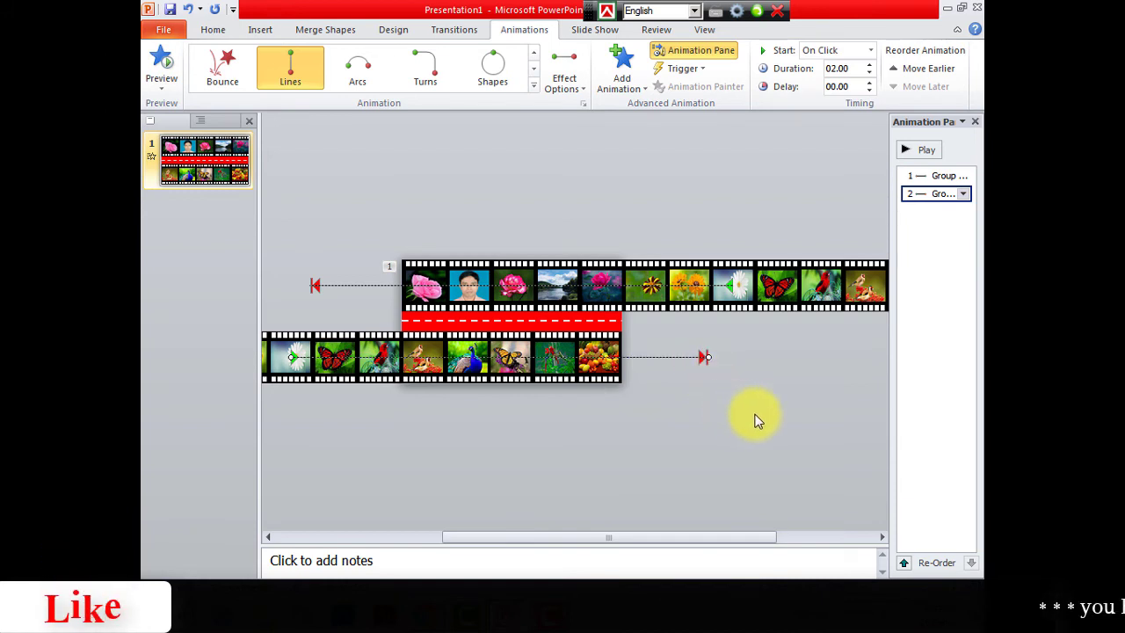
Set the second animation to 25 seconds, starting With Previous
left_click(859, 67)
type("25")
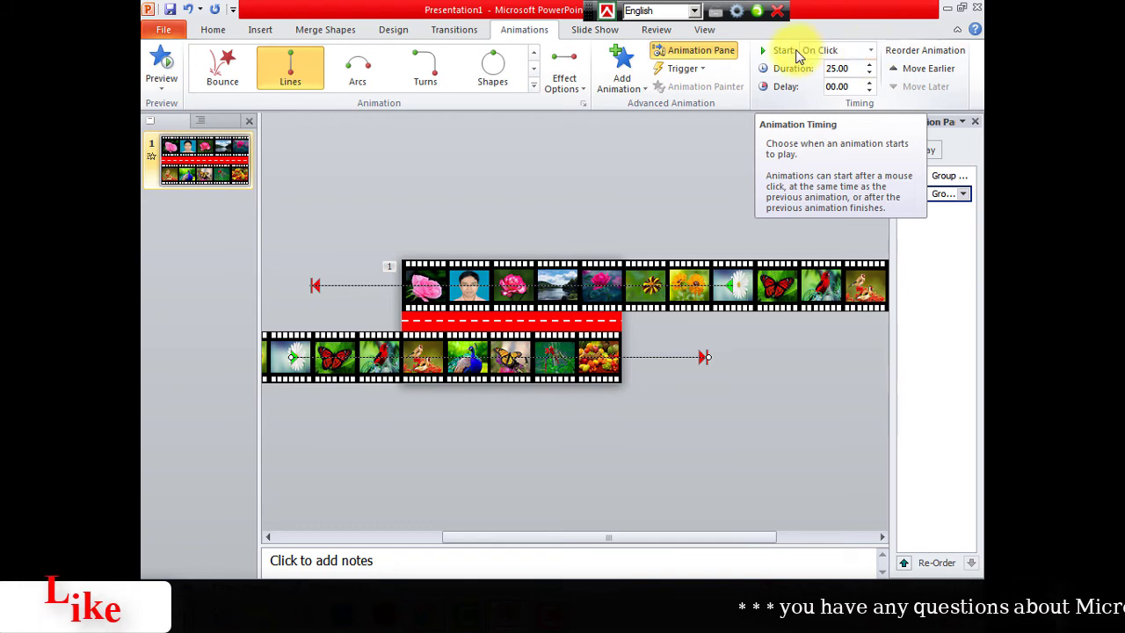
left_click(871, 53)
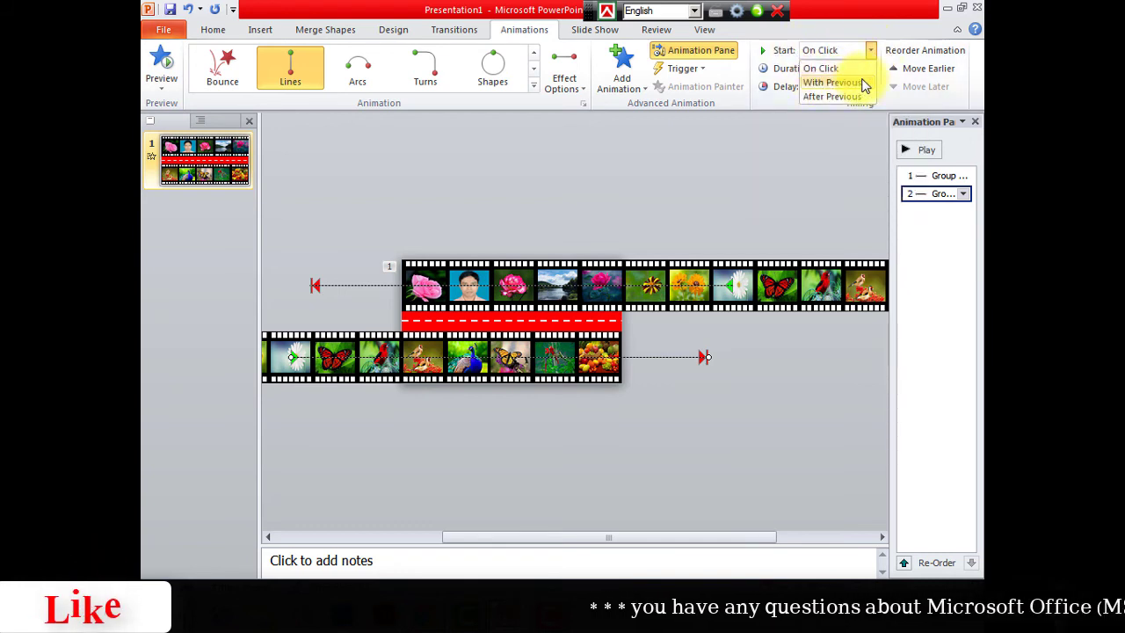
left_click(864, 83)
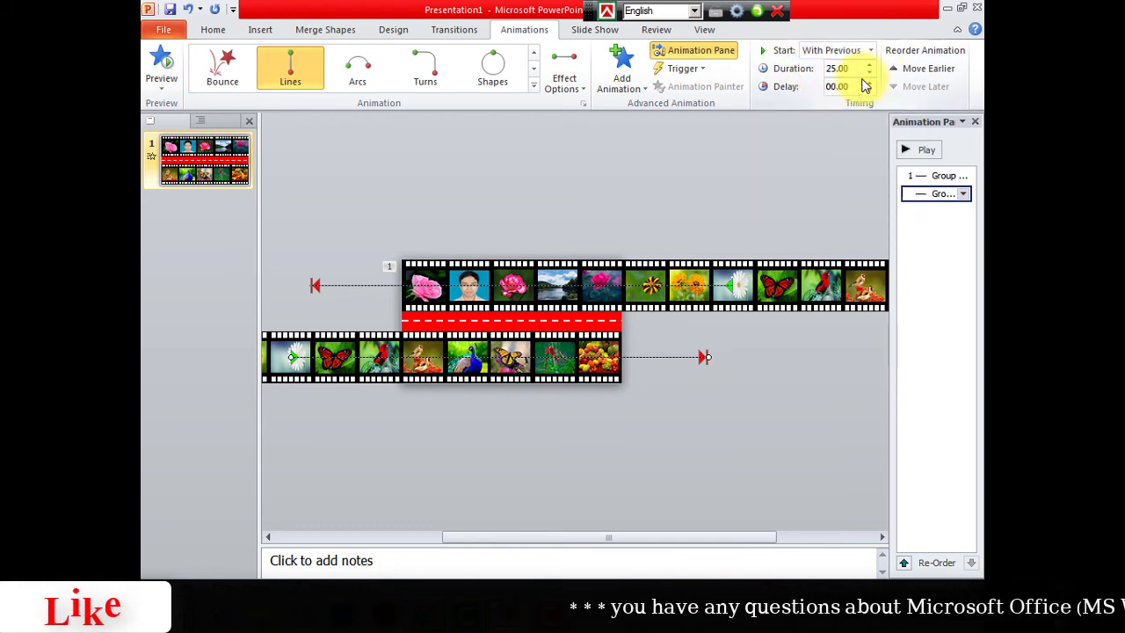
Set the rightward motion's Smooth start and Smooth end to 0 sec
left_click(964, 195)
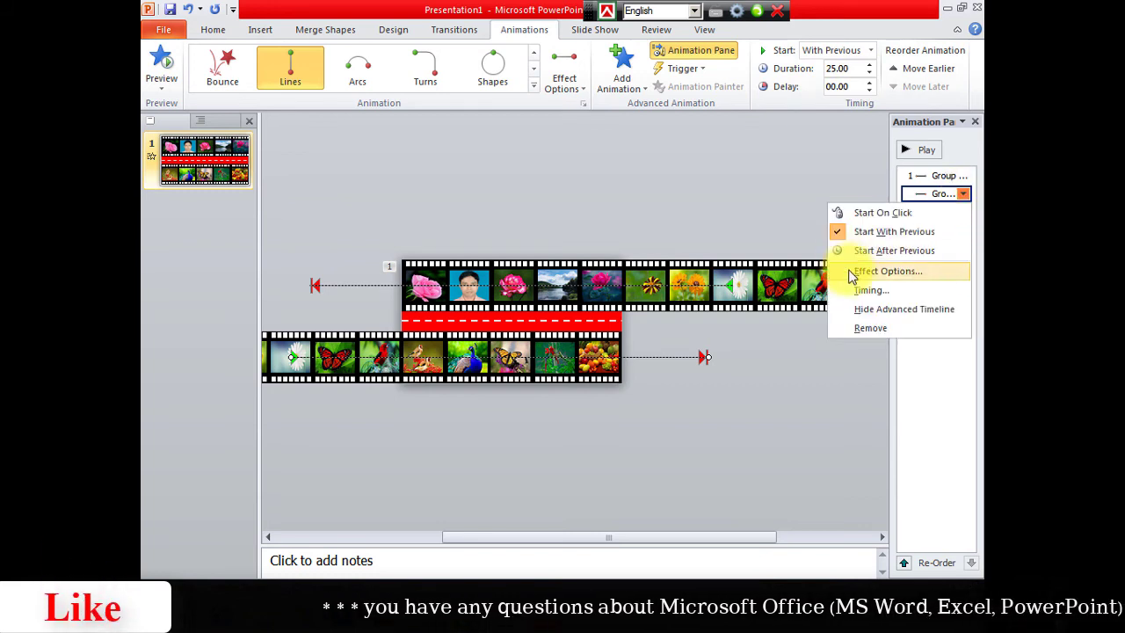
left_click(933, 273)
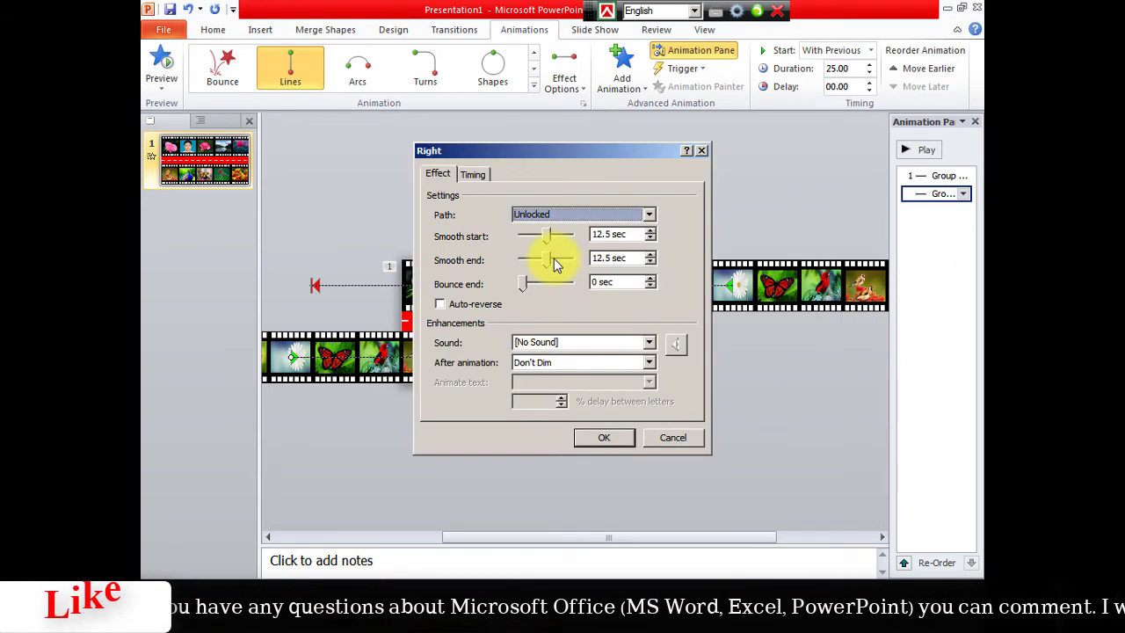
left_click_drag(546, 262, 489, 269)
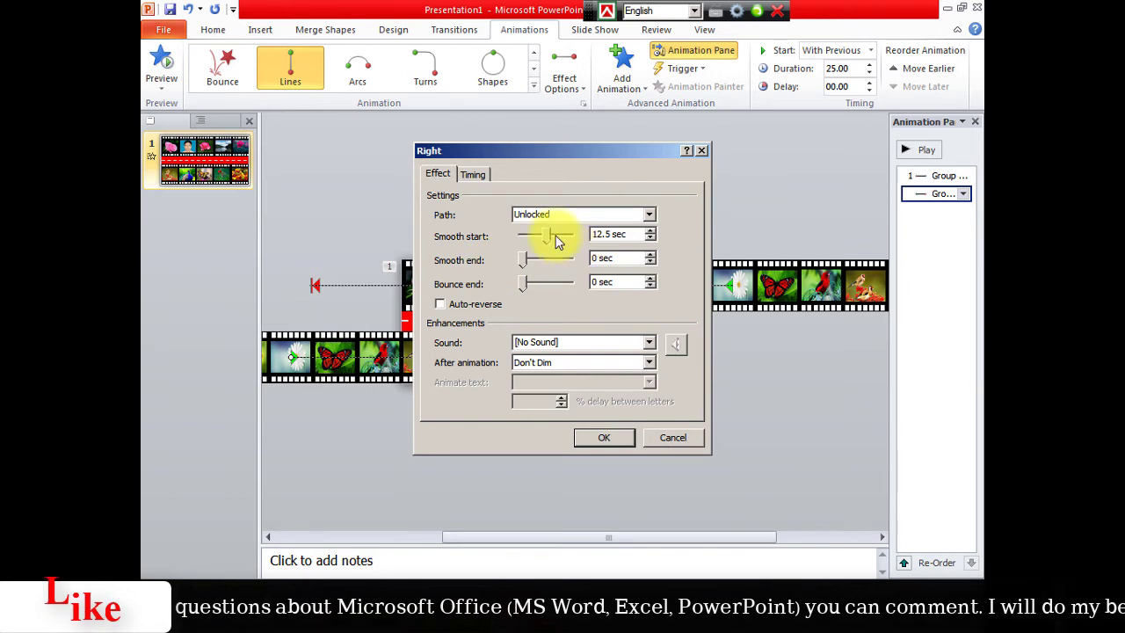
left_click_drag(551, 239, 516, 275)
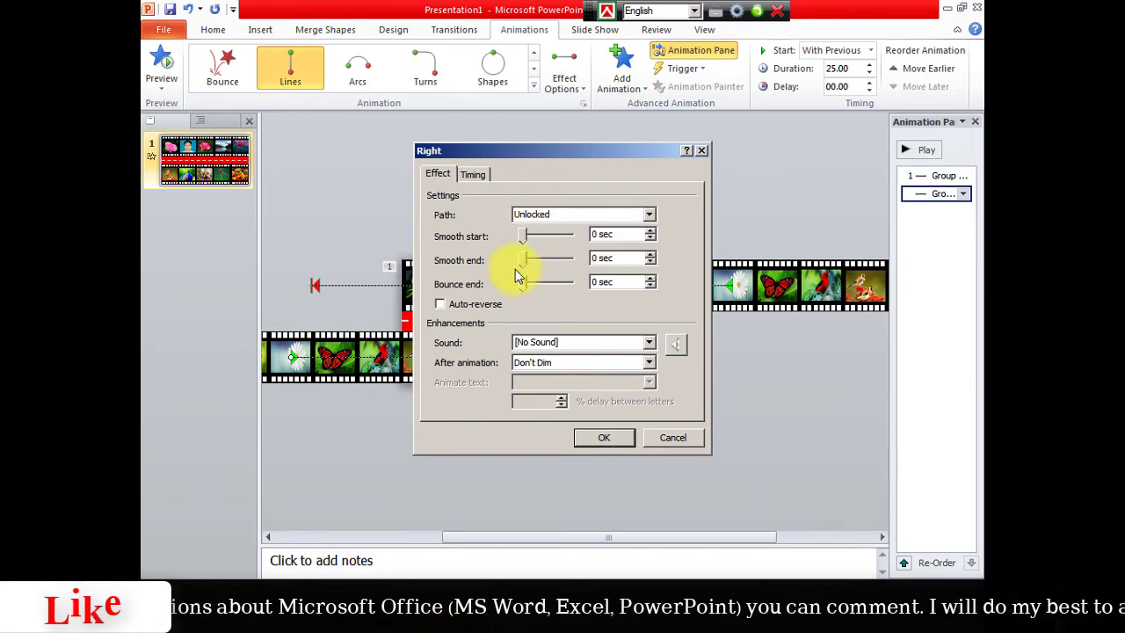
left_click(606, 439)
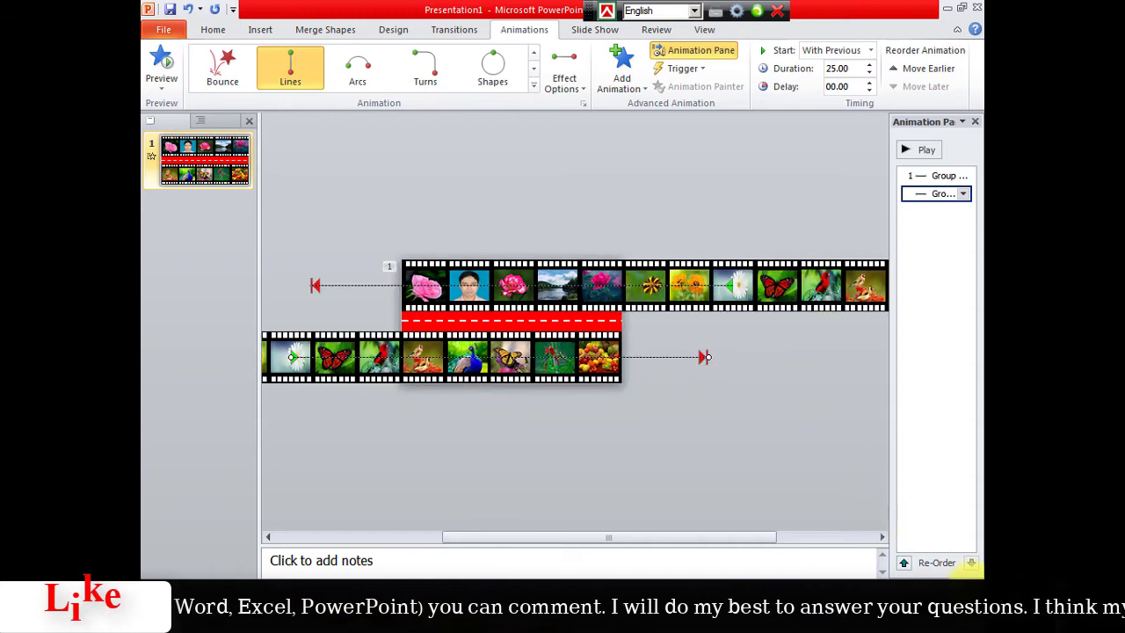
scroll(962, 546, "up", 5)
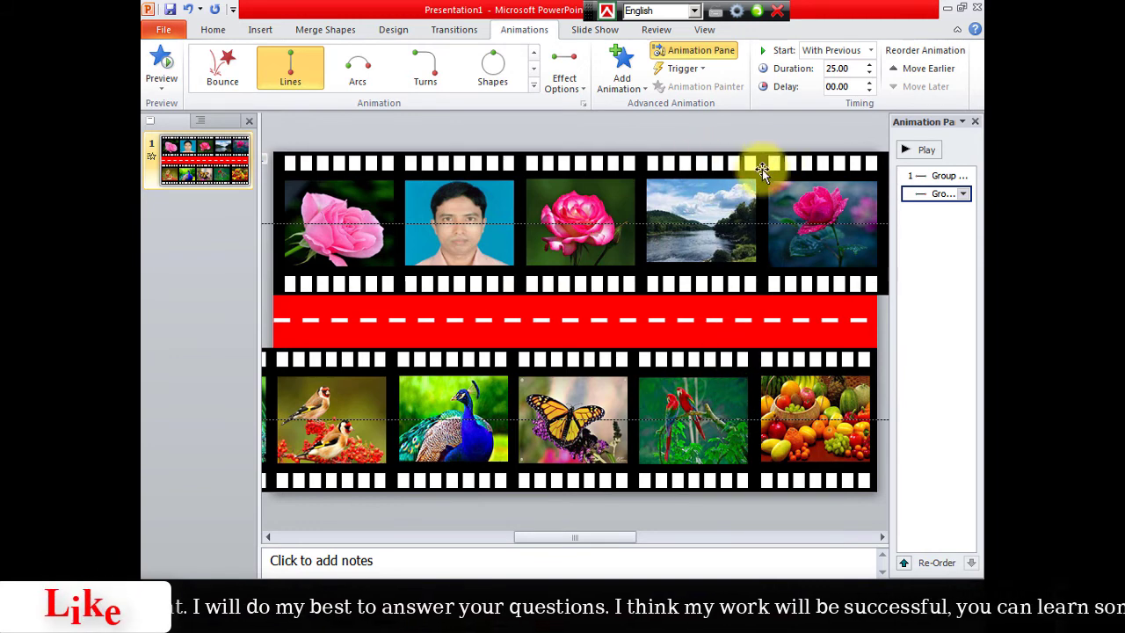
left_click(927, 151)
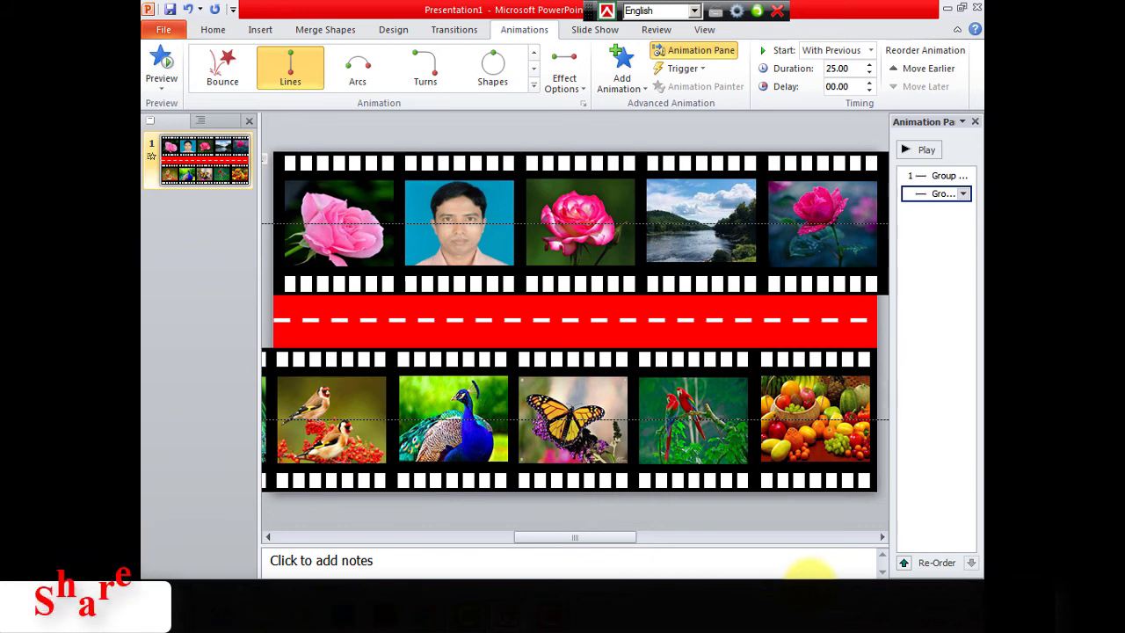
left_click(809, 576)
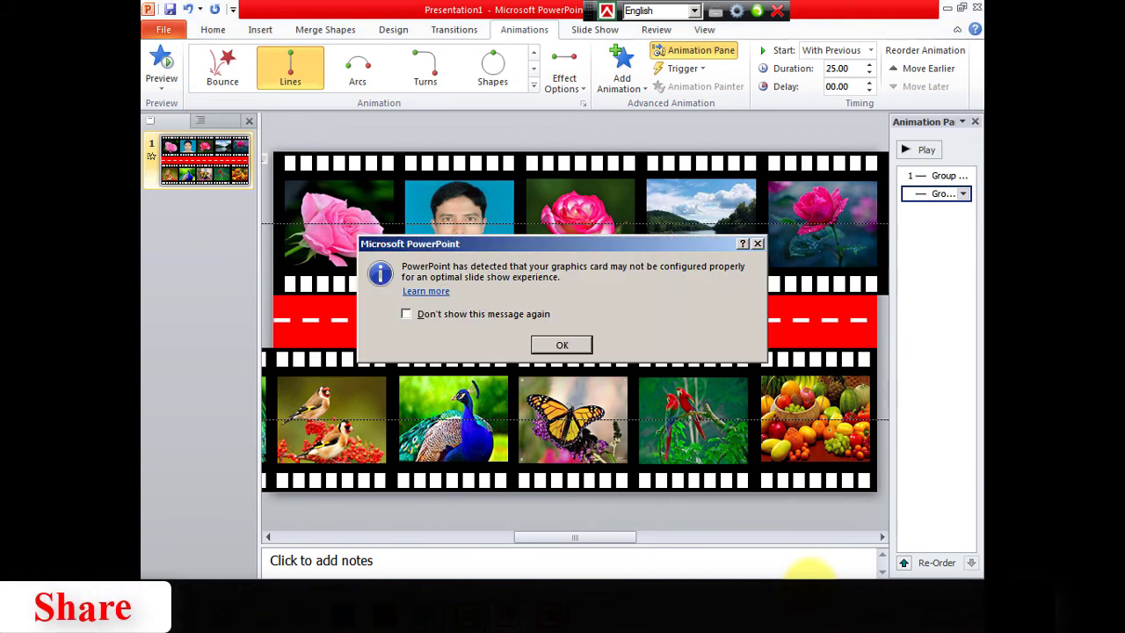
left_click(757, 245)
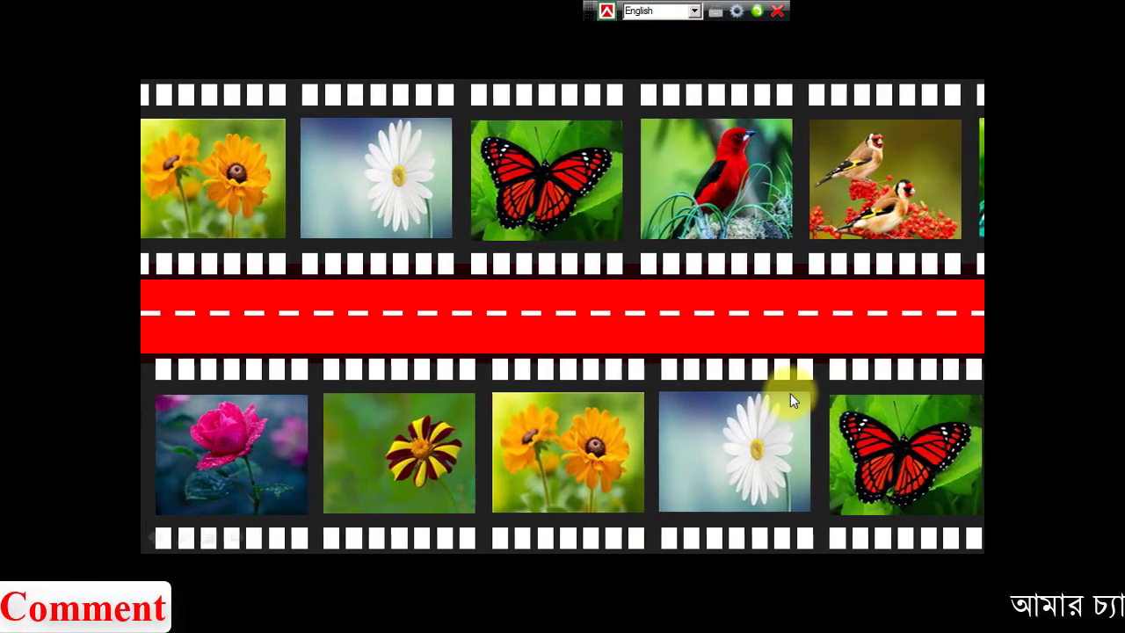
key("Escape")
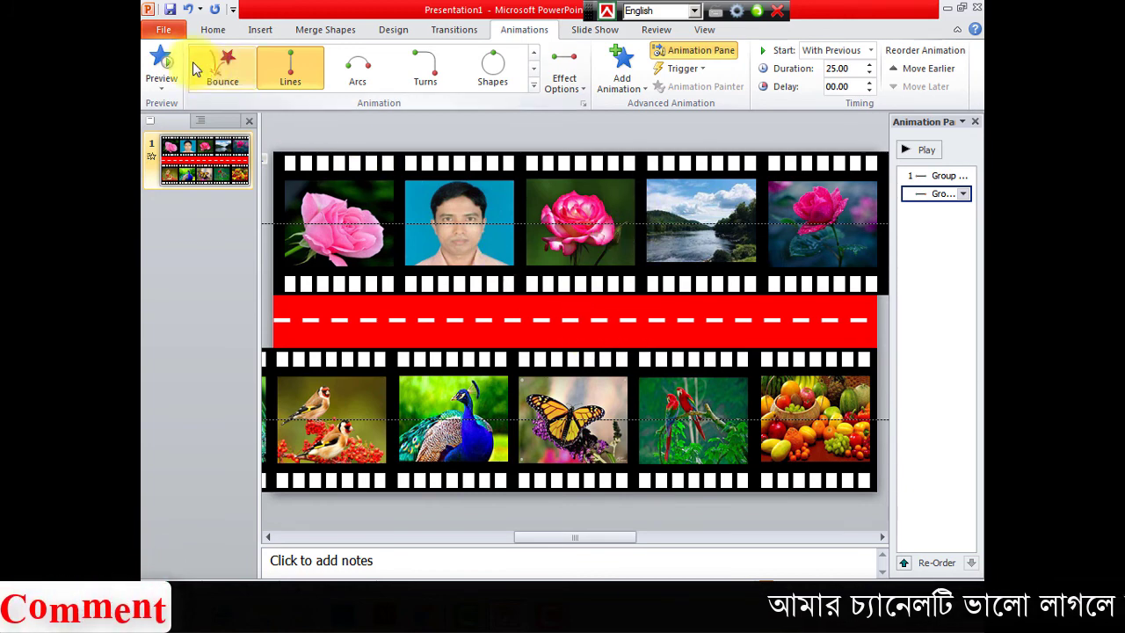
Export the presentation as a Windows Media Video named 'Film Strip Video' to the Desktop
left_click(163, 29)
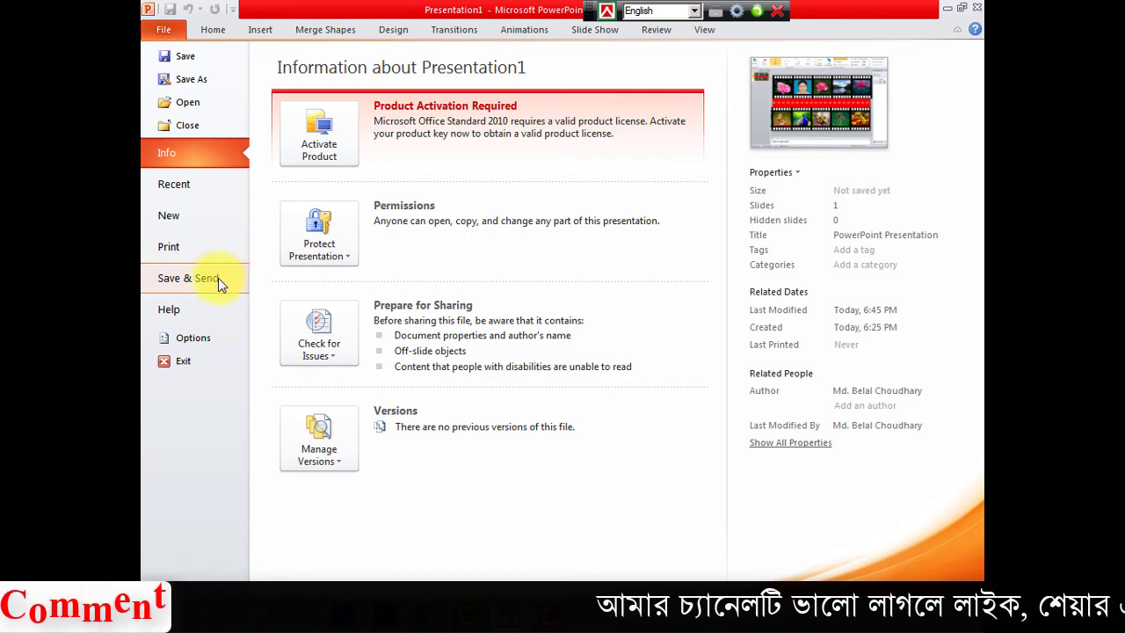
left_click(218, 278)
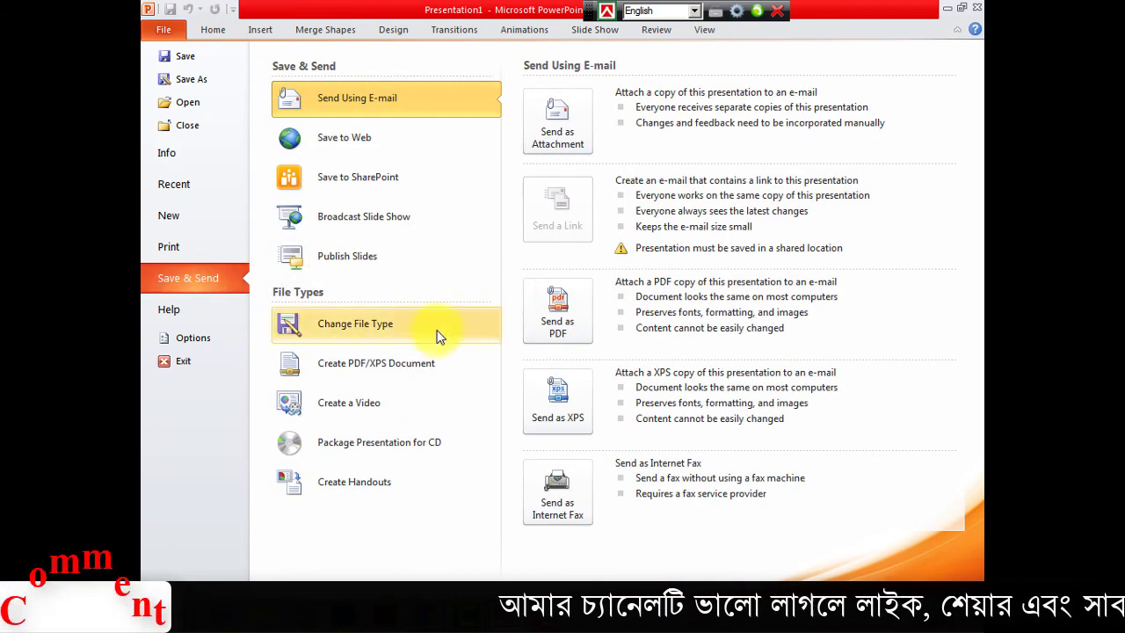
left_click(395, 401)
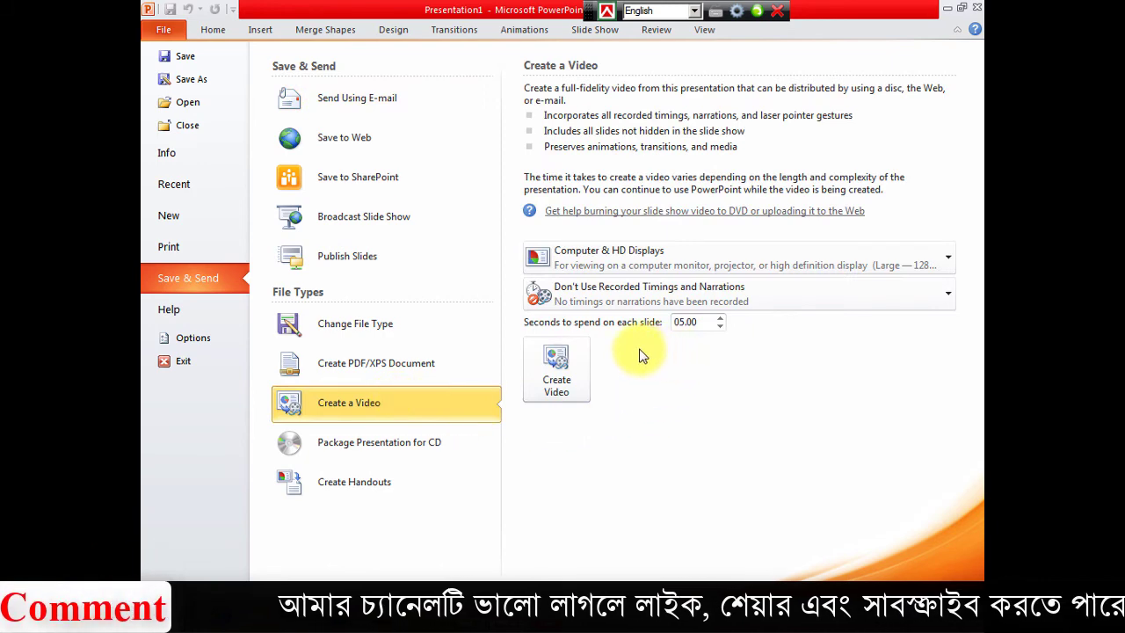
left_click(571, 387)
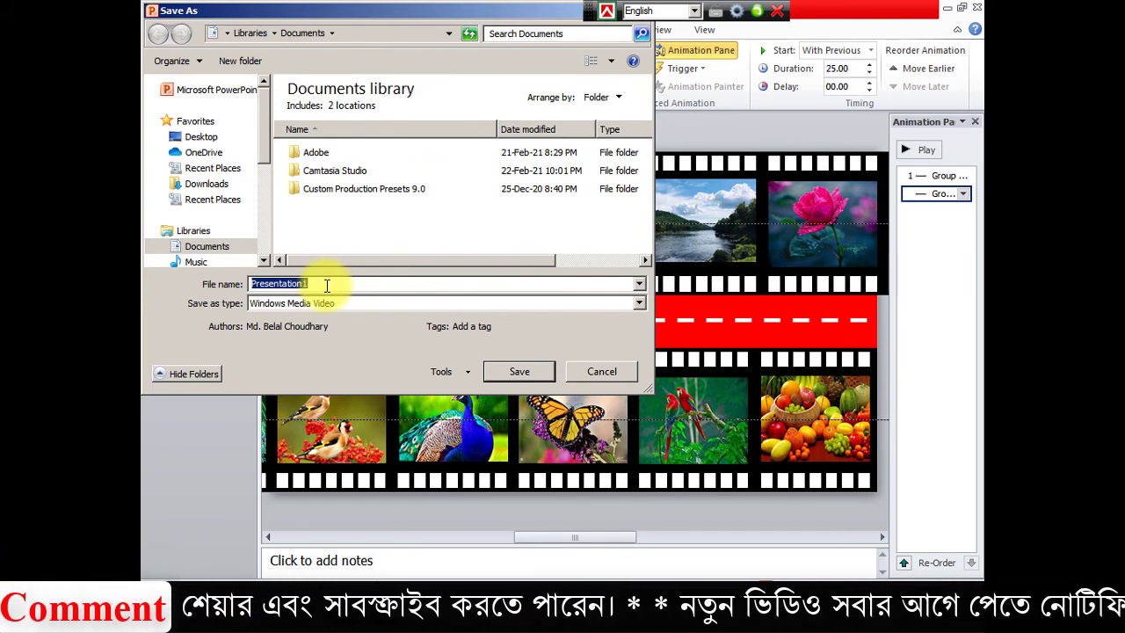
type("Film")
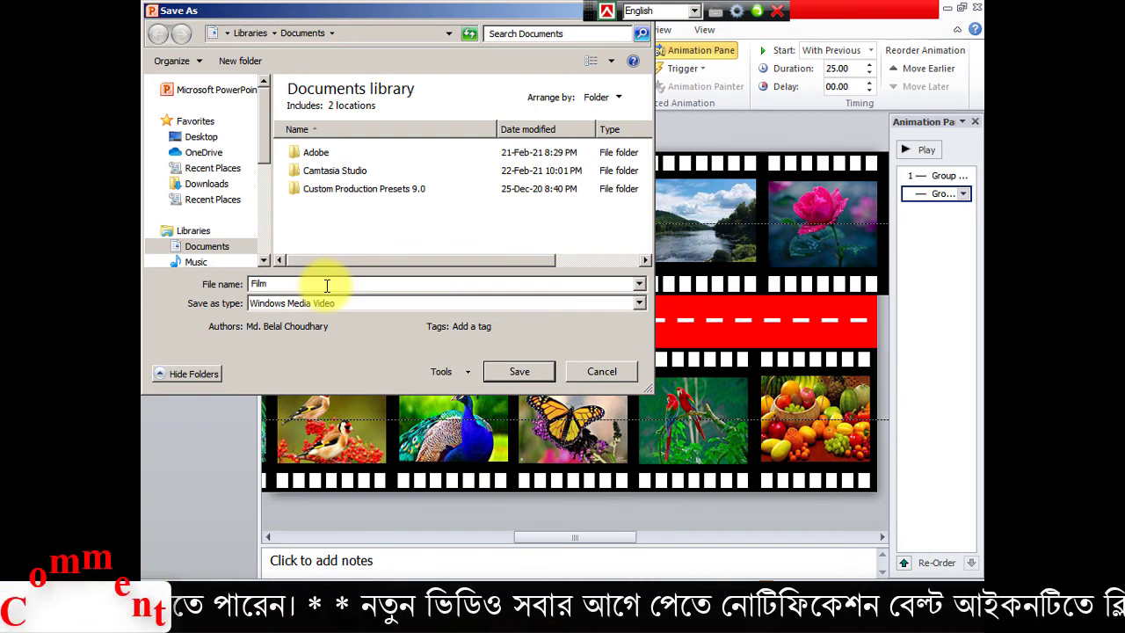
type(" Strip Video")
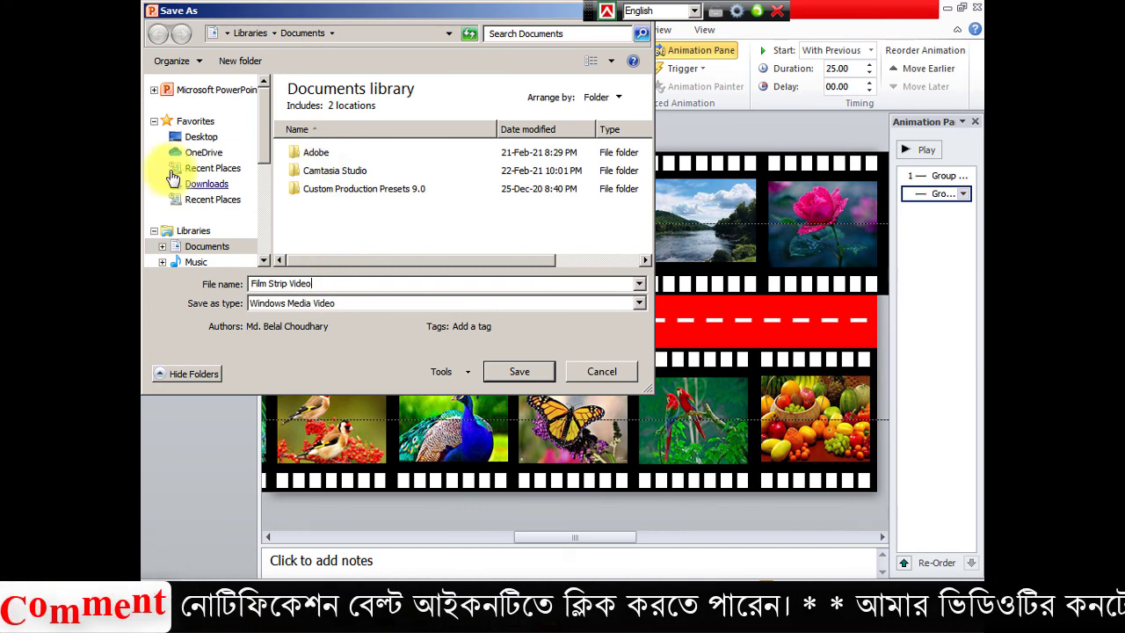
left_click(197, 139)
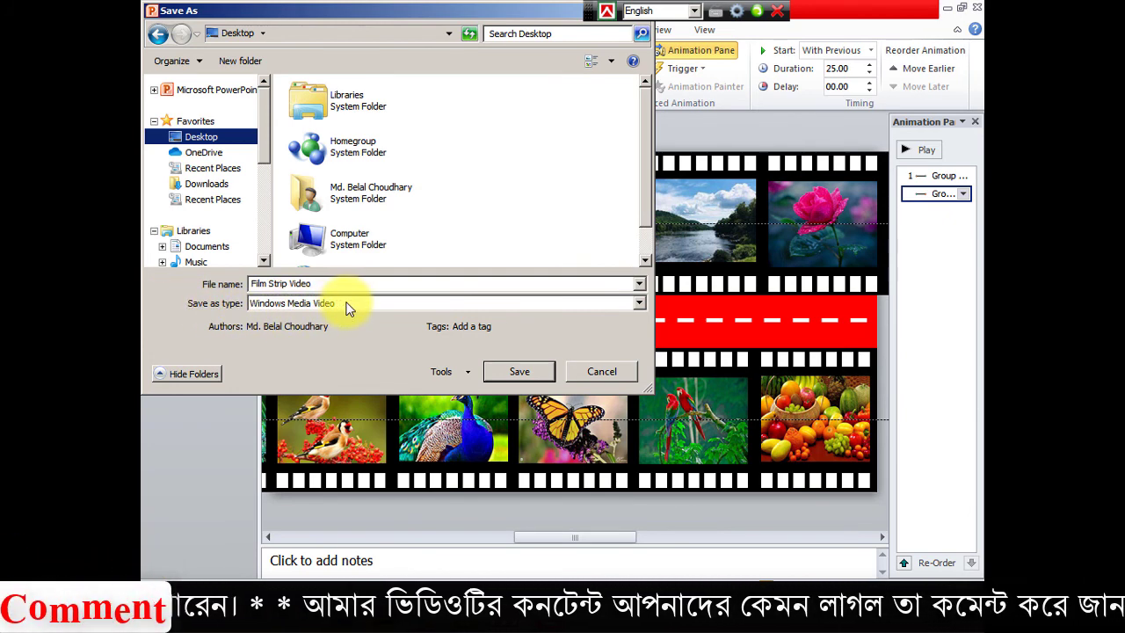
left_click(507, 370)
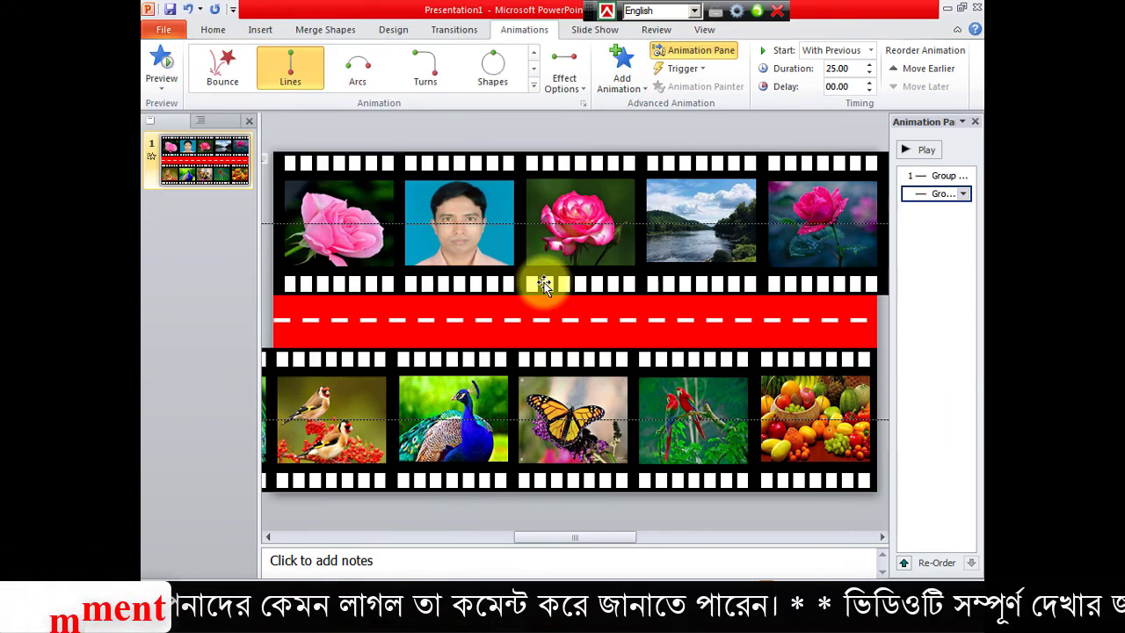
Minimize PowerPoint, refresh the desktop, and select the 42.6 MB Film Strip Video file
left_click(949, 10)
right_click(378, 158)
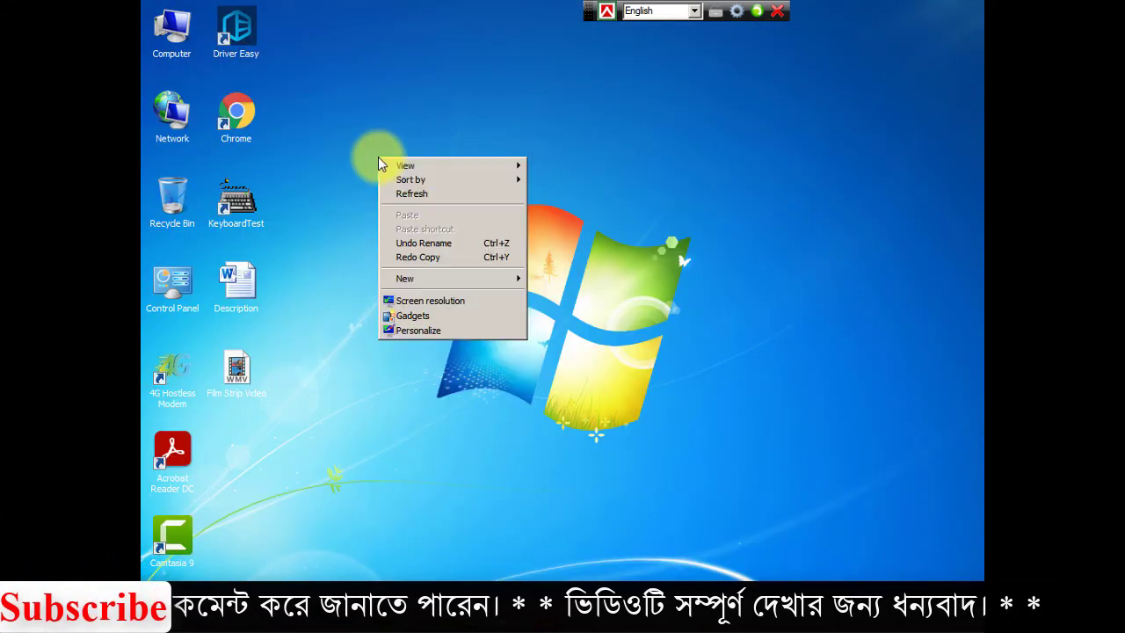
left_click(445, 194)
right_click(380, 190)
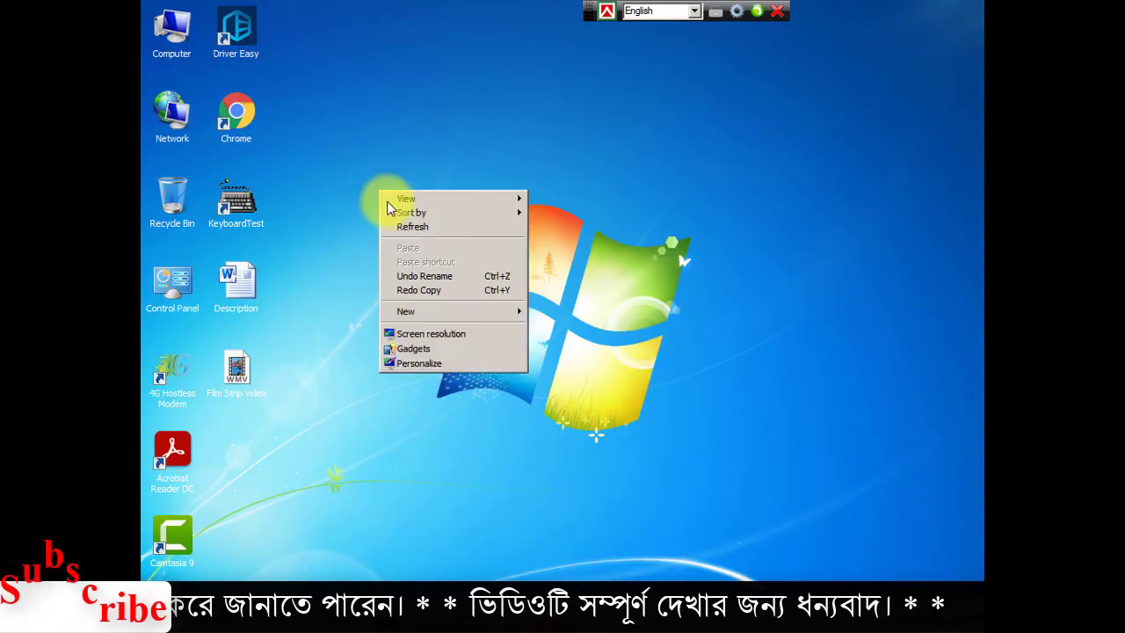
left_click(430, 222)
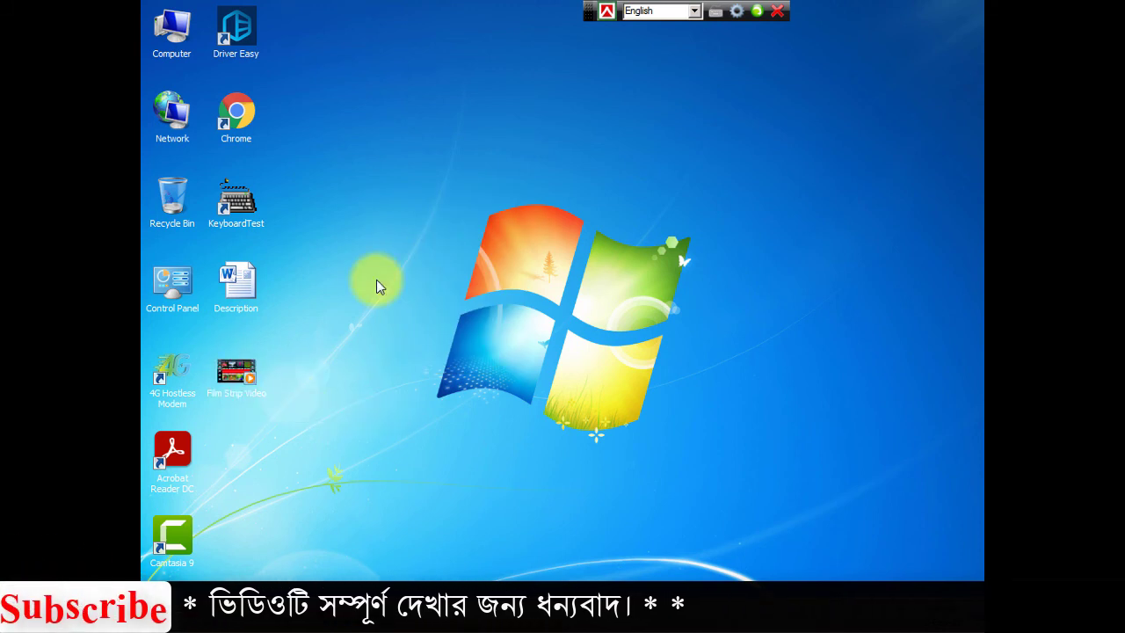
left_click(235, 372)
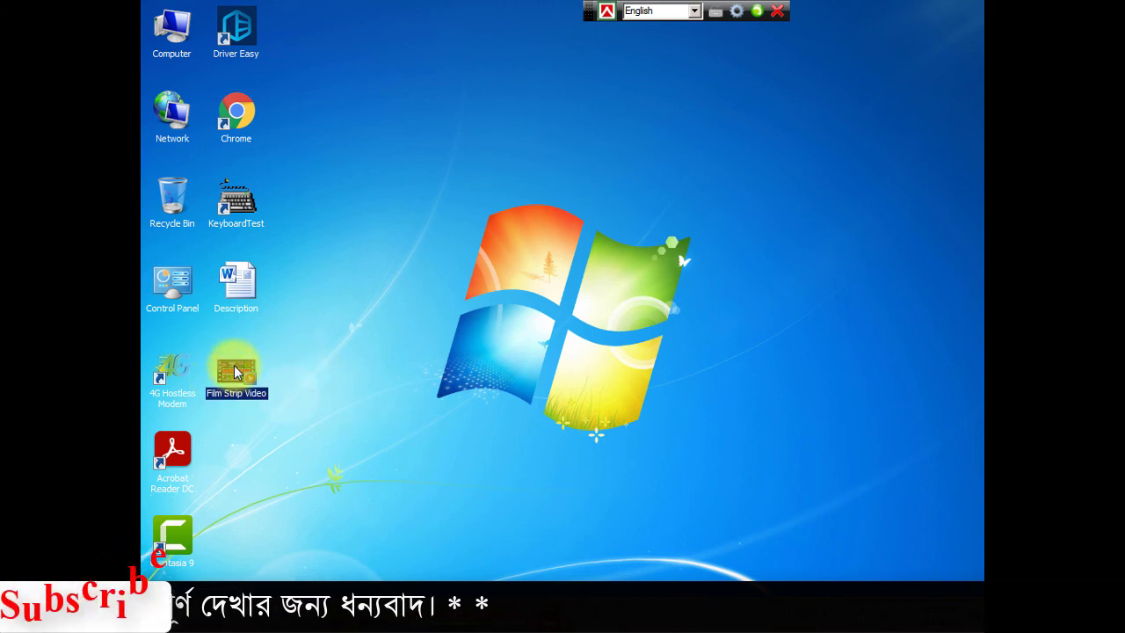
mouse_move(232, 368)
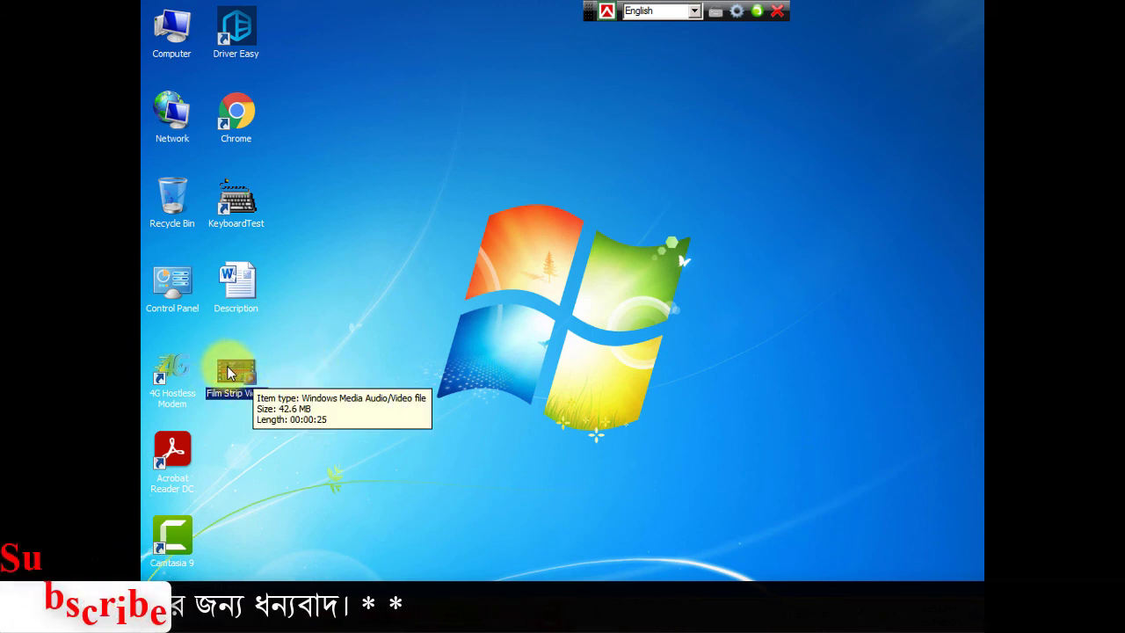
double_click(230, 373)
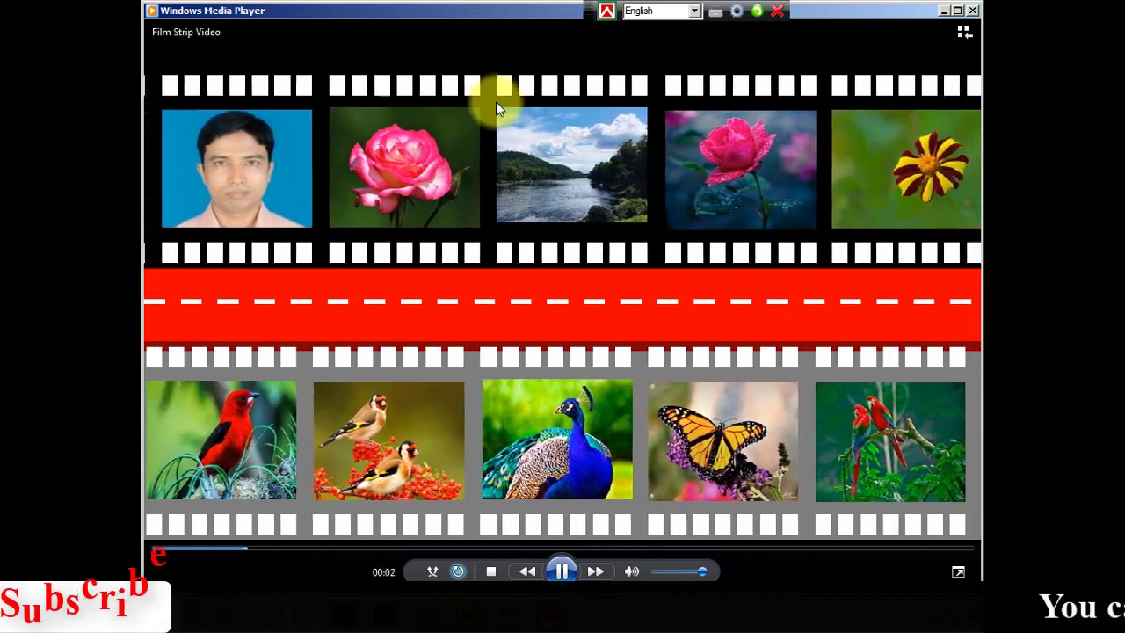
left_click(974, 9)
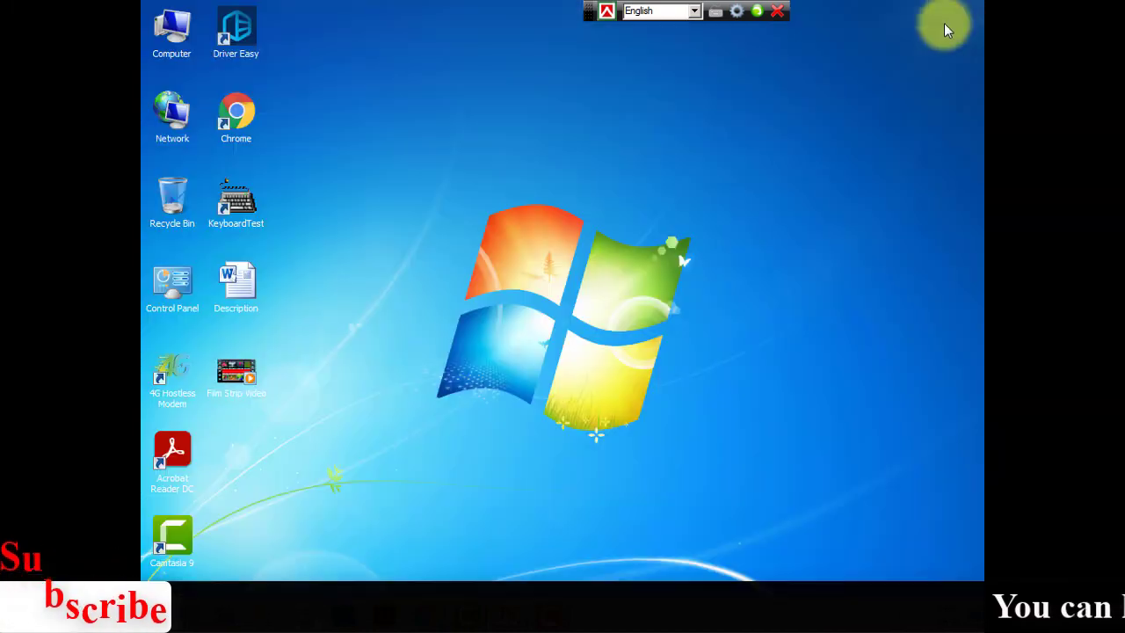
right_click(473, 185)
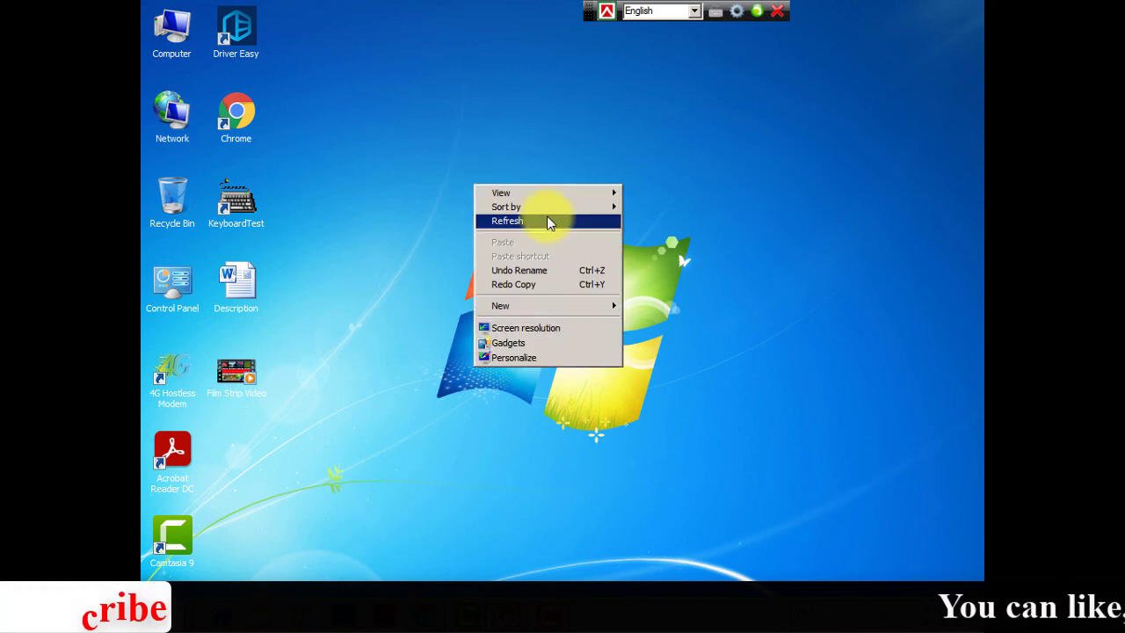
left_click(547, 220)
right_click(400, 185)
left_click(474, 220)
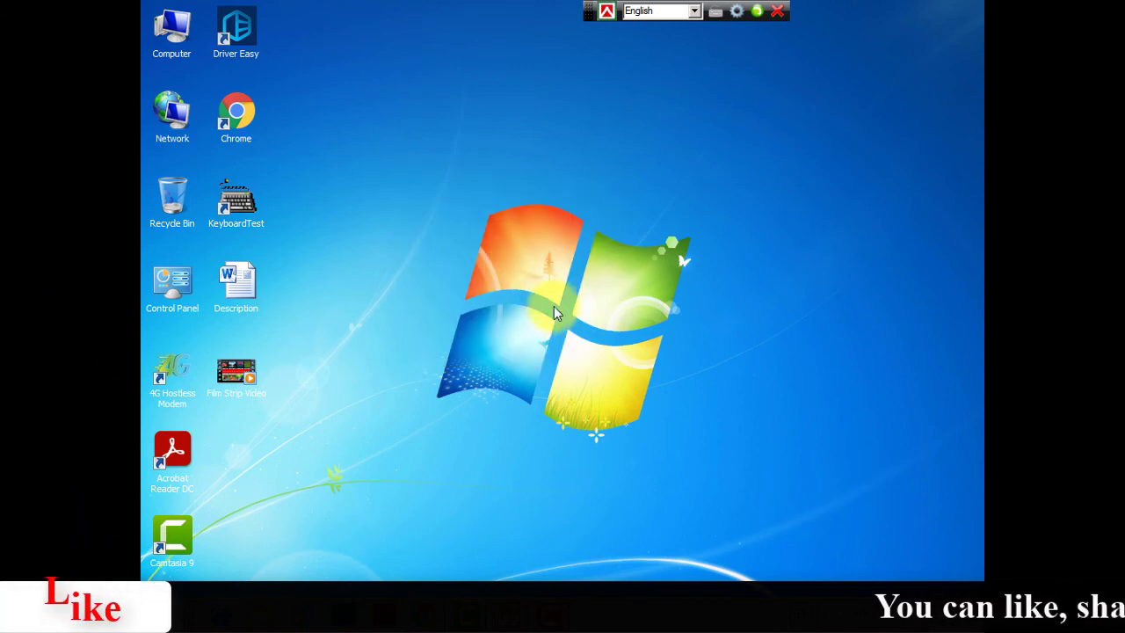